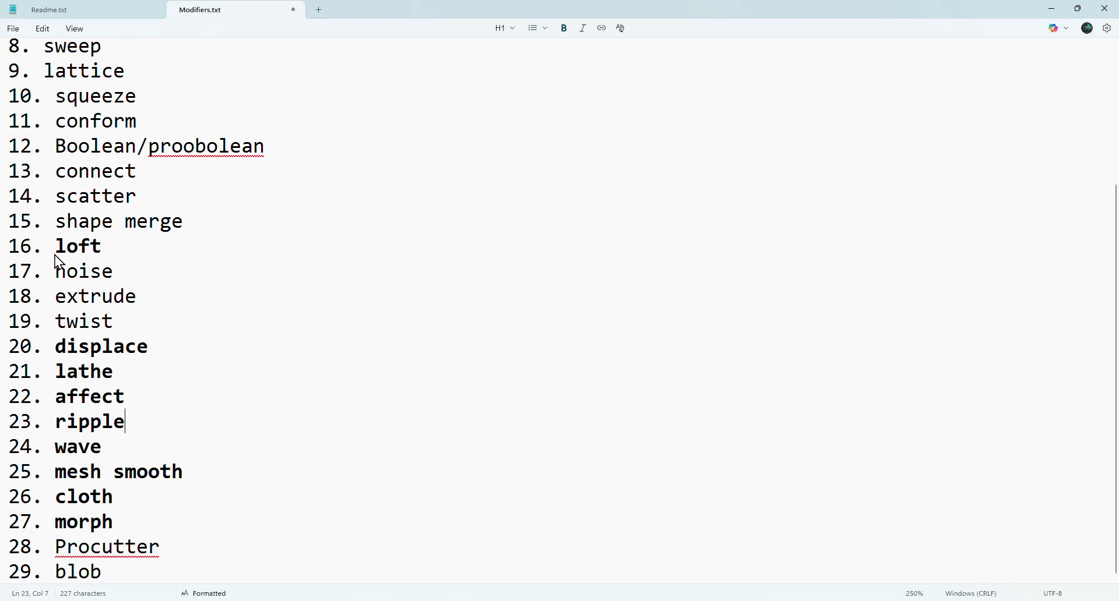
Switch to 3ds Max and draw a wide arc spline across the grid in a maximized Perspective viewport.
left_click(1056, 11)
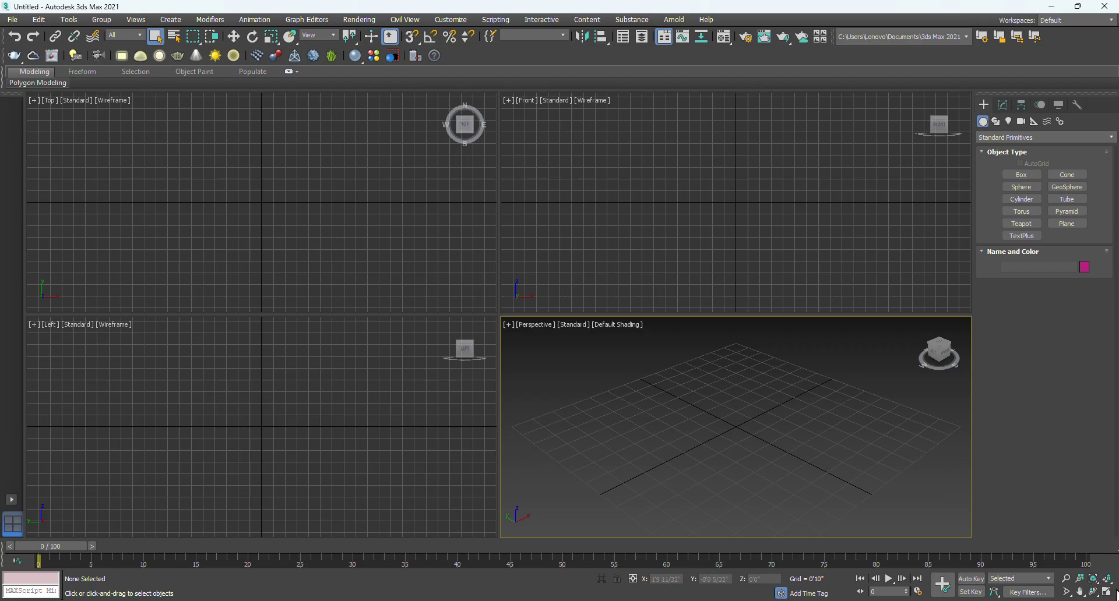
key("alt+w")
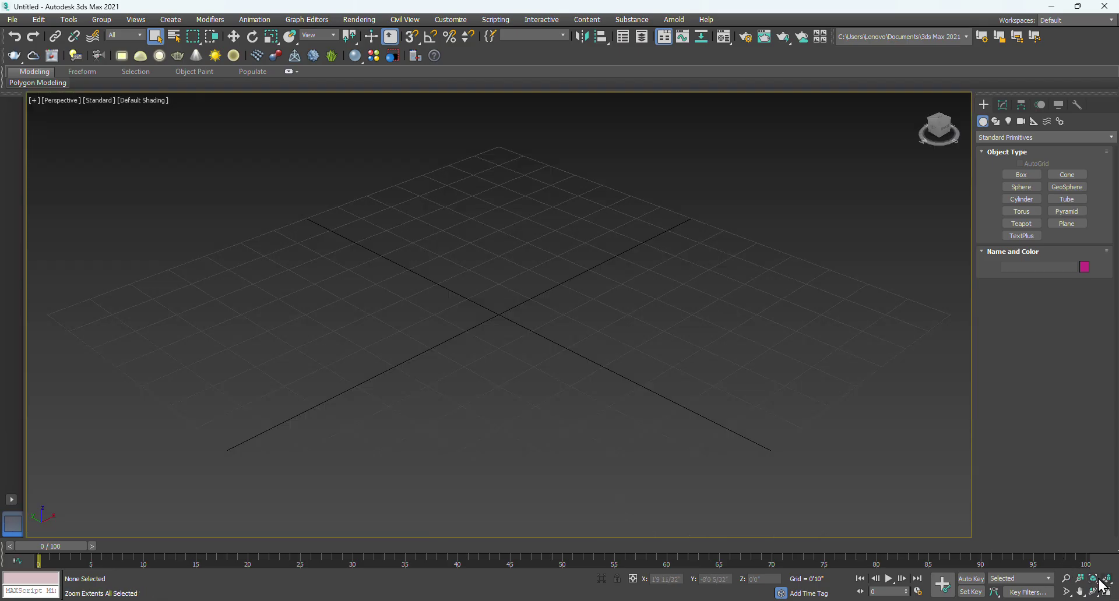
left_click(998, 122)
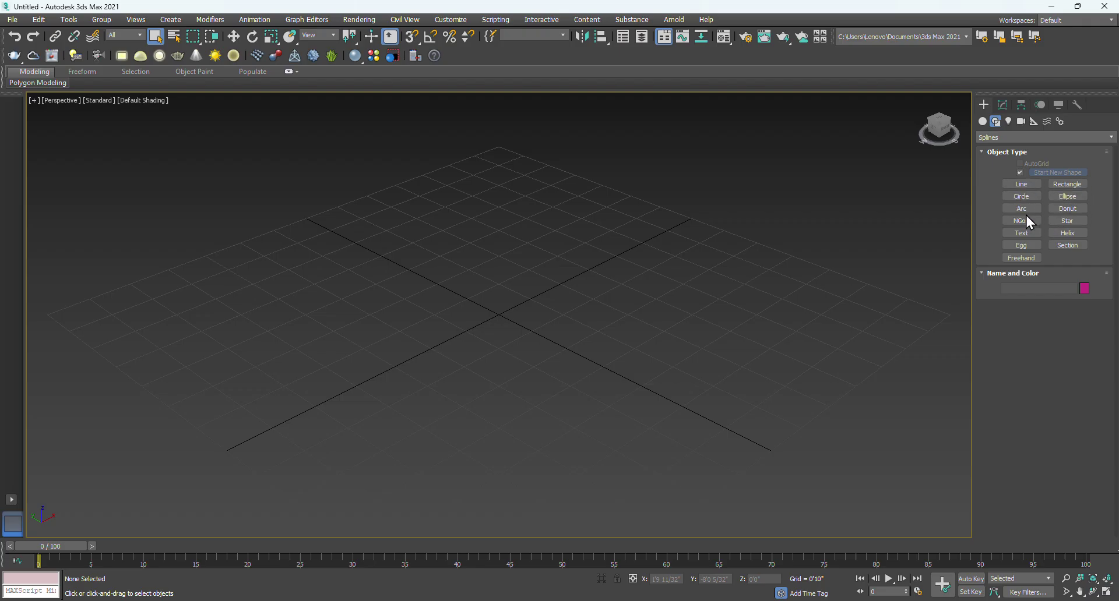
left_click(1026, 209)
left_click_drag(93, 306, 908, 334)
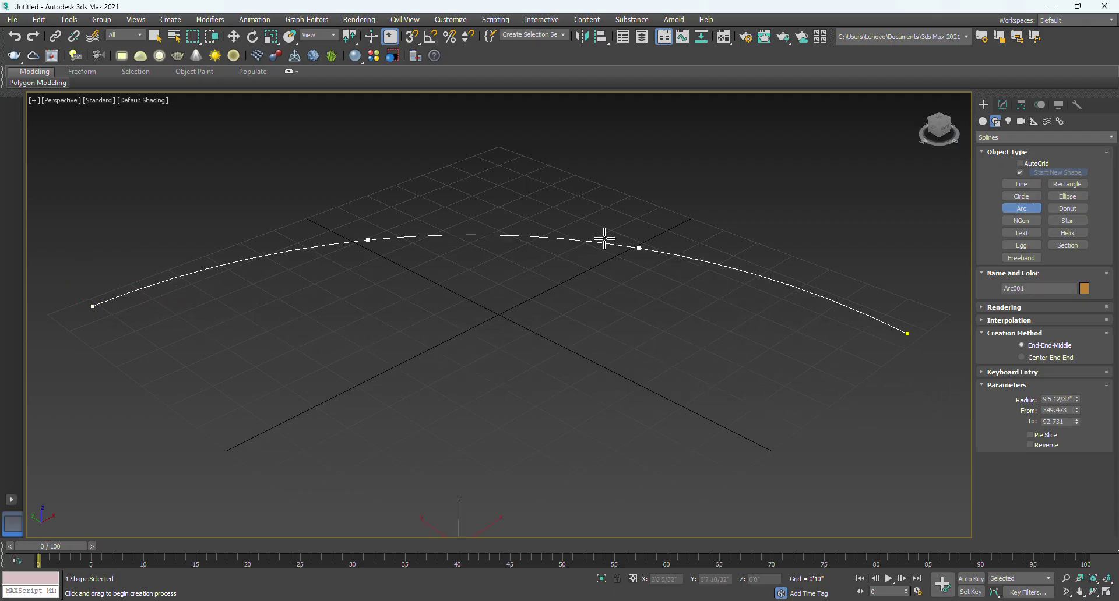
left_click(606, 221)
right_click(661, 290)
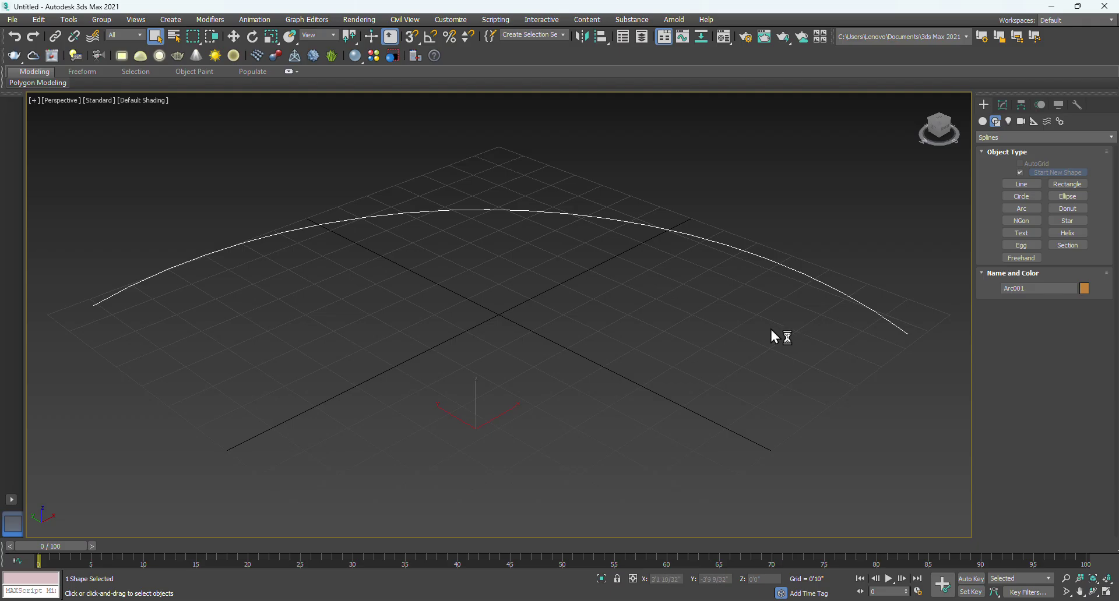
Draw a small circle near the arc's right end and a second circle with a radius of about 5.4 inches beside it.
middle_click_drag(771, 330, 652, 323)
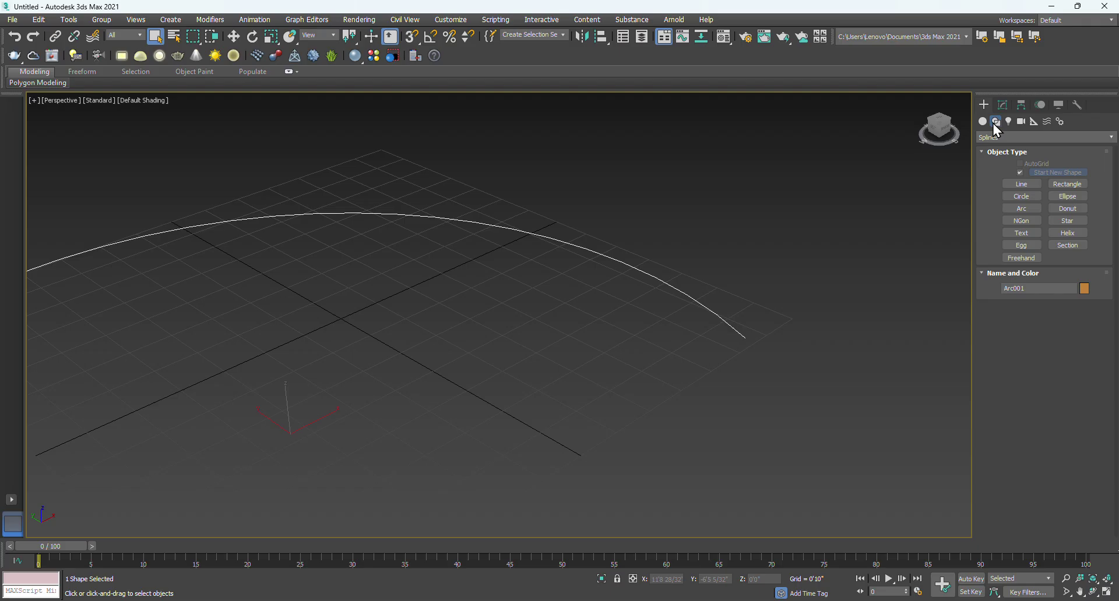
left_click(1021, 197)
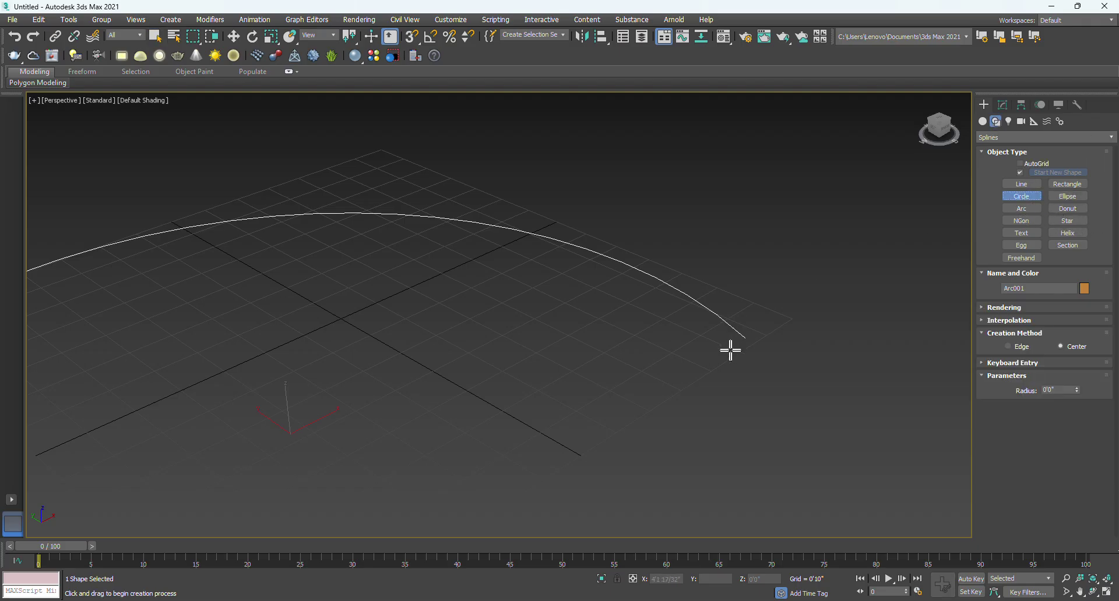
left_click_drag(725, 354, 673, 351)
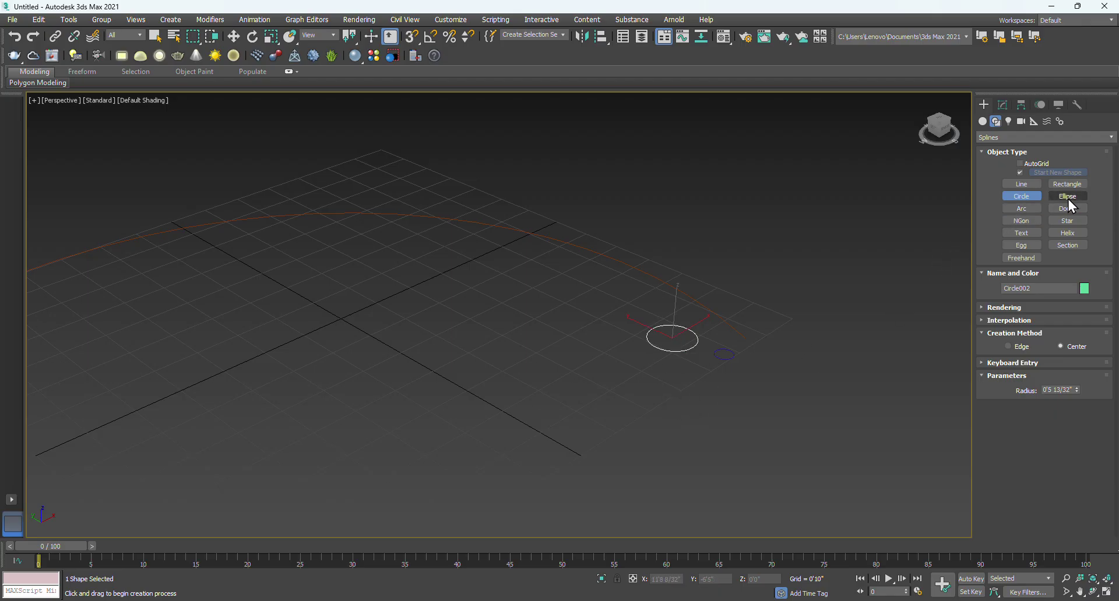
Draw a six-pointed star in front of the circles with radii of about 11.4 and 3 inches.
left_click(1070, 224)
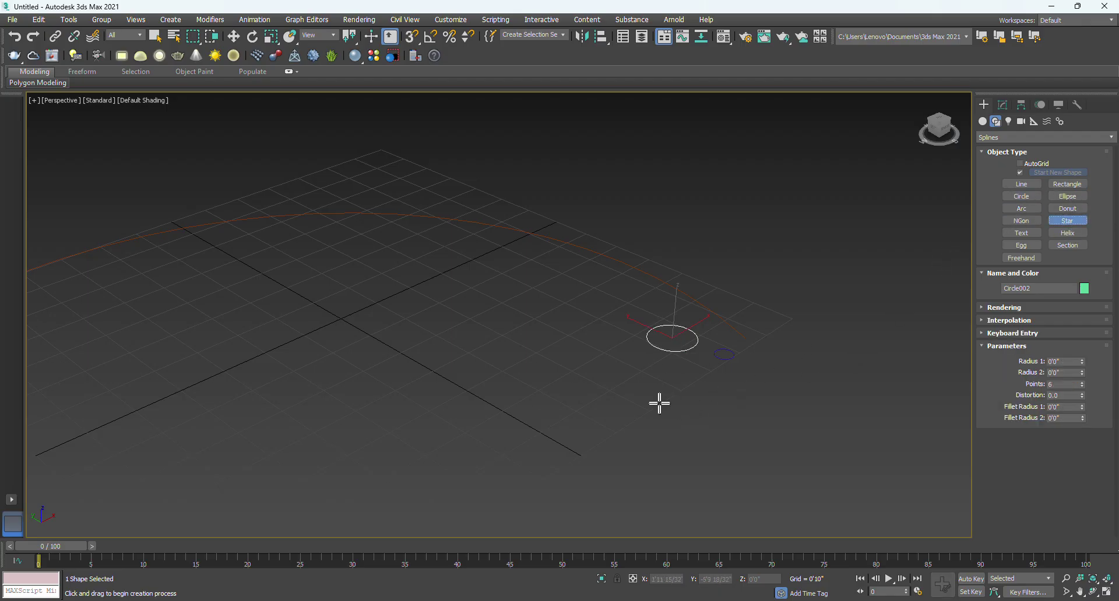
left_click_drag(662, 396, 698, 424)
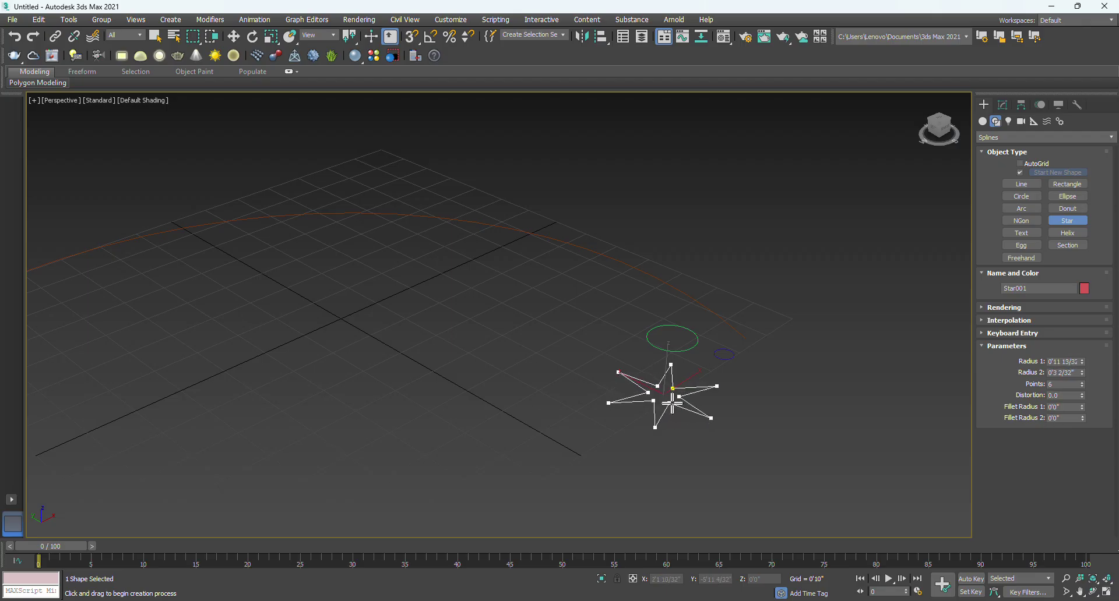
left_click(673, 402)
Draw a rectangle about 5 by 11 inches beyond the arc's end, and a circle of about 1 foot radius overlapping the medium circle.
left_click(1067, 184)
mouse_move(782, 324)
left_mouse_down()
mouse_move(767, 357)
mouse_move(780, 344)
left_mouse_up()
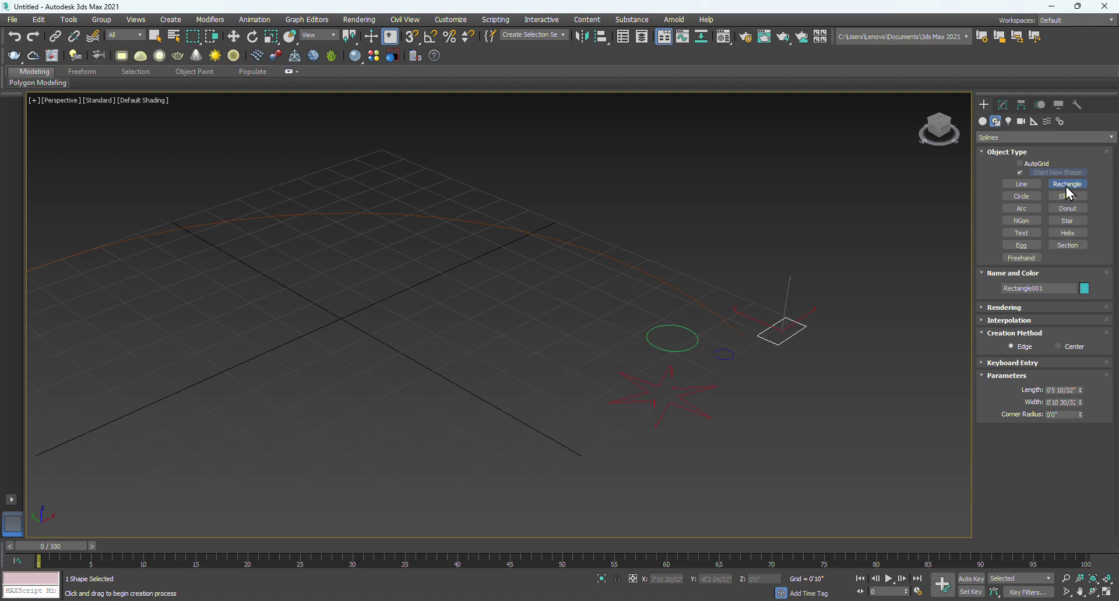
left_click(1022, 197)
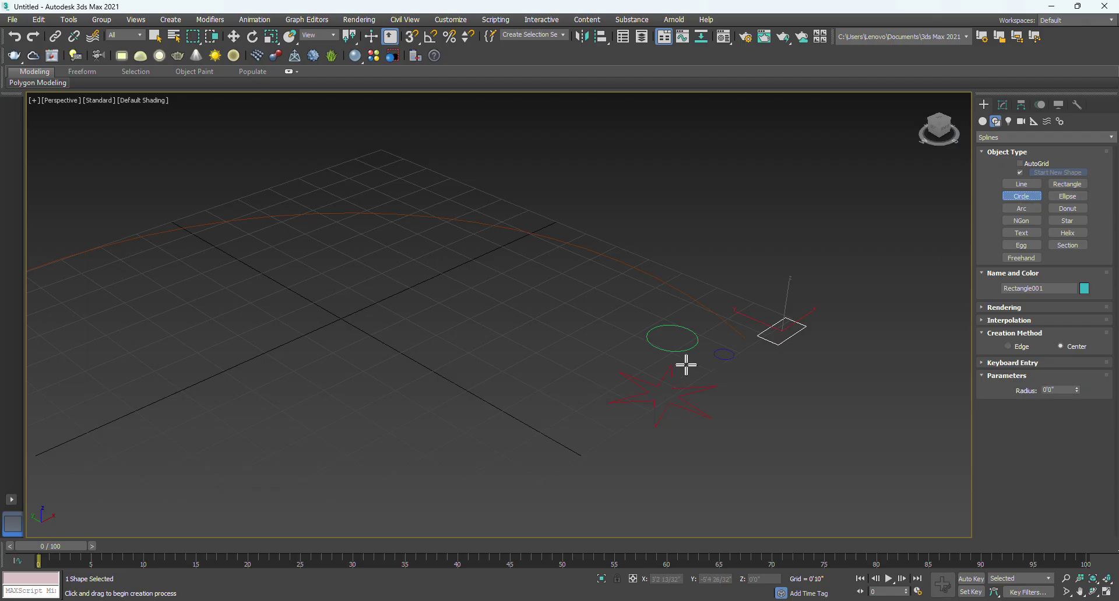
left_click_drag(617, 327, 622, 357)
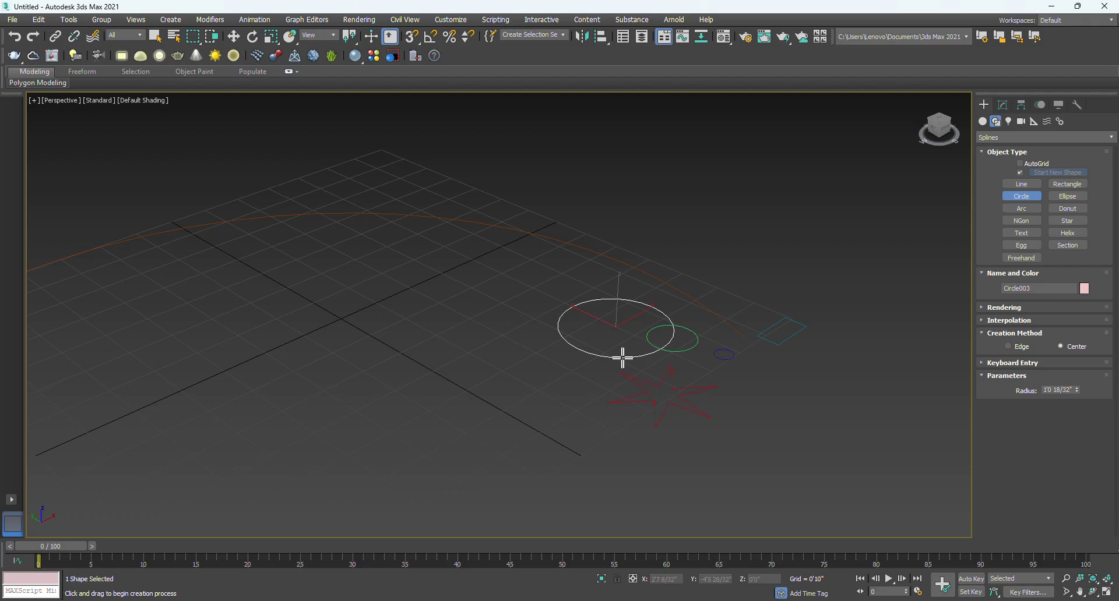
right_click(745, 279)
Create a Loft compound object with the arc as the path and the smallest circle as the cross-section shape.
middle_click_drag(764, 292, 714, 321)
scroll(785, 303, "down", 3)
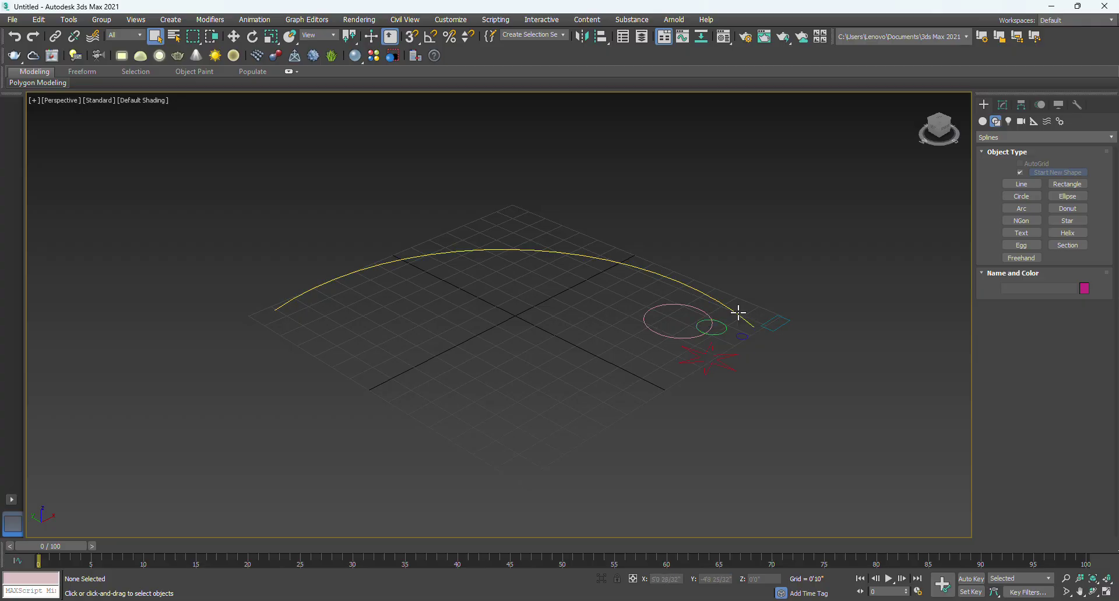
middle_click_drag(738, 313, 697, 308)
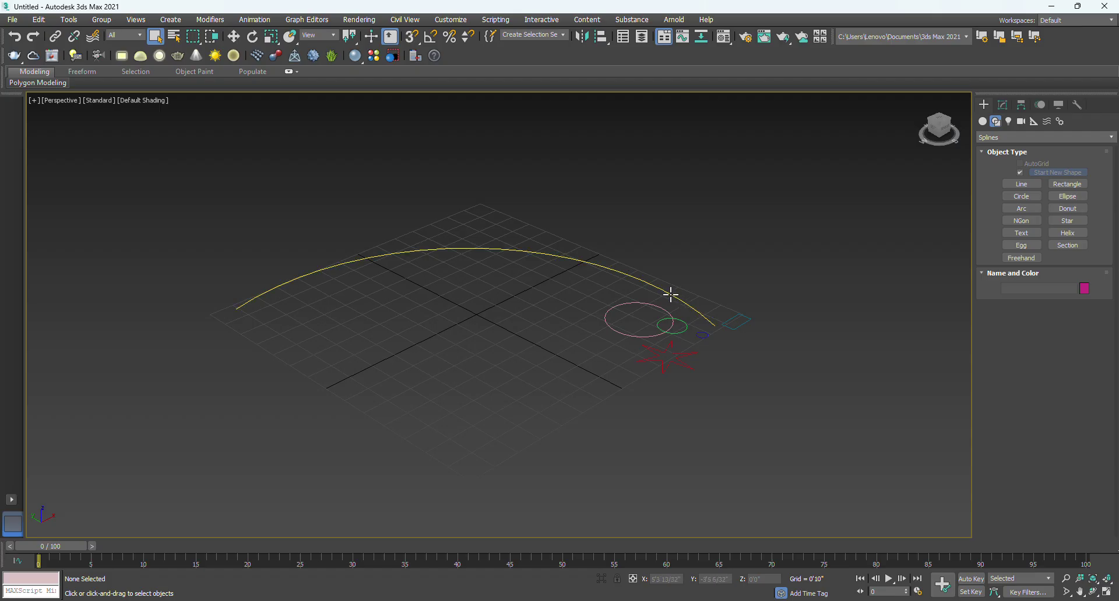
left_click(669, 292)
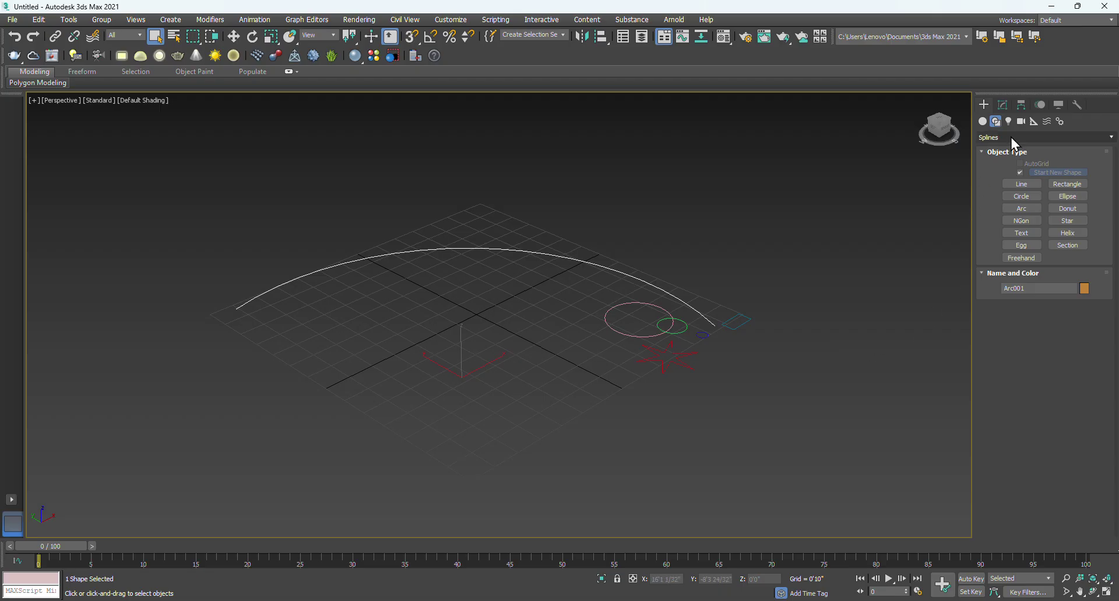
left_click(982, 121)
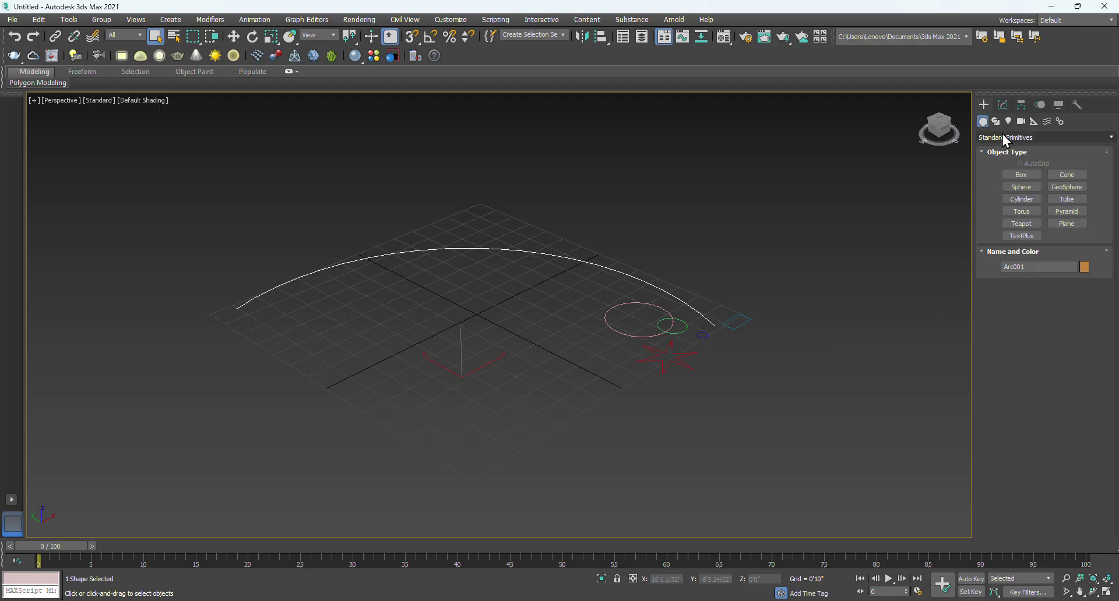
left_click(1024, 137)
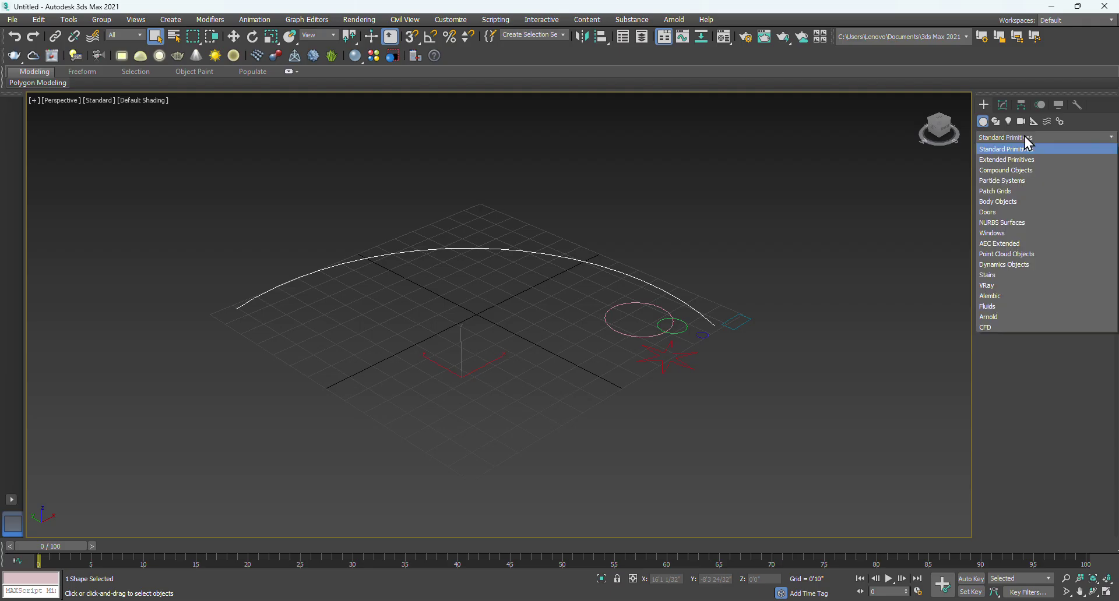
left_click(1006, 171)
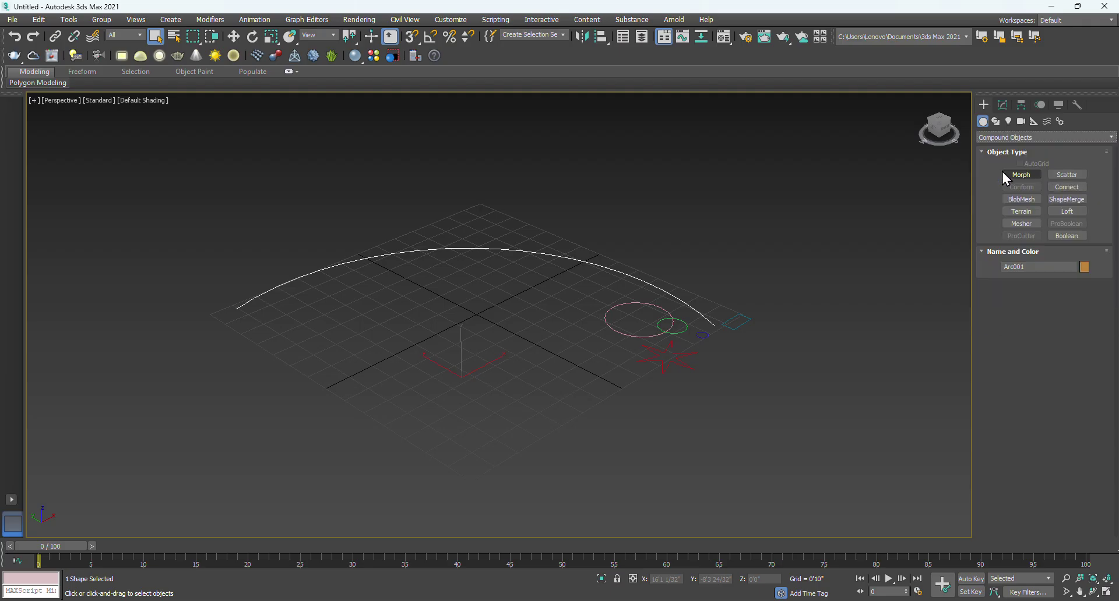
left_click(1069, 213)
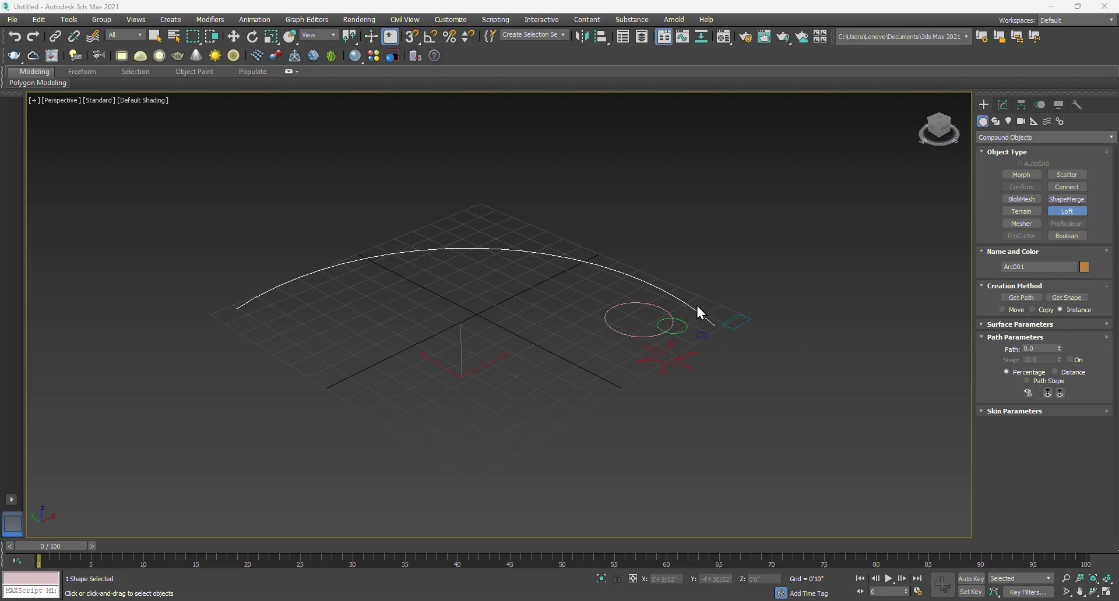
left_click(1064, 302)
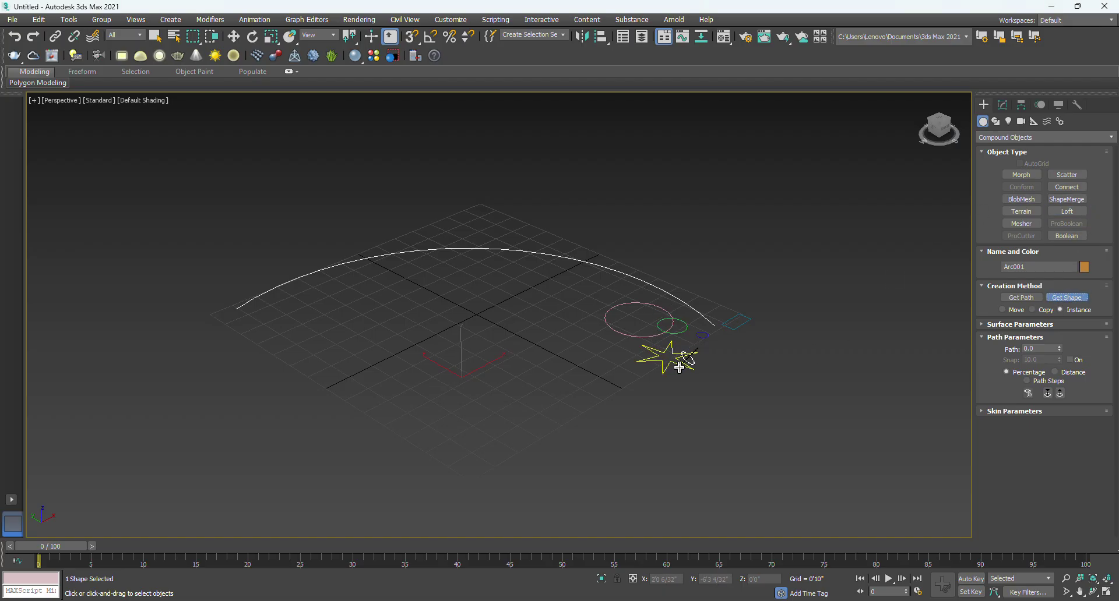
scroll(700, 338, "up", 3)
scroll(729, 313, "up", 5)
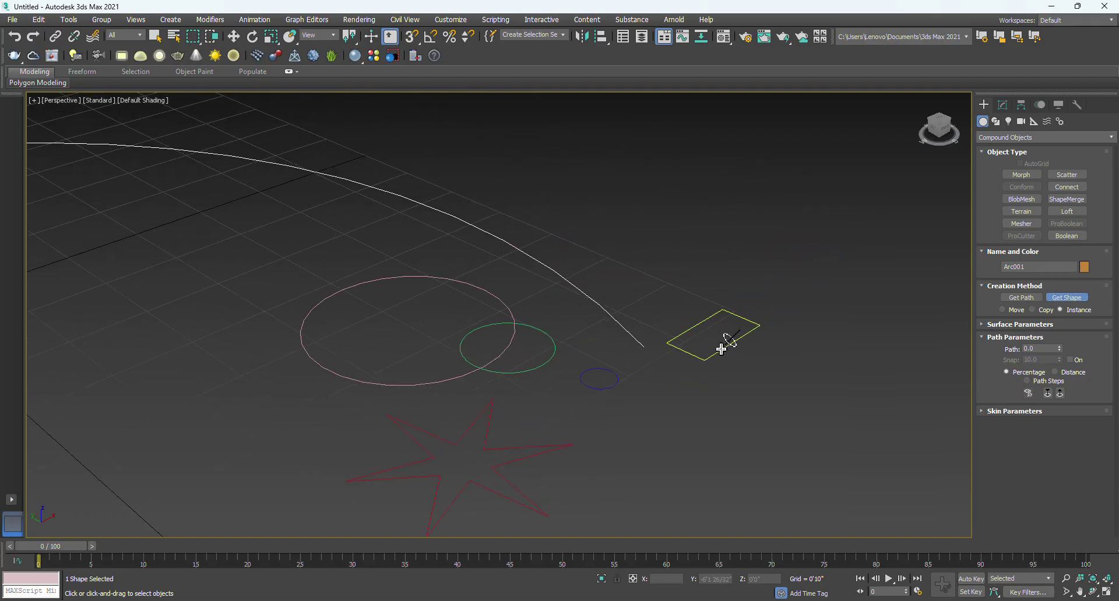
scroll(722, 350, "down", 5)
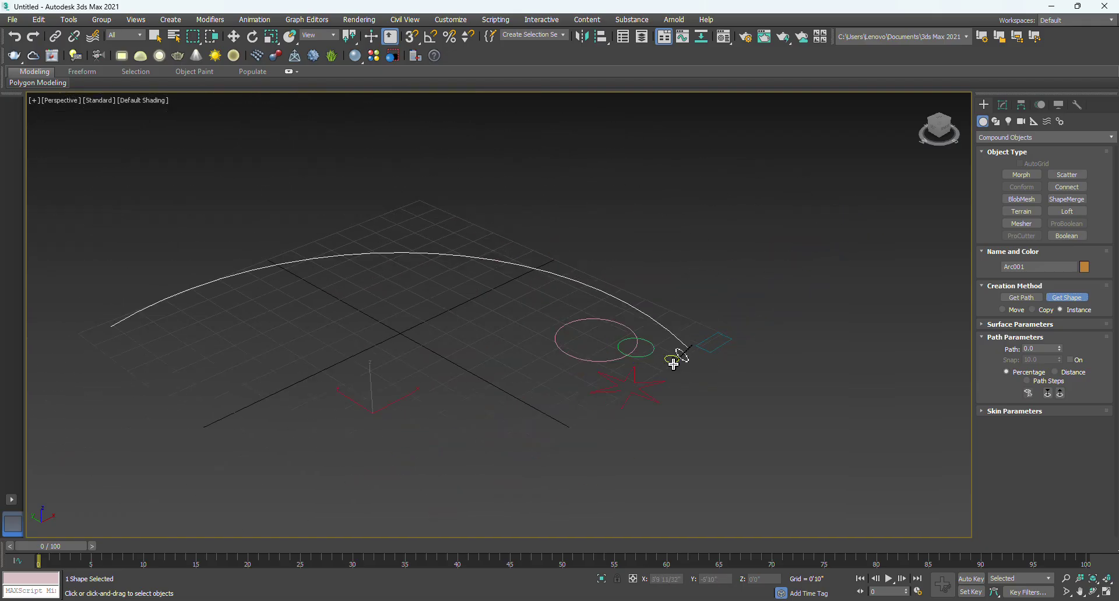
left_click(675, 362)
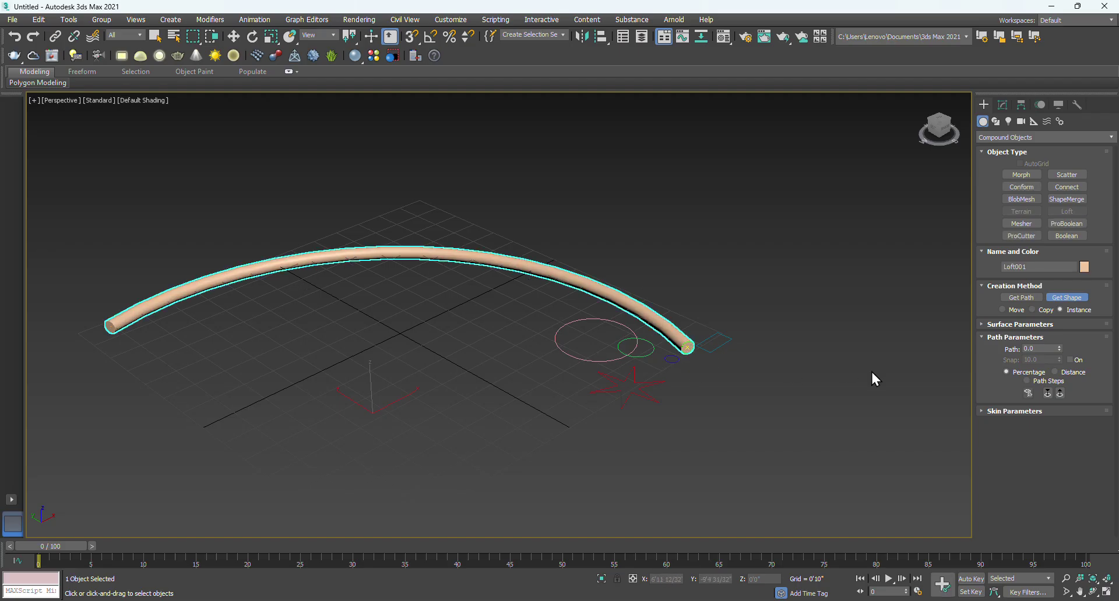
Try shifting the loft's path level slightly along the arc, and reset it to 0.0.
double_click(1032, 350)
left_click(1059, 347)
left_click_drag(1060, 347, 1051, 309)
scroll(676, 345, "up", 8)
scroll(787, 330, "down", 8)
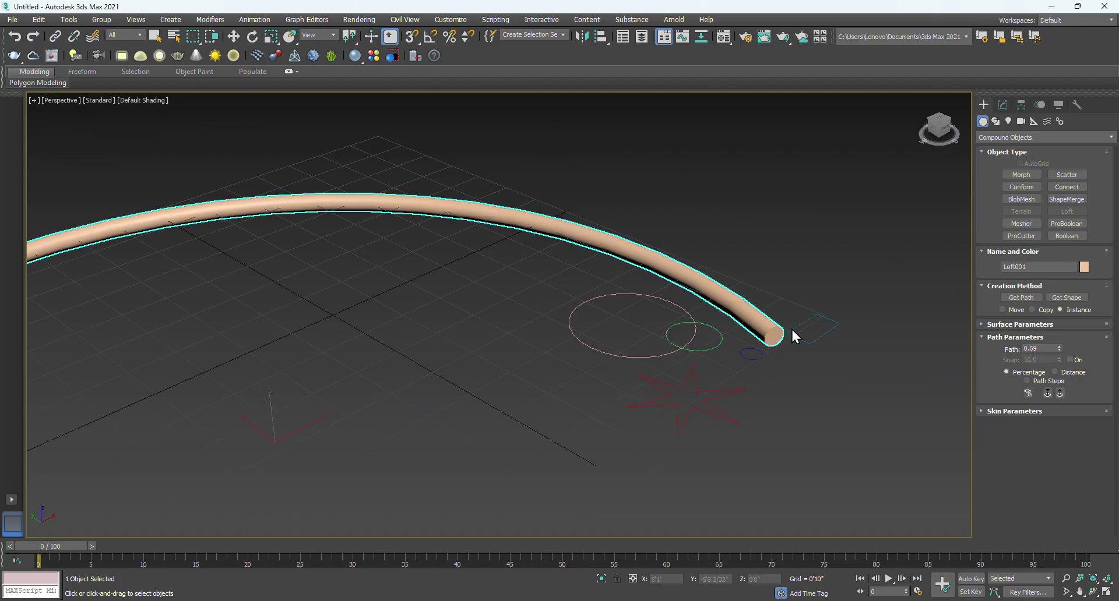
right_click(1059, 349)
scroll(789, 336, "up", 10)
scroll(621, 259, "down", 2)
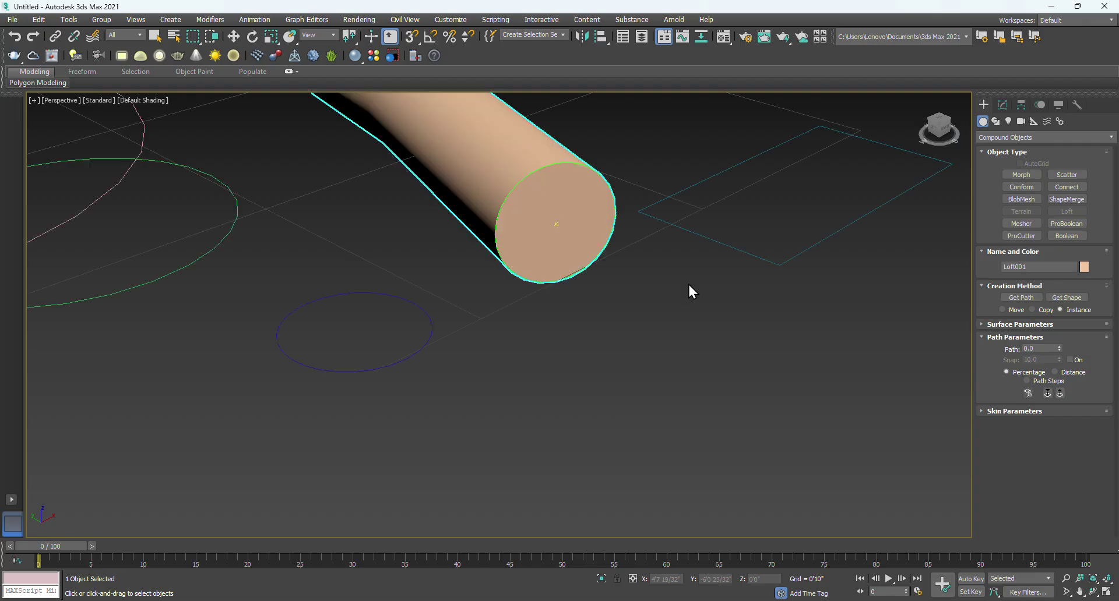
Set the loft's path level to 10.55 percent and assign the largest circle as the shape there.
scroll(542, 210, "down", 8)
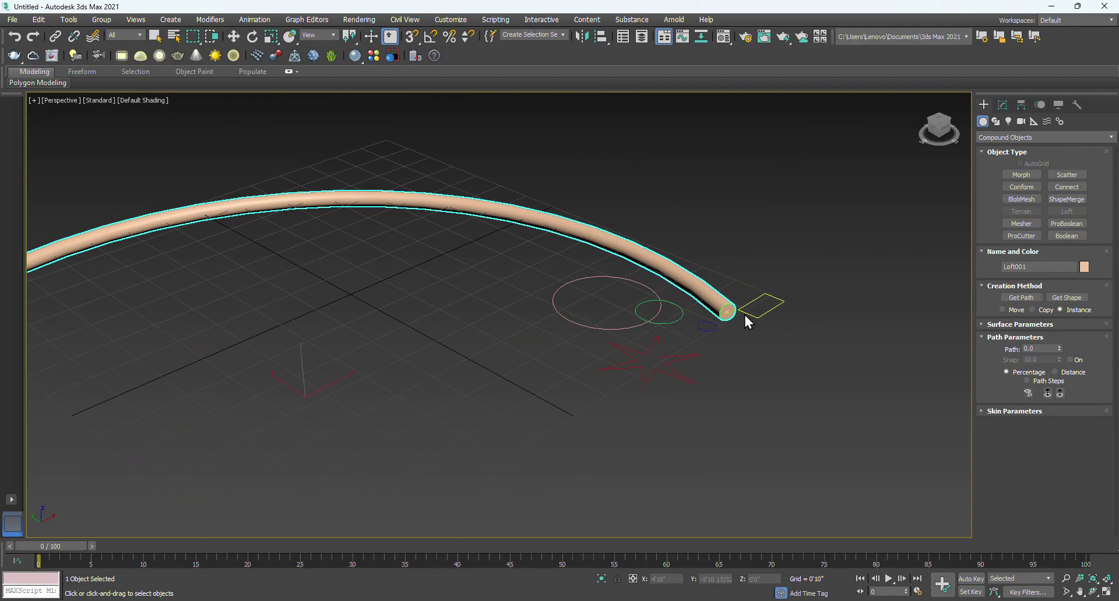
scroll(745, 321, "down", 3)
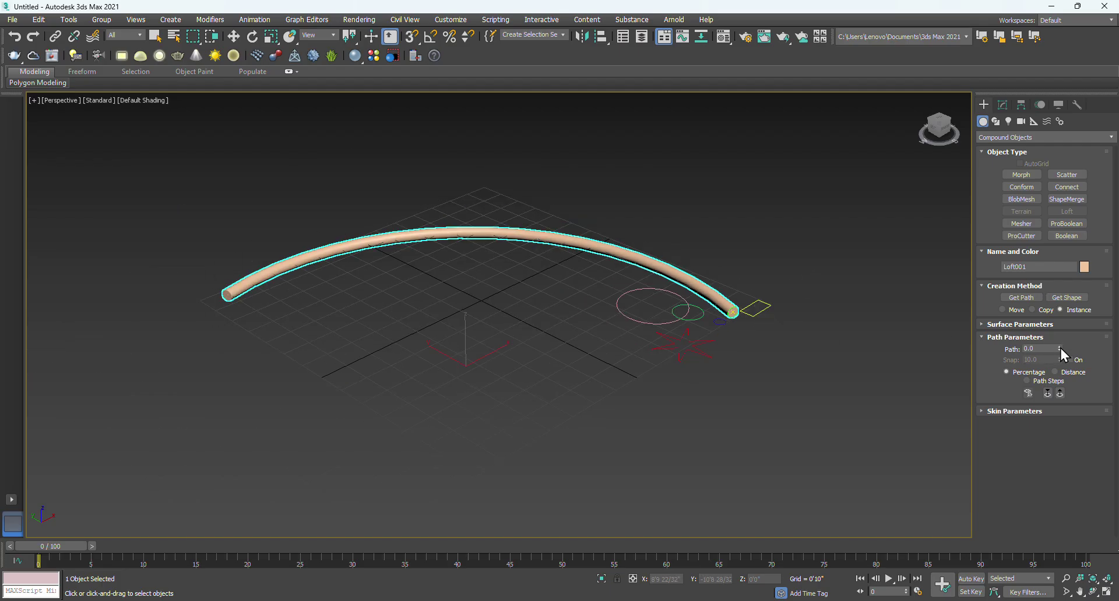
left_click_drag(1060, 348, 13, 322)
left_click(634, 319)
scroll(738, 316, "up", 3)
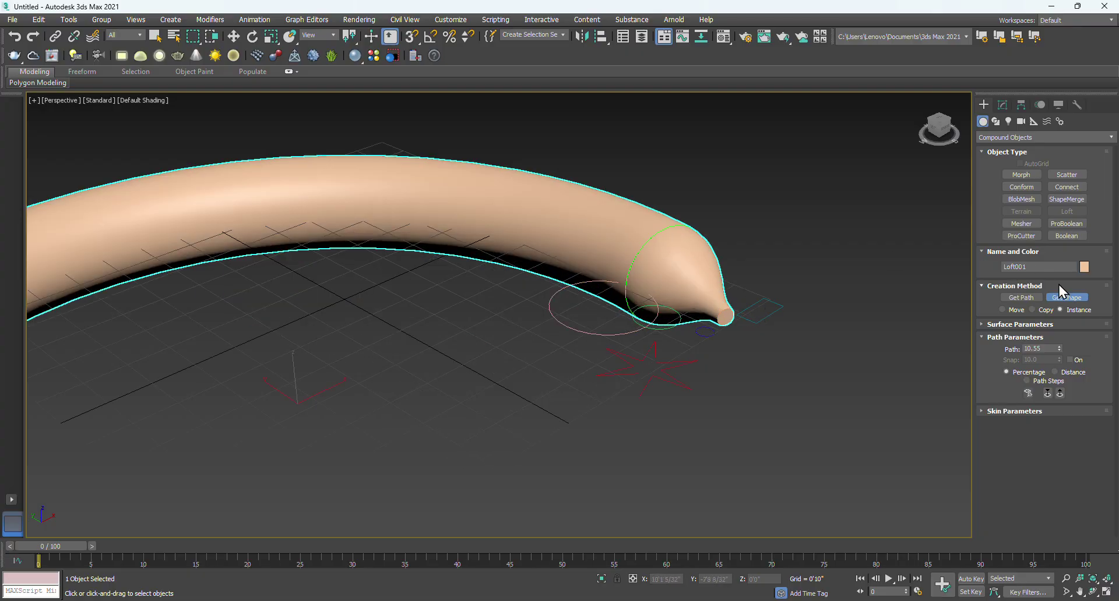
Set the loft's path level to 21.944 percent and assign the smallest circle as the shape there.
left_click_drag(1058, 348, 1054, 283)
left_click(1067, 297)
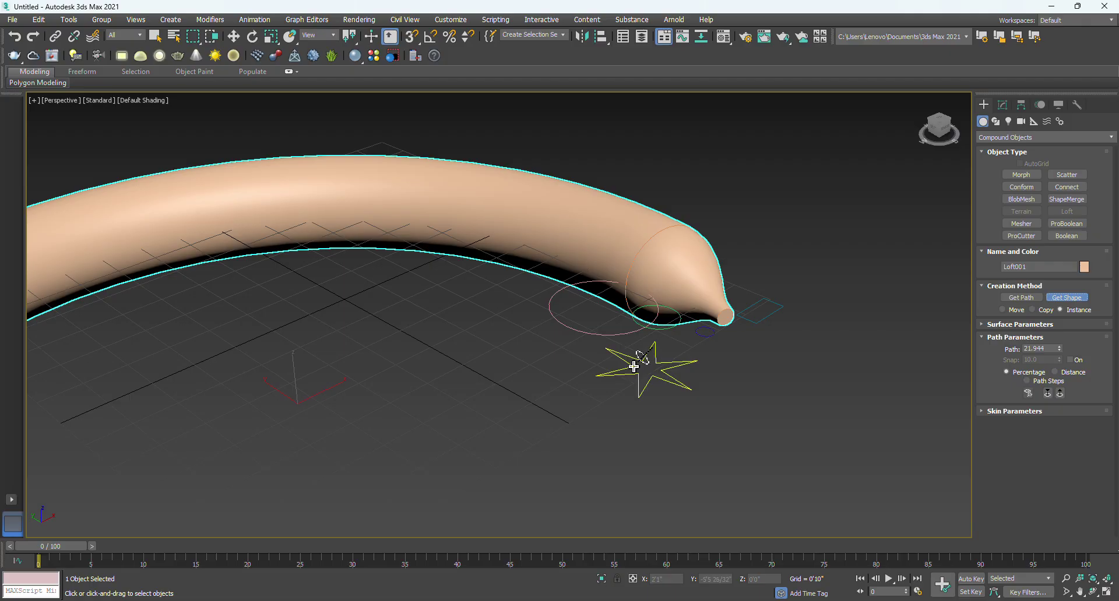
left_click(704, 336)
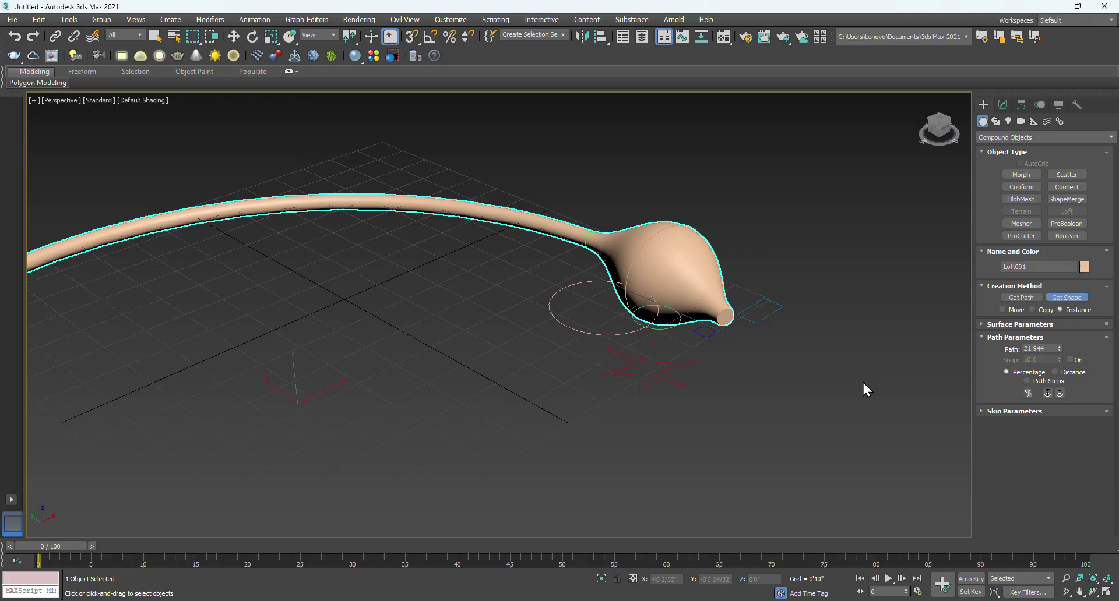
Set the loft's path level to 31.38 percent and assign the star as the shape there.
left_click_drag(1060, 349, 1062, 321)
left_click(1065, 298)
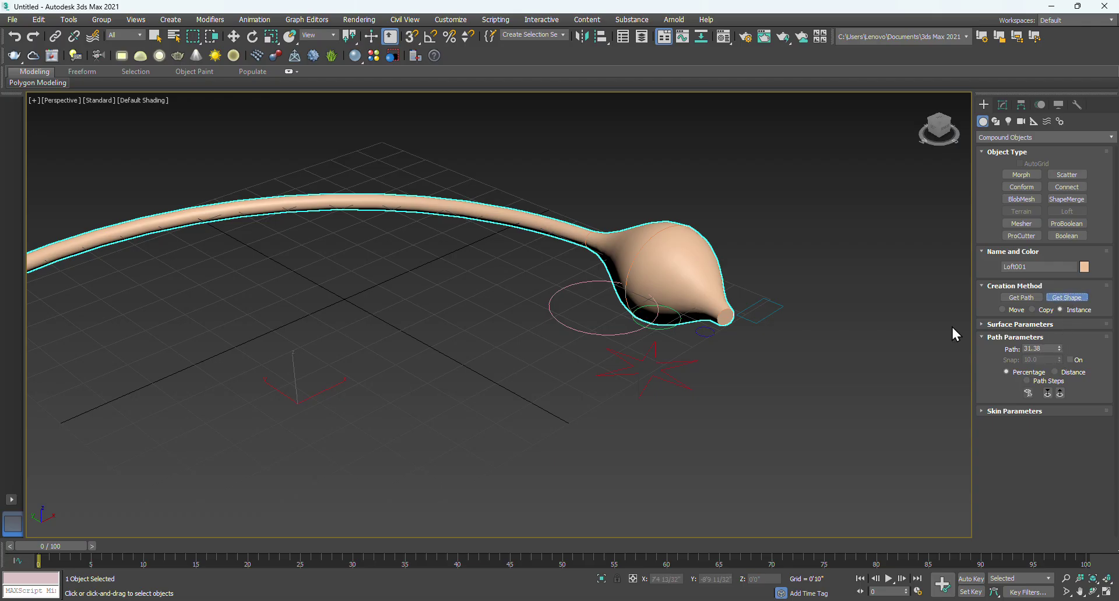
left_click(693, 358)
scroll(520, 211, "up", 4)
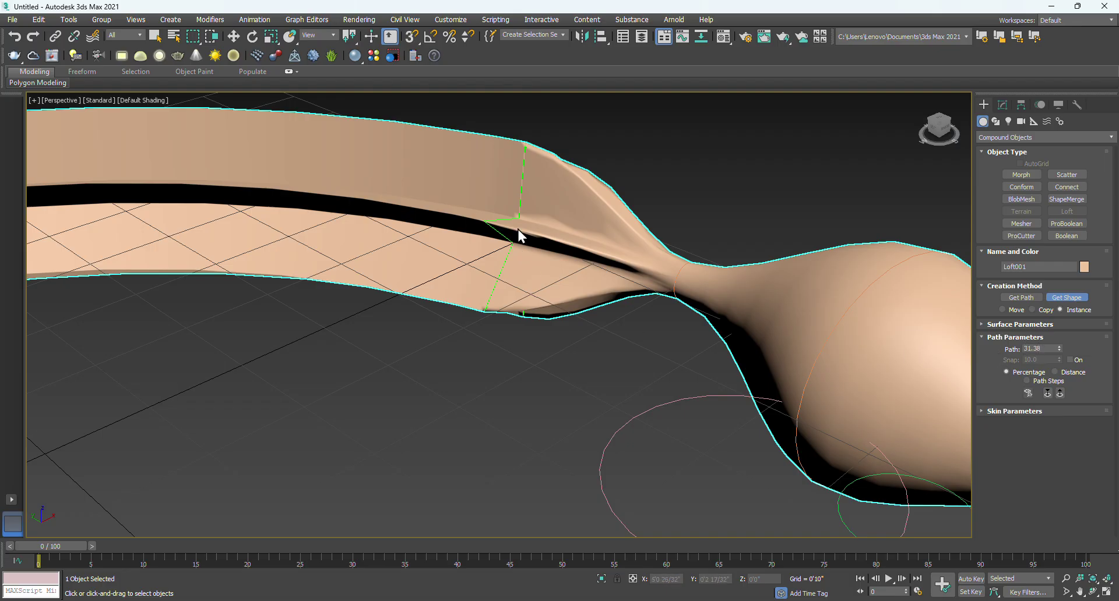
Set the loft's path level to 40.166 percent and assign the rectangle as the shape there.
scroll(518, 229, "down", 5)
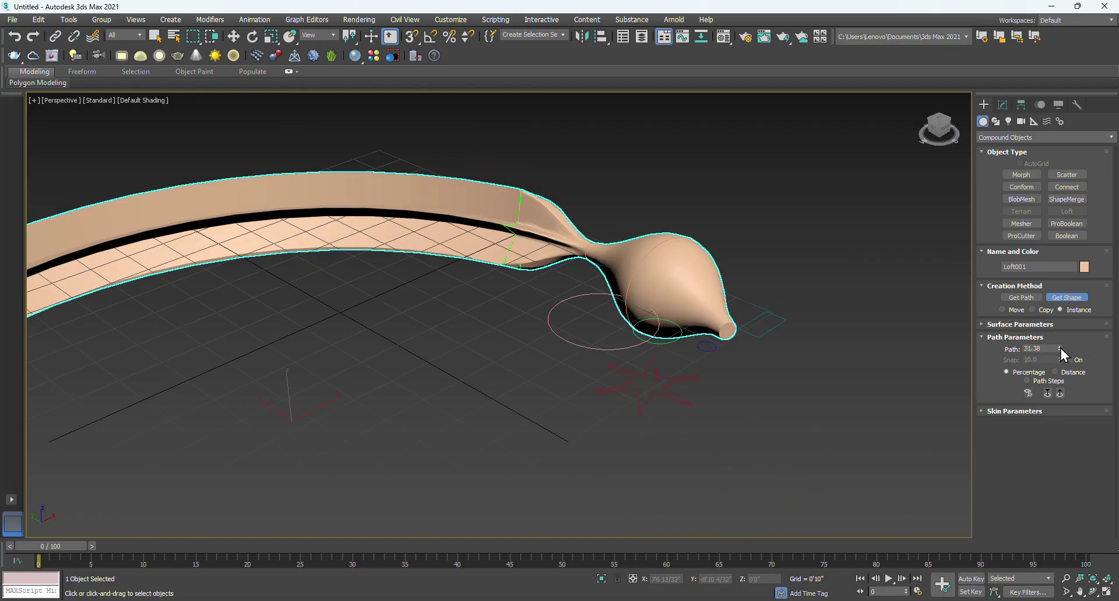
left_click_drag(1061, 349, 1060, 331)
left_click(769, 331)
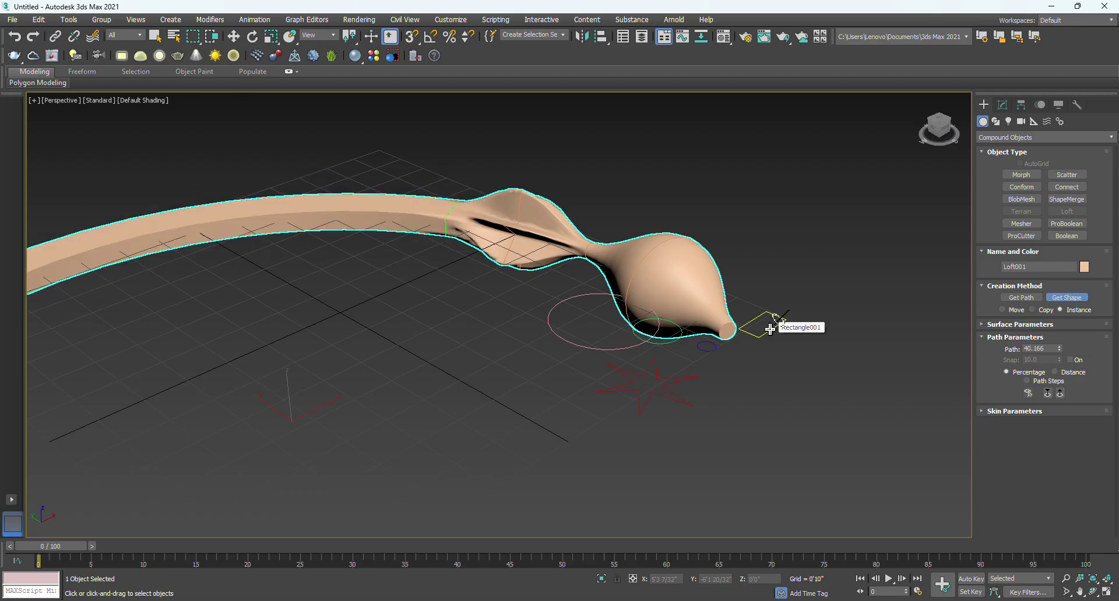
Set the loft's path level to 46.995 percent and assign the largest circle as the shape there.
middle_click_drag(447, 218, 600, 213)
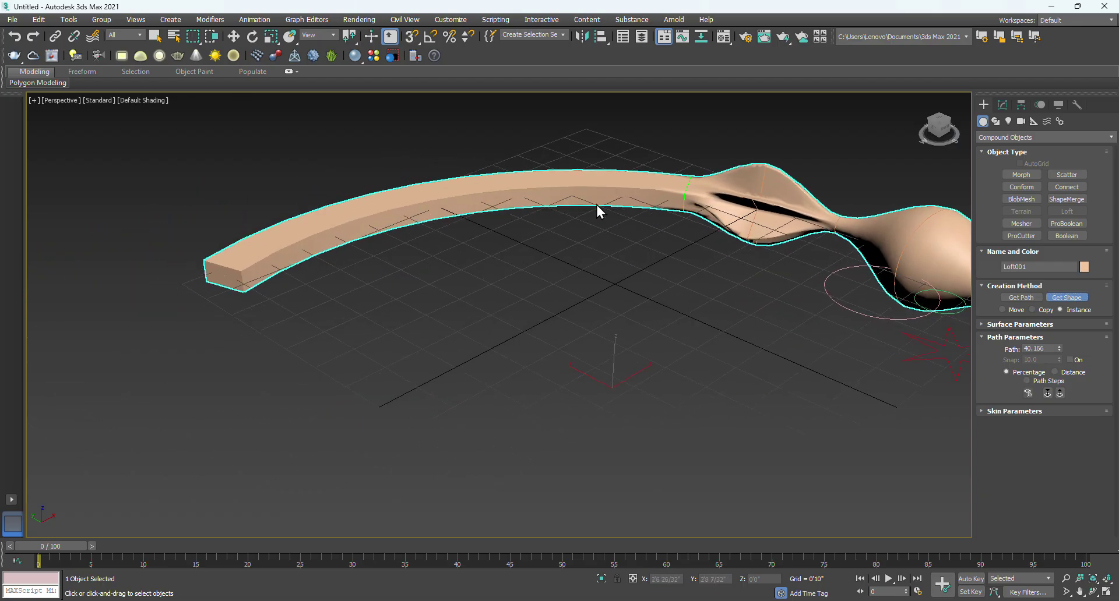
middle_click_drag(565, 285, 462, 297)
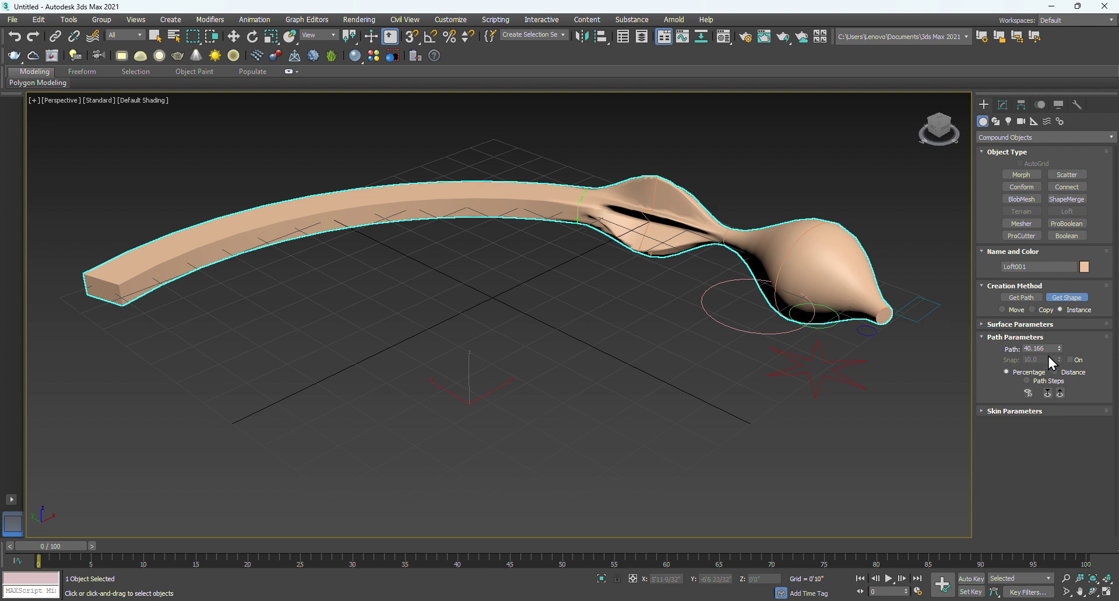
left_click_drag(1059, 348, 1054, 306)
left_click(1059, 310)
left_click(726, 327)
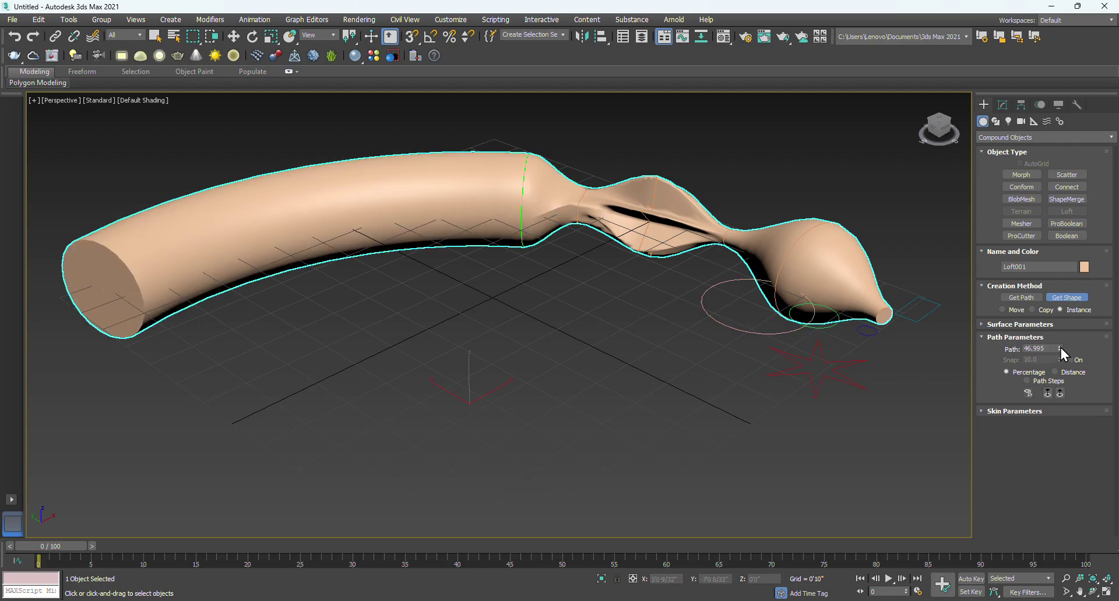
Assign the medium circle at path level 54.514 percent of the loft and the rectangle at 82.861 percent.
left_click_drag(1060, 348, 1064, 317)
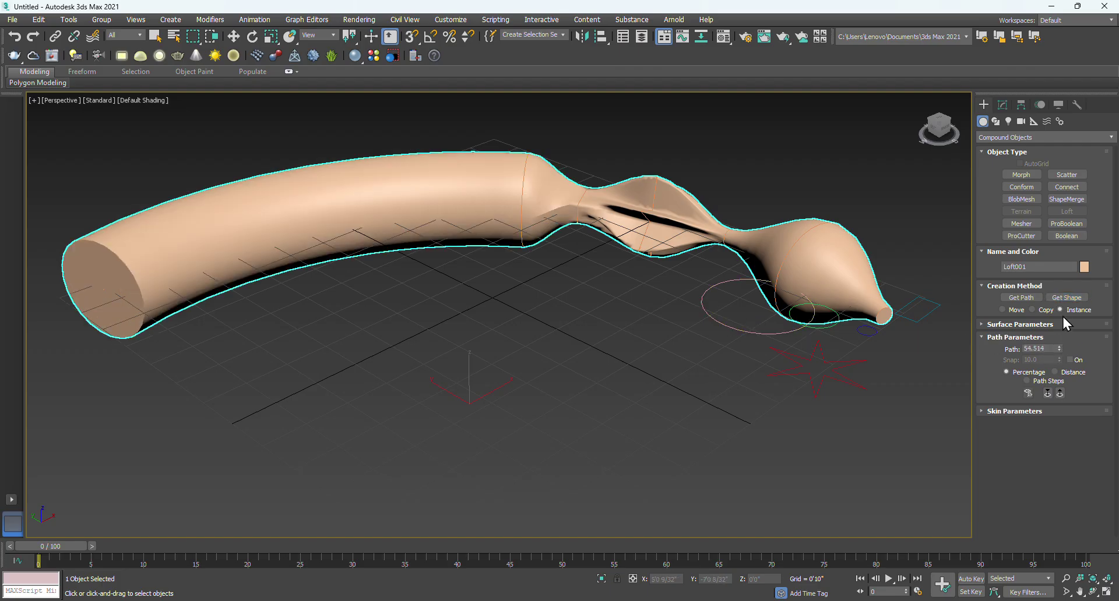
left_click(823, 324)
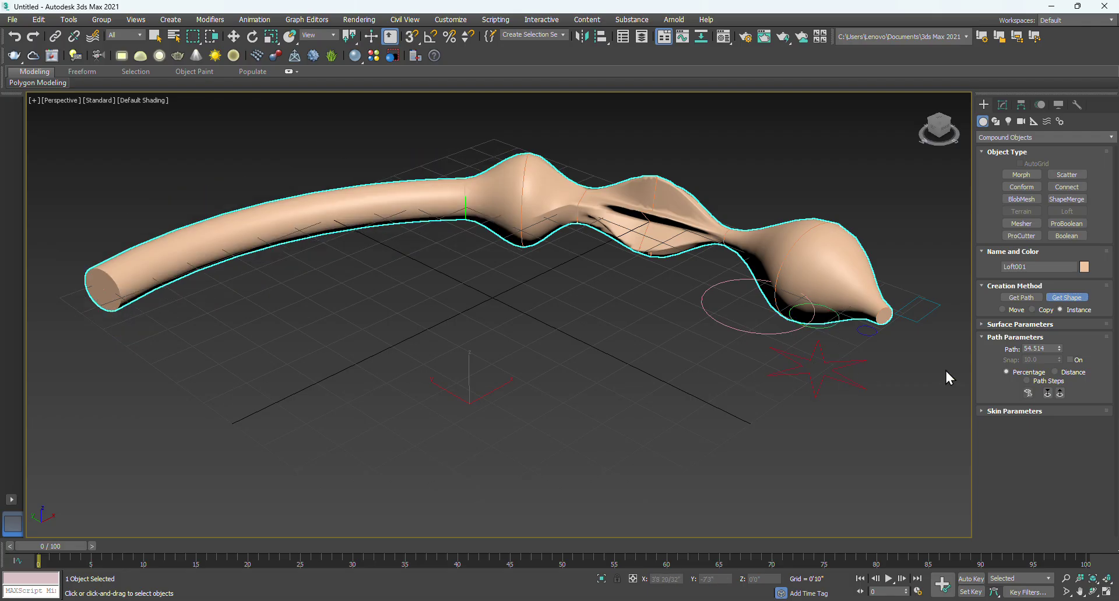
left_click_drag(1060, 348, 1062, 320)
left_click(1067, 298)
left_click(915, 320)
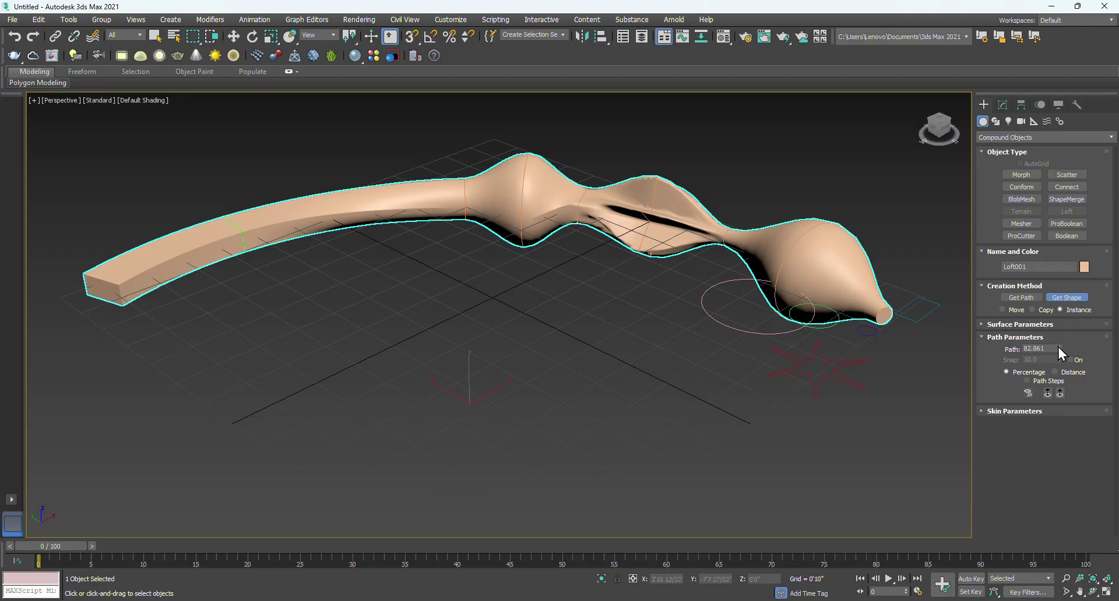
Assign the smallest circle at path level 95.29 percent of the loft, then finish shape picking and deselect the loft.
left_click_drag(1060, 348, 1061, 333)
left_click(860, 333)
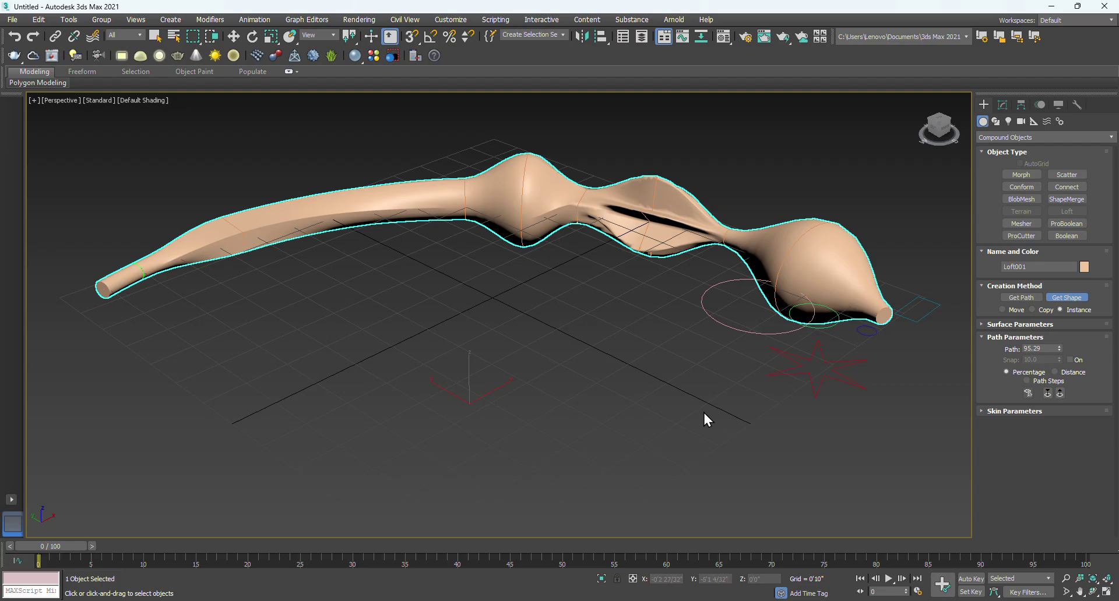
right_click(682, 402)
left_click(612, 390)
Examine the finished loft up close and check the numbered topic list in Modifiers.txt in Notepad.
scroll(610, 389, "down", 4)
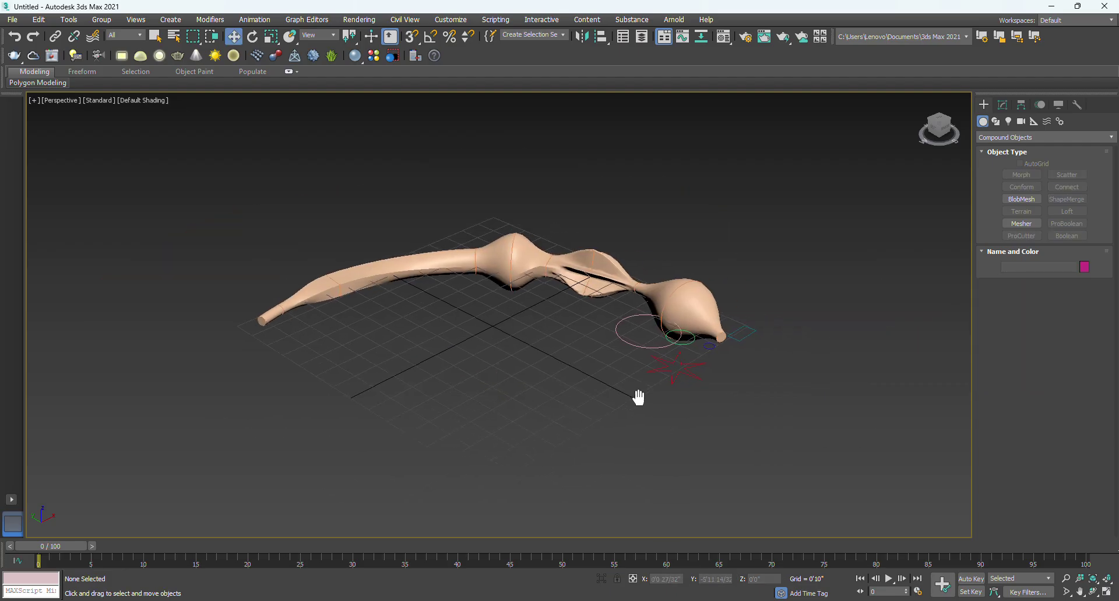
scroll(656, 315, "up", 3)
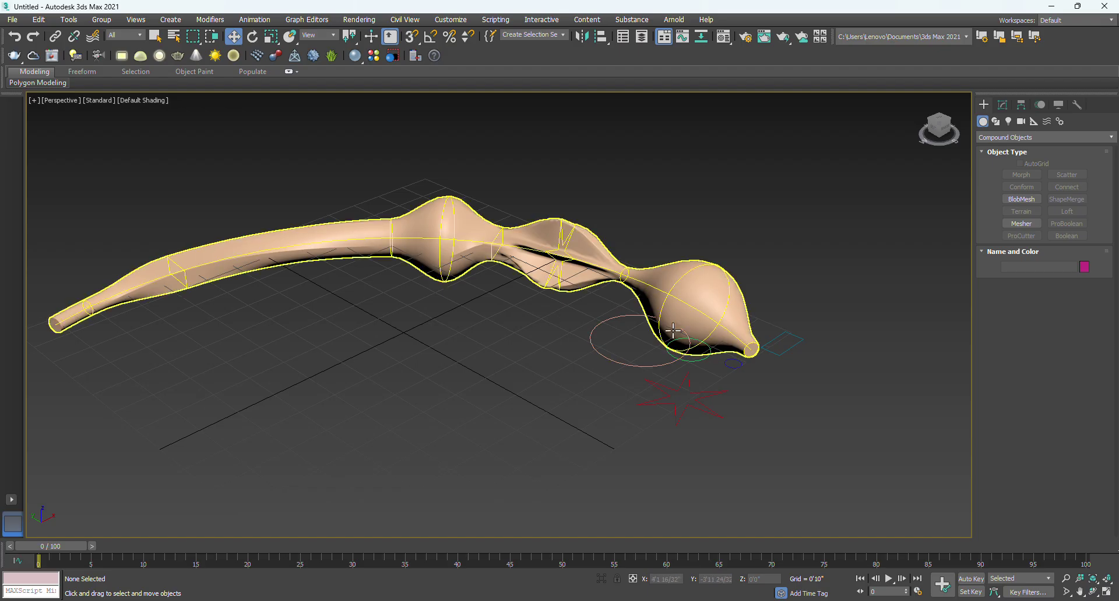
scroll(670, 382, "up", 2)
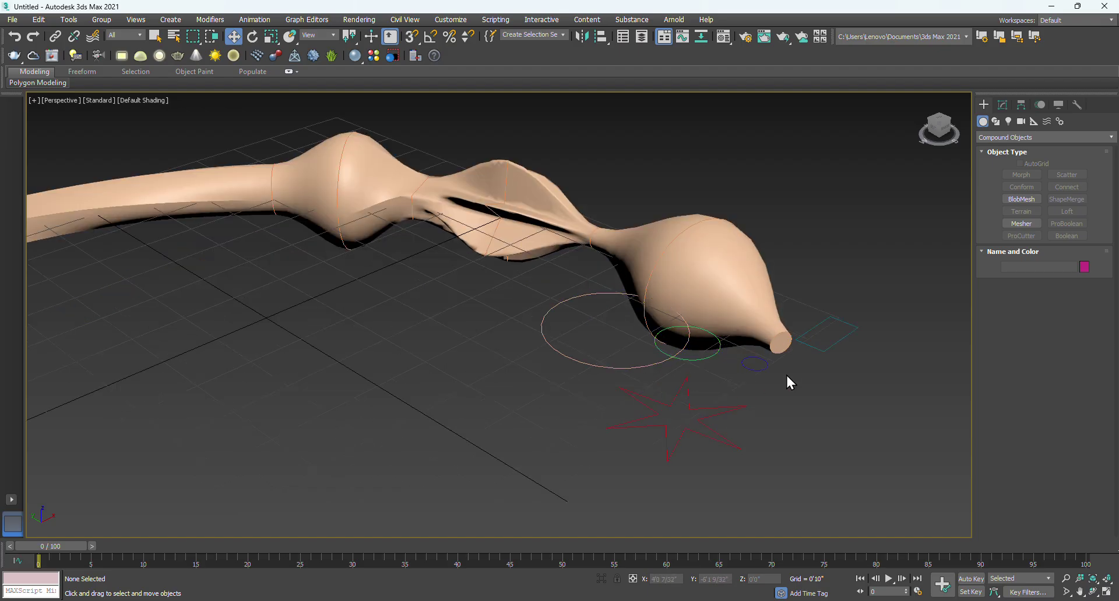
scroll(440, 269, "down", 3)
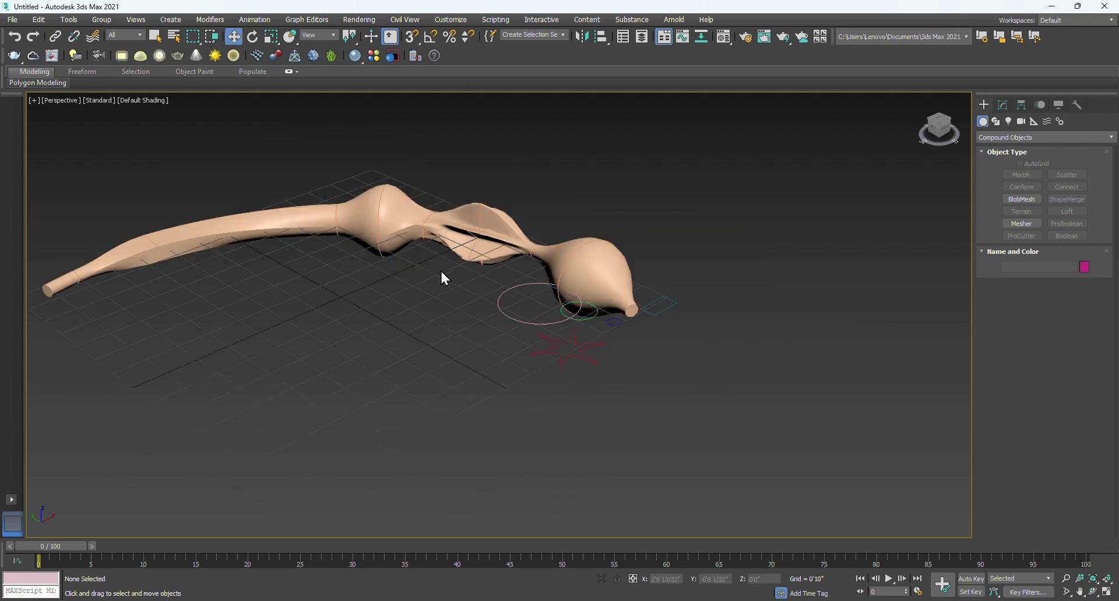
middle_click_drag(385, 324, 451, 290)
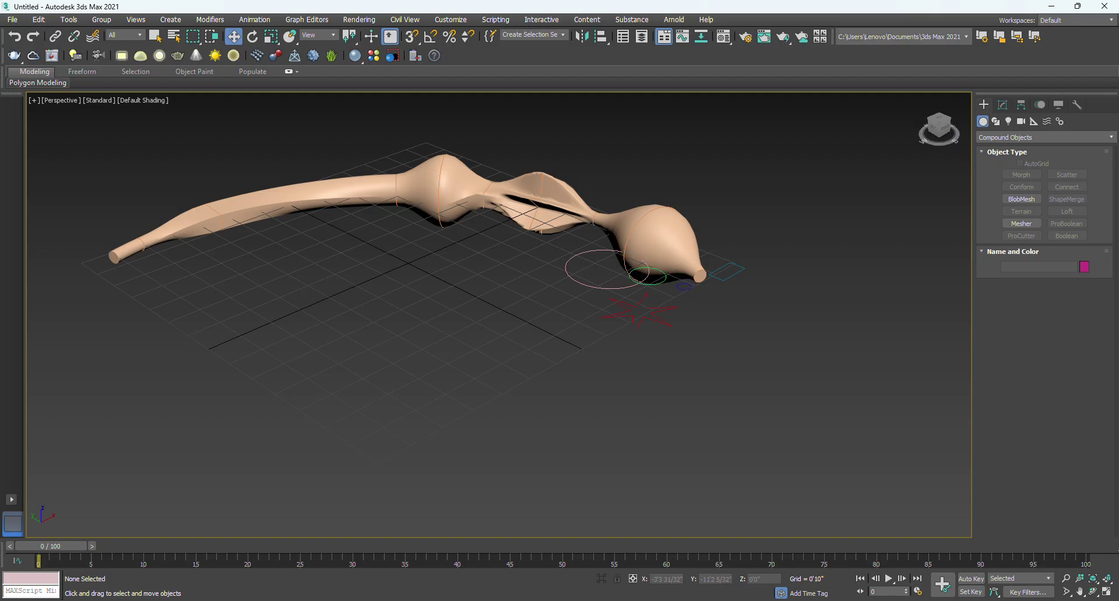
left_click(683, 600)
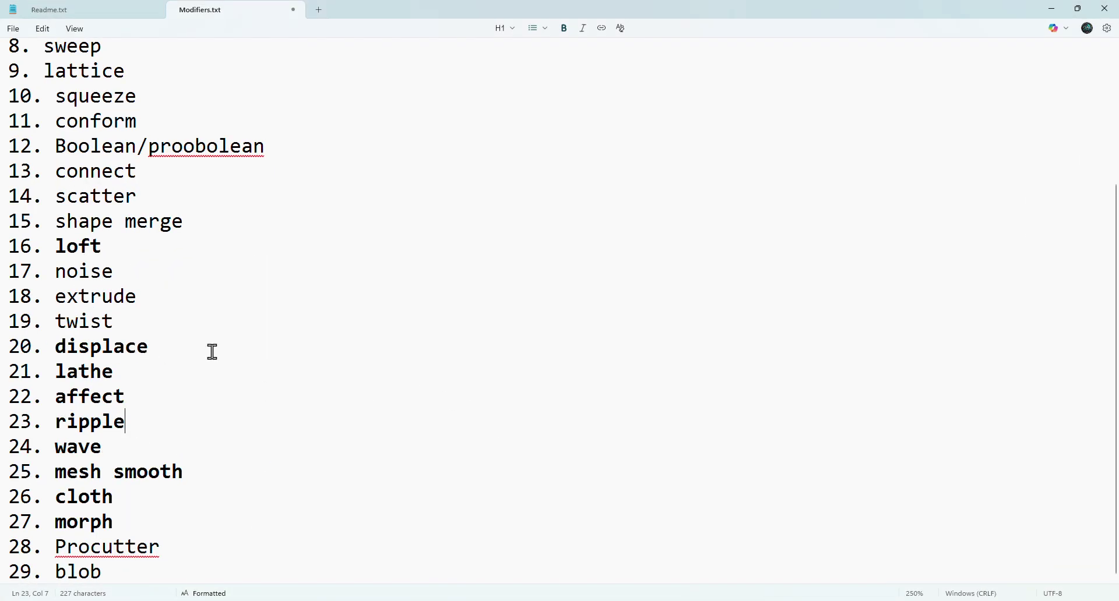
left_click(1052, 8)
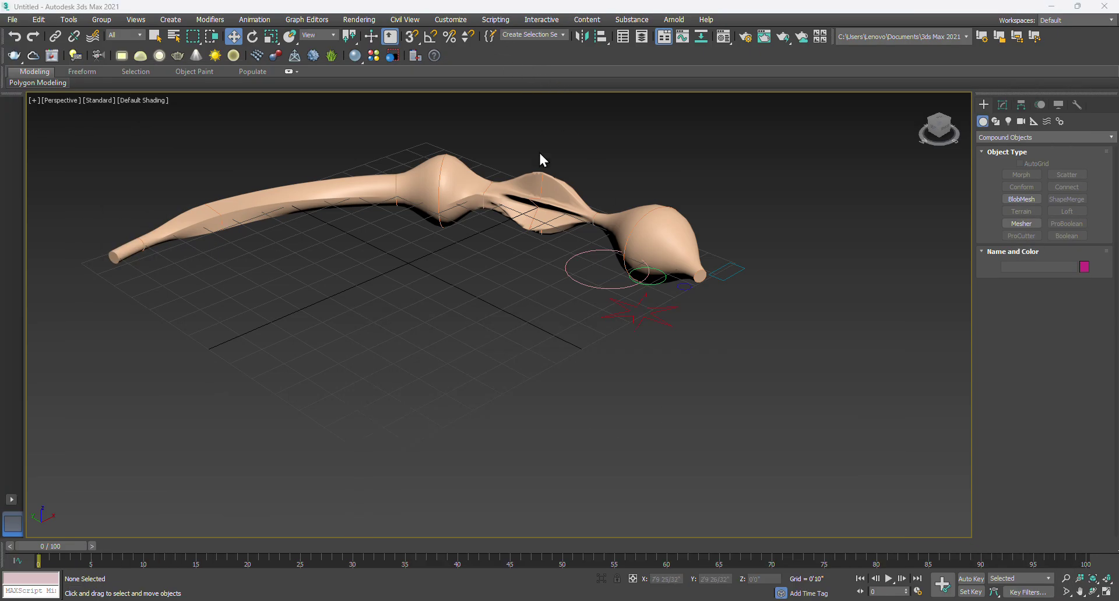
middle_click_drag(538, 152, 627, 150)
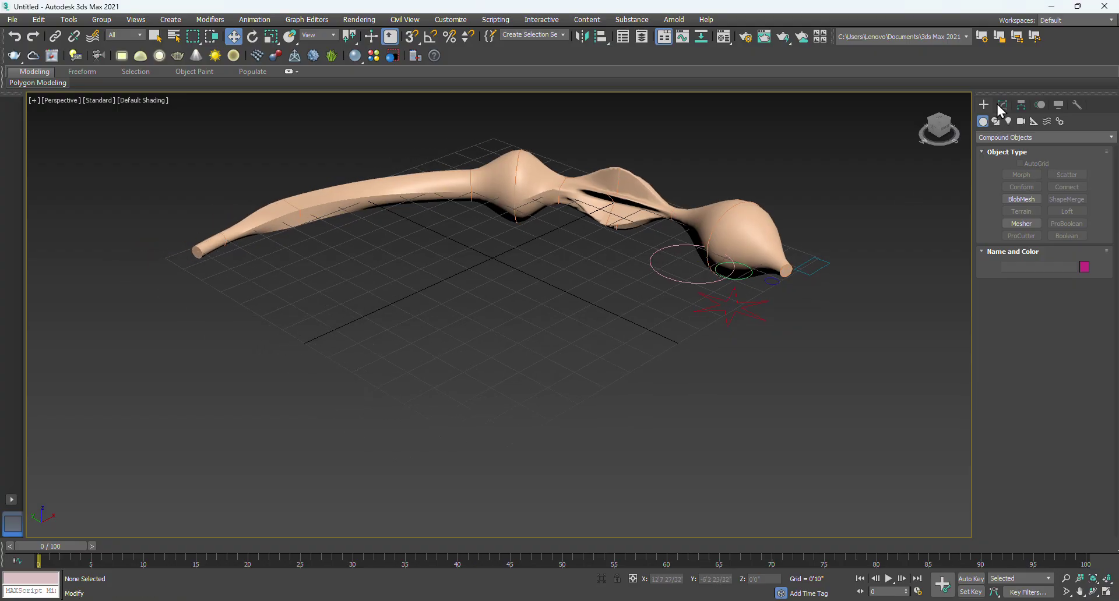
Create a standard primitive plane about 7 feet square on the grid in front of the loft.
left_click(1001, 141)
left_click(1006, 148)
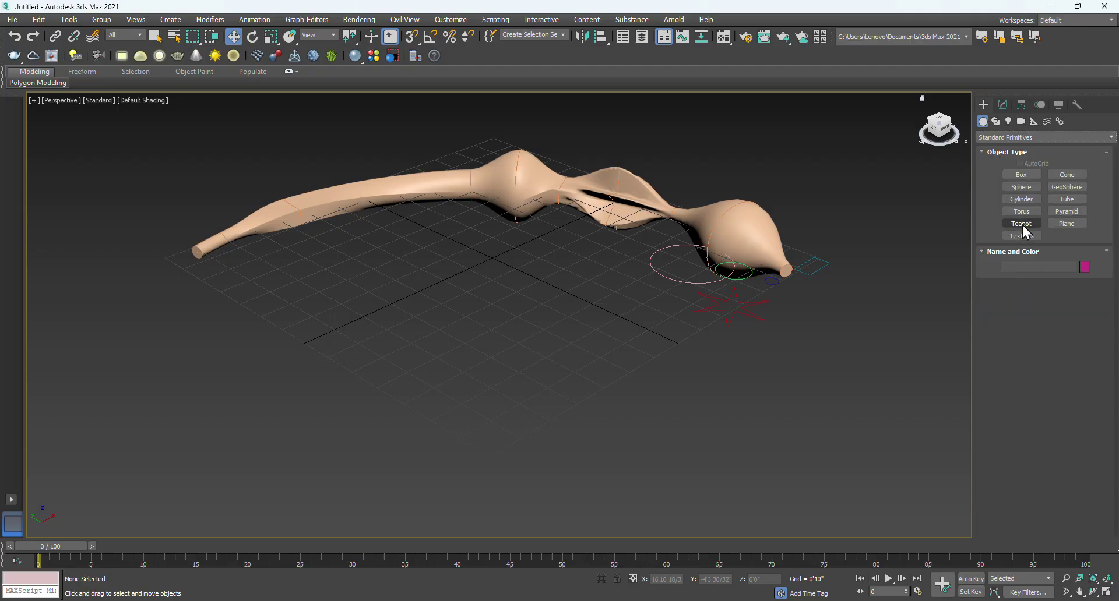
left_click(1067, 224)
left_click_drag(421, 263, 395, 521)
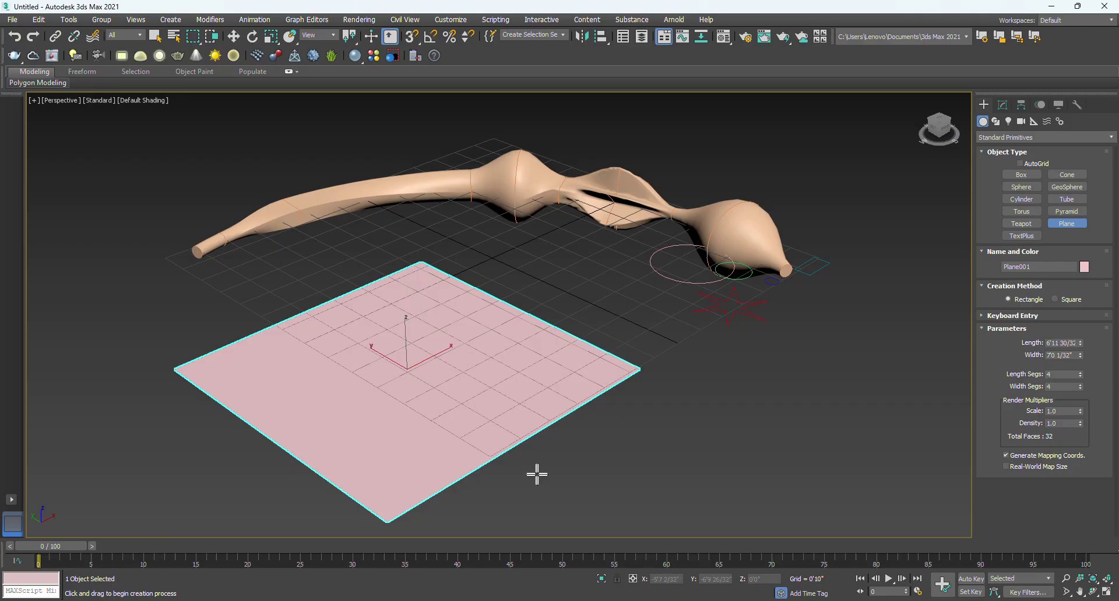
Display edged faces, set the plane to 153 length and 168 width segments with a length of 8'3 28/32", and deselect it.
key("F4")
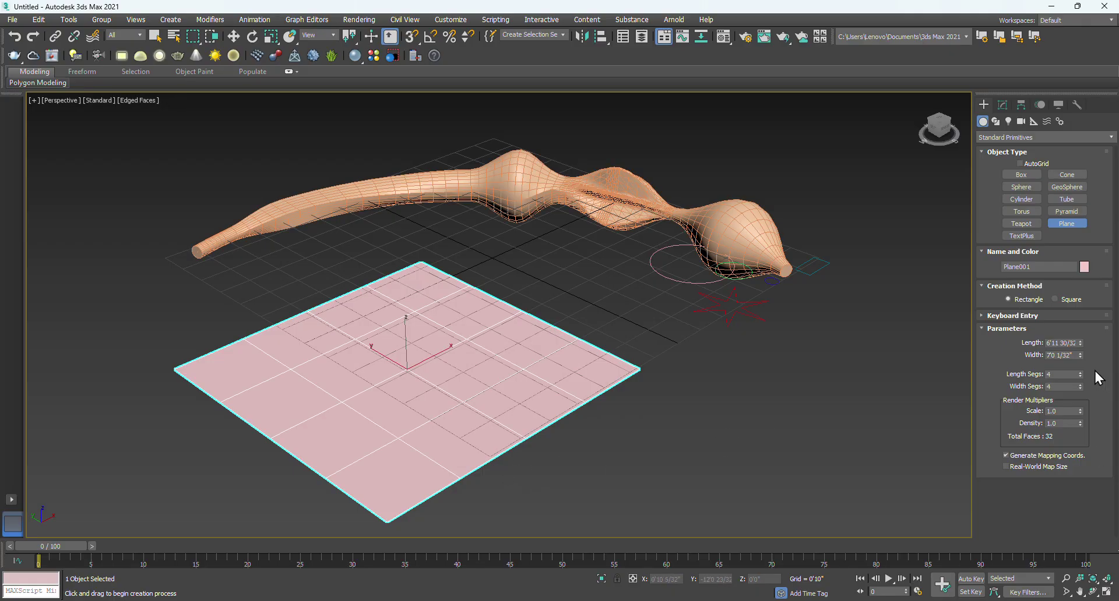
mouse_move(1083, 376)
left_mouse_down()
mouse_move(1084, 313)
mouse_move(1076, 389)
mouse_move(1082, 362)
left_mouse_up()
right_click(776, 407)
left_click(776, 406)
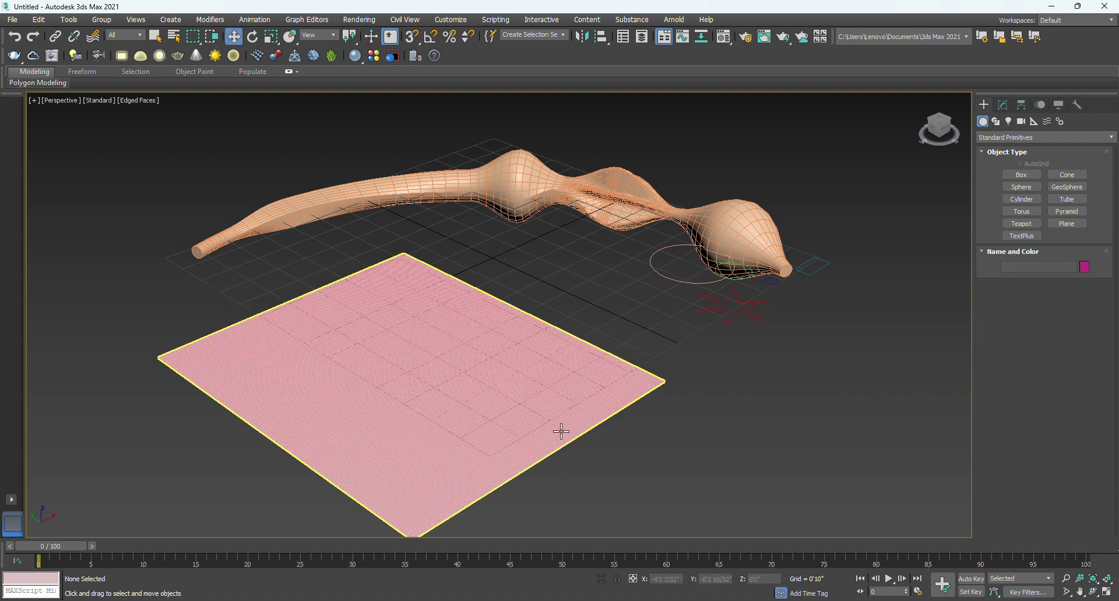
Hide the viewport grid and add a Displace modifier to the plane.
middle_click_drag(484, 371, 503, 336)
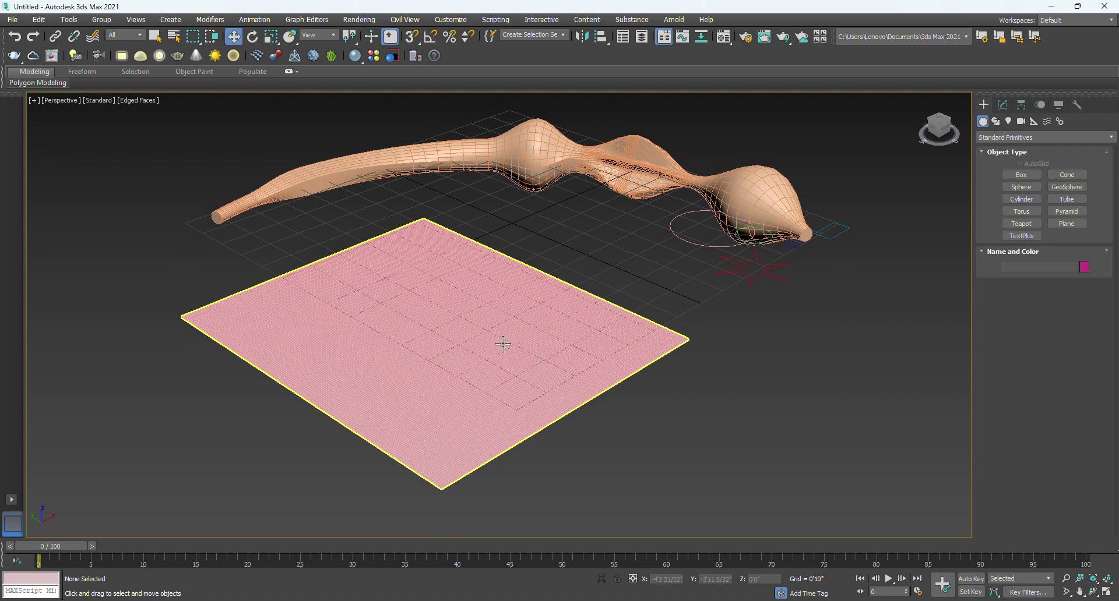
key("g")
mouse_move(558, 390)
middle_mouse_down("alt")
mouse_move(544, 404)
mouse_move(522, 401)
mouse_move(530, 392)
middle_mouse_up("alt")
left_click(555, 390)
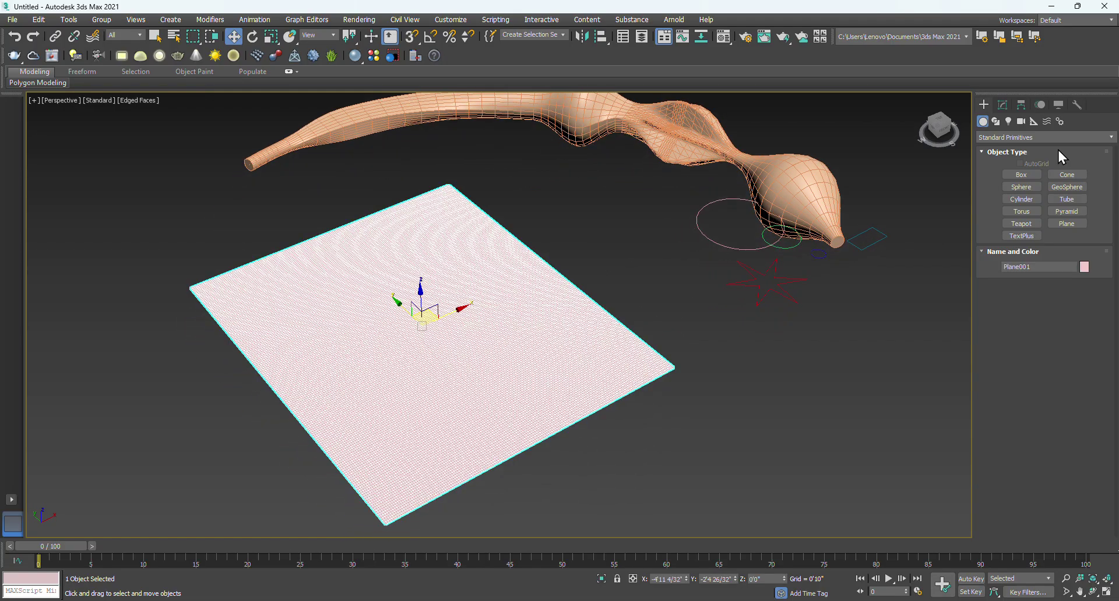
left_click(1003, 105)
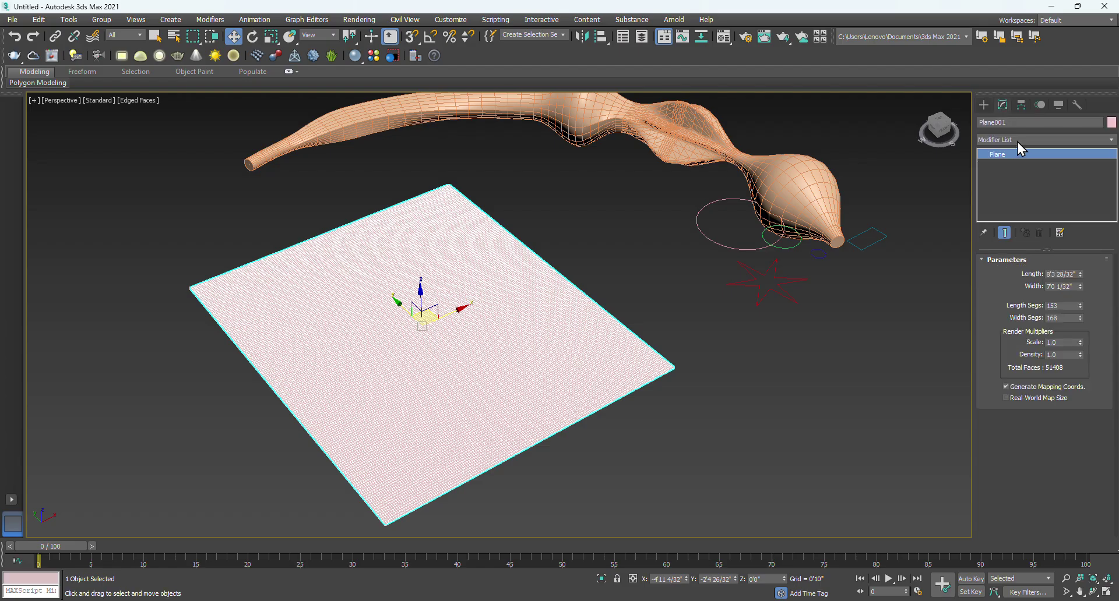
left_click(1017, 142)
scroll(1005, 266, "down", 8)
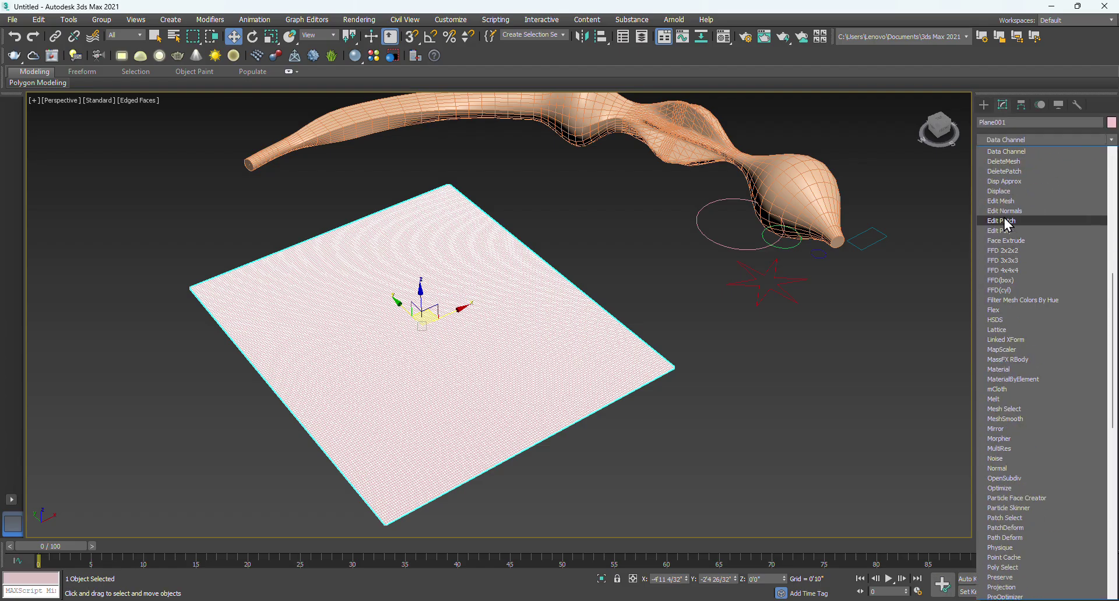
left_click(1008, 192)
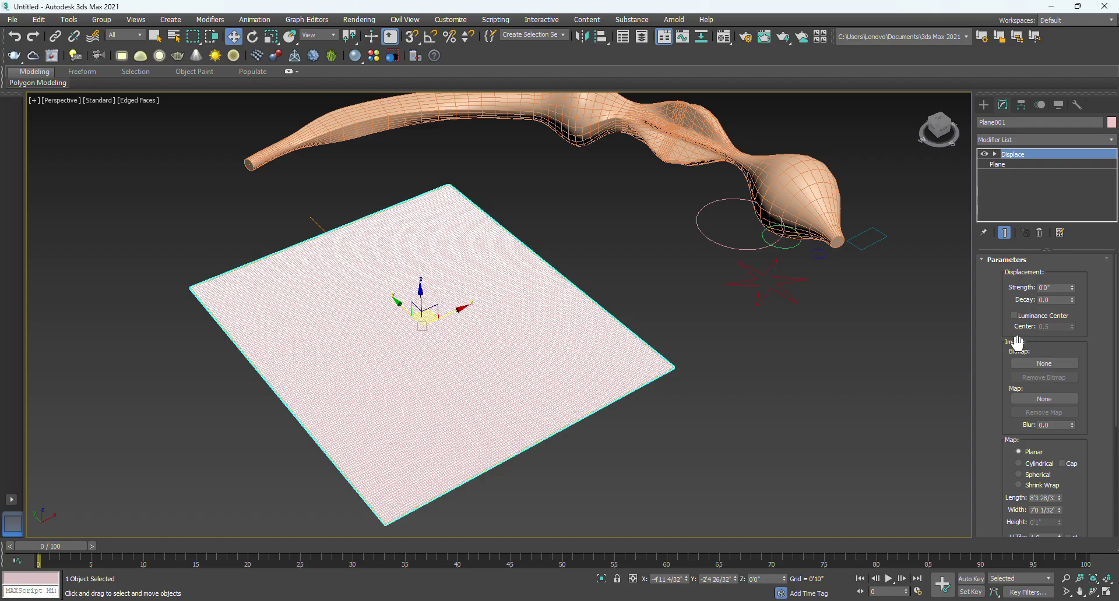
Load the b&w1 image from the My-Work\3-DMax folder as the Displace bitmap, accepting the default image file list settings.
left_click(1038, 373)
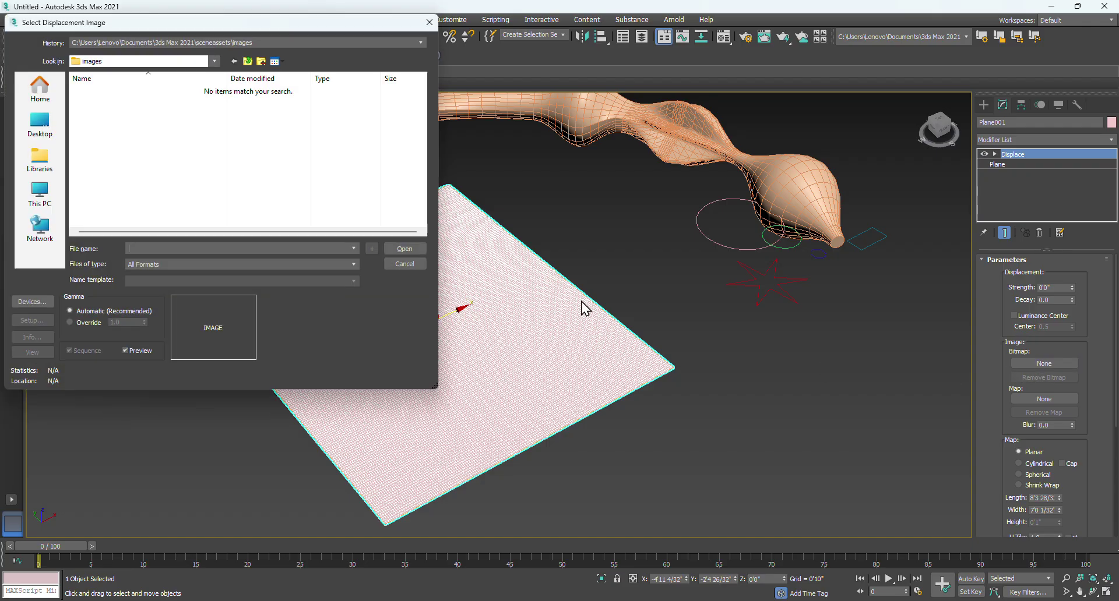
left_click(40, 193)
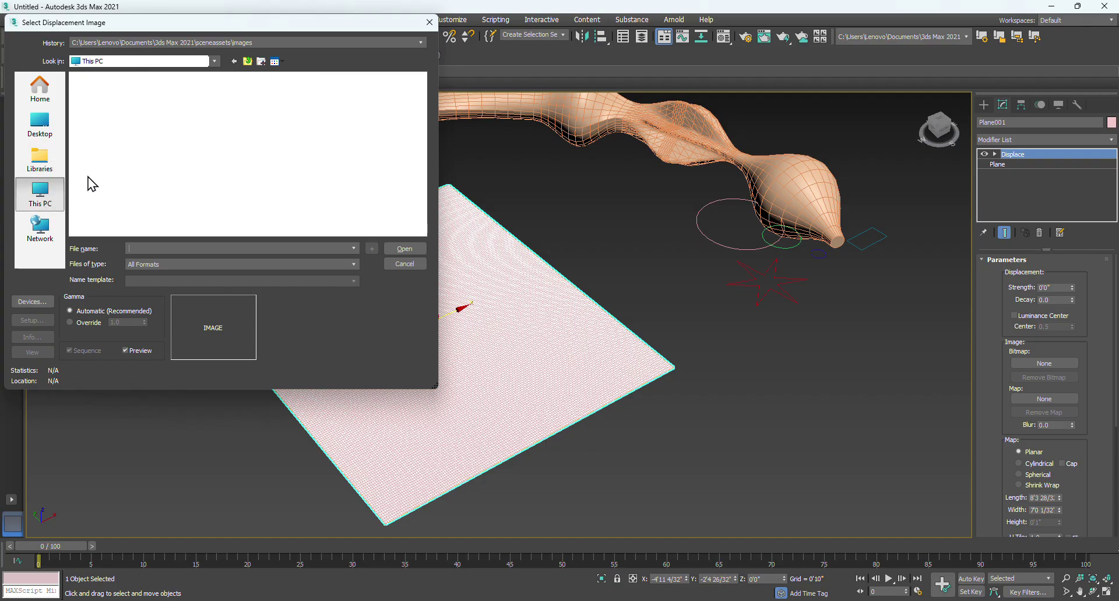
left_click(59, 124)
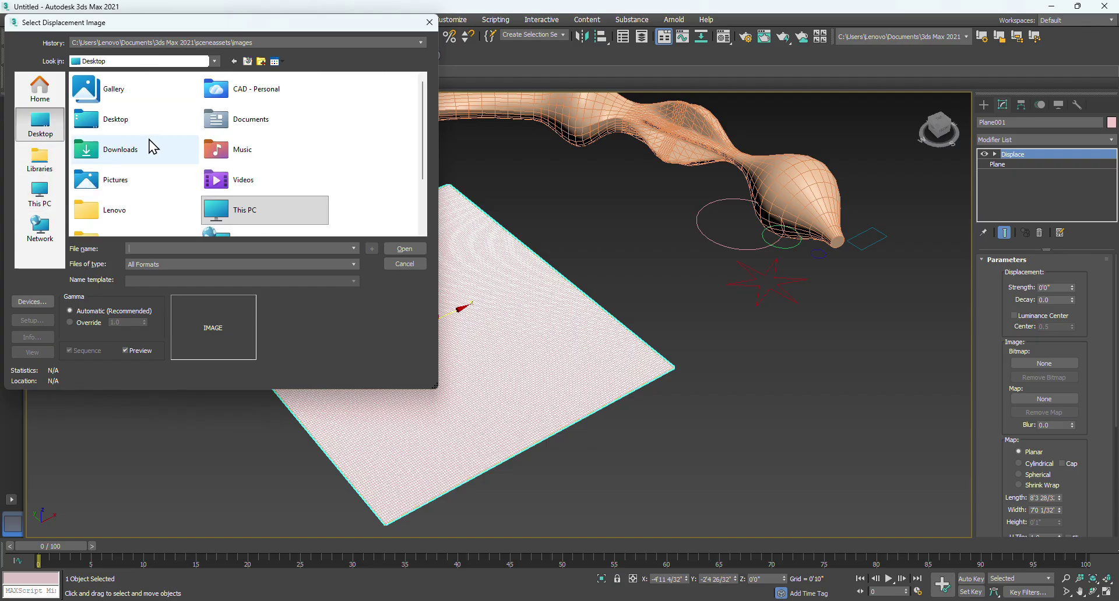
scroll(213, 193, "down", 2)
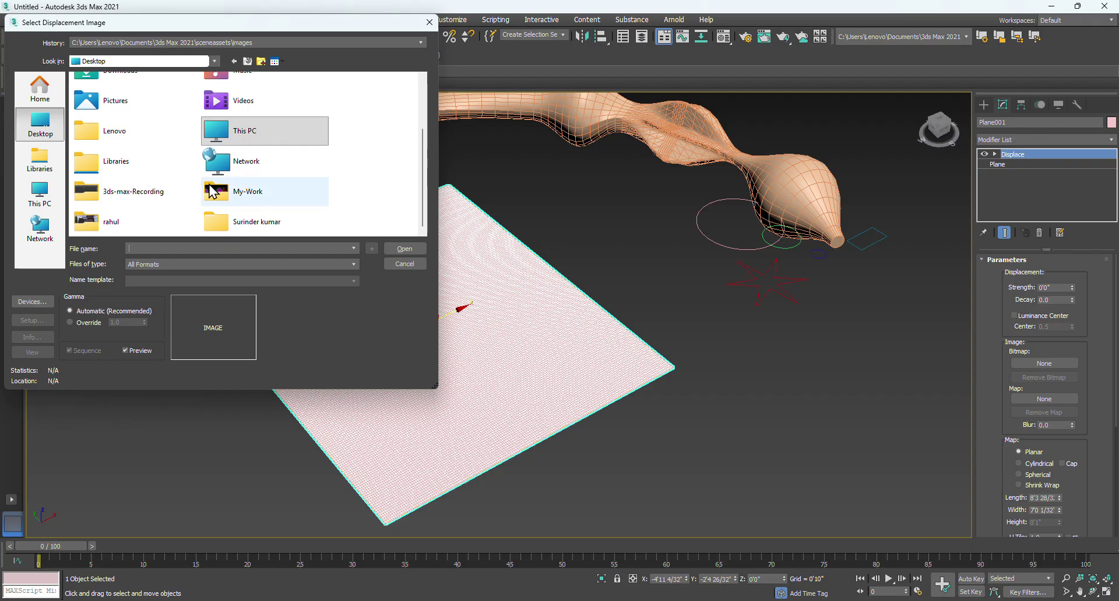
double_click(252, 192)
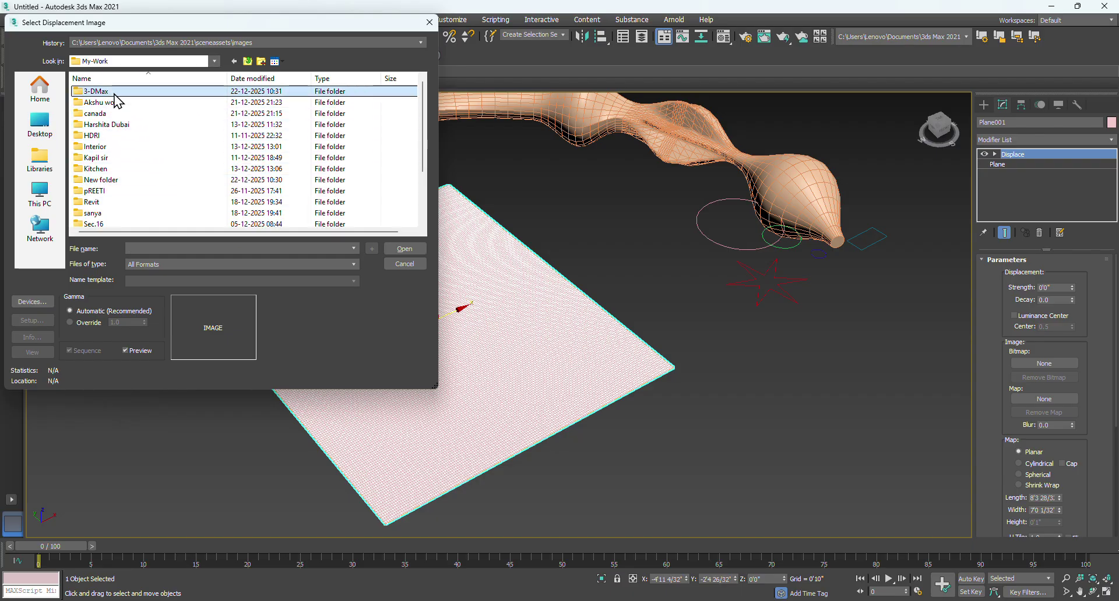
double_click(115, 94)
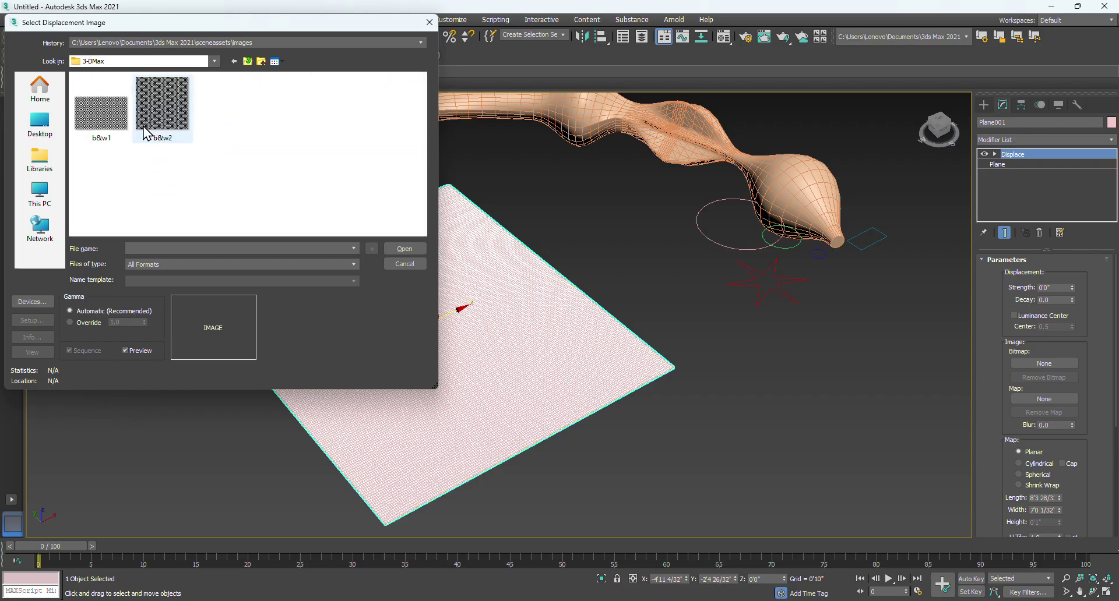
left_click(108, 127)
left_click(404, 249)
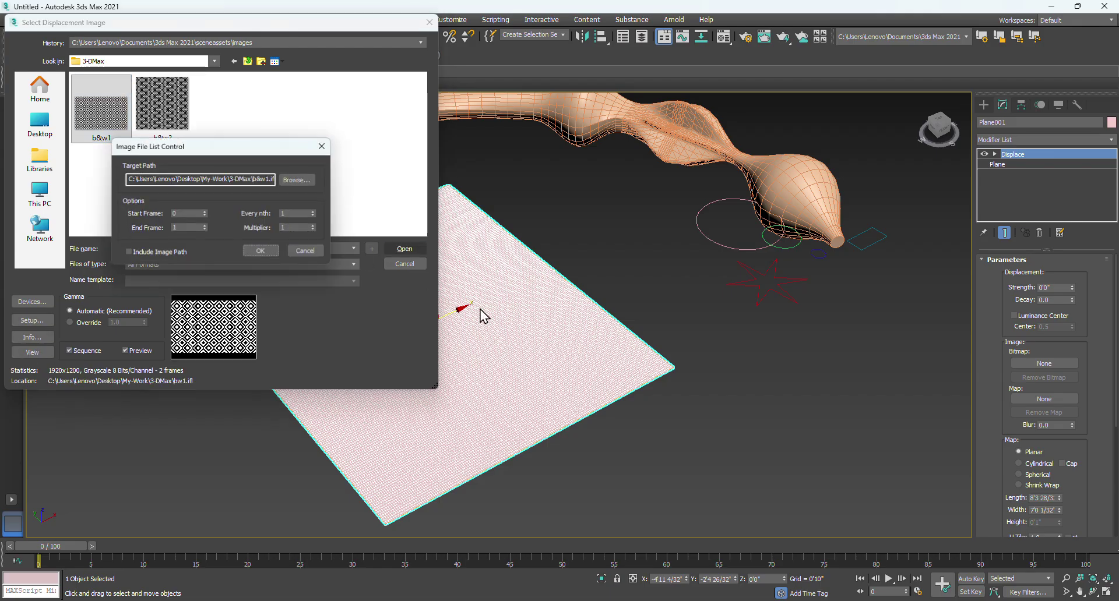
left_click(261, 251)
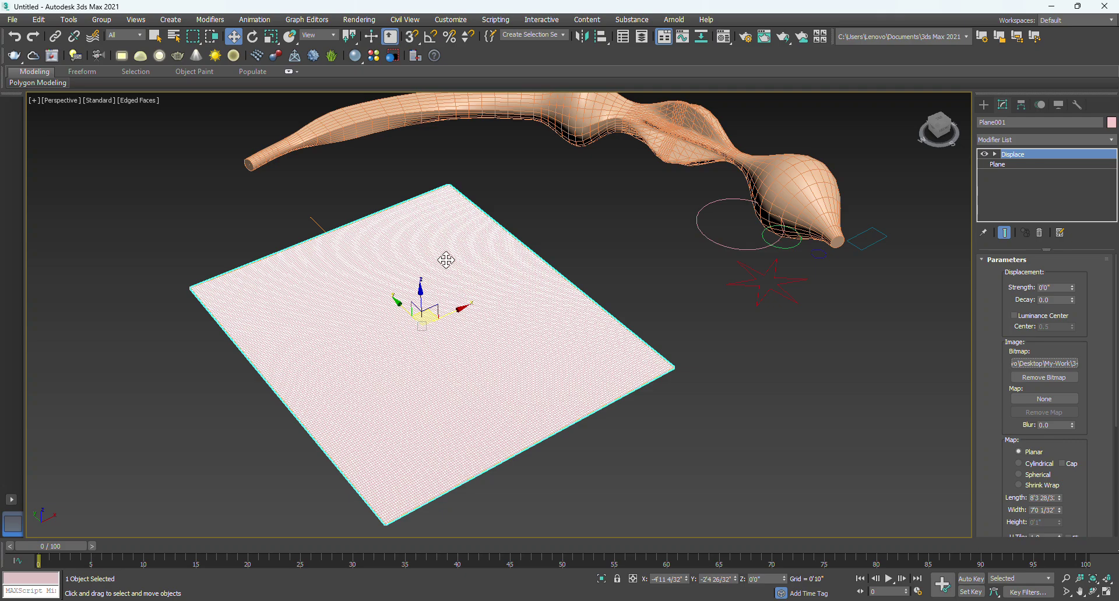
Examine the plane's dense mesh segments up close.
scroll(445, 346, "up", 6)
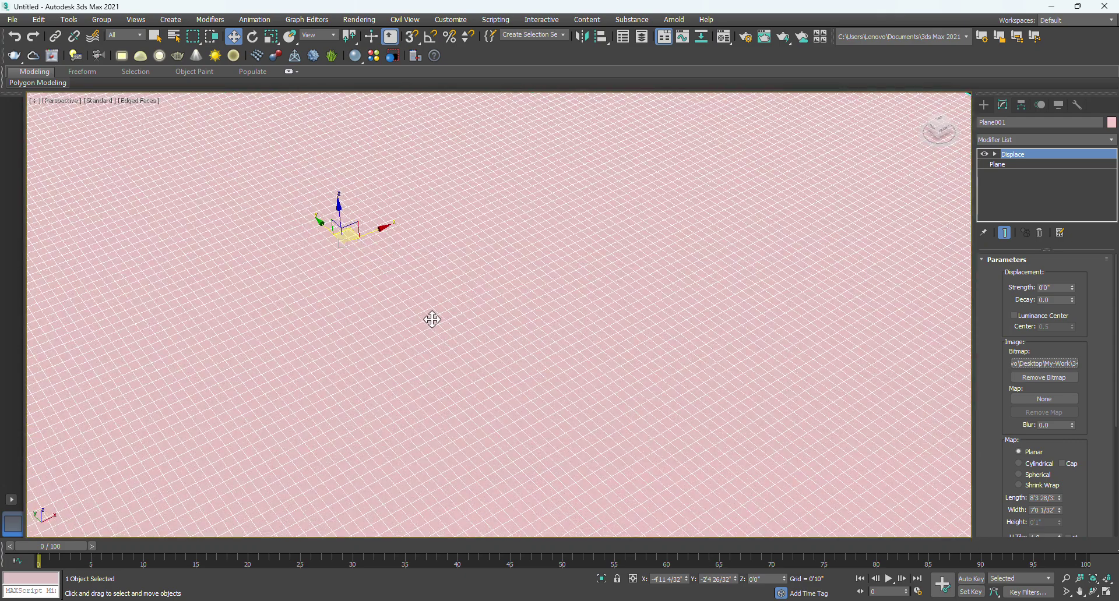
scroll(430, 307, "up", 2)
scroll(417, 309, "down", 6)
scroll(521, 306, "up", 2)
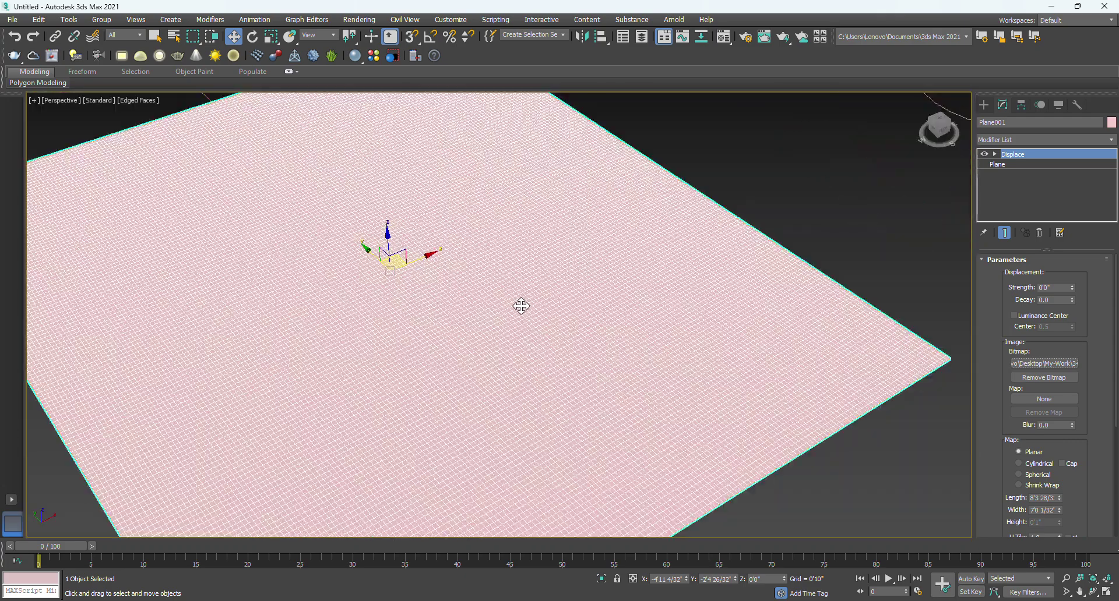
scroll(522, 306, "down", 4)
scroll(424, 322, "up", 5)
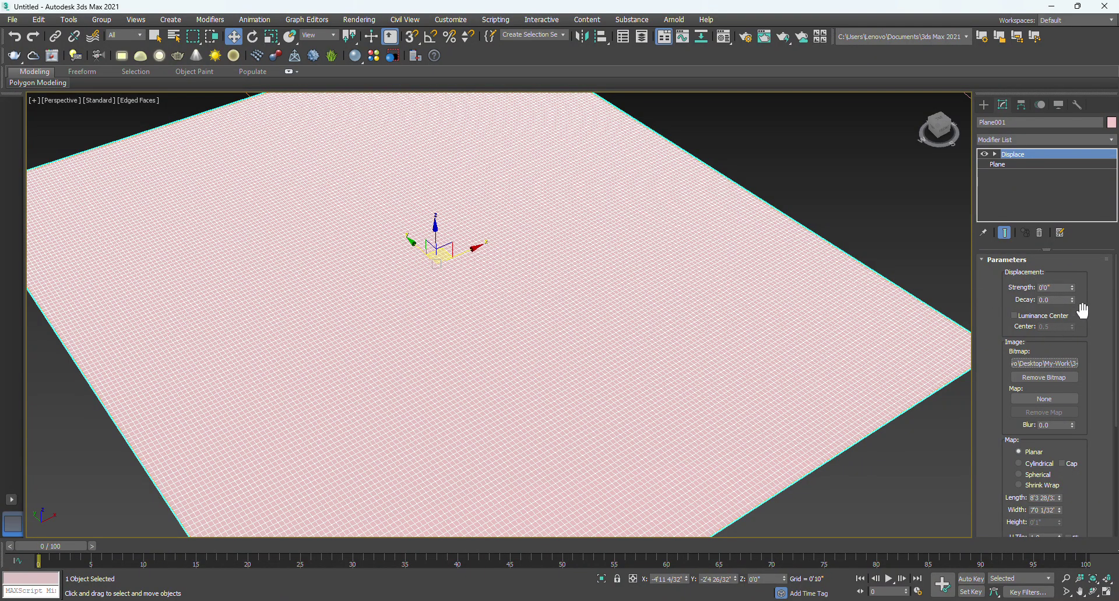
Set the Displace strength to 0'0 19/32" and turn off the edged faces display.
mouse_move(1073, 288)
left_mouse_down()
mouse_move(1077, 240)
mouse_move(1077, 250)
left_mouse_up()
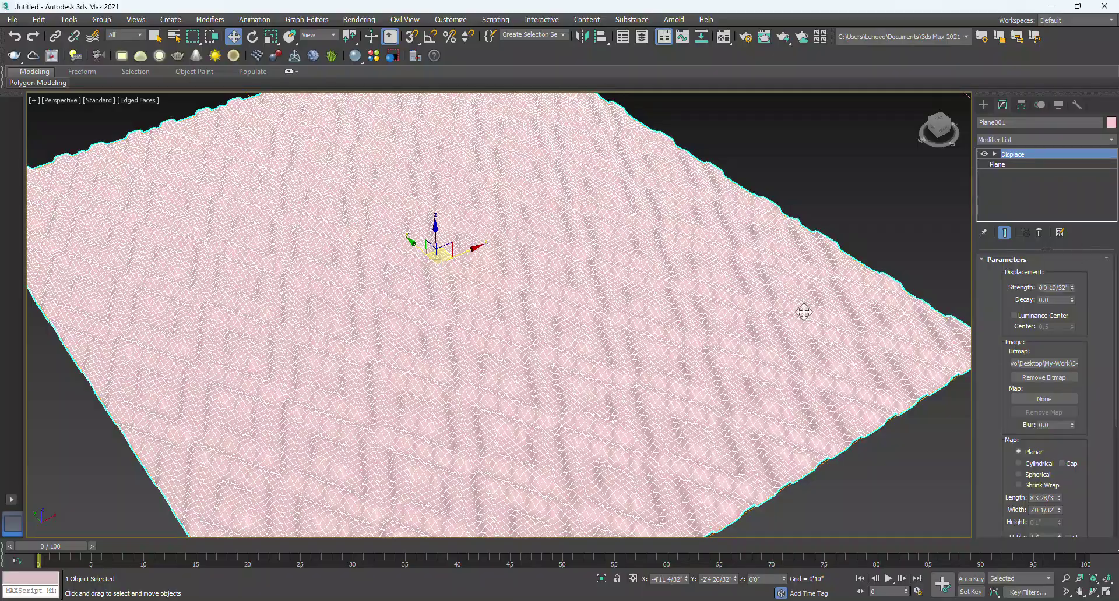
key("F4")
scroll(519, 275, "down", 3)
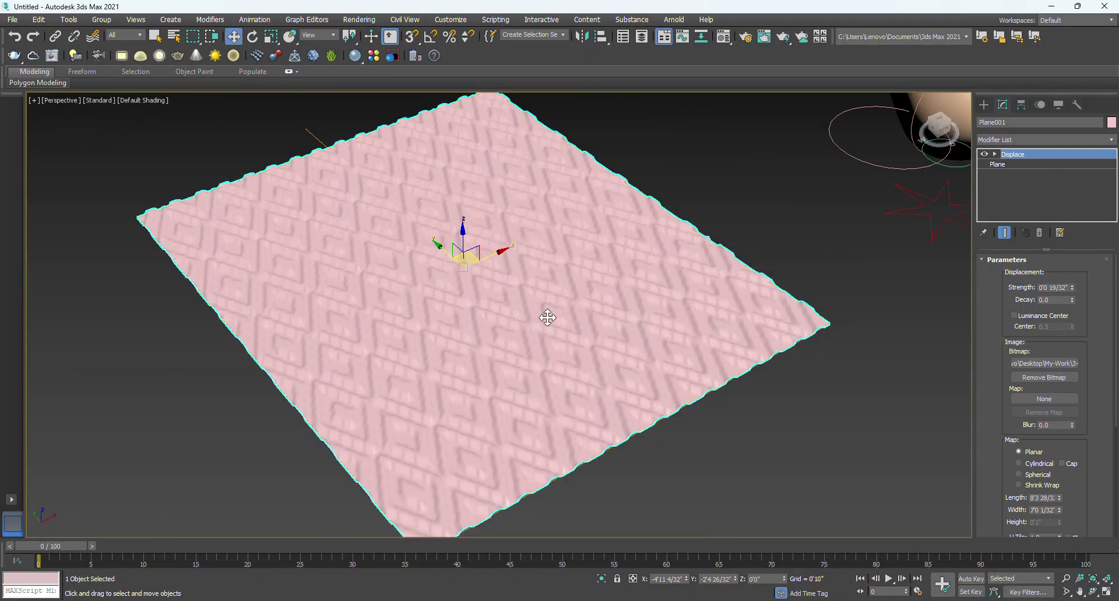
Examine the embossed relief on the plane from several angles and distances.
middle_click_drag(544, 314, 506, 327, "alt")
scroll(499, 336, "up", 6)
scroll(490, 327, "down", 5)
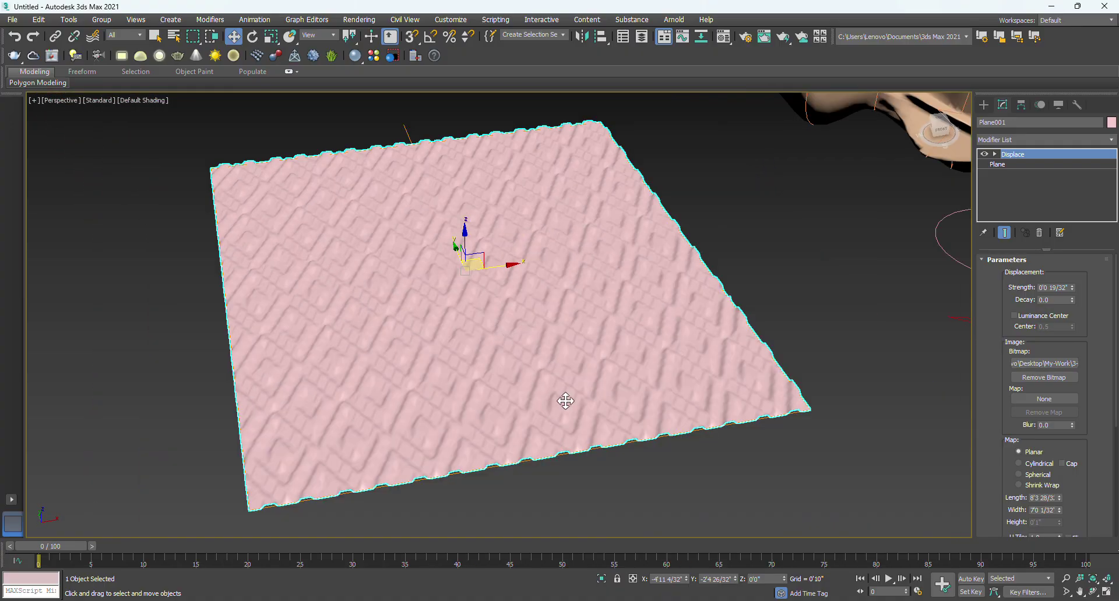
mouse_move(567, 401)
middle_mouse_down("alt")
mouse_move(554, 377)
mouse_move(560, 405)
mouse_move(574, 400)
middle_mouse_up("alt")
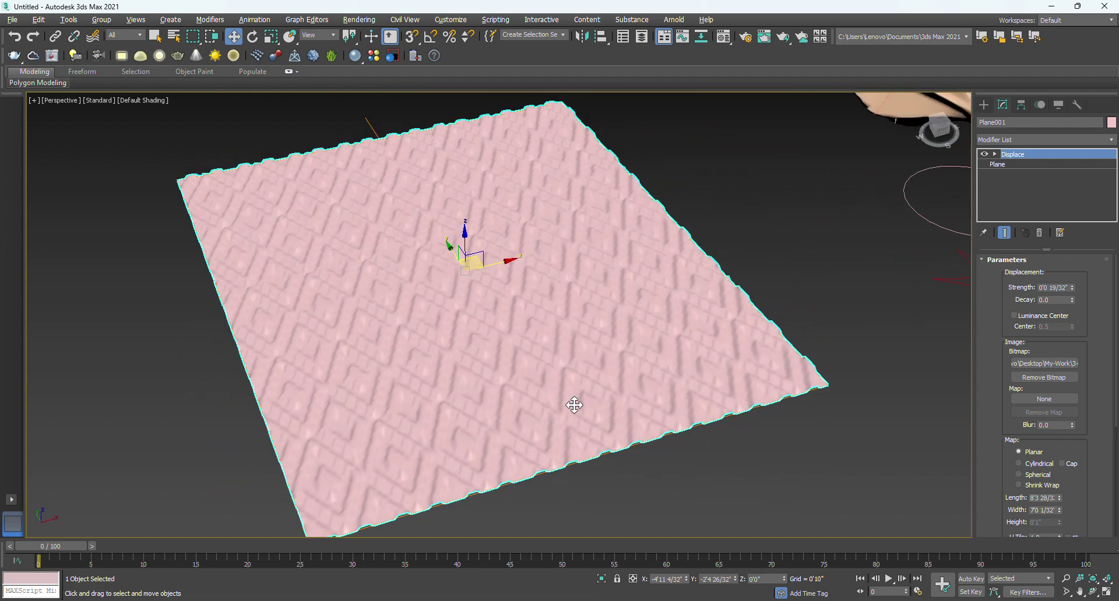
left_click(790, 286)
middle_click_drag(869, 274, 656, 320)
scroll(656, 320, "down", 6)
scroll(595, 331, "up", 5)
left_click(488, 333)
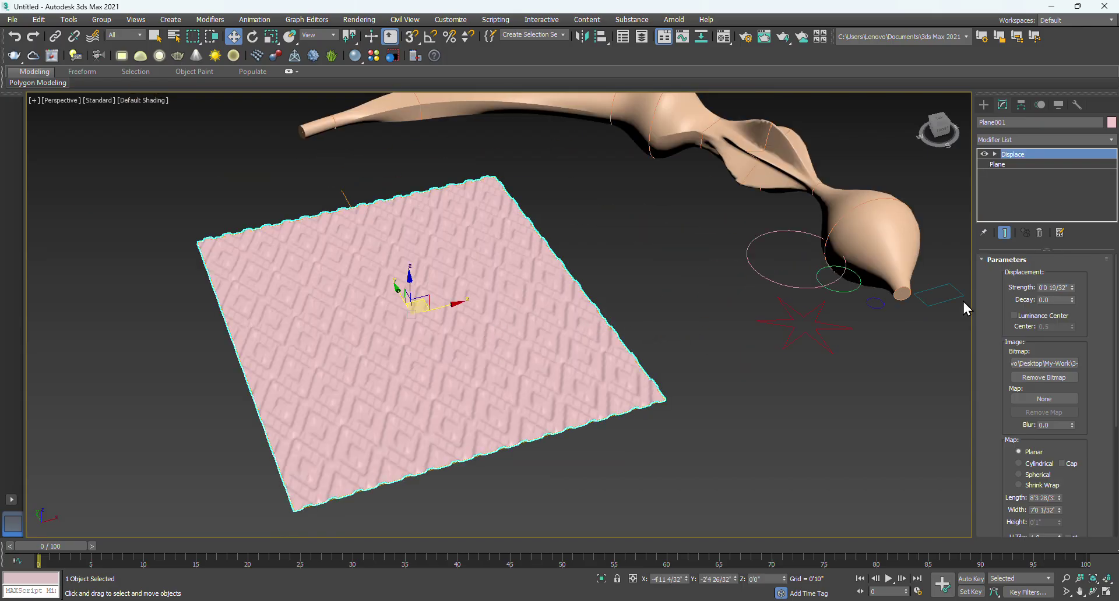
Shift the Displace modifier's gizmo slightly across the plane.
left_click(1014, 165)
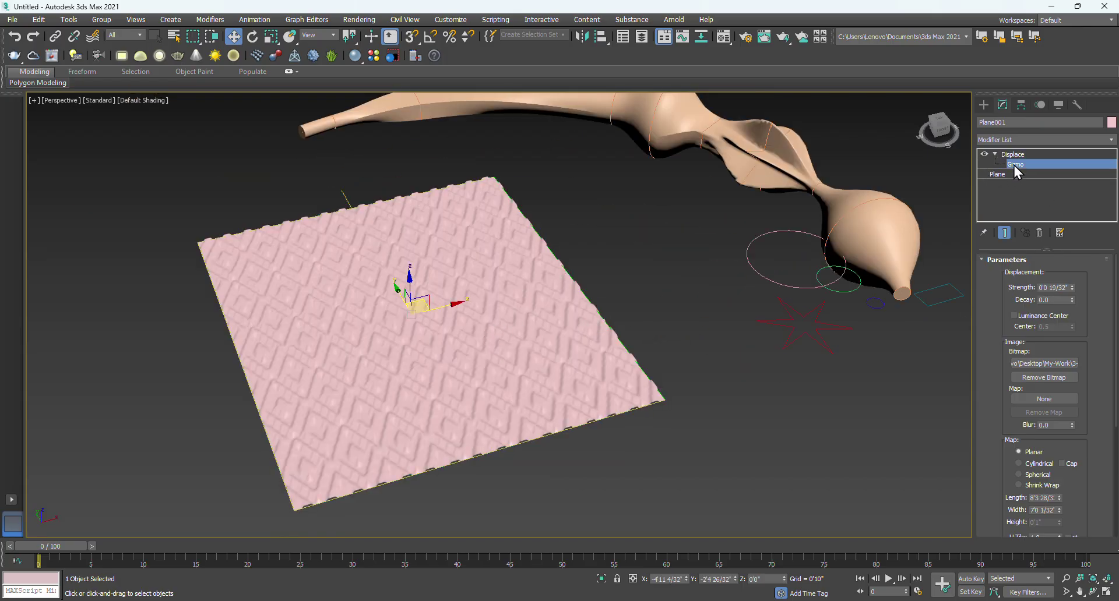
mouse_move(445, 305)
left_mouse_down()
mouse_move(631, 269)
mouse_move(585, 262)
mouse_move(462, 282)
mouse_move(519, 270)
mouse_move(336, 306)
mouse_move(524, 257)
mouse_move(437, 280)
mouse_move(422, 298)
mouse_move(433, 296)
left_mouse_up()
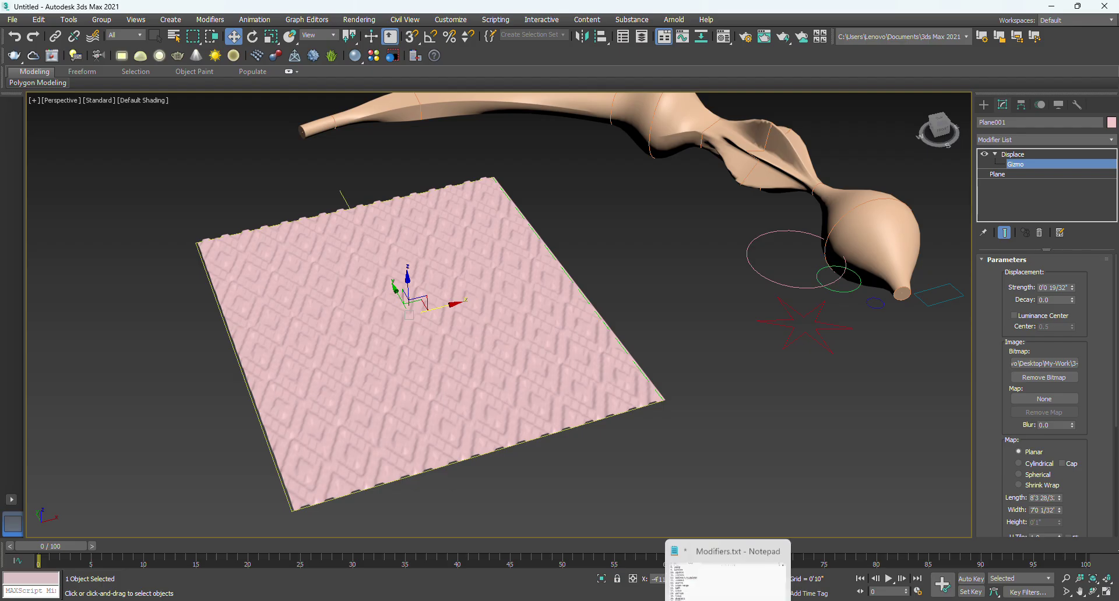
Check the modifier list in Modifiers.txt in Notepad, return to 3ds Max and leave the gizmo level with the plane deselected.
left_click(758, 569)
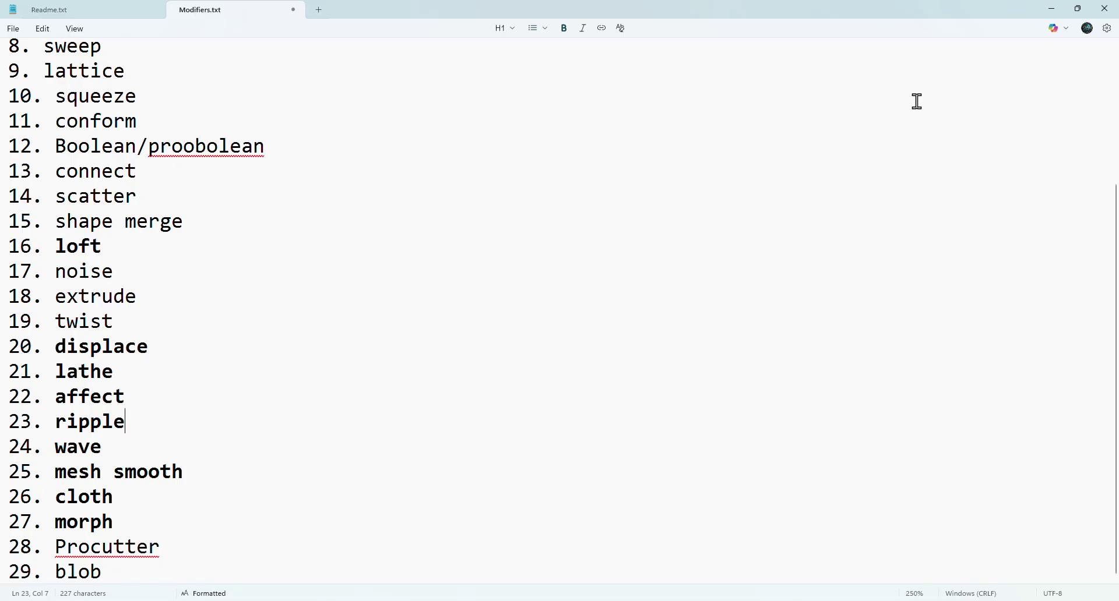
left_click(1052, 9)
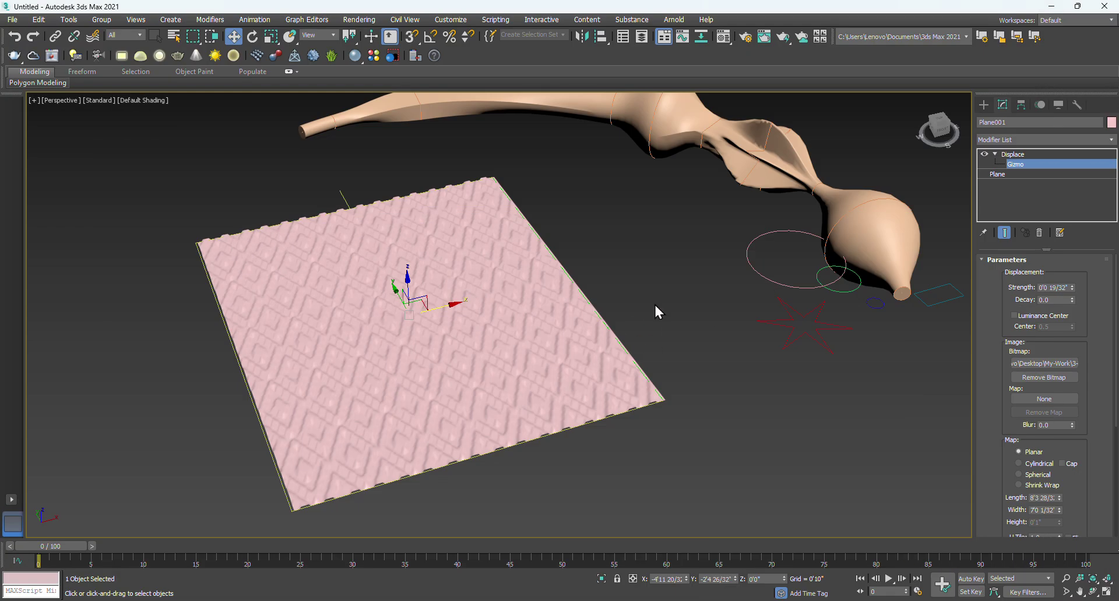
left_click(1043, 153)
left_click(698, 290)
middle_click_drag(697, 291, 658, 265)
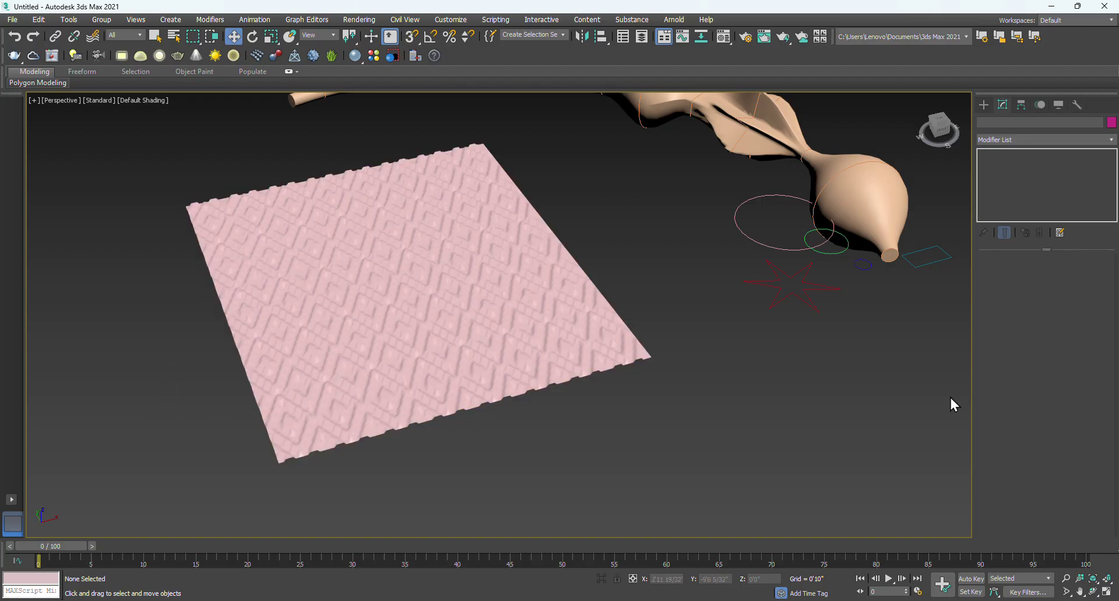
Add a Wave modifier on top of the plane's Displace modifier.
left_click(463, 387)
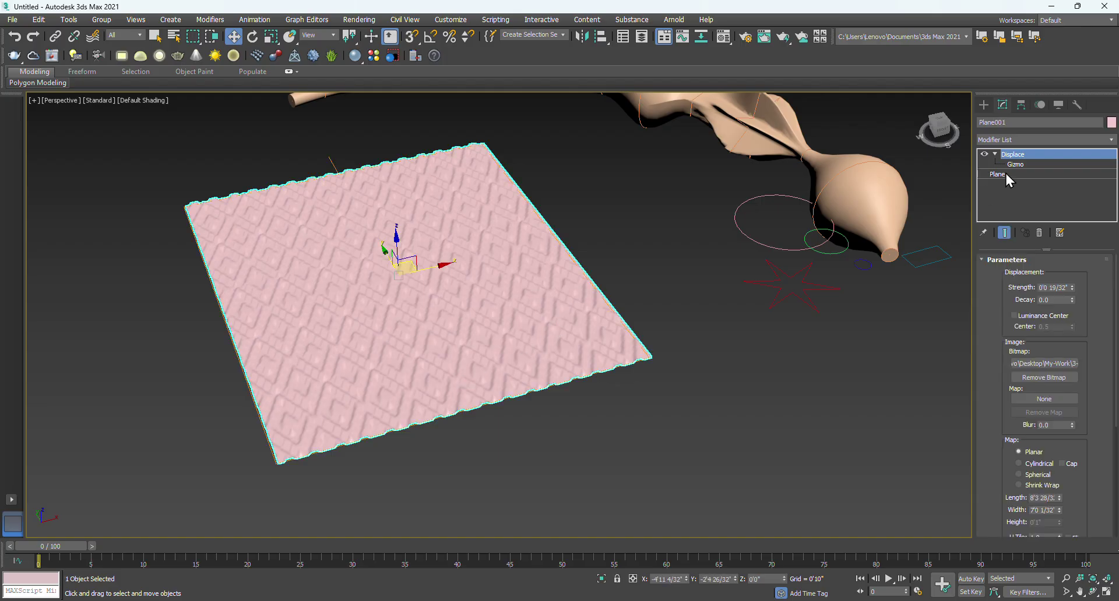
left_click(1014, 141)
key("w")
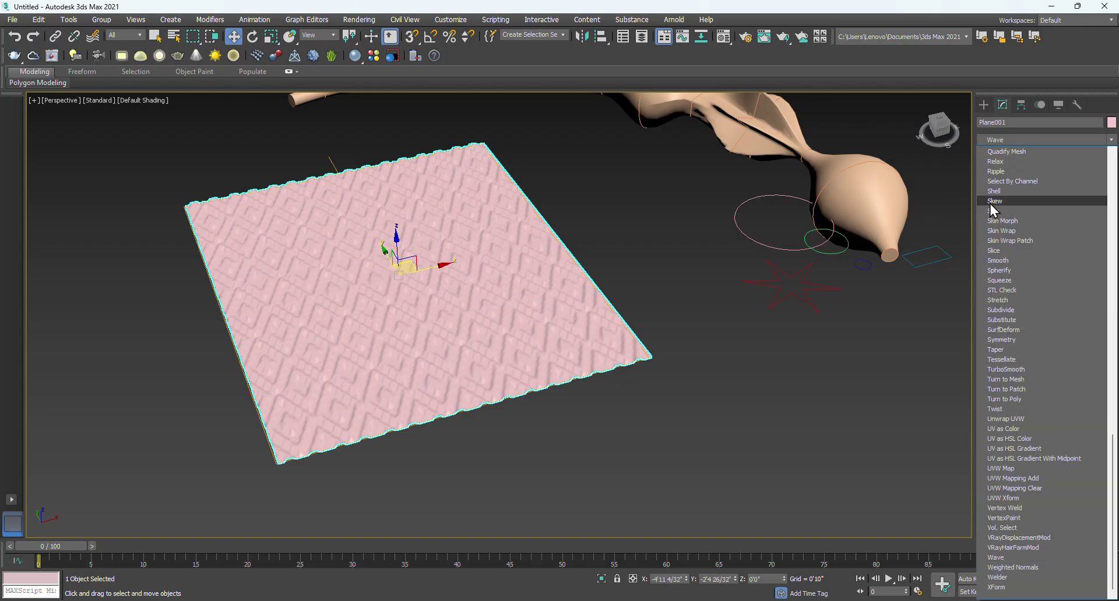
left_click(1009, 559)
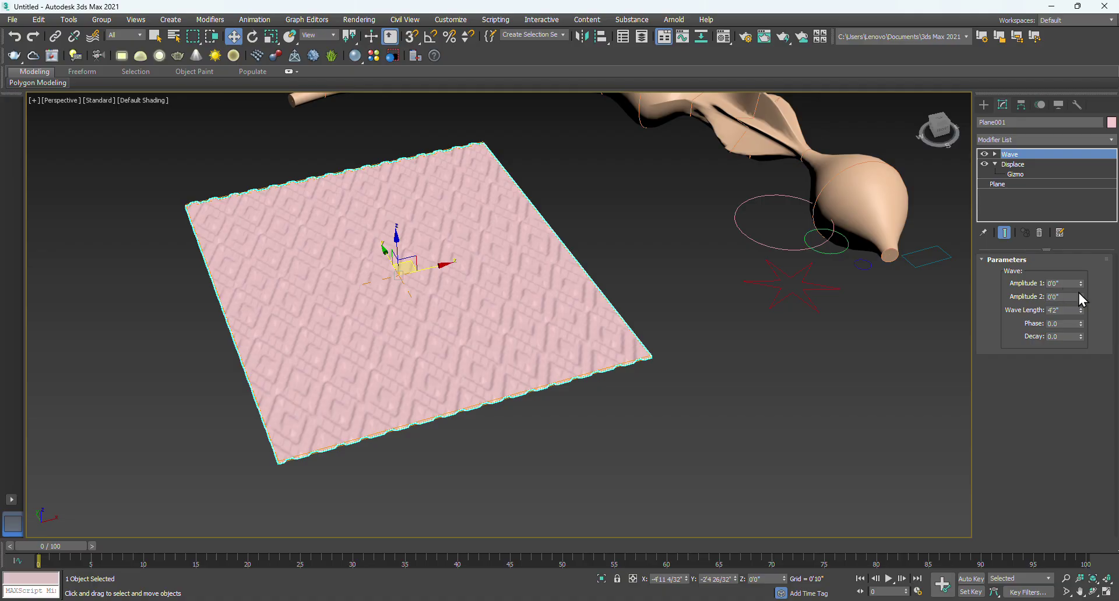
Set the Wave modifier's Amplitude 1 to 0'9 25/32" and Amplitude 2 to 0'9 2/32".
left_click_drag(1081, 285, 10, 298)
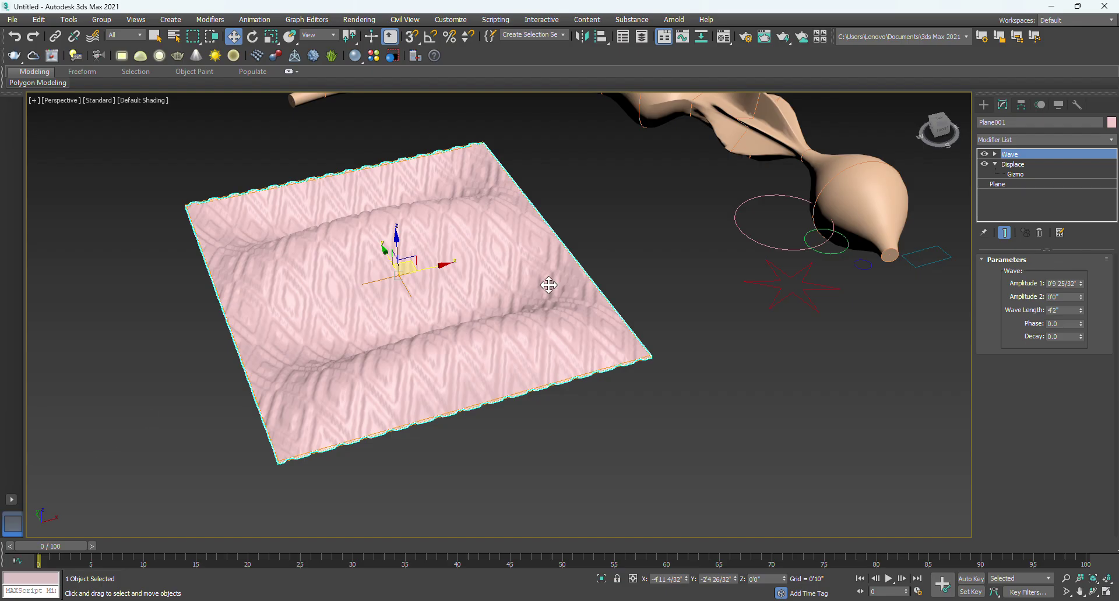
scroll(572, 305, "up", 3)
scroll(443, 324, "up", 3)
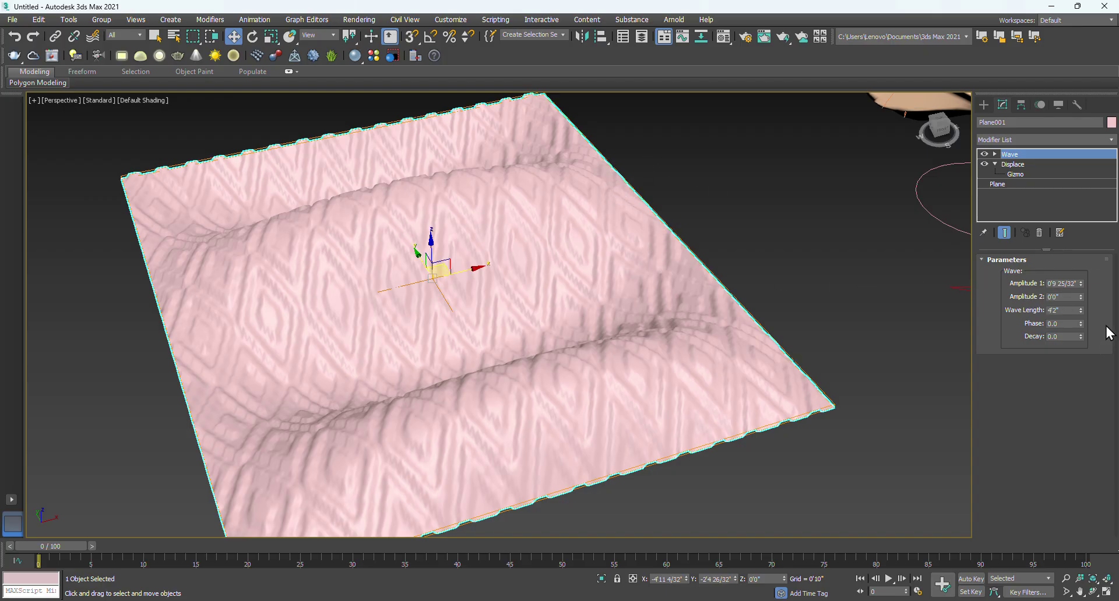
left_click_drag(1081, 296, 1087, 438)
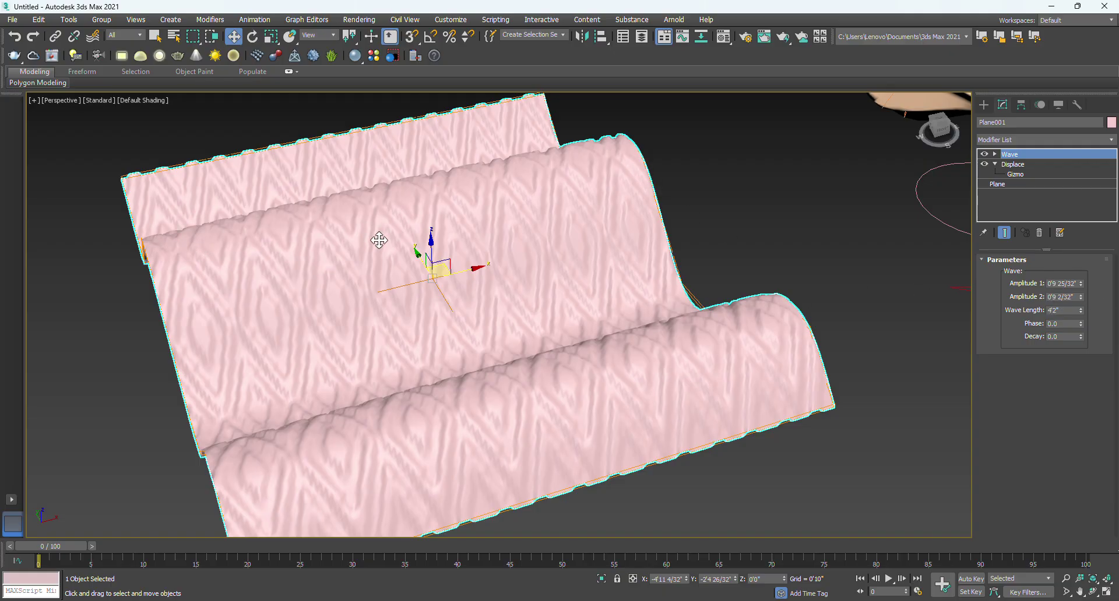
Set the Wave Length to 1'11", Amplitude 1 to 0'4 6/32" and Amplitude 2 to 0'3 11/32", and deselect the plane.
mouse_move(334, 440)
middle_mouse_down()
mouse_move(368, 424)
mouse_move(480, 425)
mouse_move(444, 412)
middle_mouse_up()
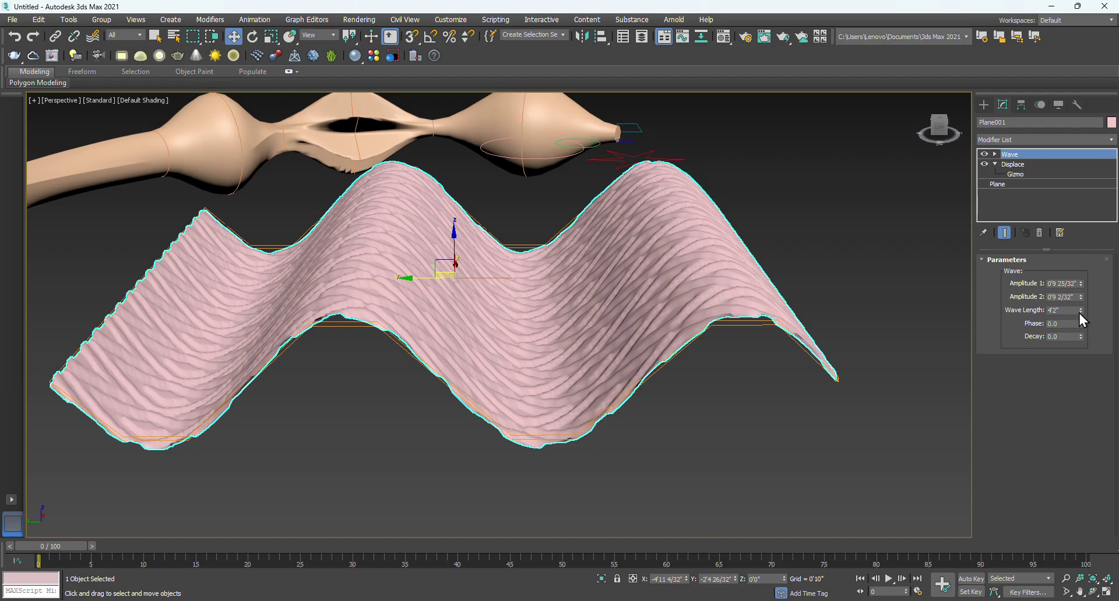
left_click_drag(1081, 311, 1103, 342)
left_click_drag(1081, 283, 1093, 334)
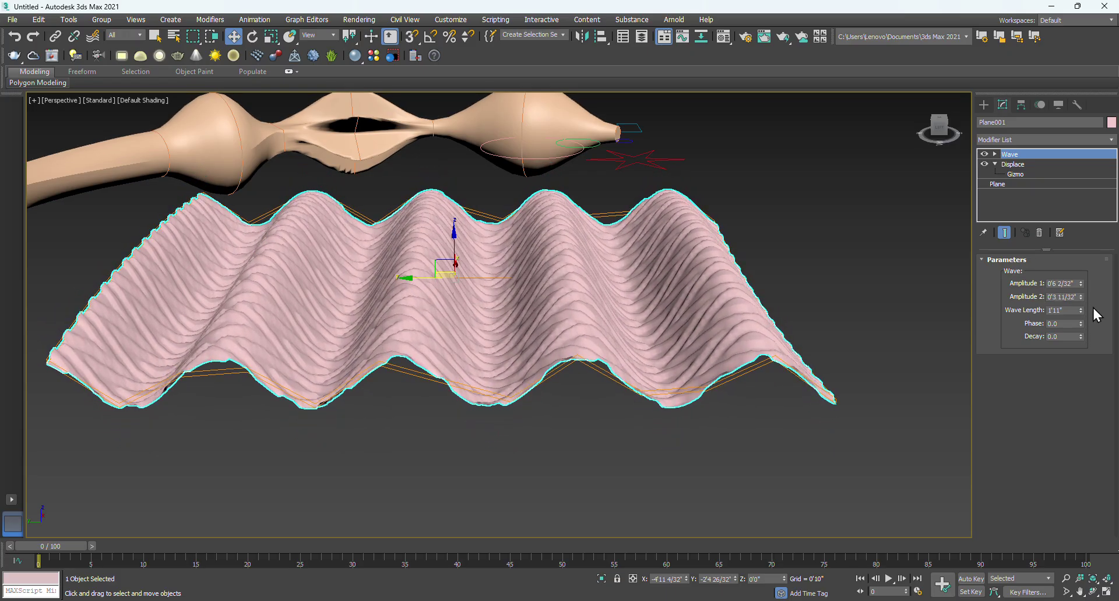
left_click_drag(1081, 284, 1084, 308)
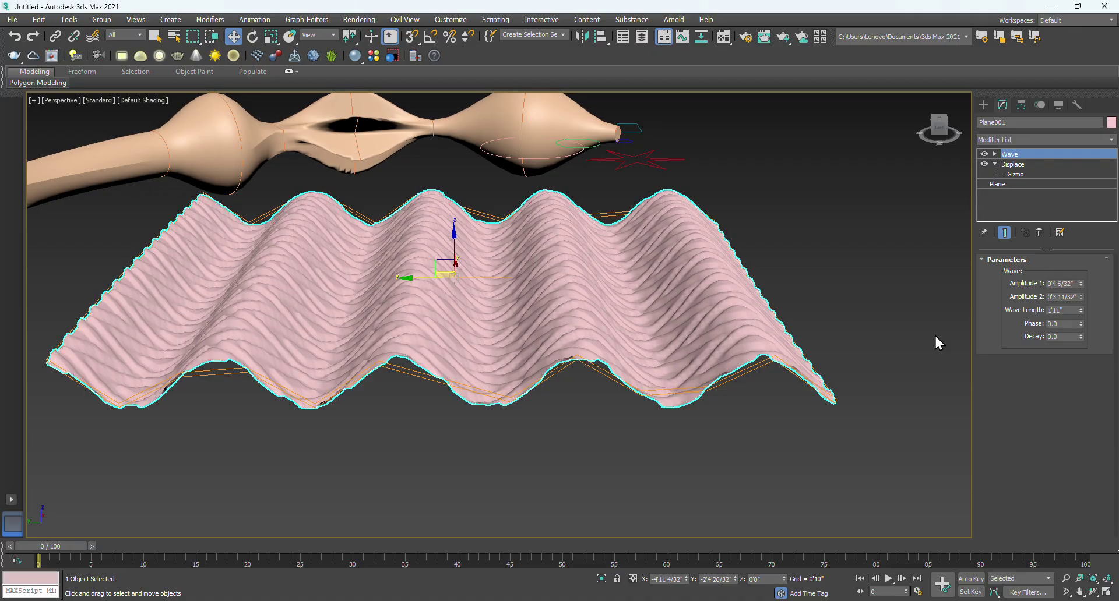
left_click(820, 452)
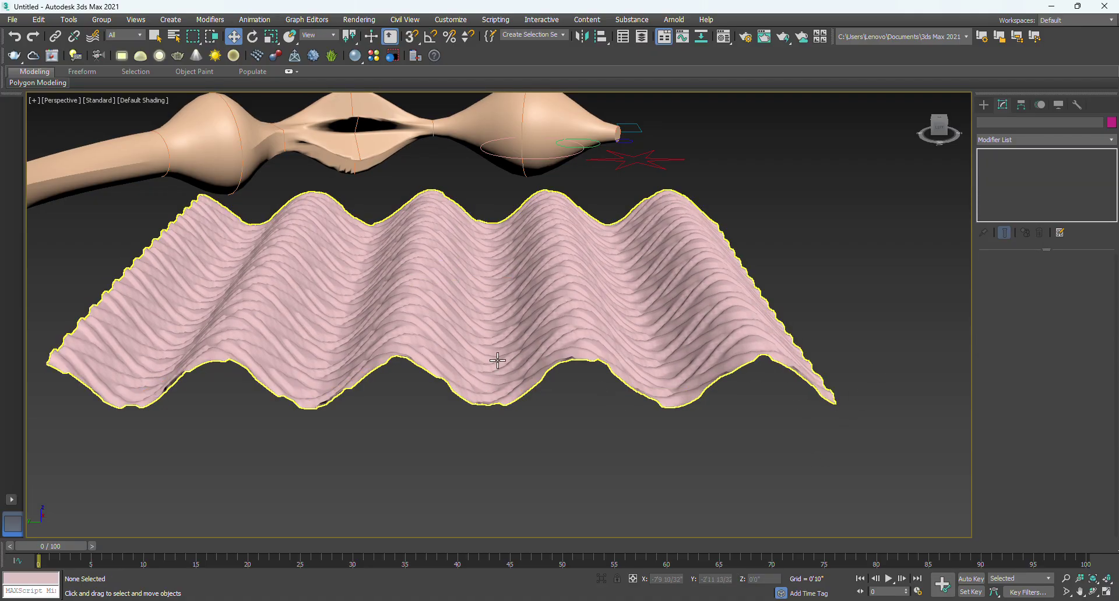
Examine the wavy embossed plane from above, the side and close up.
scroll(414, 391, "down", 5)
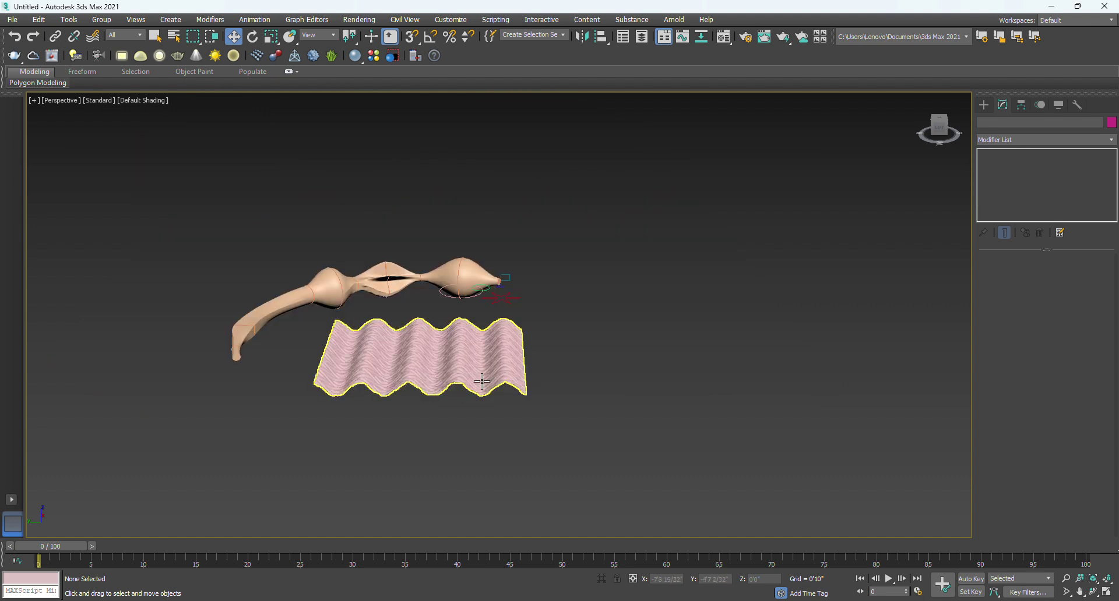
middle_click_drag(441, 403, 400, 444, "alt")
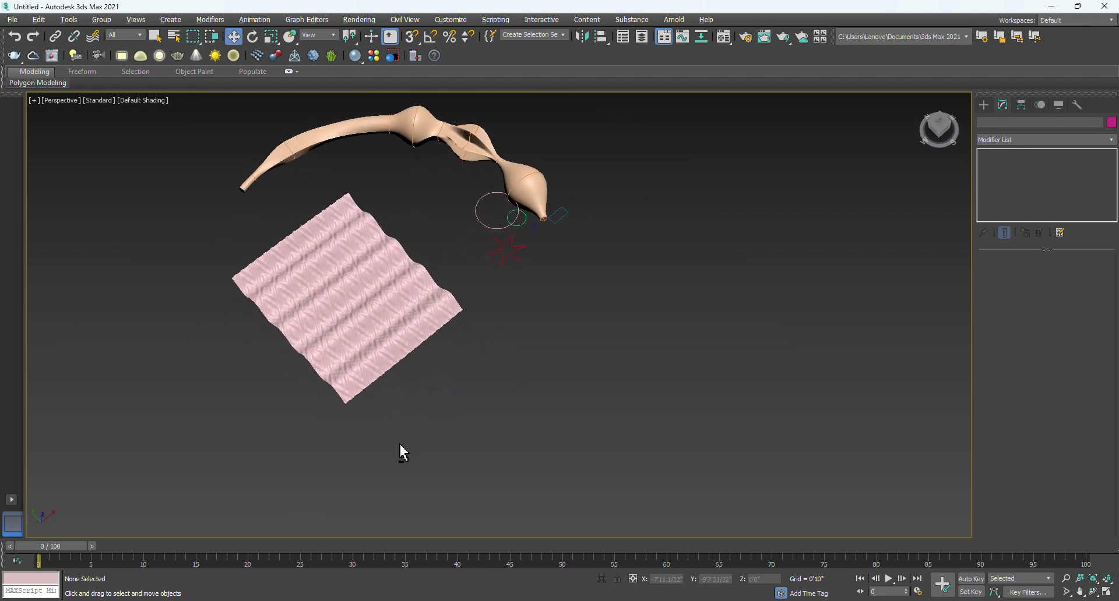
scroll(346, 342, "up", 5)
middle_click_drag(353, 382, 320, 369, "alt")
scroll(324, 418, "down", 5)
middle_click_drag(325, 418, 439, 387, "alt")
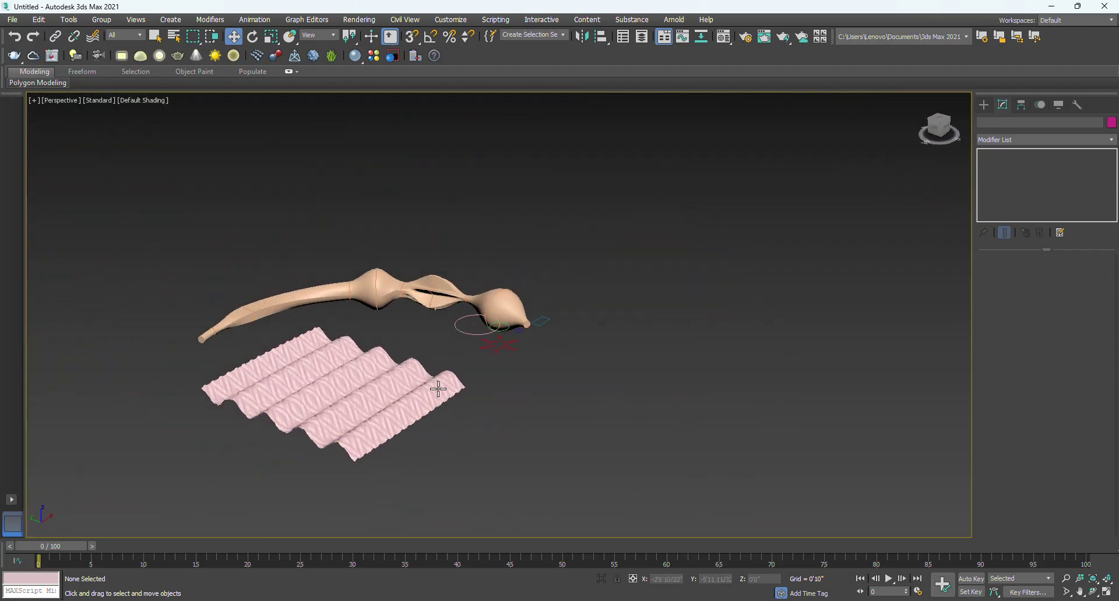
scroll(461, 379, "up", 5)
scroll(481, 373, "down", 4)
Try a Wave decay of about 0.377 on the plane and return it to 0.0.
left_click(412, 375)
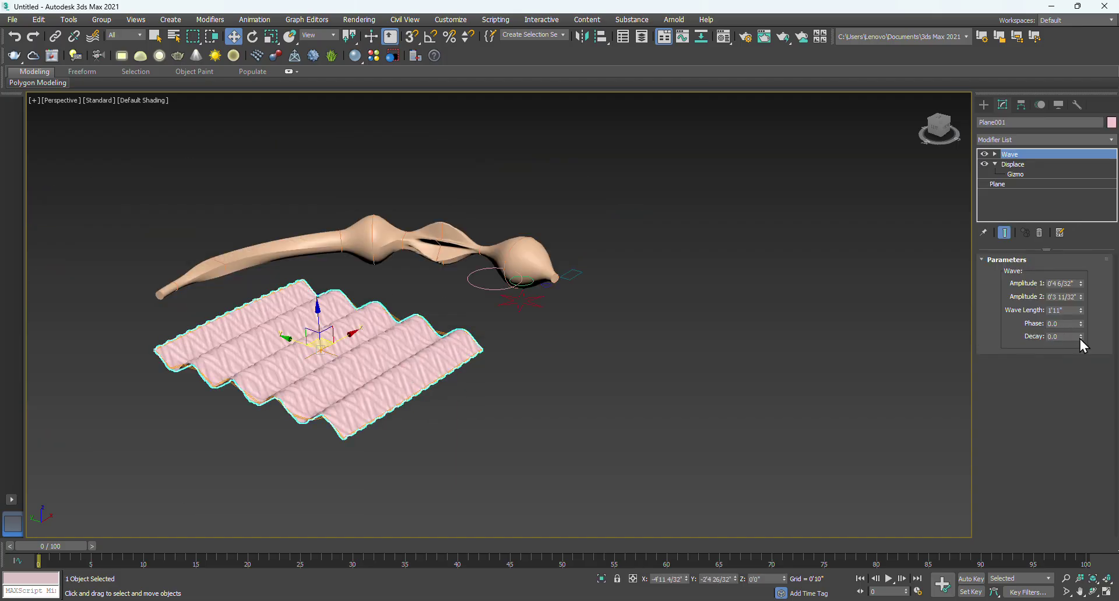
left_click_drag(1082, 338, 1072, 195)
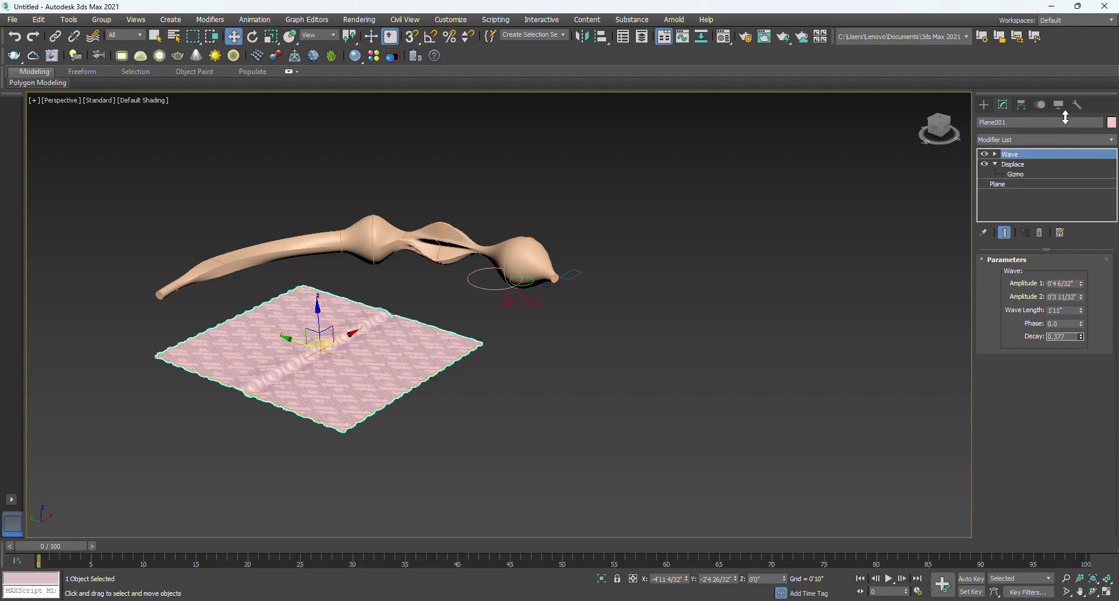
left_click_drag(1065, 118, 1100, 359)
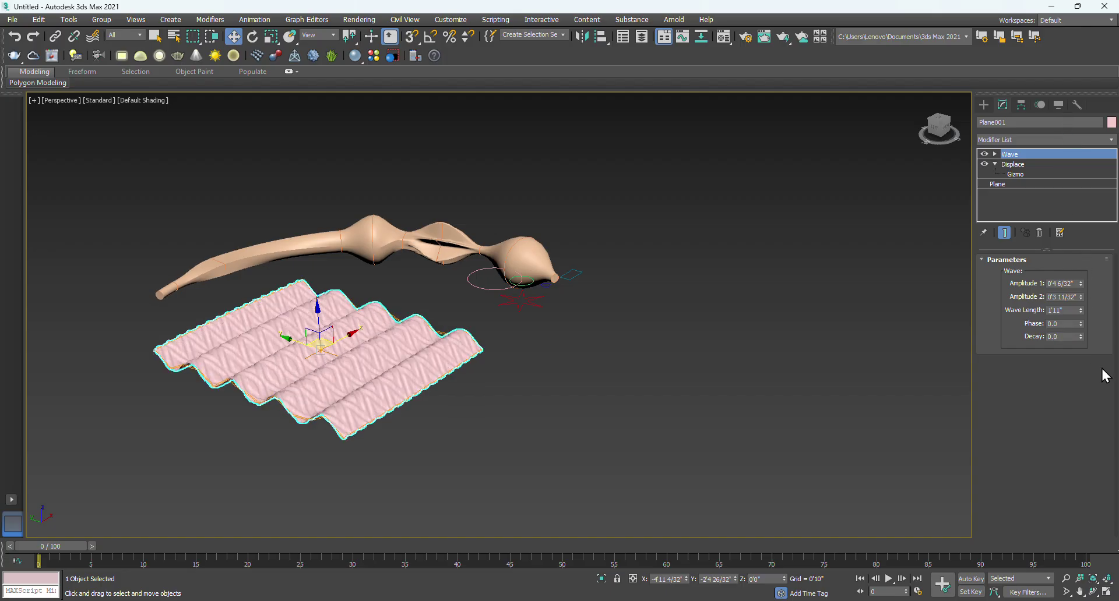
Deselect the plane, check the modifier list in Modifiers.txt in Notepad and return to 3ds Max.
left_click(617, 374)
middle_click_drag(656, 460, 577, 444)
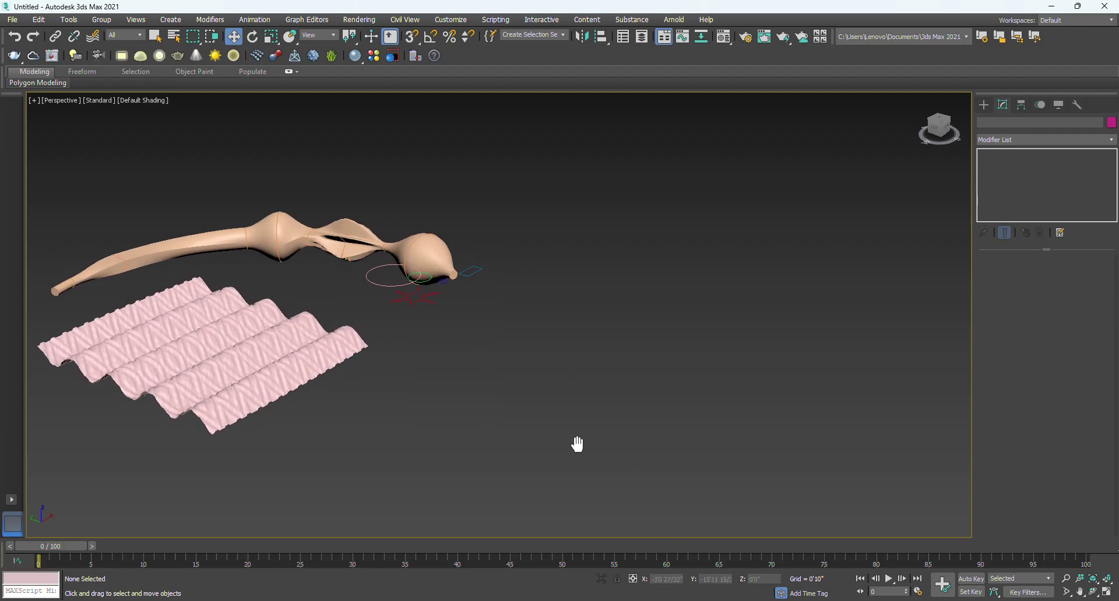
mouse_move(626, 600)
left_click(723, 600)
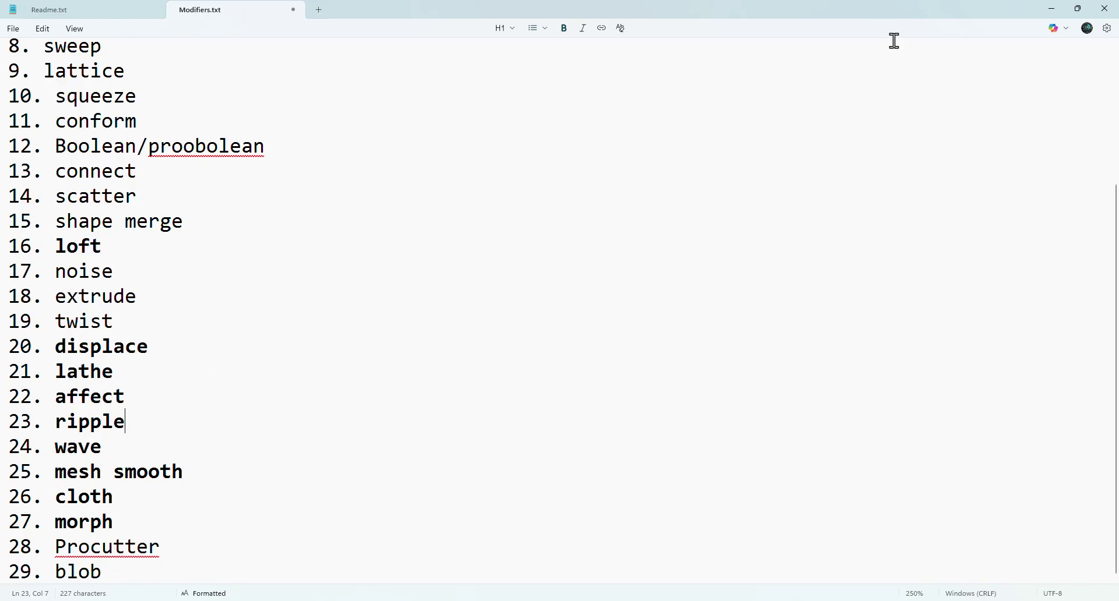
left_click(1060, 10)
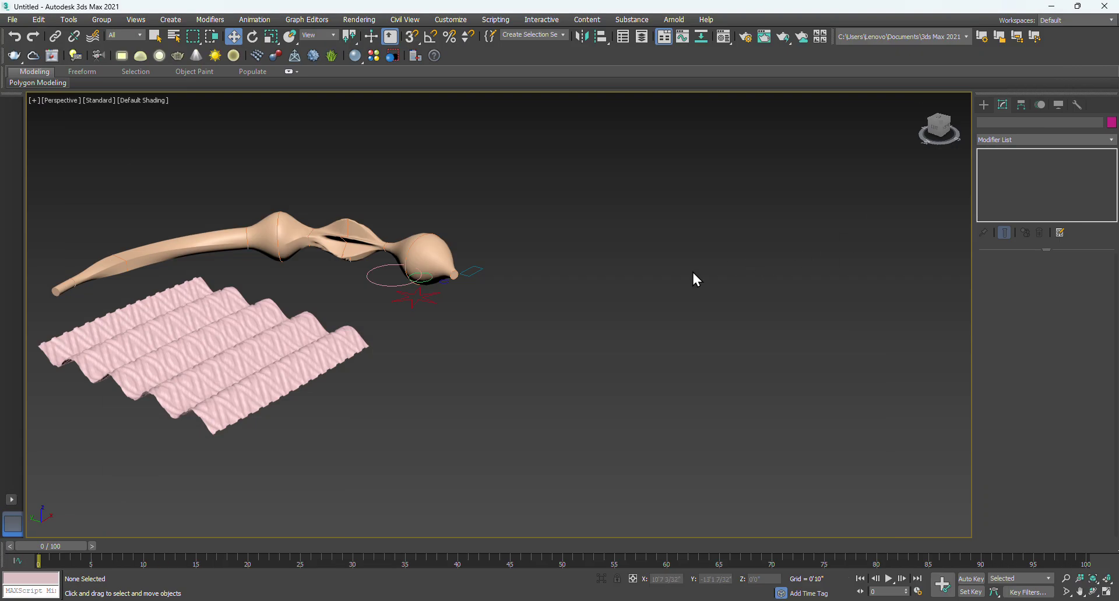
Select all objects in the scene, including the loft, its shapes and the wavy plane, and delete them.
scroll(566, 290, "down", 4)
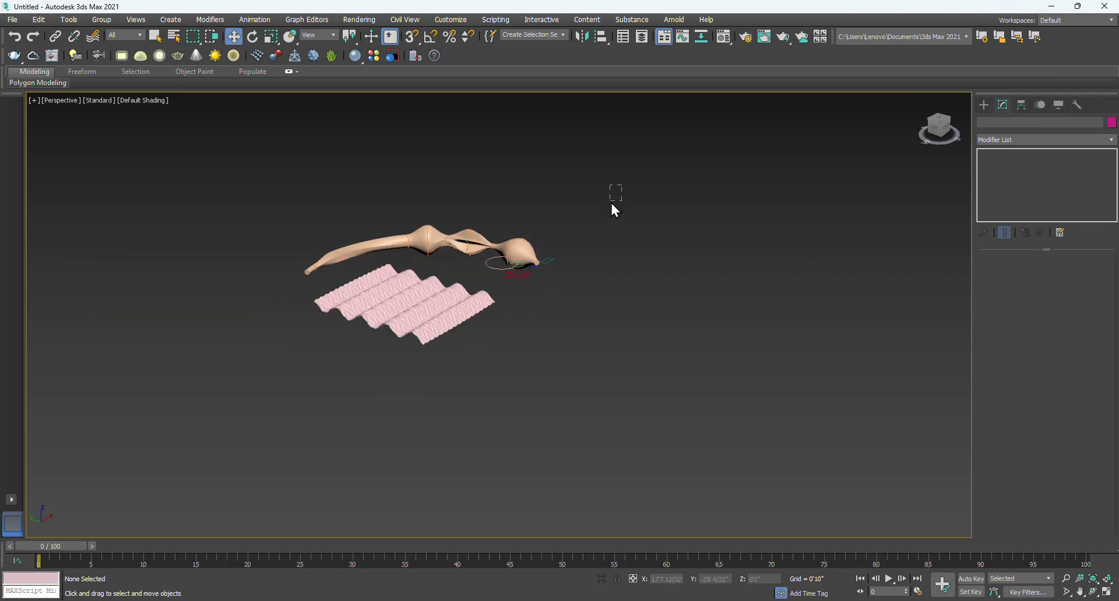
left_click_drag(246, 377, 246, 376)
key("Delete")
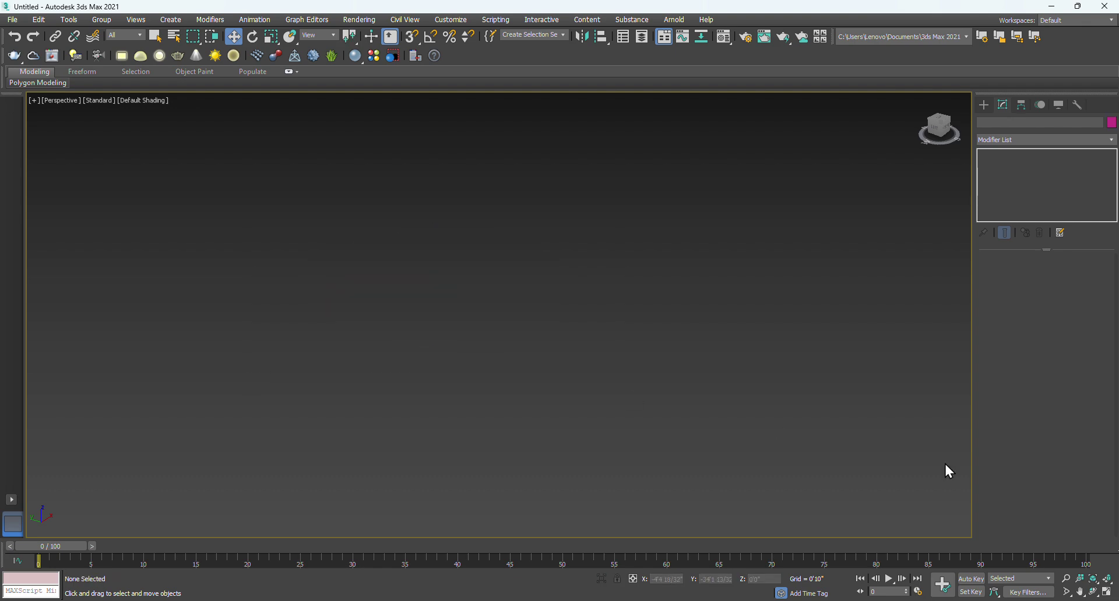
Switch from the Perspective view to a maximized Front viewport.
left_click(1107, 592)
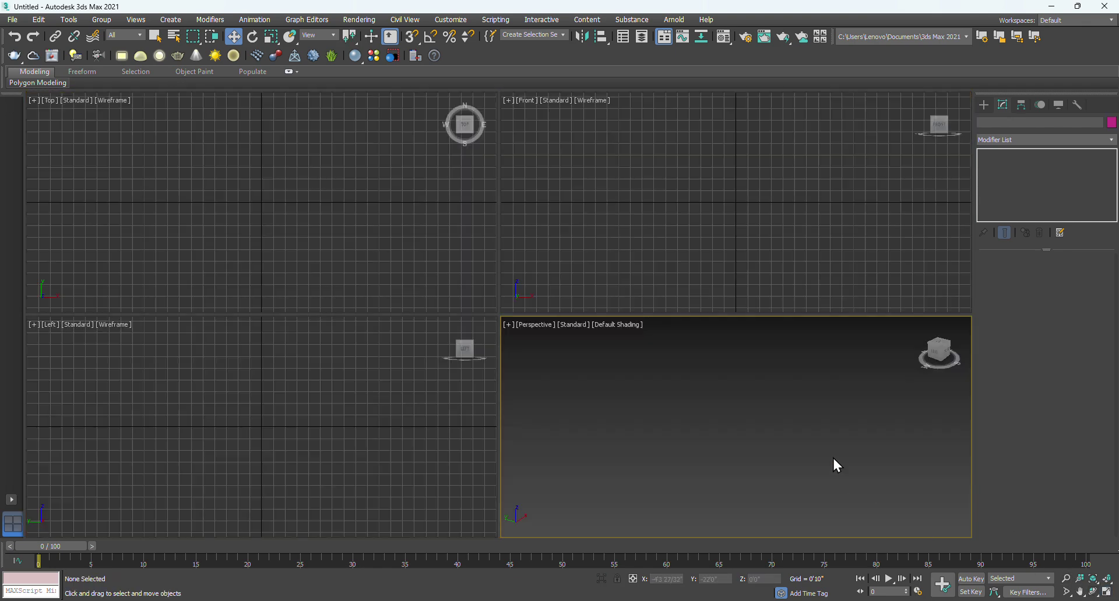
left_click(686, 197)
left_click(249, 200)
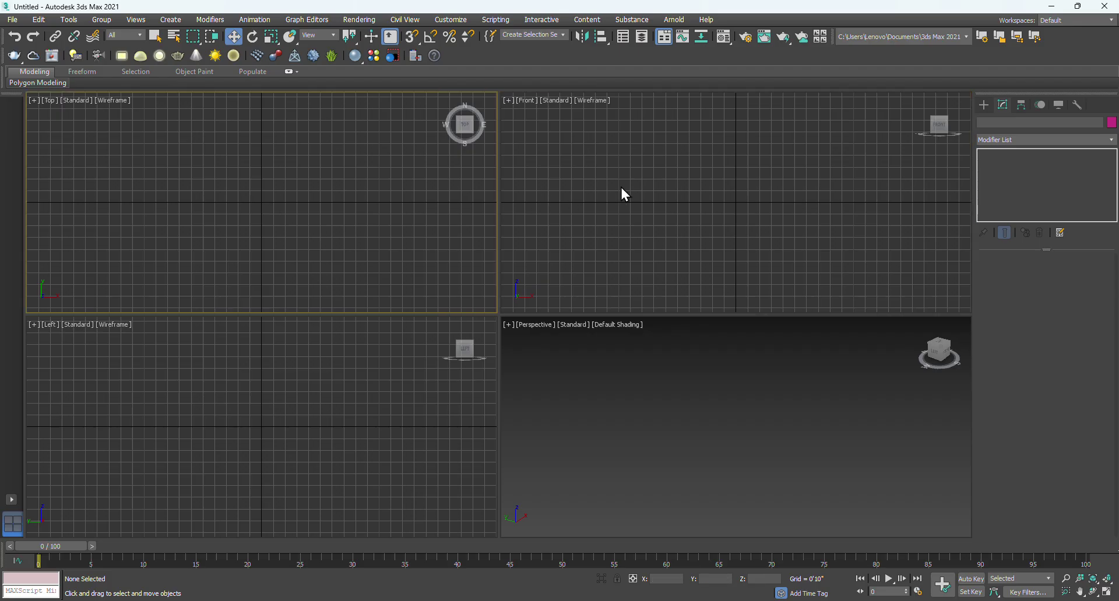
left_click(686, 188)
left_click(1106, 592)
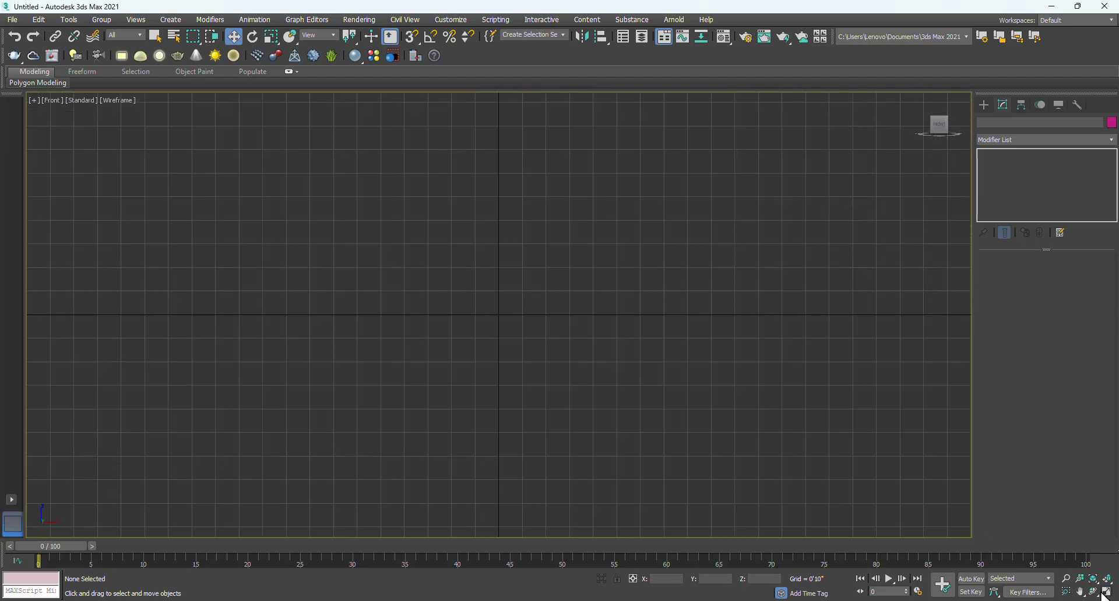
middle_click_drag(629, 299, 527, 327)
scroll(580, 330, "down", 2)
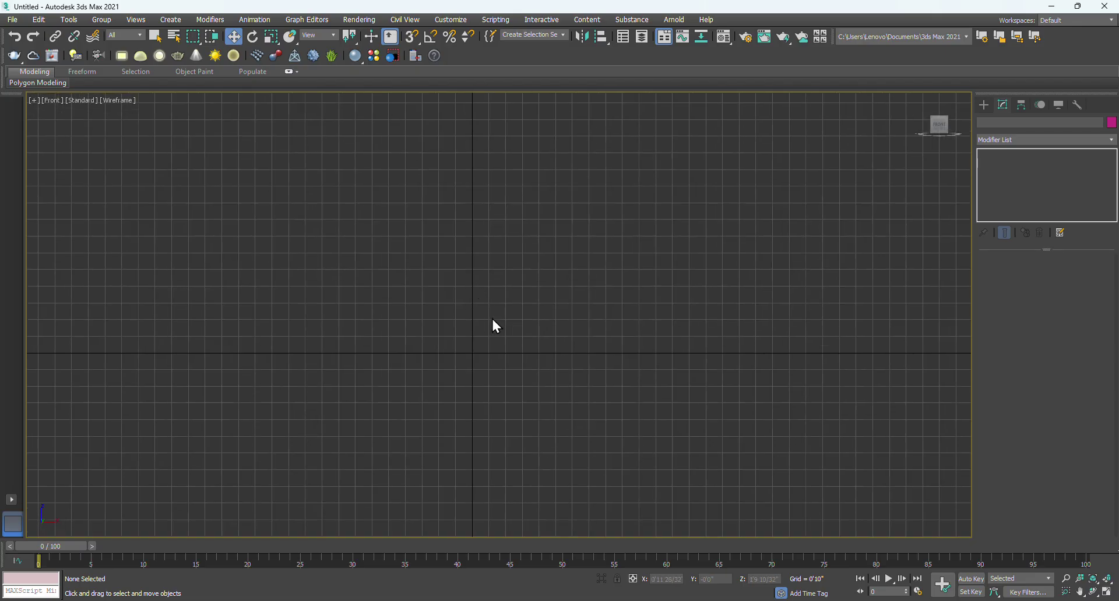
Draw the lower part of a bowl profile with the Line tool: vertical centre edge, flat base, sloped foot and tapered stem.
left_click(984, 105)
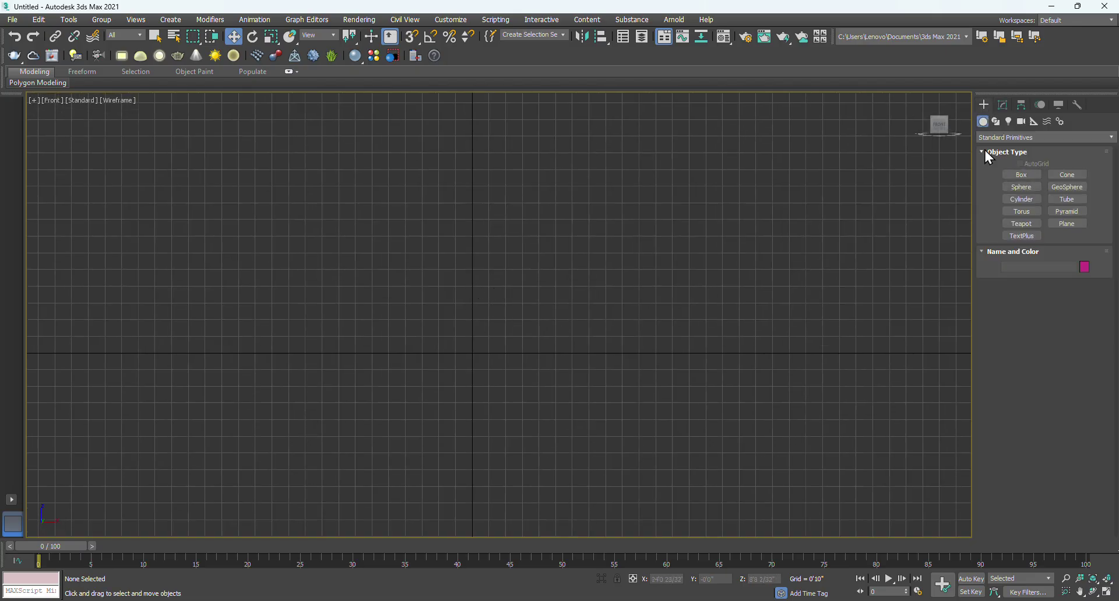
left_click(995, 122)
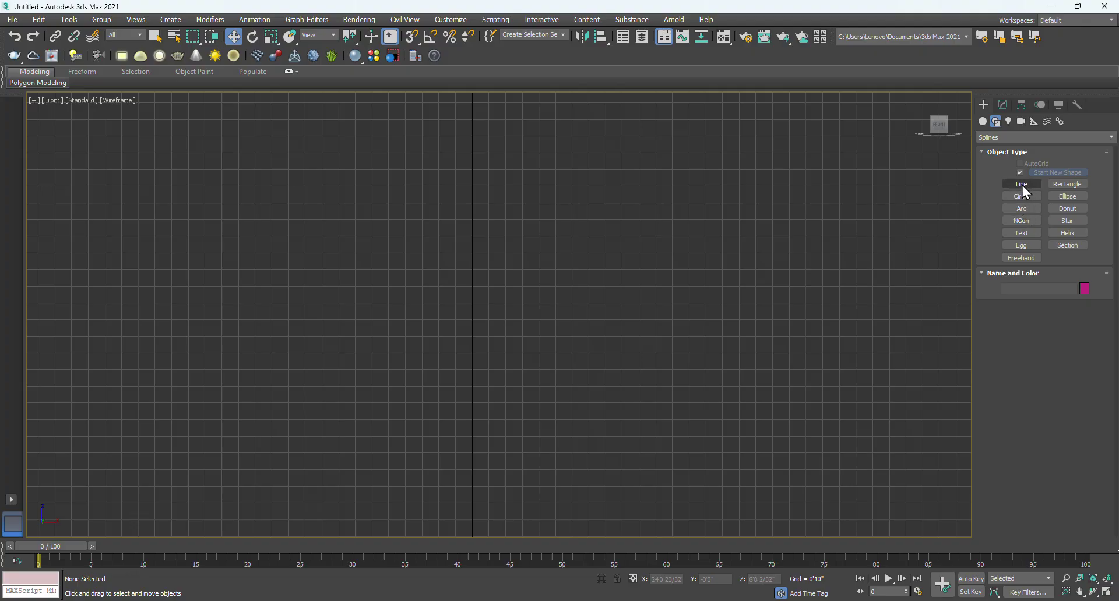
left_click(1022, 185)
left_click(474, 162)
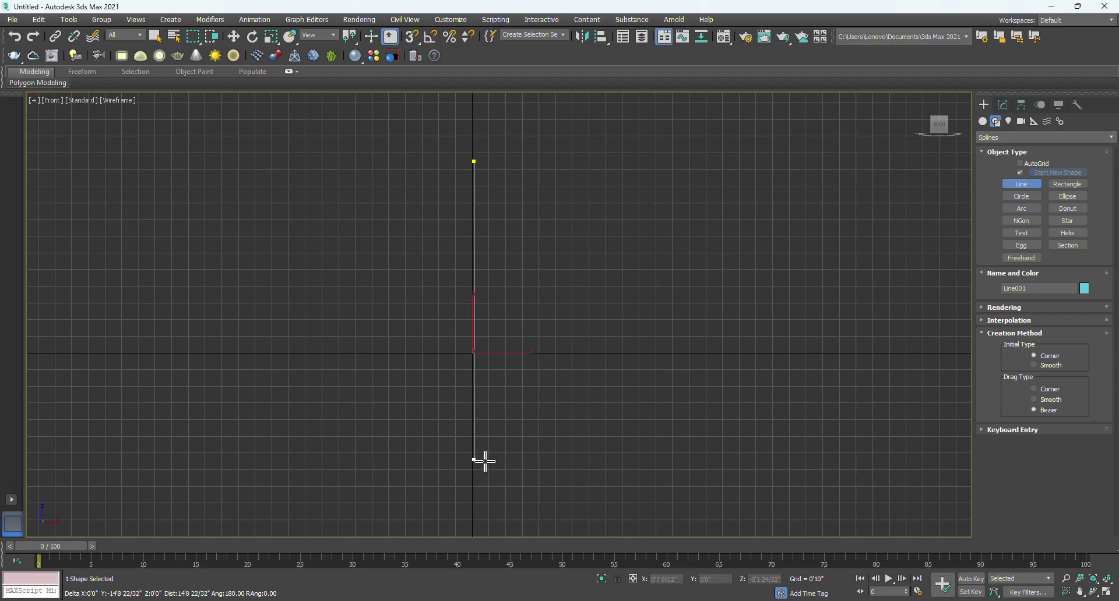
left_click(473, 503)
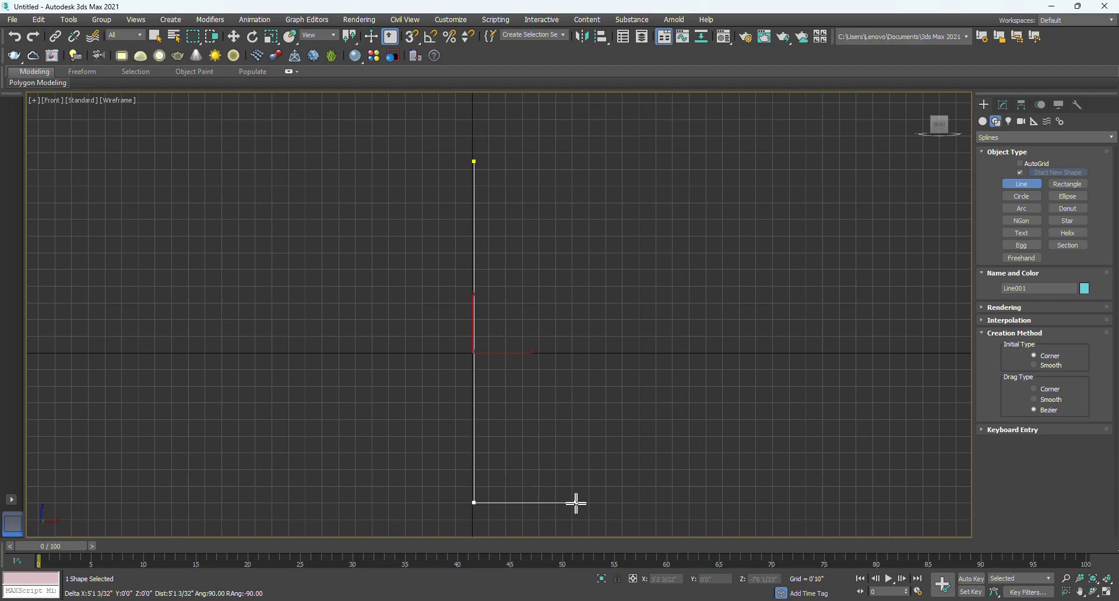
left_click(656, 502)
left_click(657, 452)
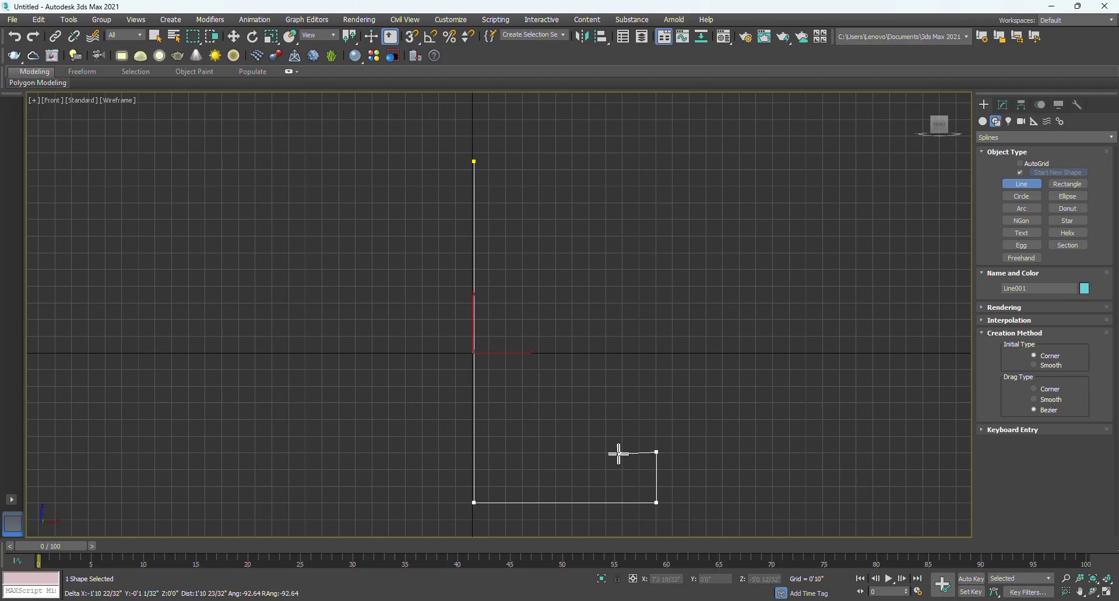
left_click(549, 428)
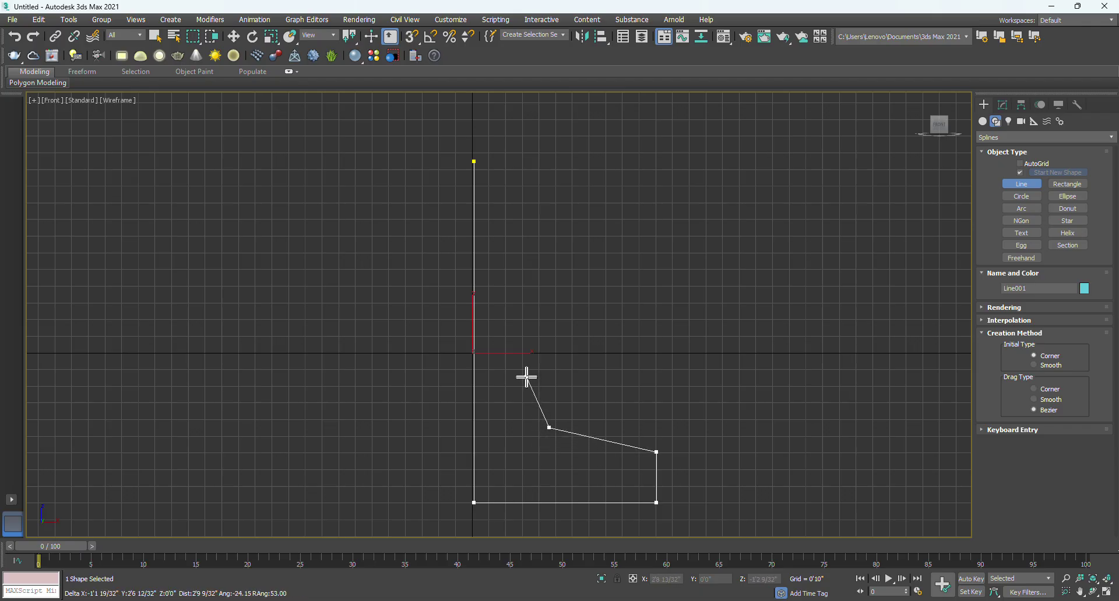
left_click(528, 316)
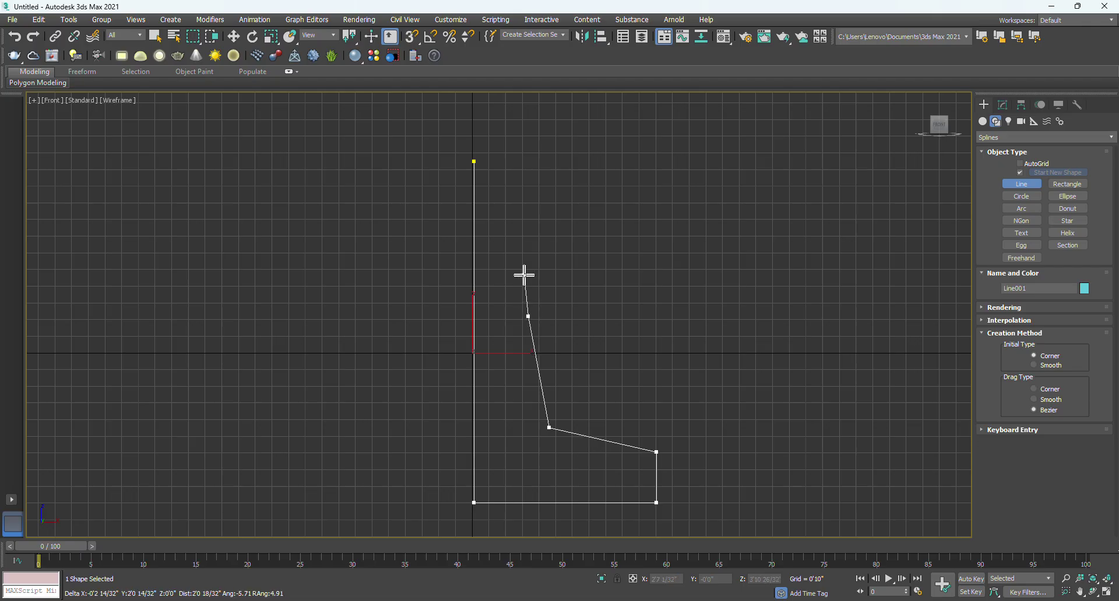
left_click(522, 234)
Continue the profile with the curved outer bowl, rounded rim and curved interior, and close the spline at its starting vertex.
left_click_drag(643, 233, 717, 167, "shift")
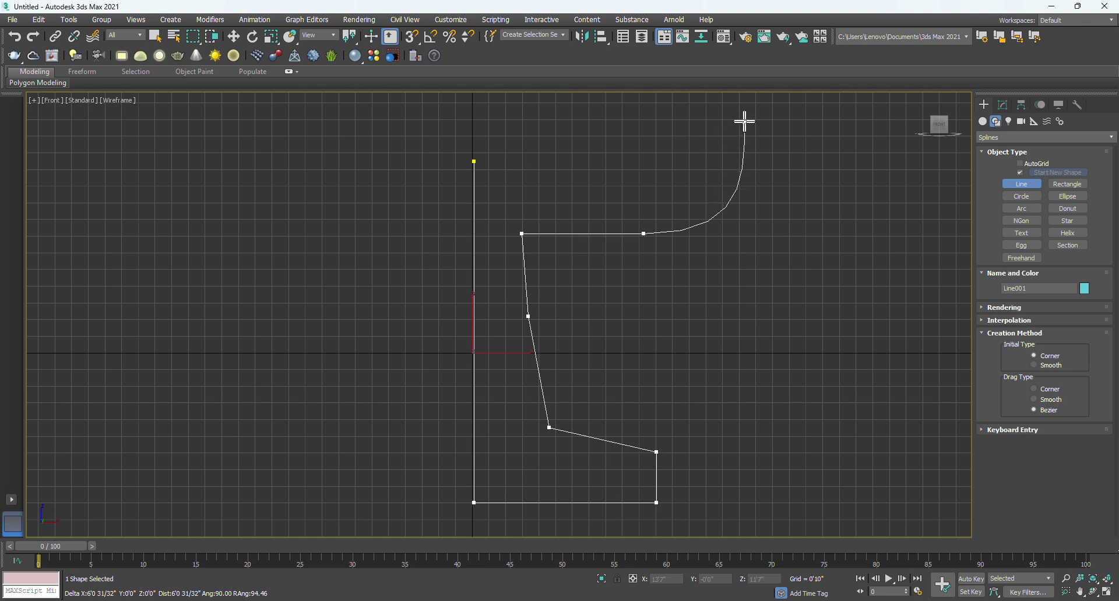
left_click(779, 113)
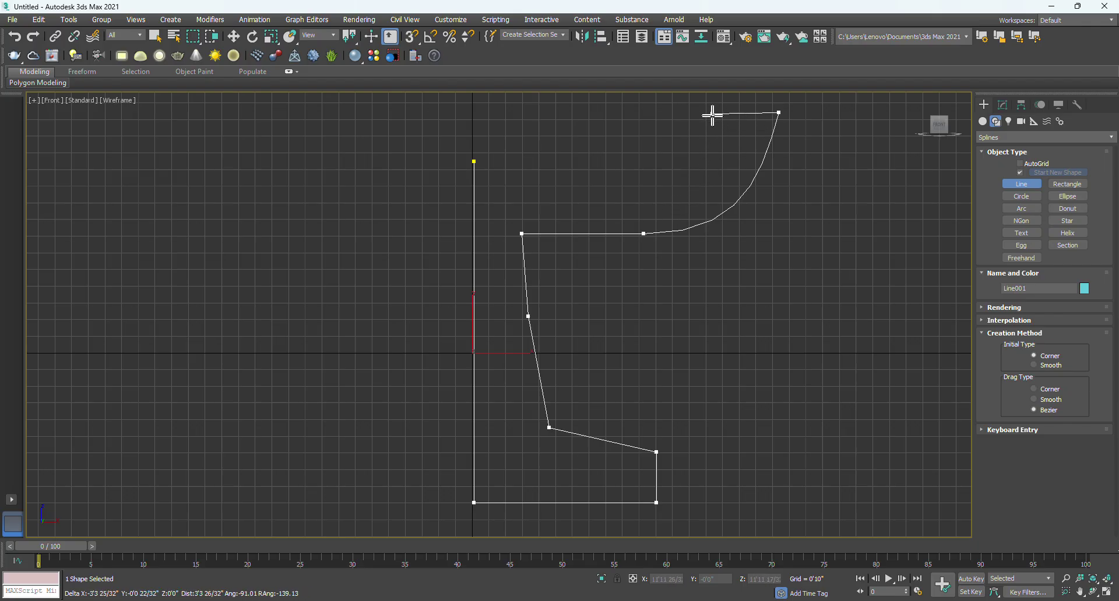
left_click_drag(712, 114, 676, 151)
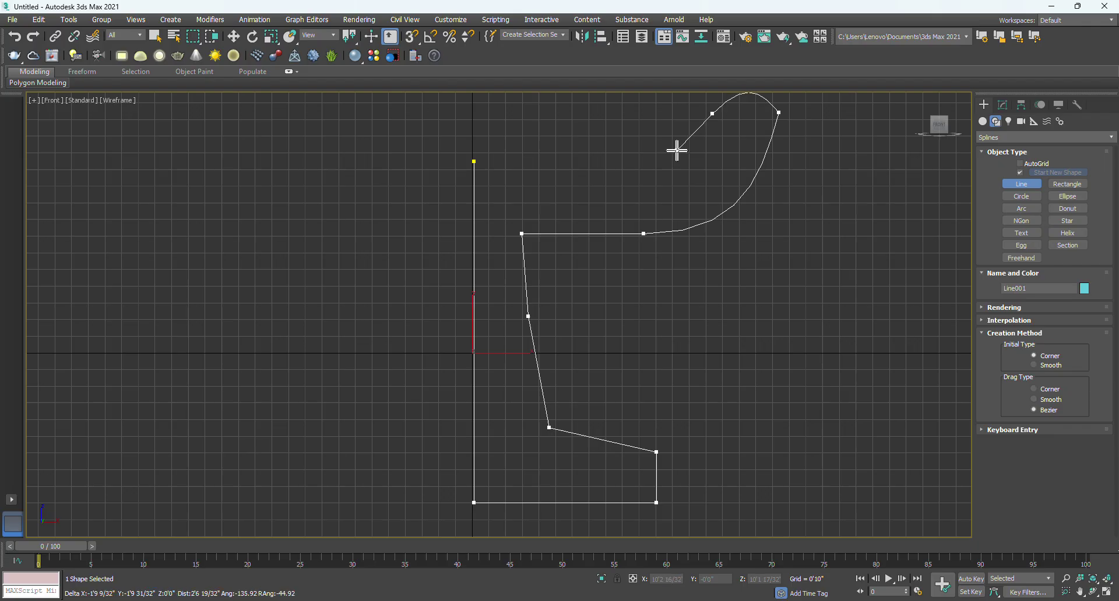
left_click(626, 176)
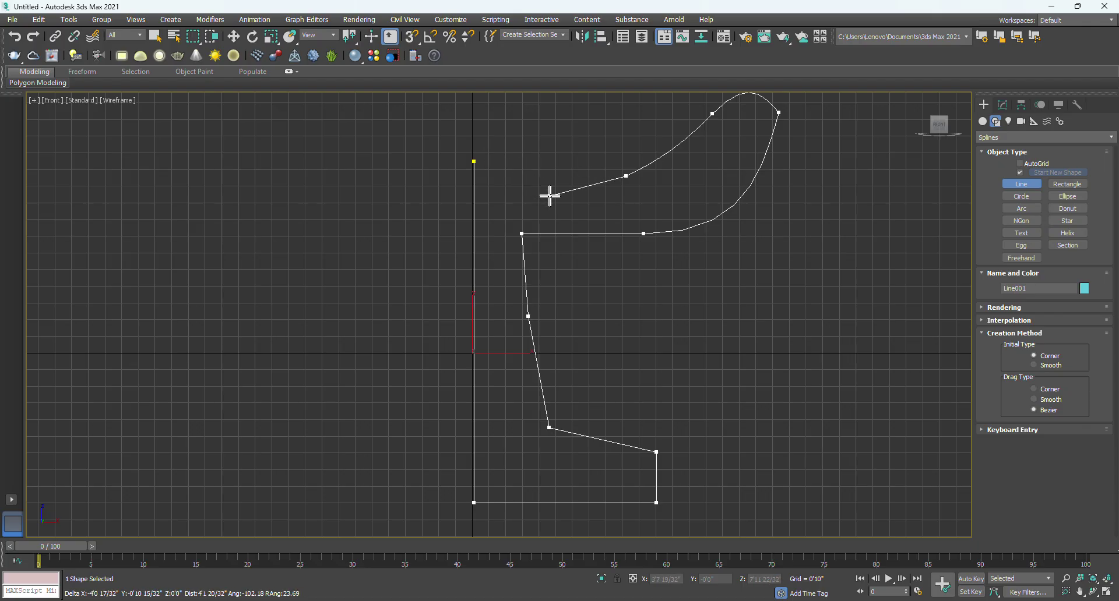
left_click_drag(565, 209, 527, 186)
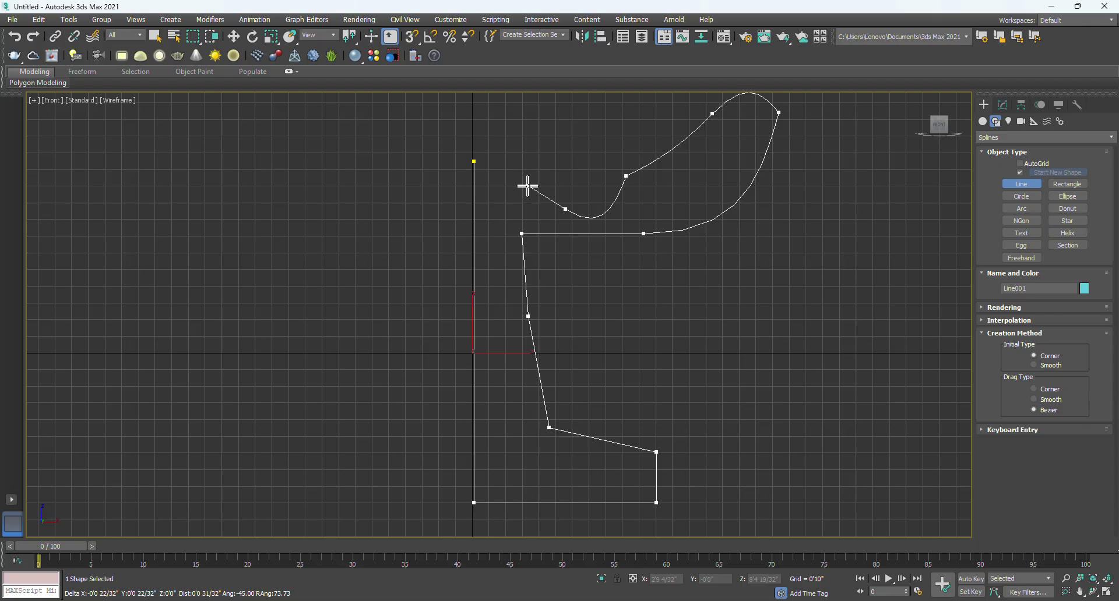
left_click(475, 161)
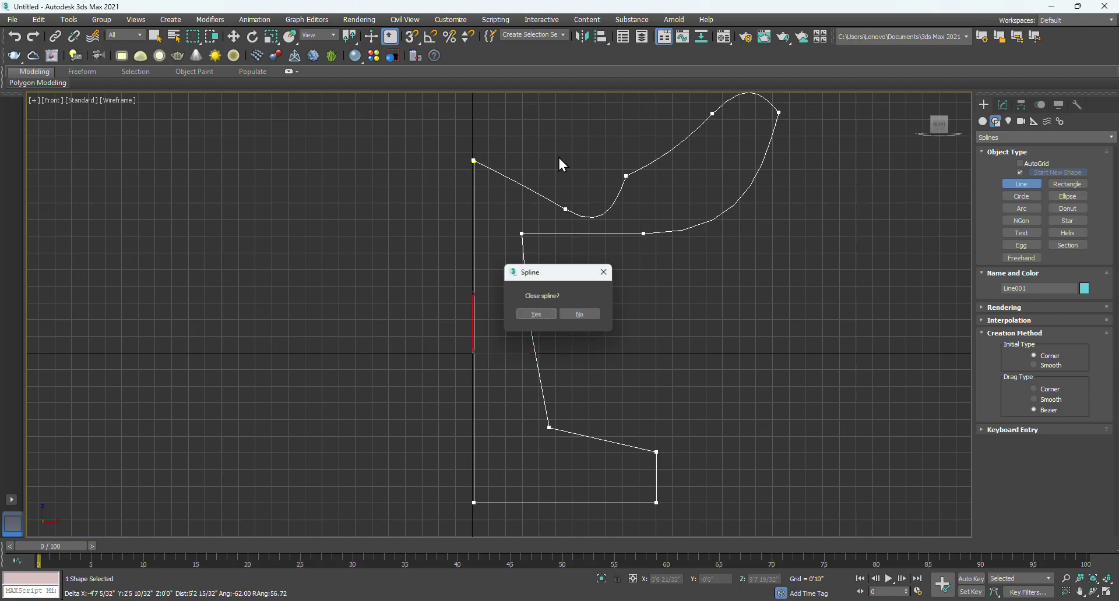
left_click(537, 318)
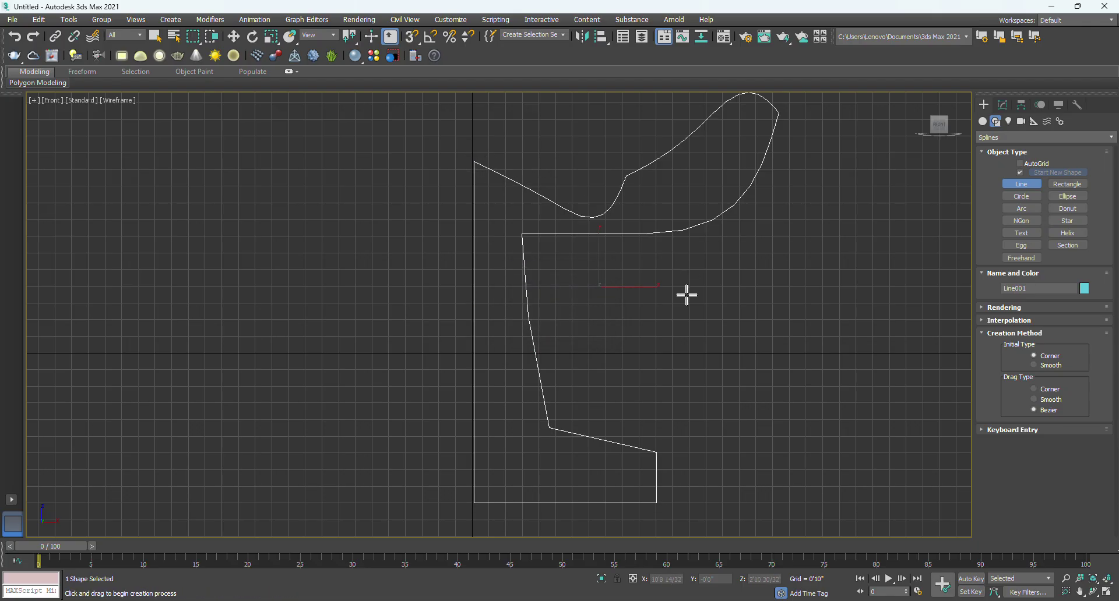
key("w")
Apply a Lathe modifier to the closed profile in a maximized Perspective viewport.
scroll(682, 306, "down", 2)
middle_click_drag(680, 308, 619, 344)
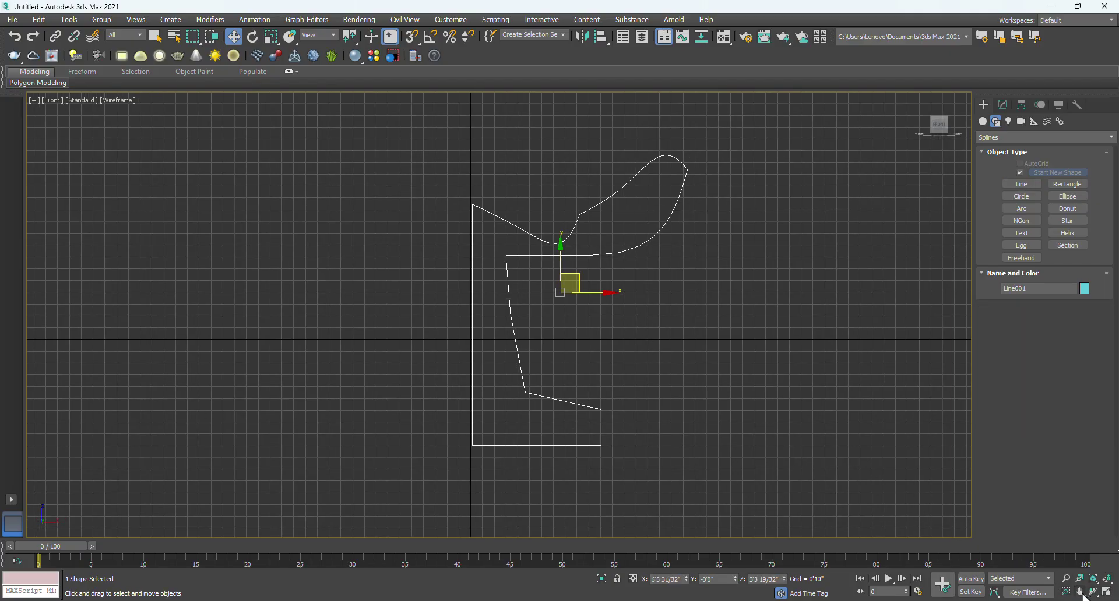
left_click(1105, 593)
middle_click_drag(718, 397, 781, 471, "alt")
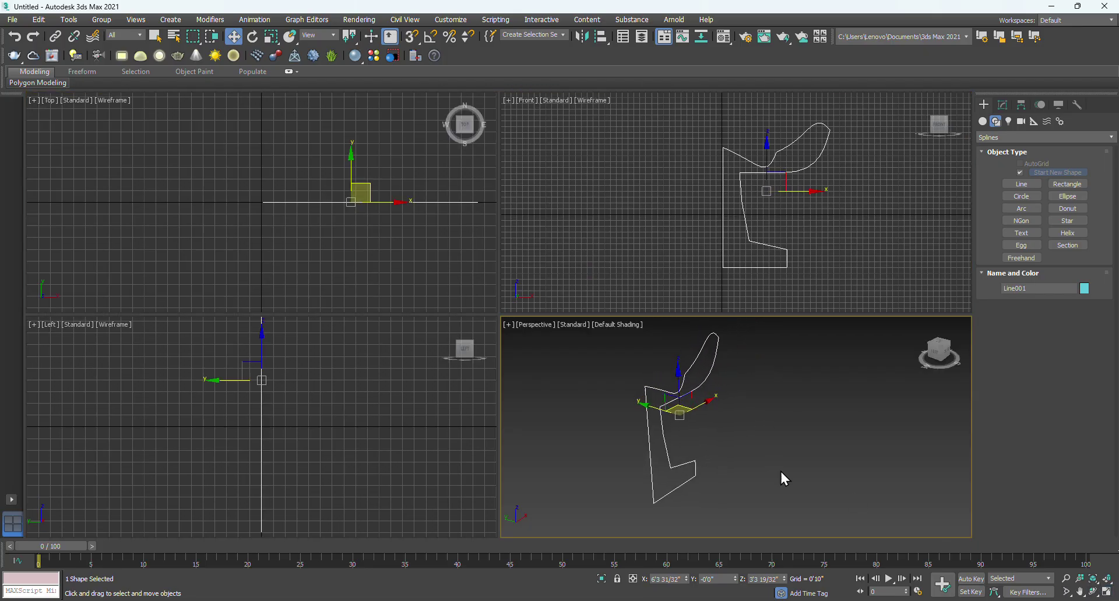
left_click(1107, 593)
middle_click_drag(429, 370, 425, 355)
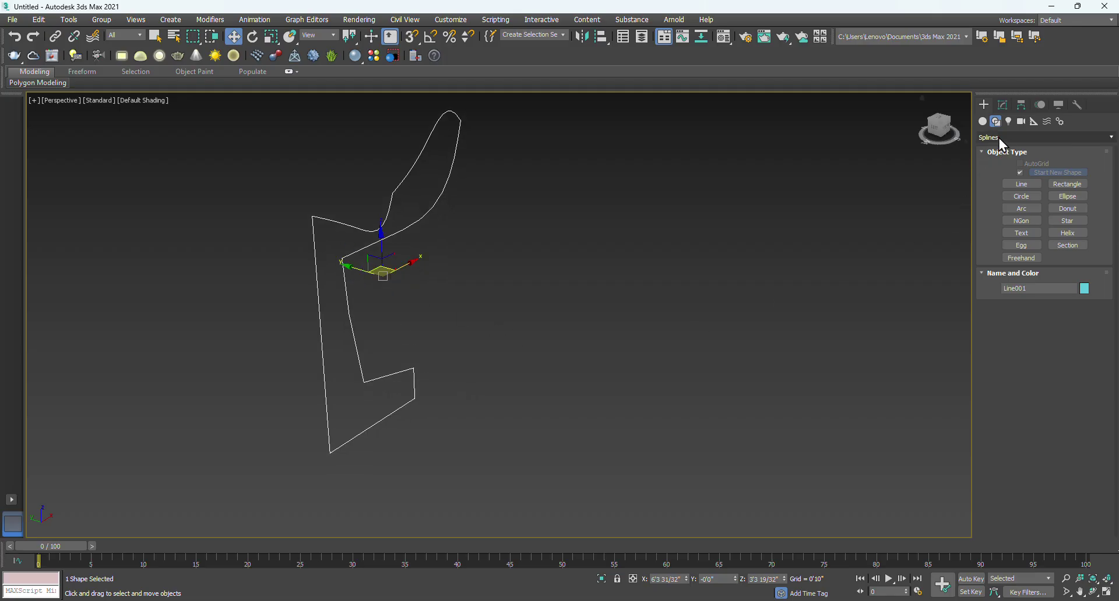
left_click(1003, 105)
left_click(1022, 140)
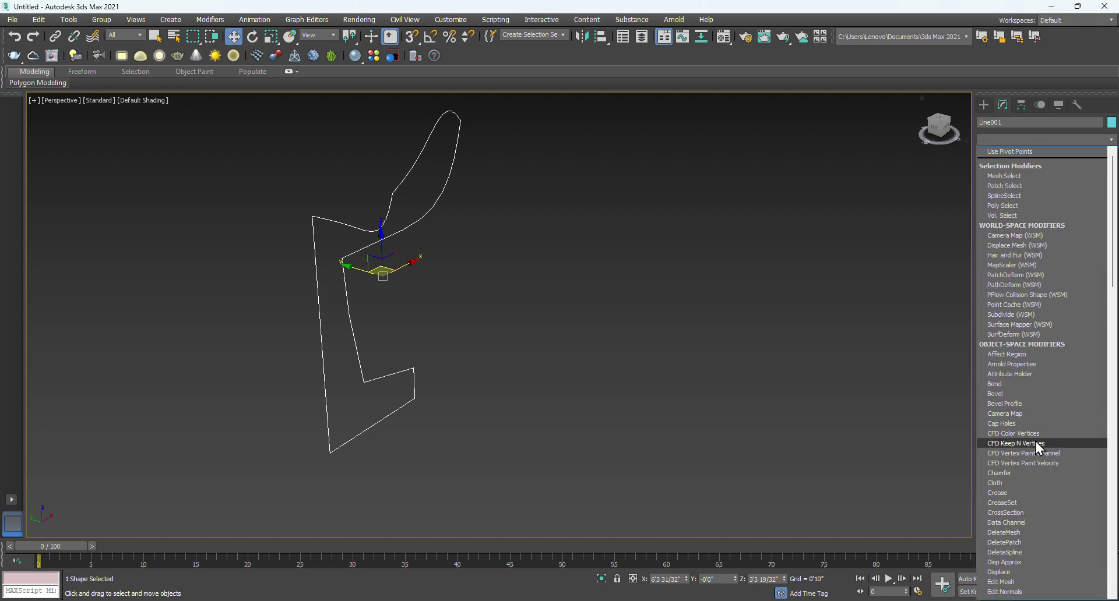
key("l")
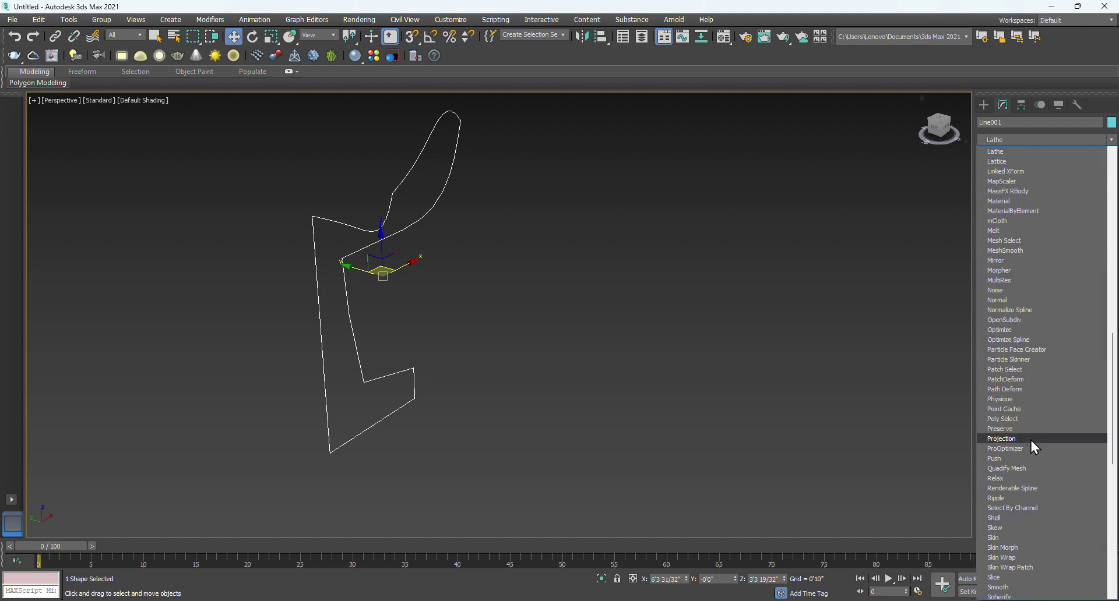
left_click(1001, 153)
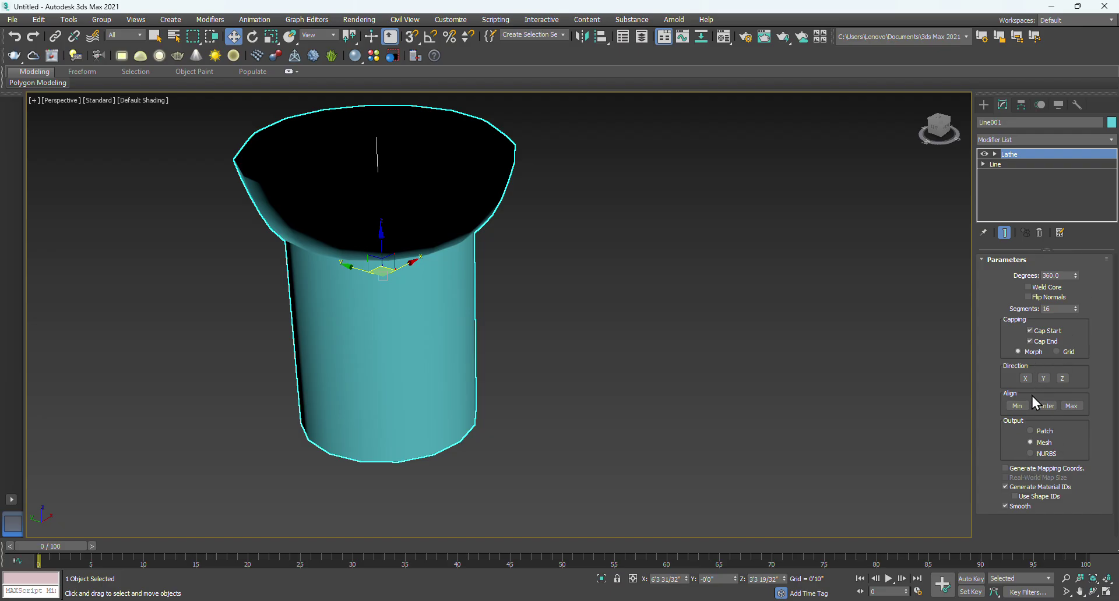
Compare the Lathe's Min, Center and Max axis alignments, keep Min, and set the segments to 140.
left_click(1018, 406)
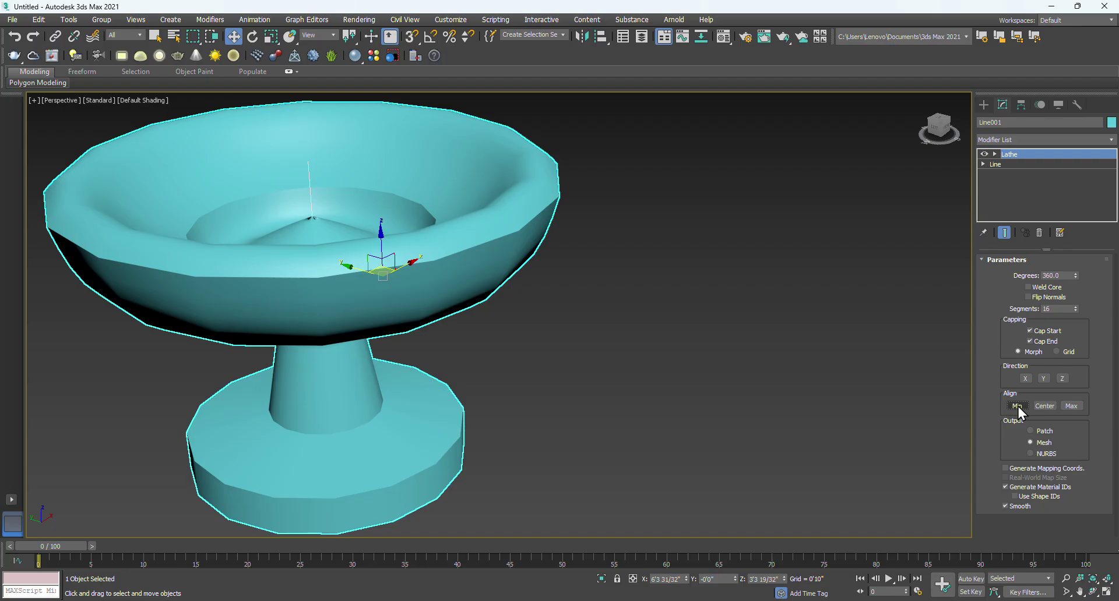
left_click(1044, 406)
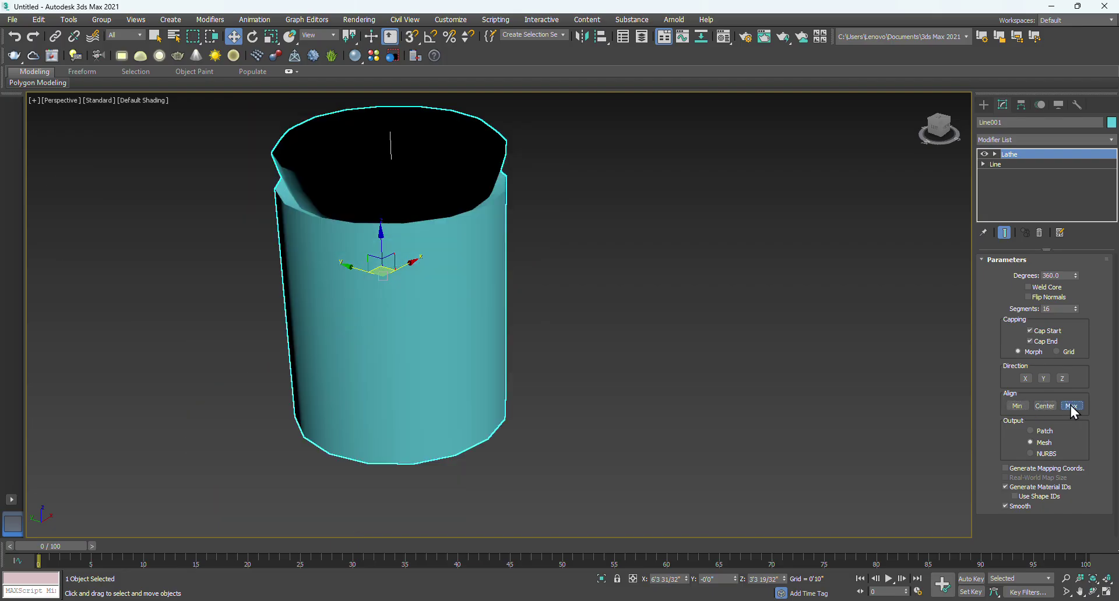
left_click(1071, 406)
left_click(1017, 406)
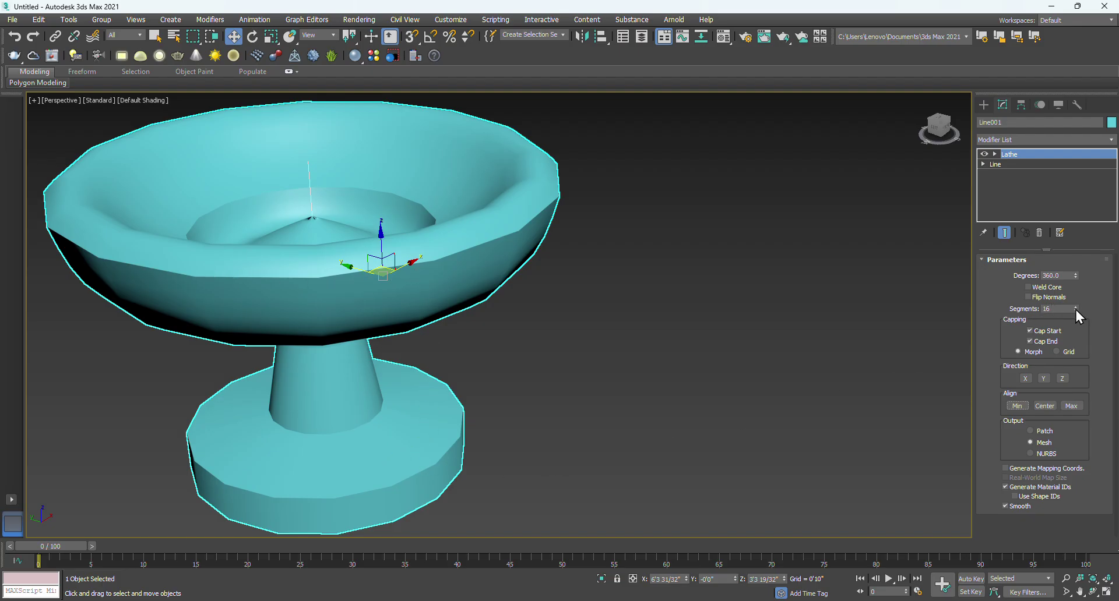
left_click_drag(1076, 310, 1075, 309)
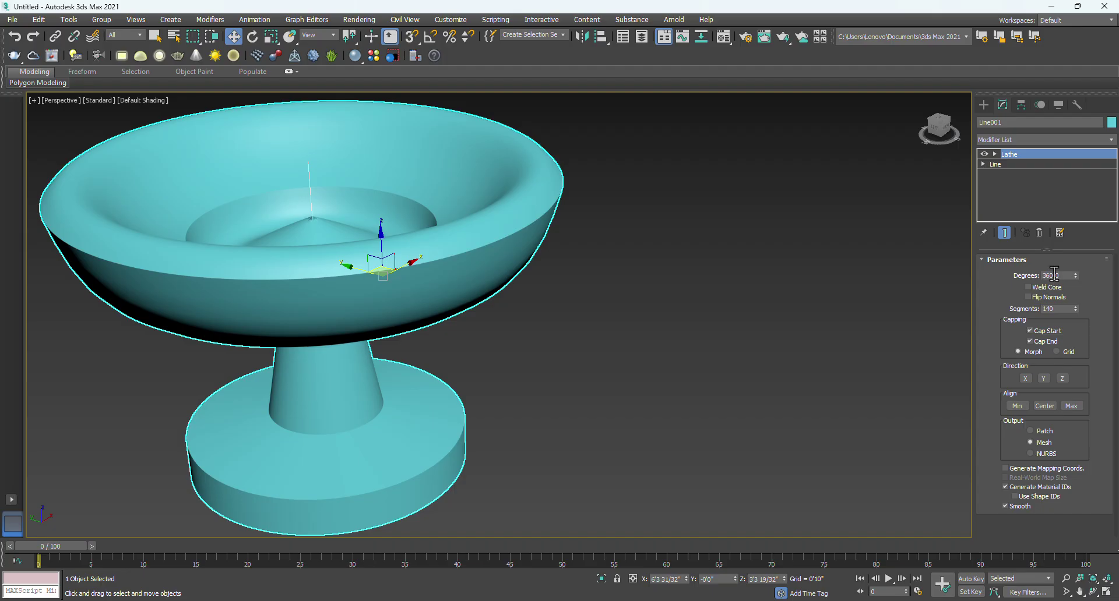
Try a different Lathe Degrees value, return it to 360.0, and inspect the deselected bowl.
left_click_drag(1076, 275, 1038, 264)
scroll(563, 294, "down", 3)
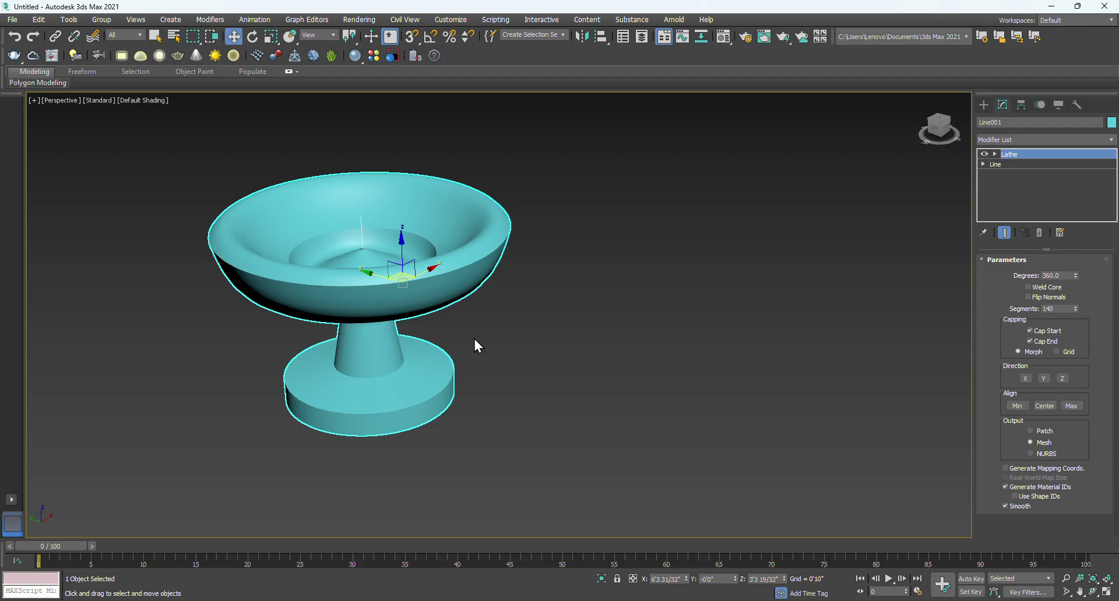
scroll(474, 341, "up", 3)
left_click(495, 337)
scroll(496, 338, "down", 3)
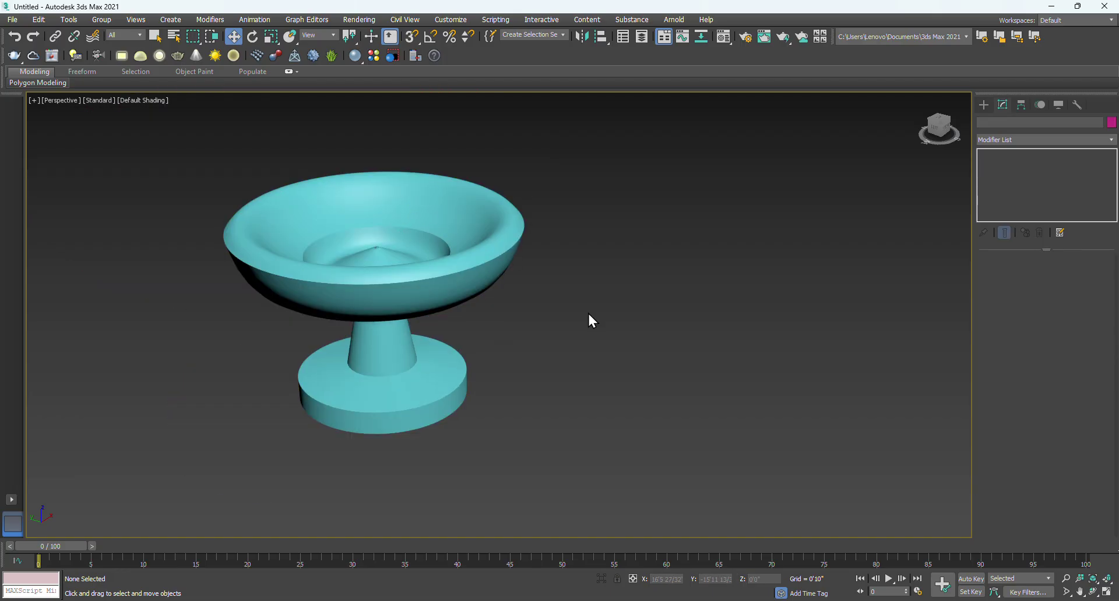
mouse_move(584, 330)
middle_mouse_down()
mouse_move(572, 327)
mouse_move(567, 343)
mouse_move(589, 327)
middle_mouse_up()
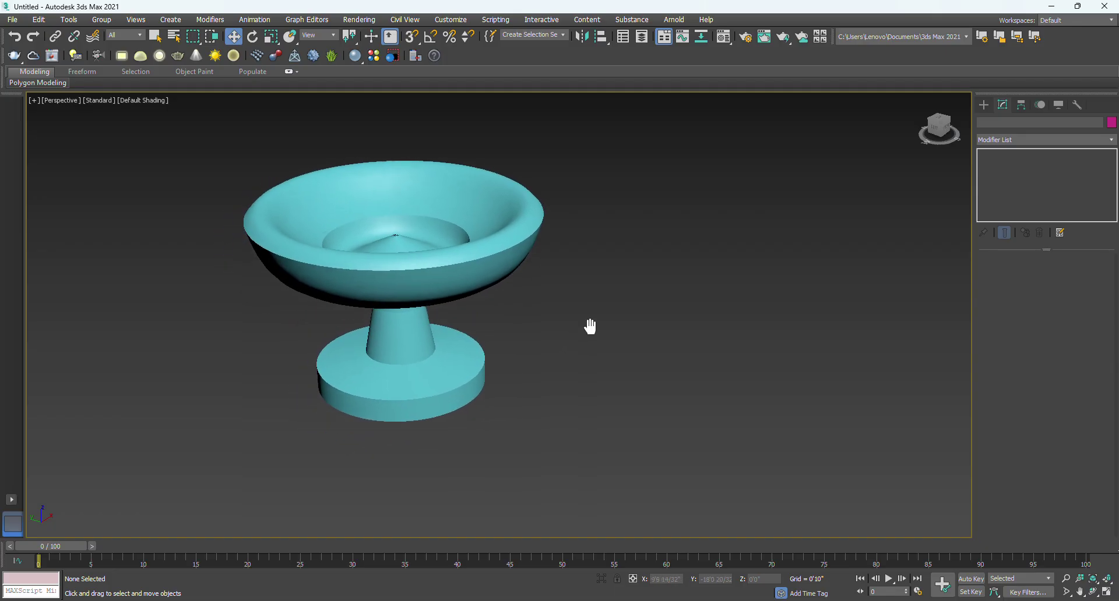
Select the bowl and, at the Lathe's Axis level, try moving the axis along X and shift it about 5 inches along Y.
left_click(482, 269)
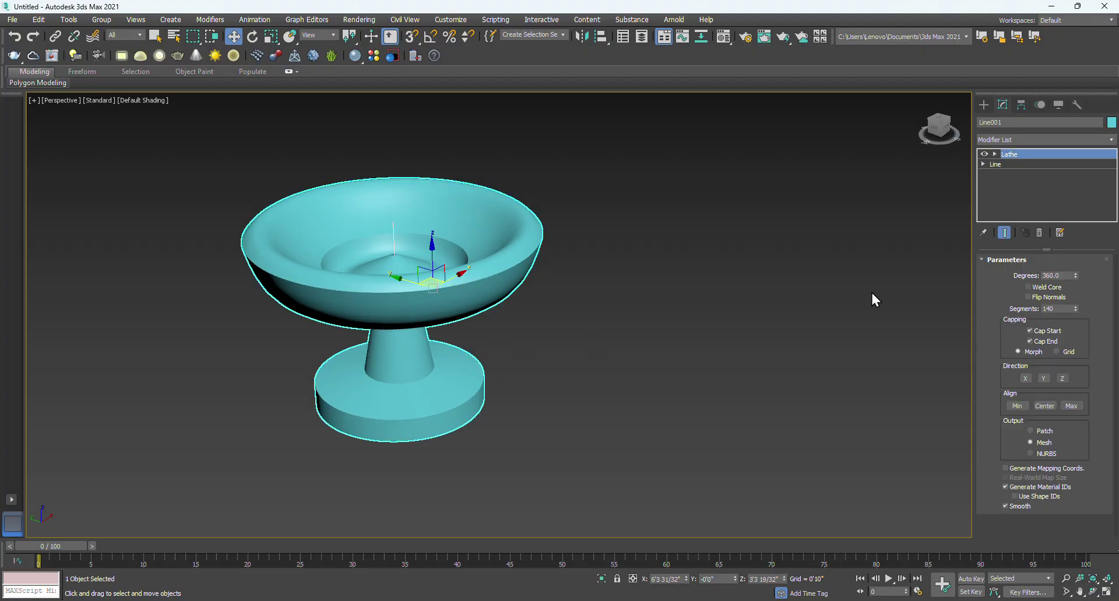
left_click(994, 155)
left_click(1014, 165)
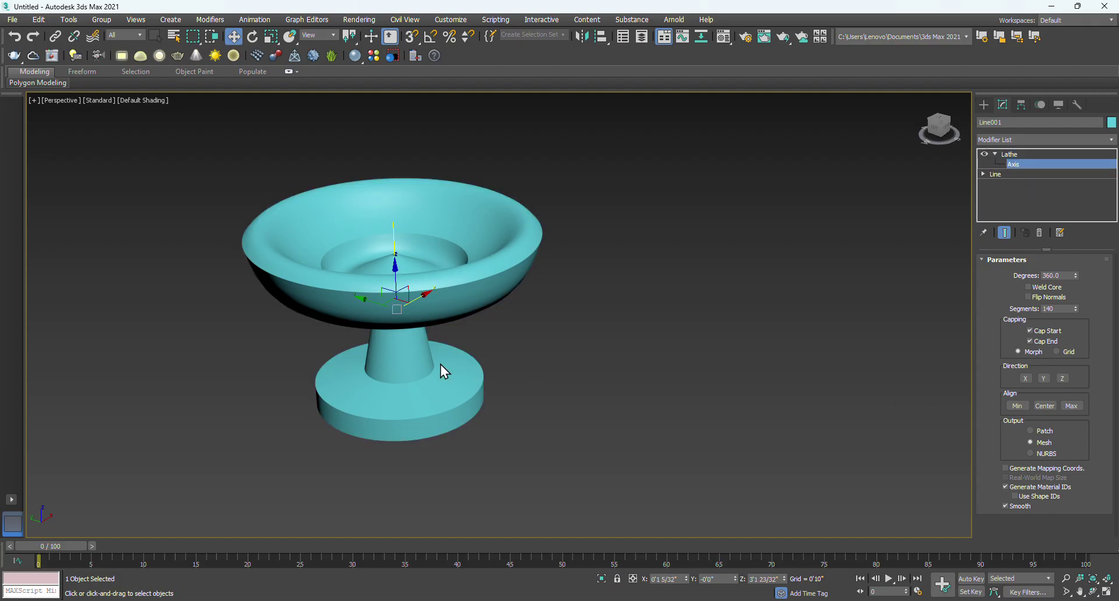
left_click_drag(380, 305, 623, 358)
left_click_drag(434, 295, 376, 285)
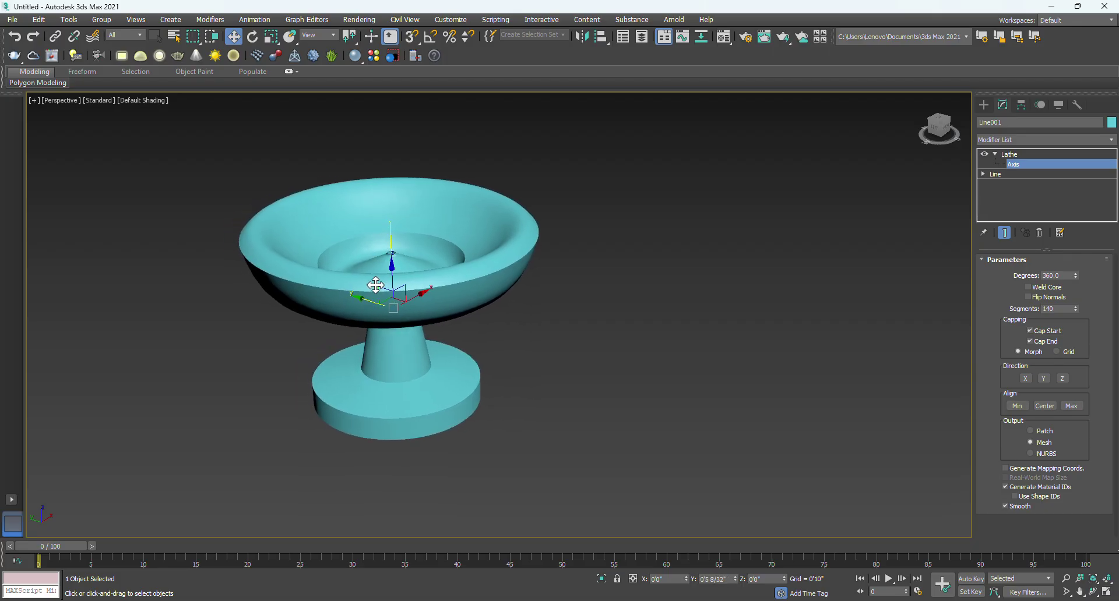
In the four-viewport layout, raise the base Line's lower vertex inside the bowl in the Front view and tilt its Bezier handle upward.
left_click(1105, 593)
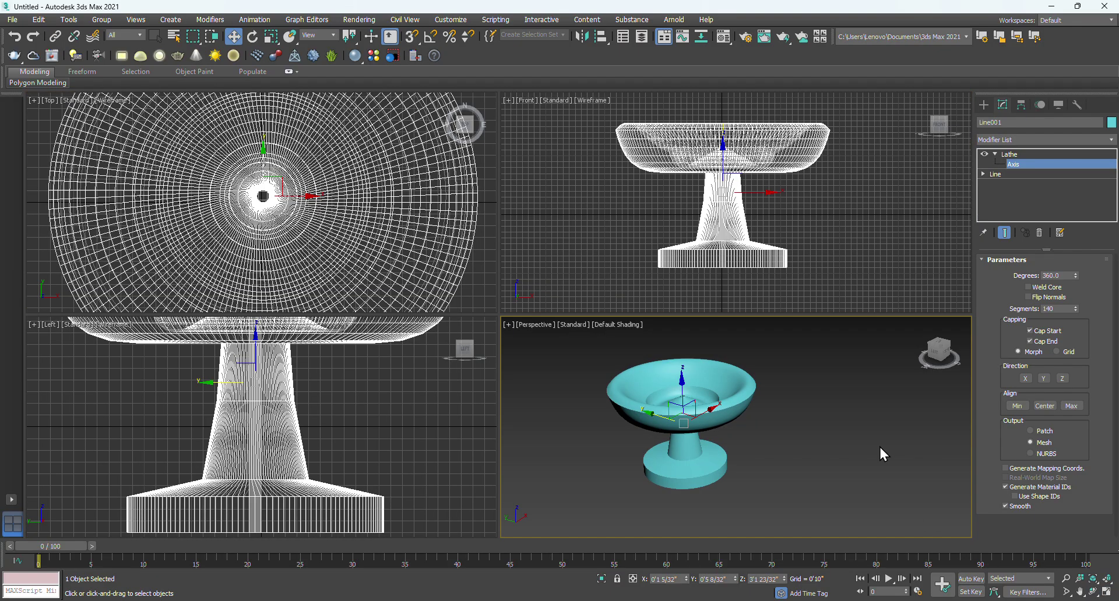
left_click(997, 173)
scroll(782, 148, "up", 4)
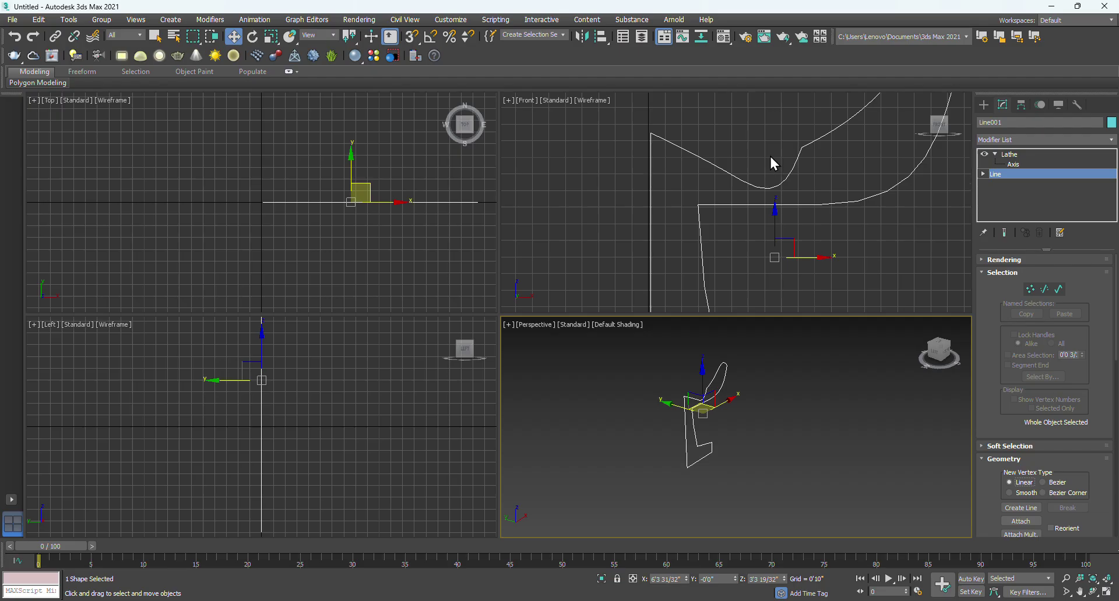
scroll(769, 160, "down", 2)
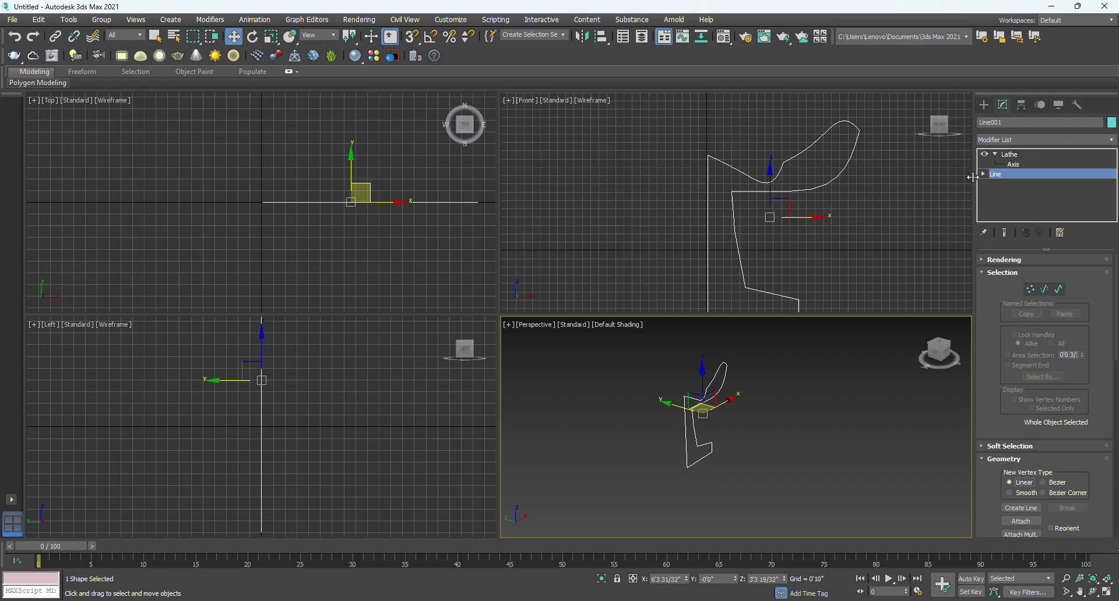
left_click(1014, 185)
scroll(747, 182, "up", 3)
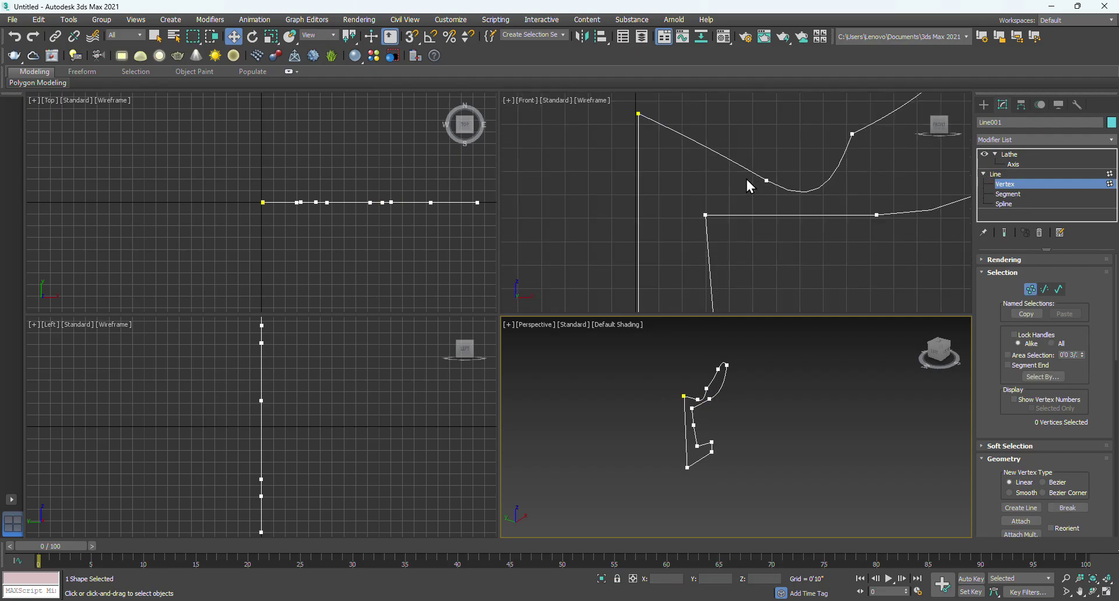
left_click(767, 181)
left_click_drag(769, 170, 769, 153)
left_click_drag(821, 193, 816, 149)
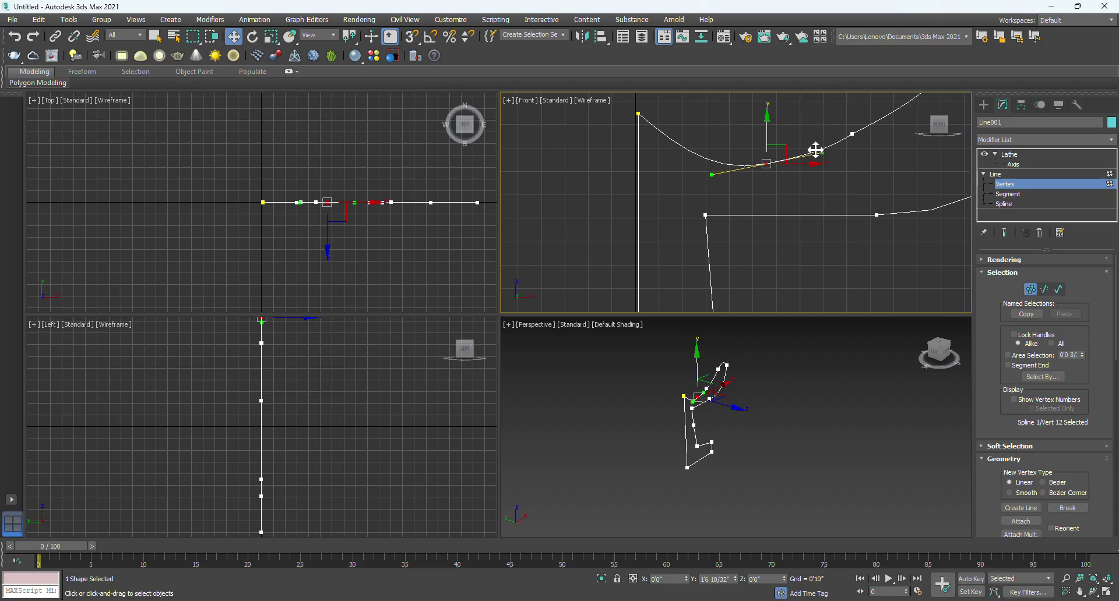
Return to the Lathe level, deselect and inspect the bowl in Perspective, and consult the Modifiers.txt list in Notepad for the next modifier.
scroll(697, 206, "down", 5)
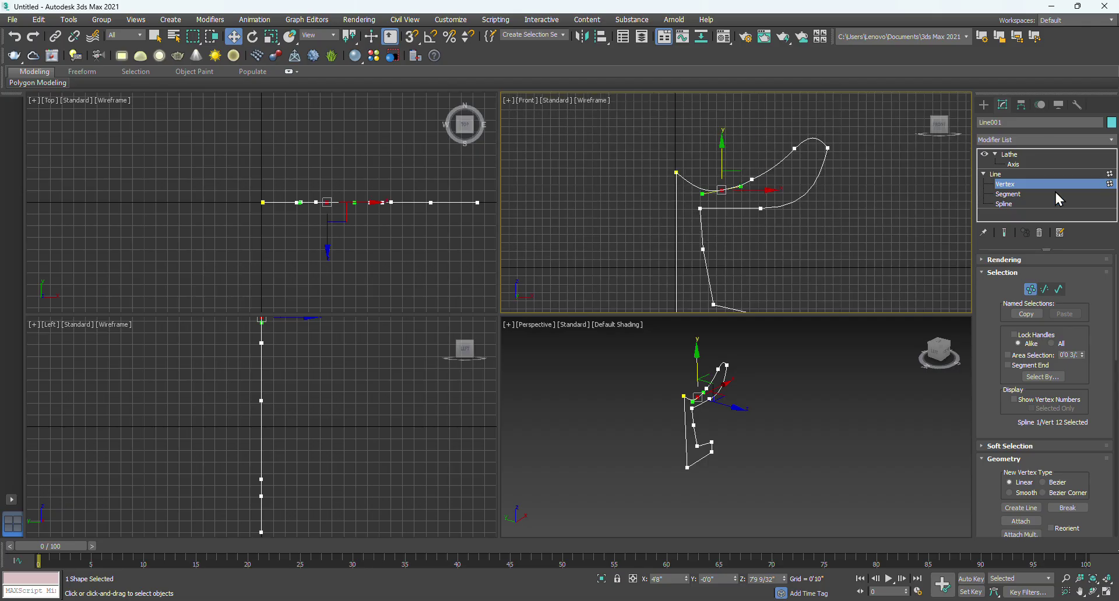
left_click(1010, 155)
left_click(806, 401)
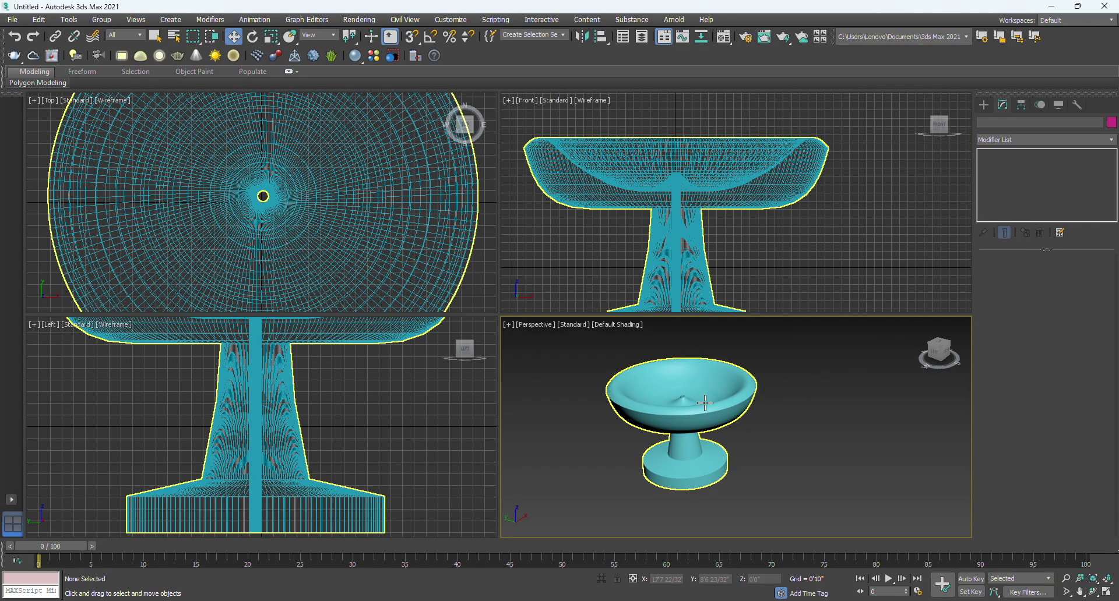
middle_click_drag(806, 401, 750, 415, "alt")
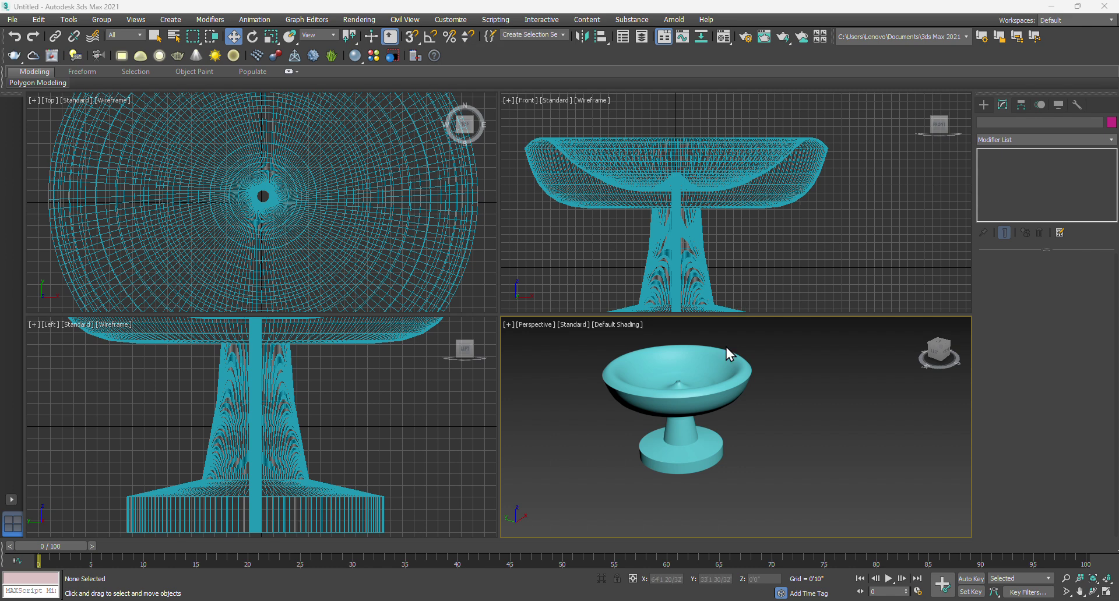
left_click(729, 600)
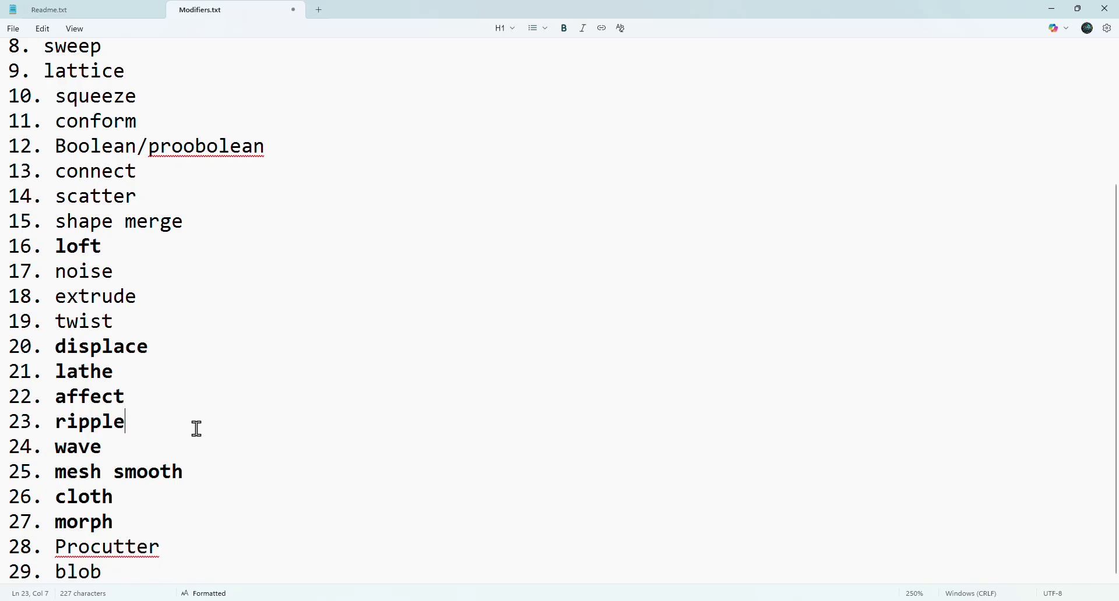
left_click(1054, 13)
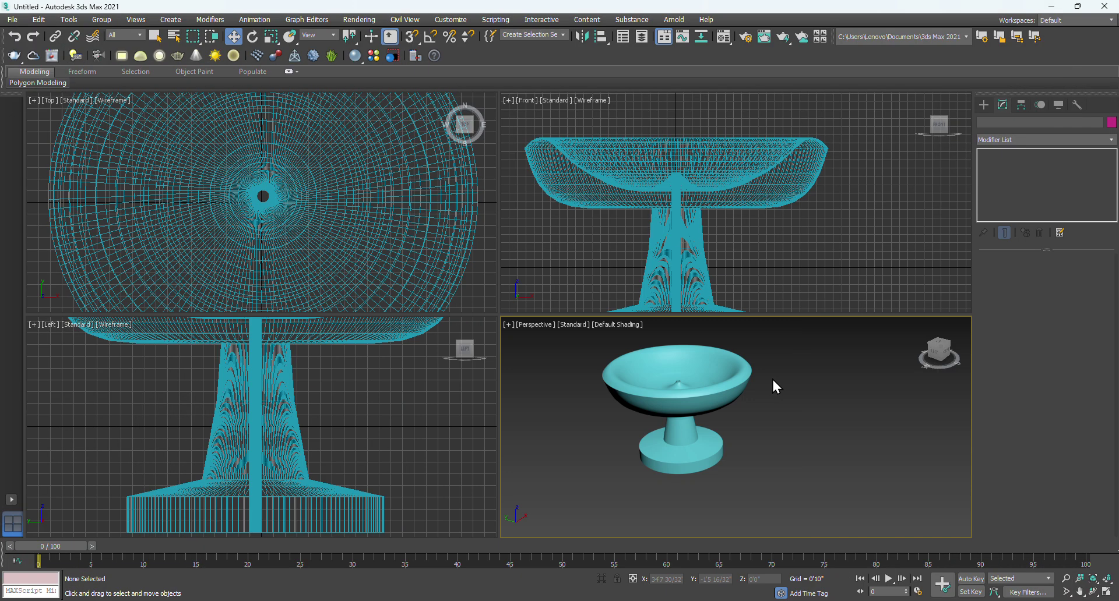
Maximize the Perspective view and create a plane about 52'4" long and 46'5" wide beside the bowl.
middle_click_drag(782, 441, 758, 441)
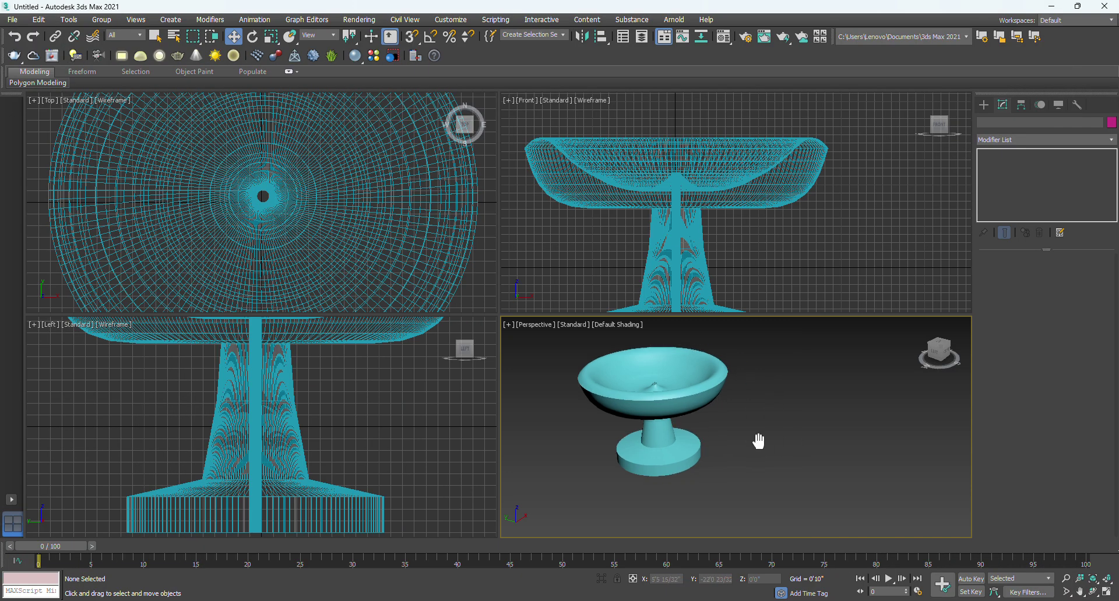
left_click(1107, 592)
middle_click_drag(862, 462, 419, 358)
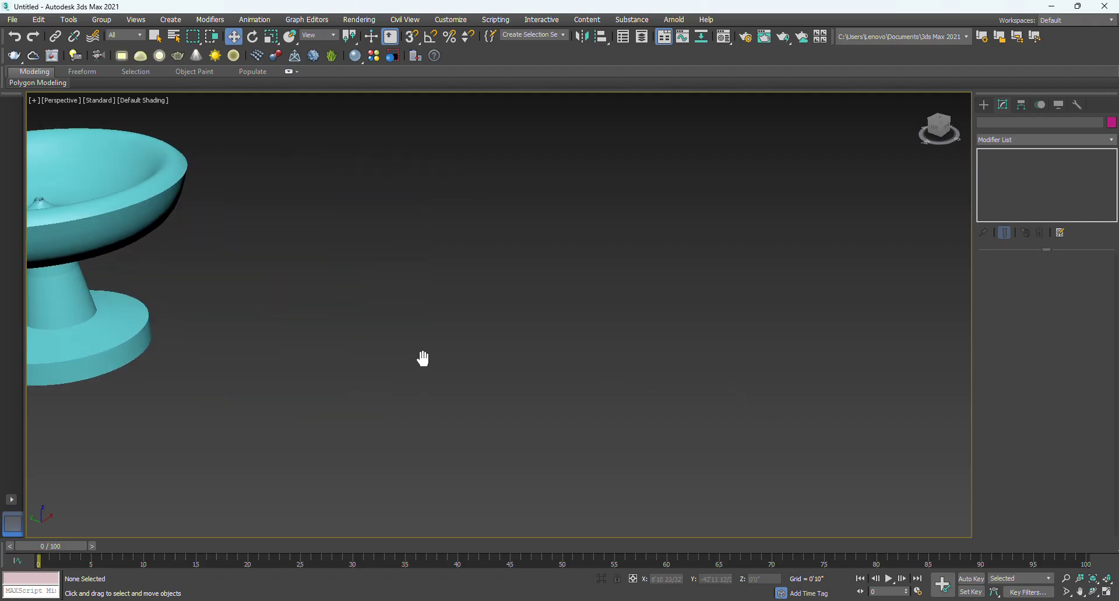
left_click(984, 106)
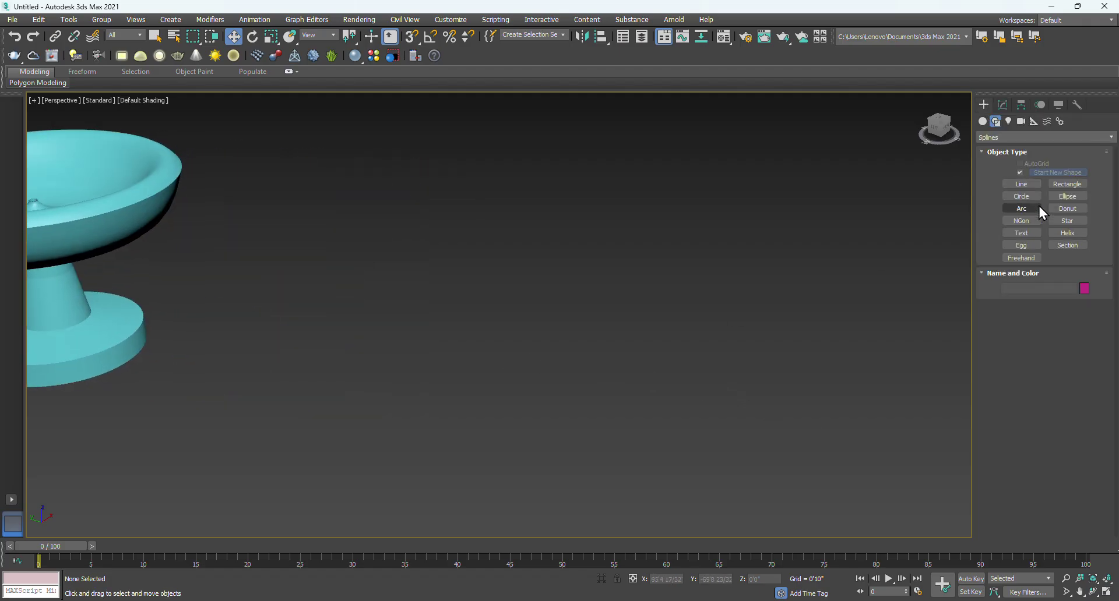
left_click(996, 135)
left_click(994, 137)
left_click(983, 121)
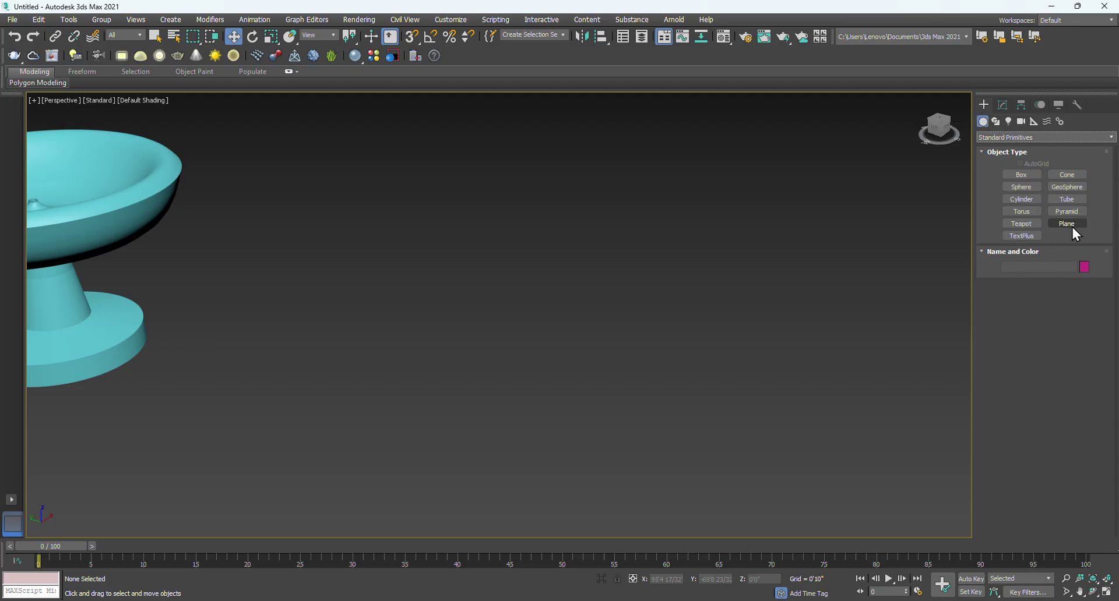
left_click(1067, 224)
left_click_drag(414, 202, 572, 516)
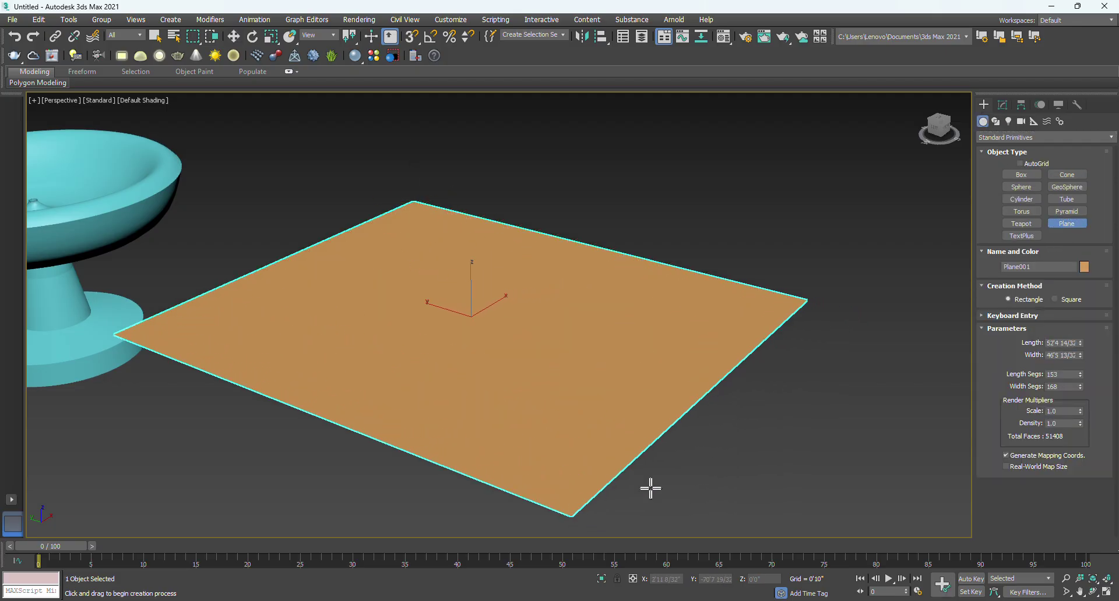
key("w")
left_click(760, 470)
left_click(598, 353)
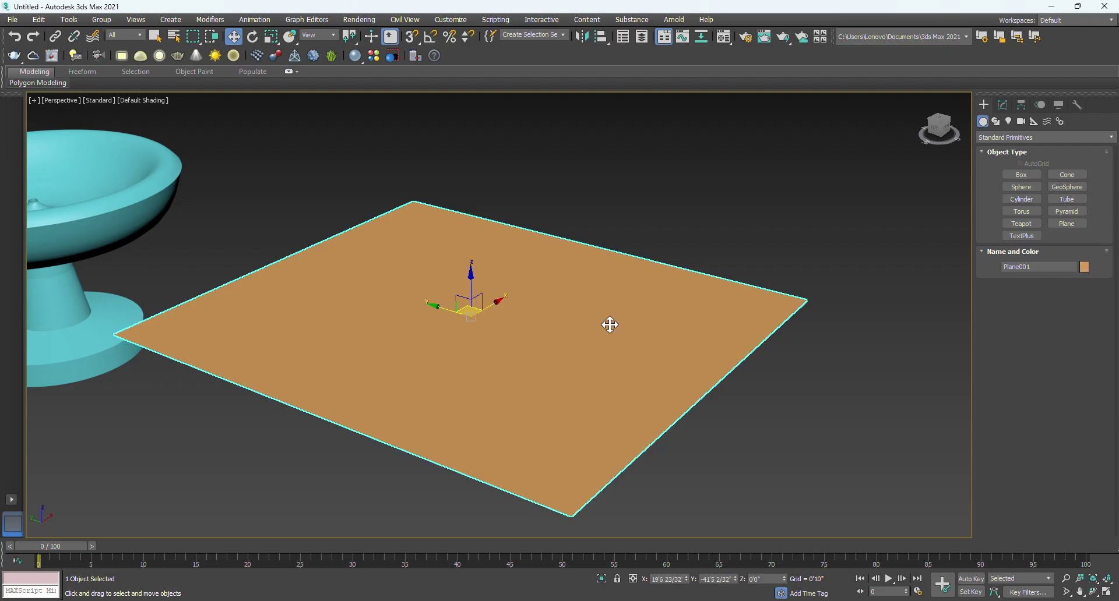
Apply the Affect Region modifier to the plane and, at its Points level, raise Falloff to 54.4.
left_click(1003, 107)
left_click(1017, 140)
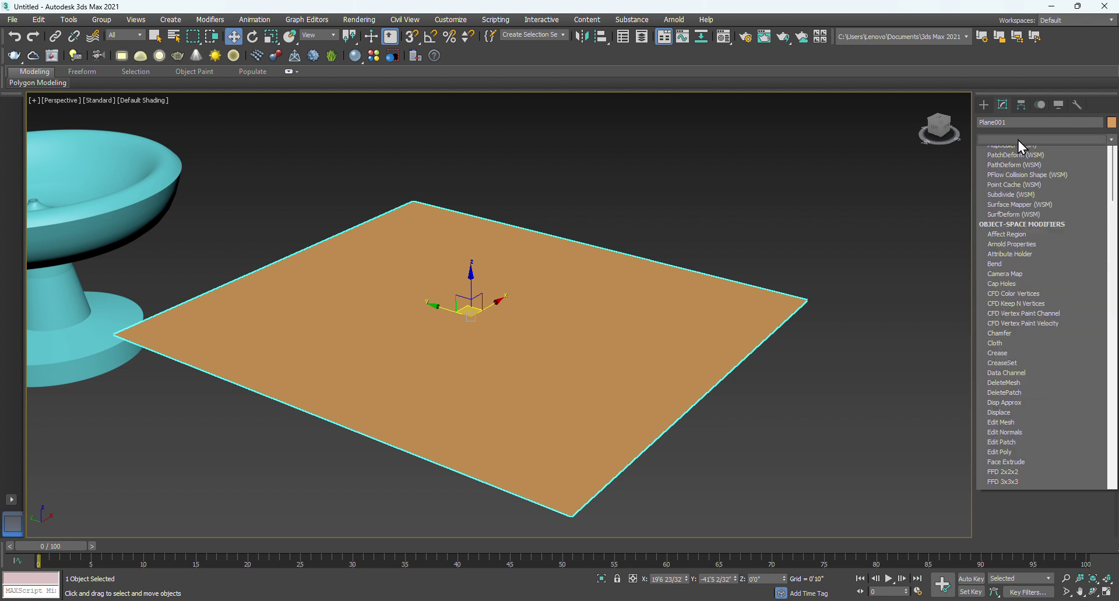
key("a")
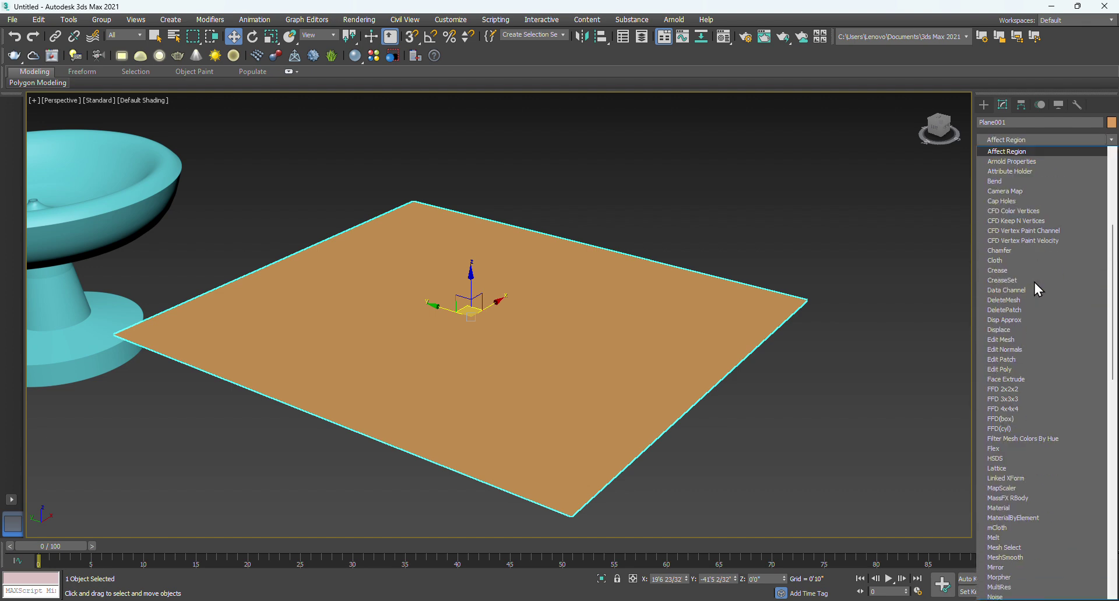
left_click(1020, 153)
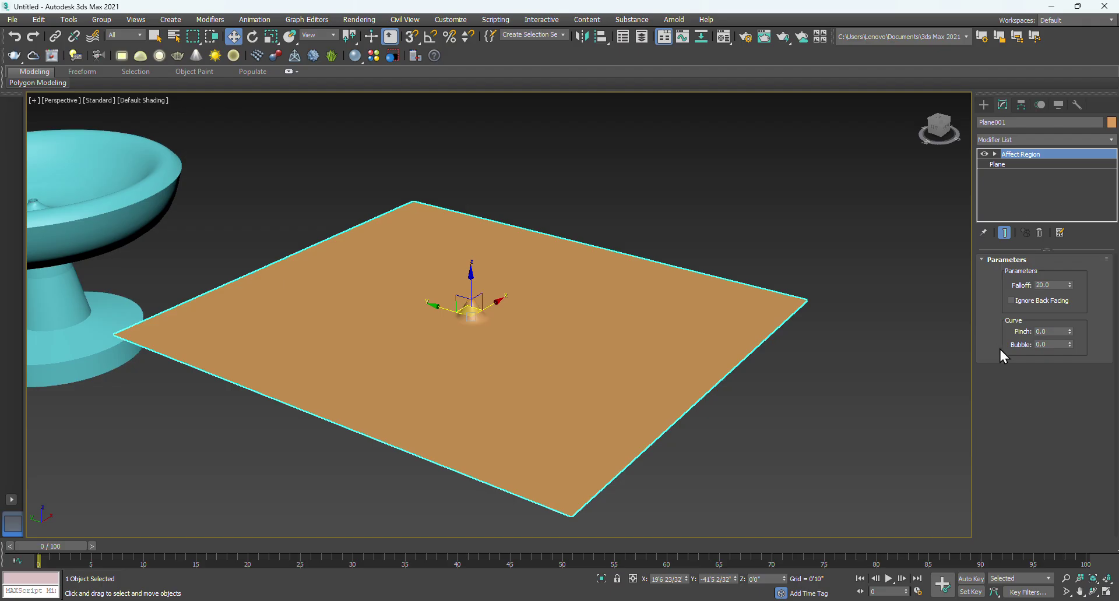
left_click(1015, 167)
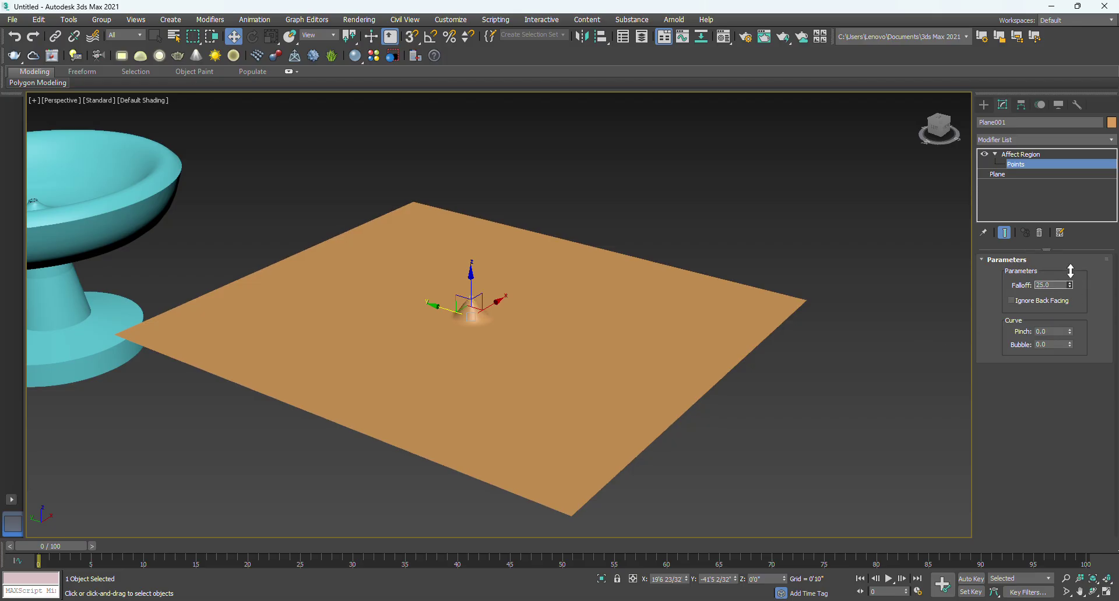
left_click_drag(1070, 271, 1070, 198)
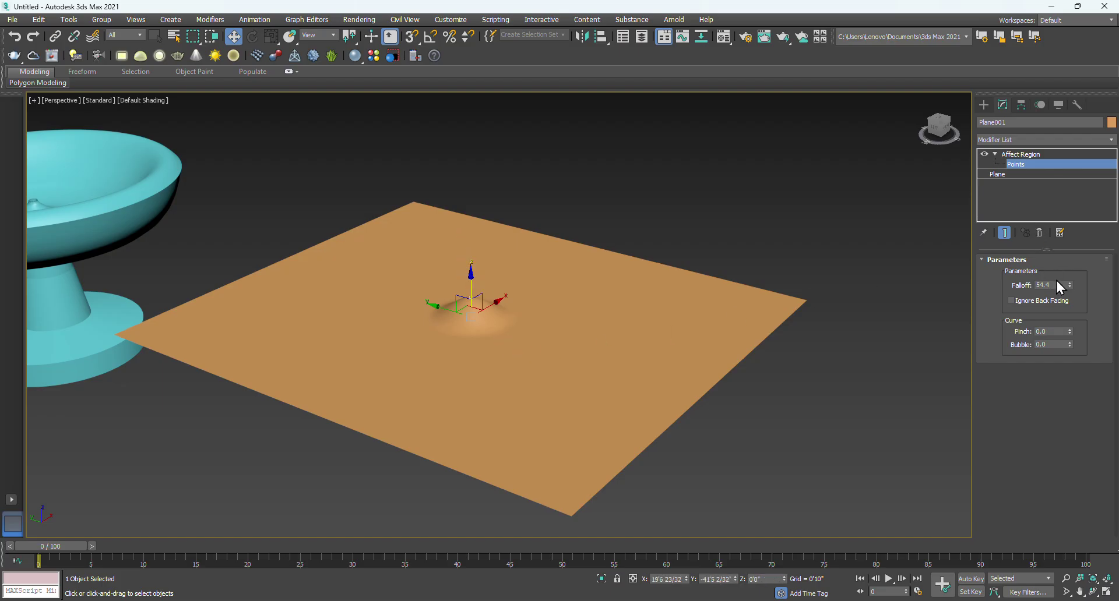
Try a Pinch of -15.47, and set the Affect Region's Falloff to 150.688, Pinch to 4.394 and Bubble to 0.02.
left_click_drag(1070, 332, 74, 7)
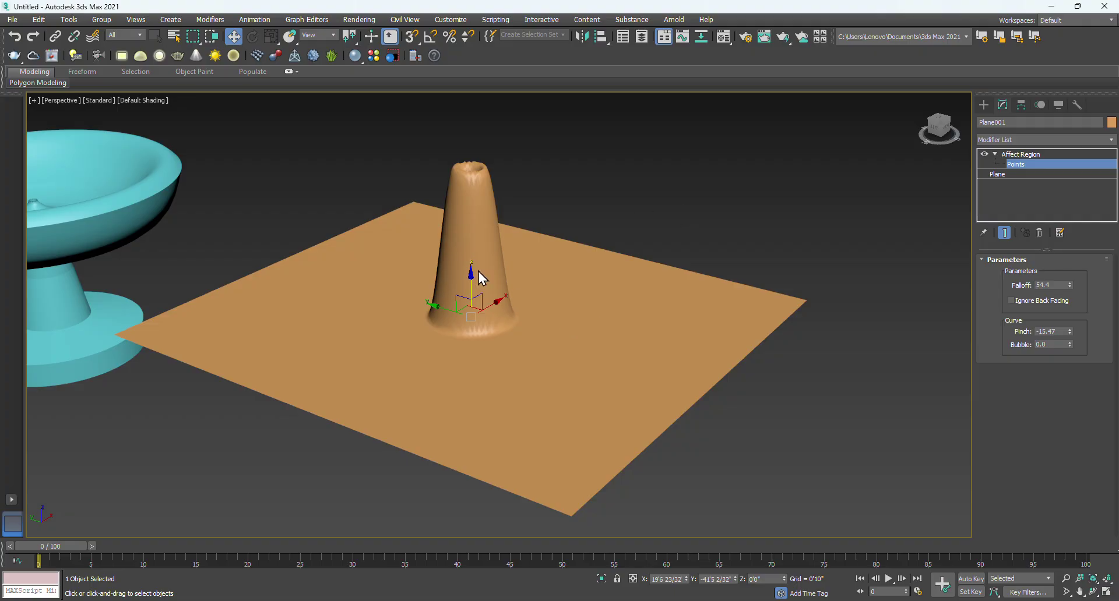
middle_click_drag(481, 278, 521, 308)
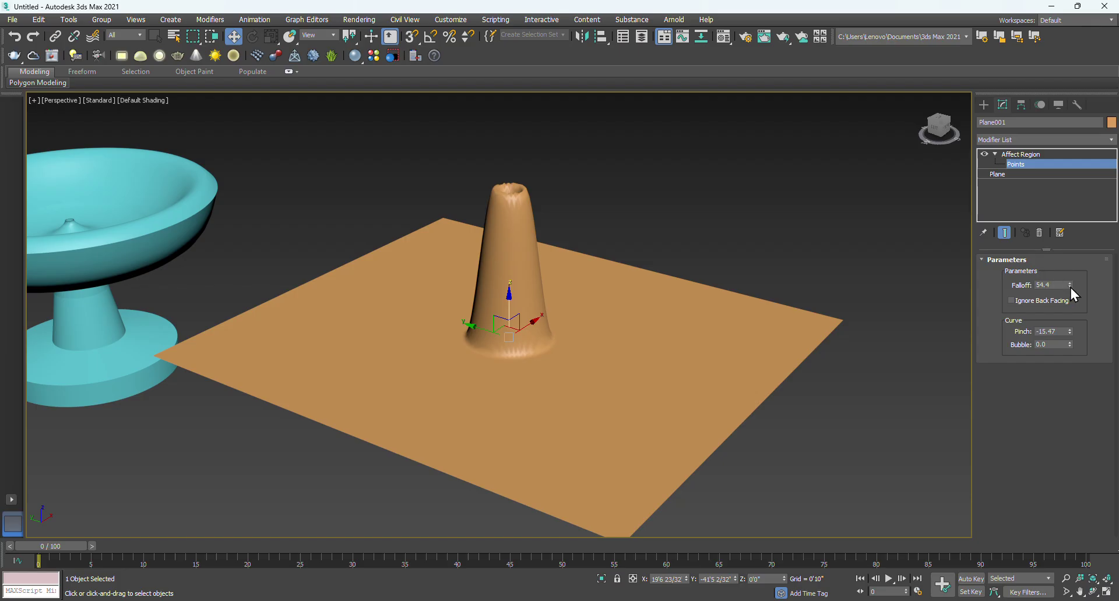
left_click_drag(1071, 286, 1100, 215)
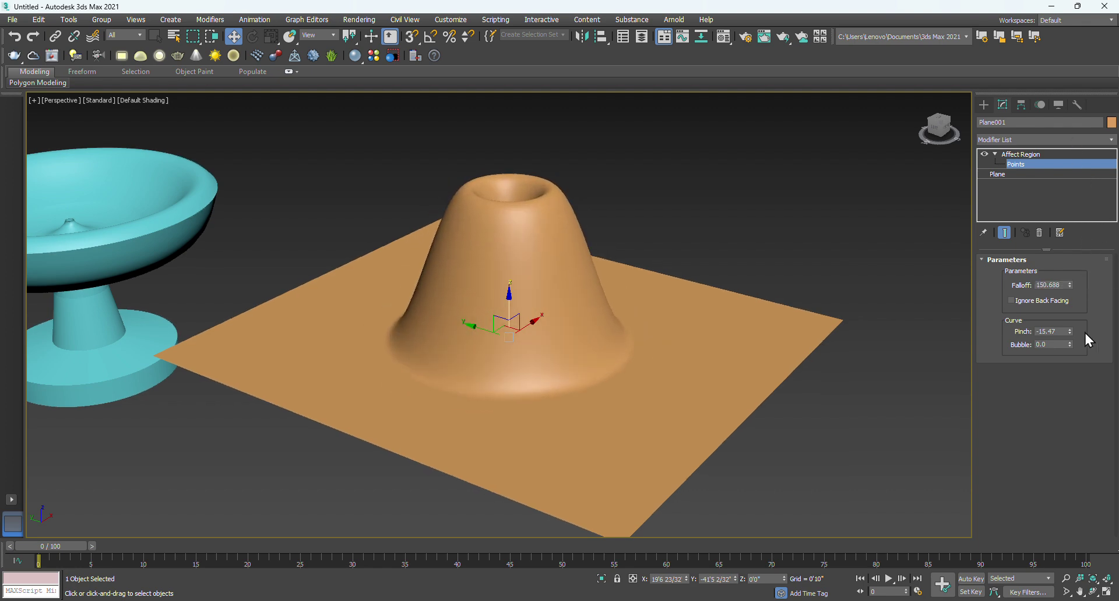
left_click_drag(1069, 332, 1062, 270)
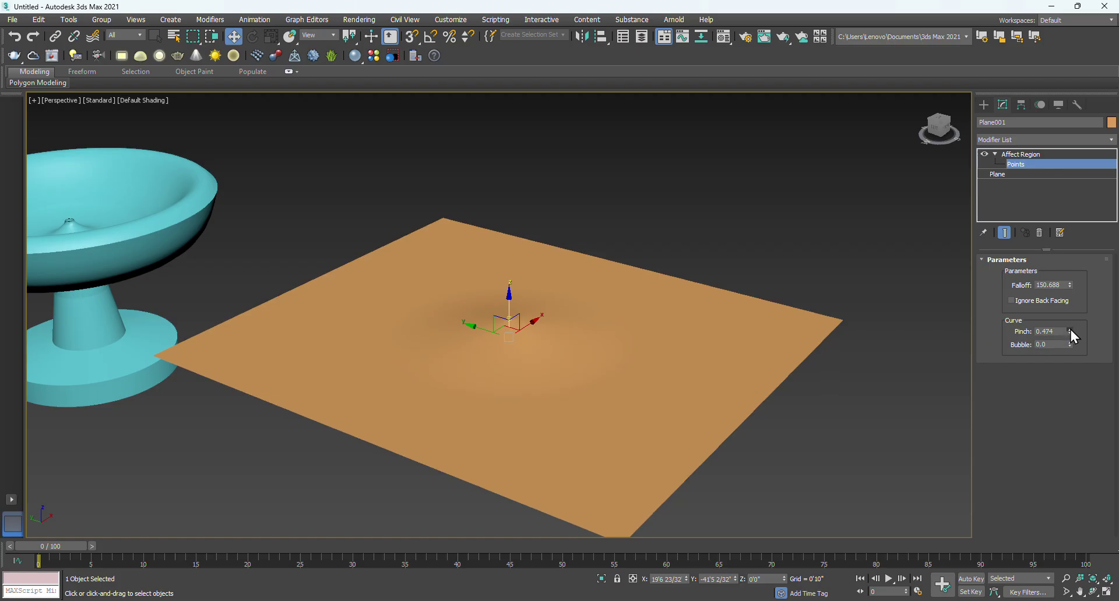
left_click_drag(1071, 330, 205, 116)
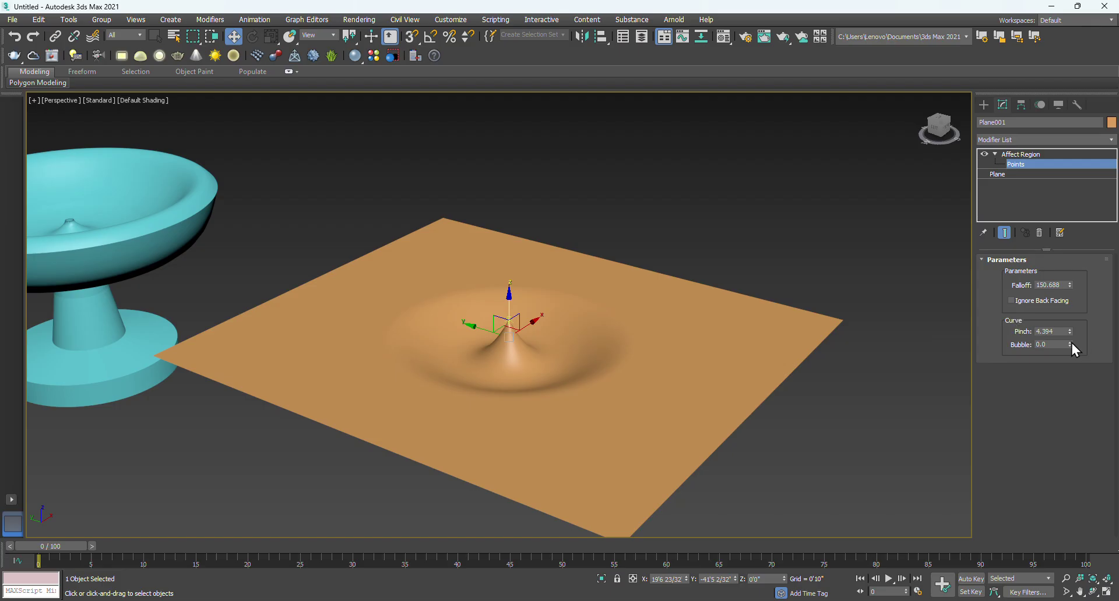
left_click_drag(1072, 344, 180, 343)
Turn on Auto Key and keyframe the Affect Region's Falloff at 271.238 on frame 2.
left_click(970, 580)
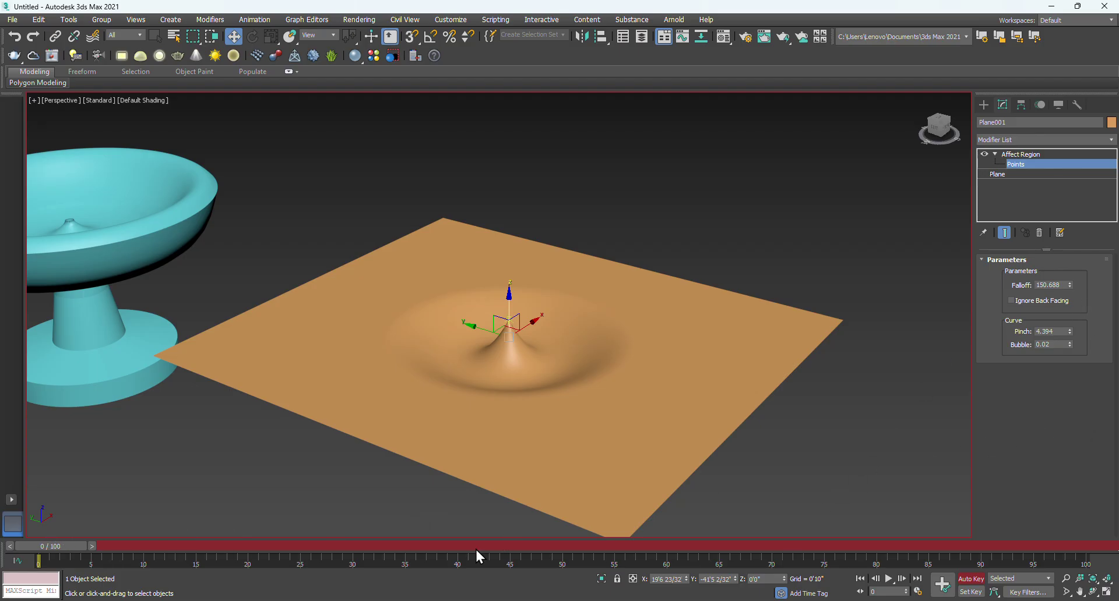
left_click_drag(73, 546, 94, 546)
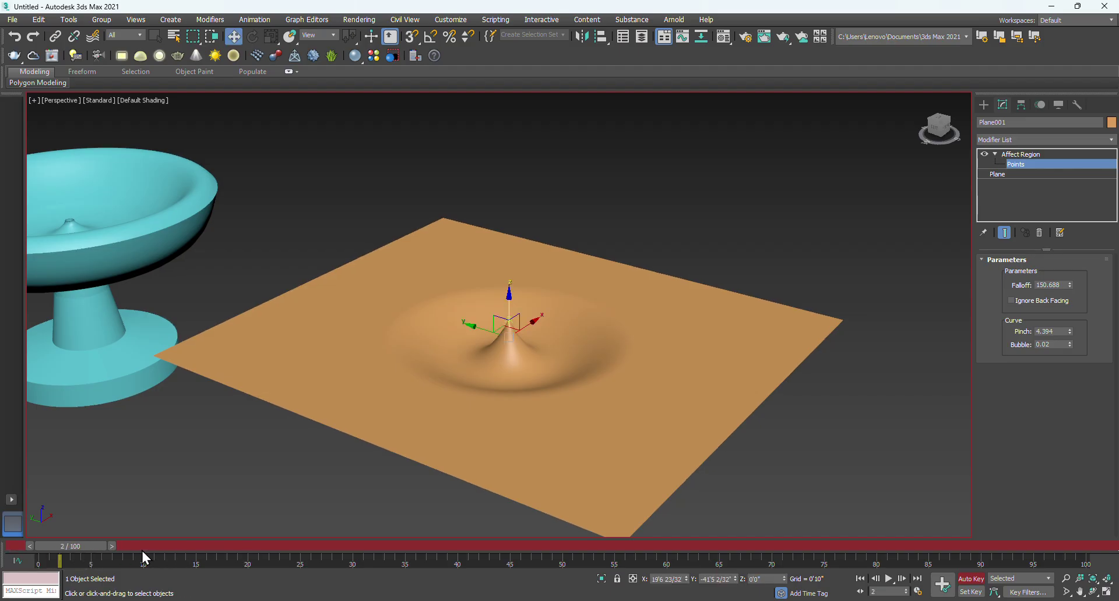
left_click_drag(1070, 284, 1072, 234)
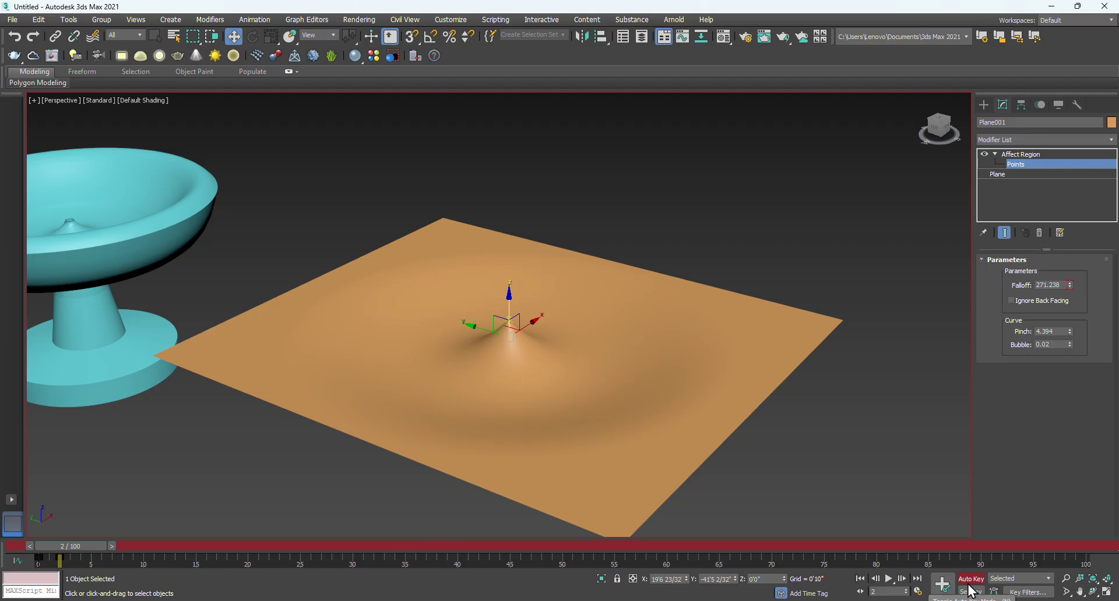
At frame 45, keyframe the Affect Region's Falloff at 208.854 and Pinch at 16.478.
left_click_drag(90, 551, 447, 550)
left_click_drag(524, 546, 528, 545)
key("w")
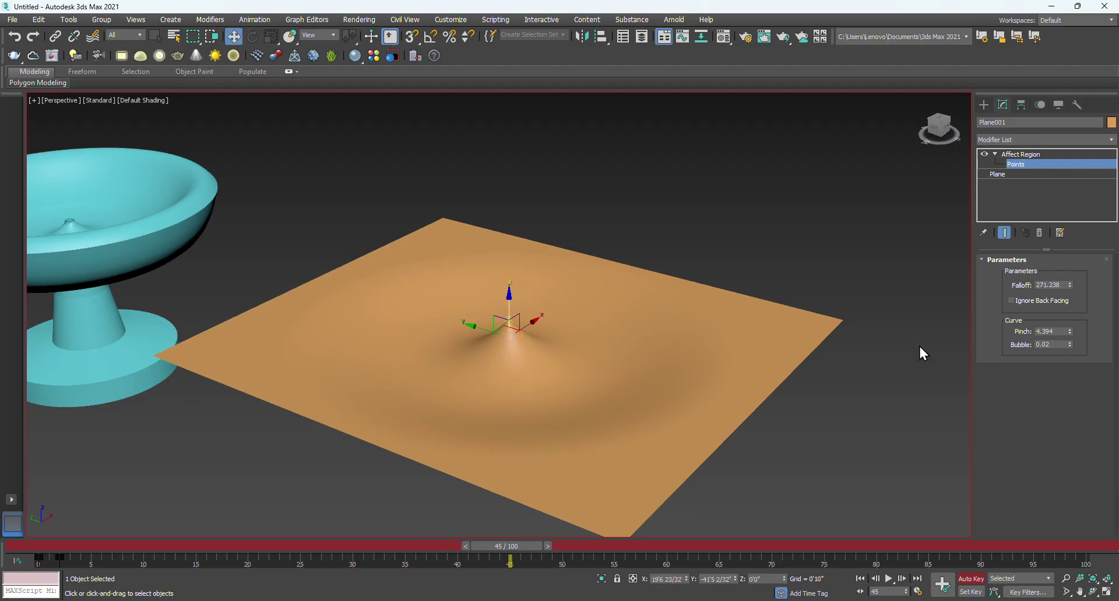
left_click_drag(1070, 285, 1067, 184)
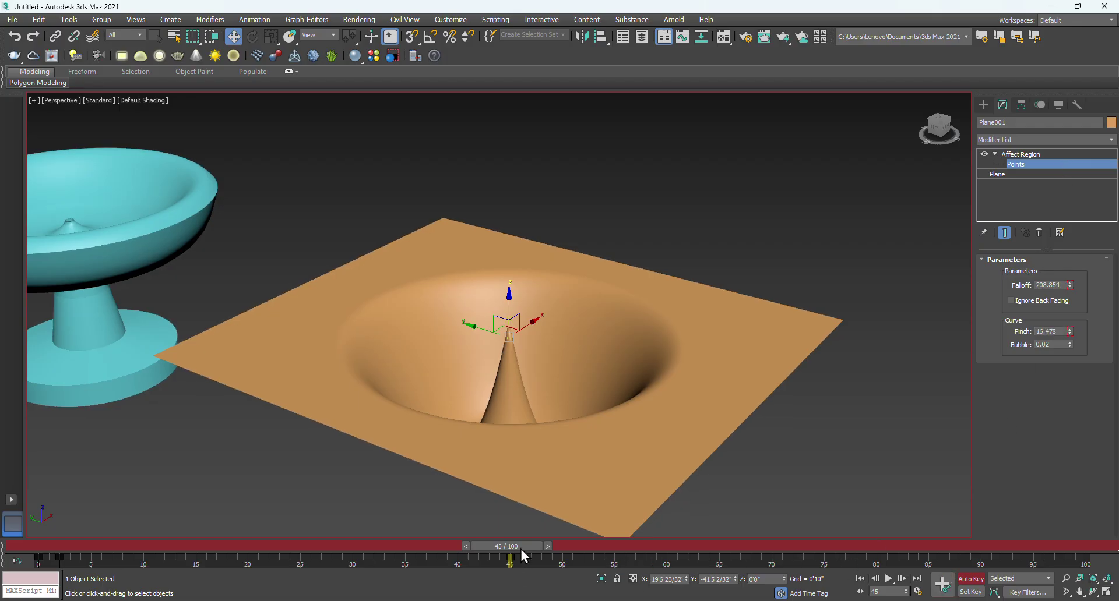
At frame 84, keyframe the Affect Region's Falloff at 144.109, Pinch at -15.654 and Bubble at -6.58.
left_click_drag(521, 550, 931, 548)
left_click_drag(1070, 284, 1089, 448)
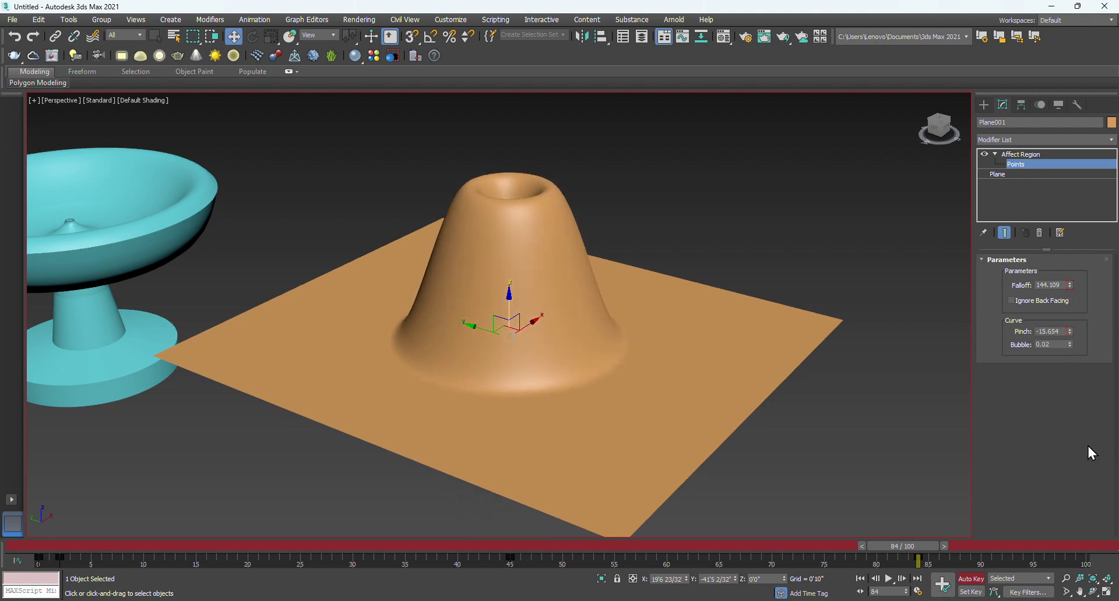
left_click_drag(1070, 345, 1100, 583)
mouse_move(37, 82)
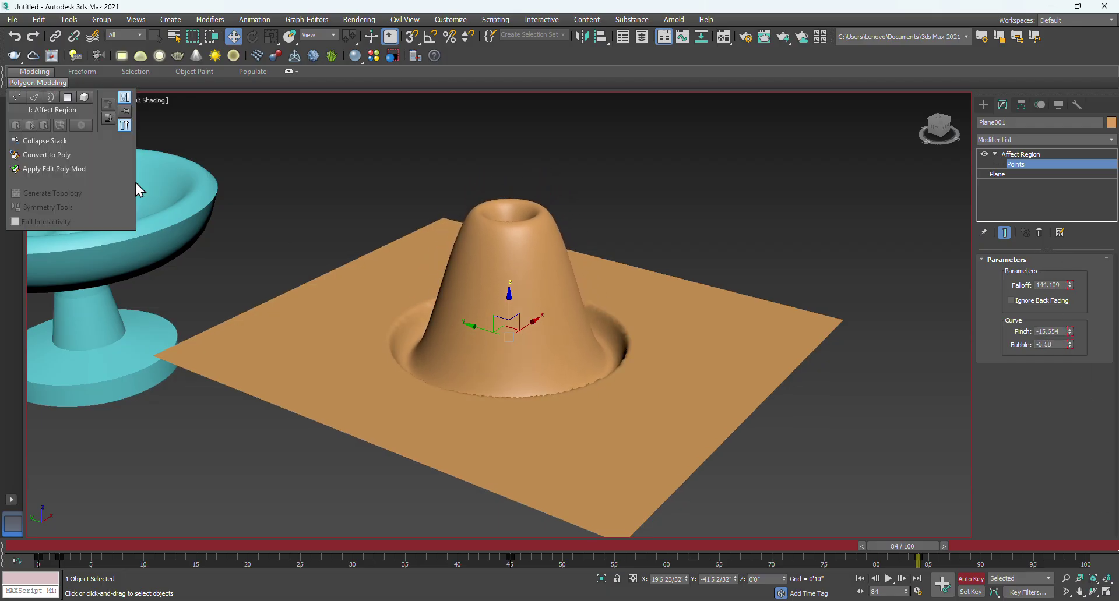
Return to frame 0, turn off Auto Key, and play the Affect Region animation before stopping it at frame 57.
left_click_drag(919, 547, 6, 458)
left_click(972, 579)
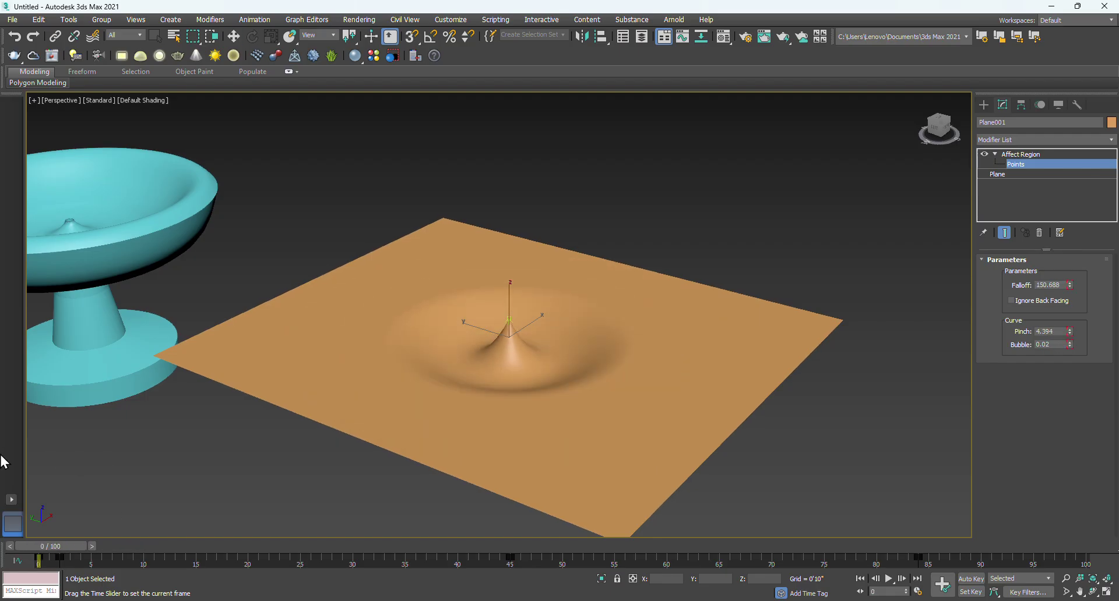
left_click(889, 579)
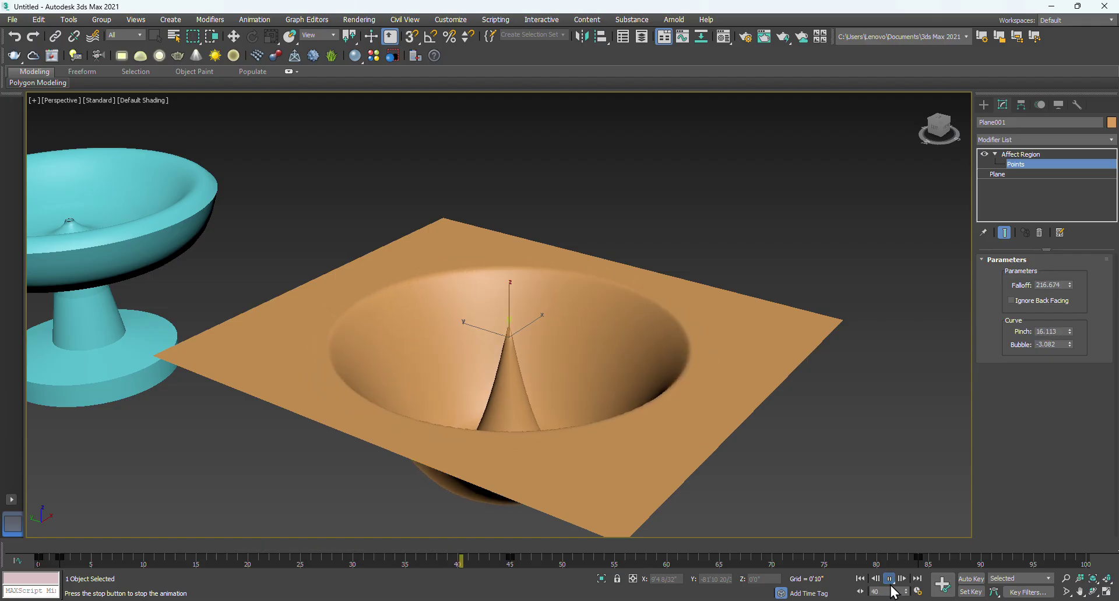
key("slash")
key("w")
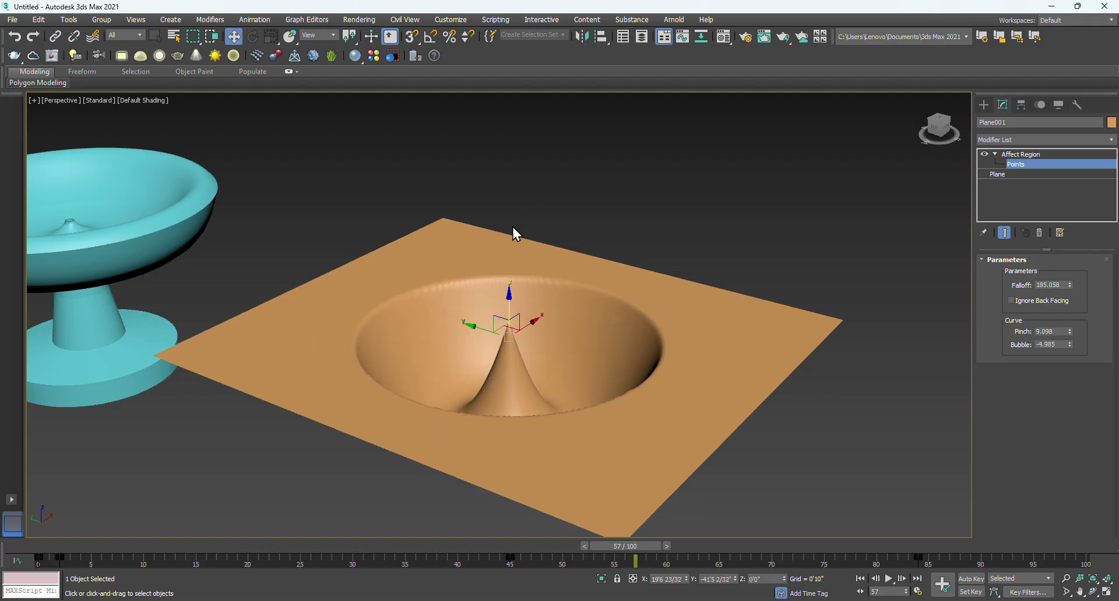
View the plane and bowl together, consult the Modifiers.txt list in Notepad again, and return to 3ds Max.
scroll(514, 233, "down", 5)
middle_click_drag(488, 296, 444, 320)
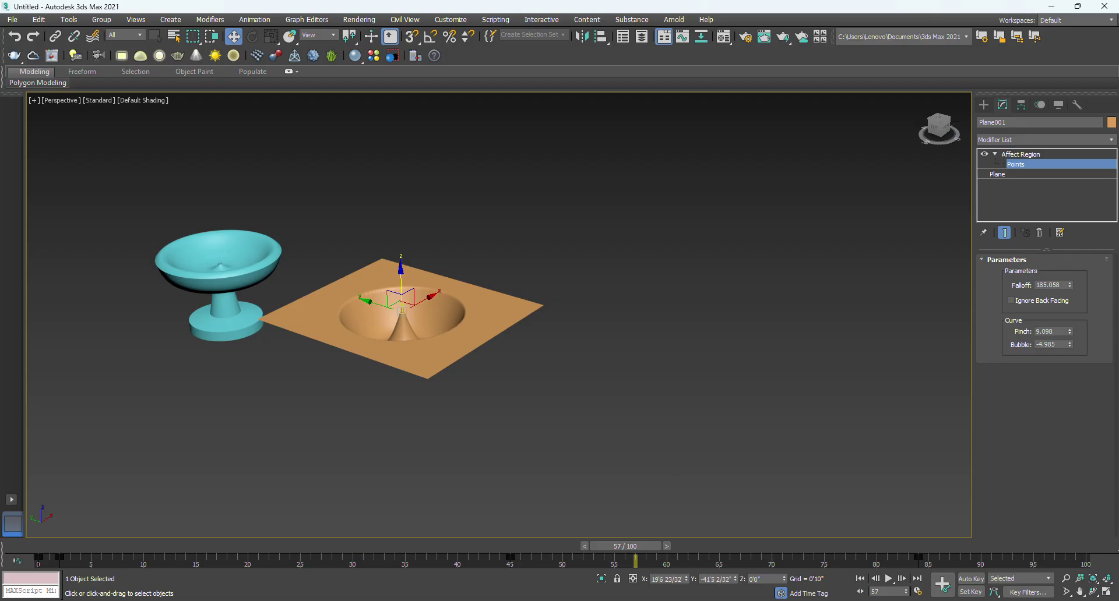
left_click(728, 574)
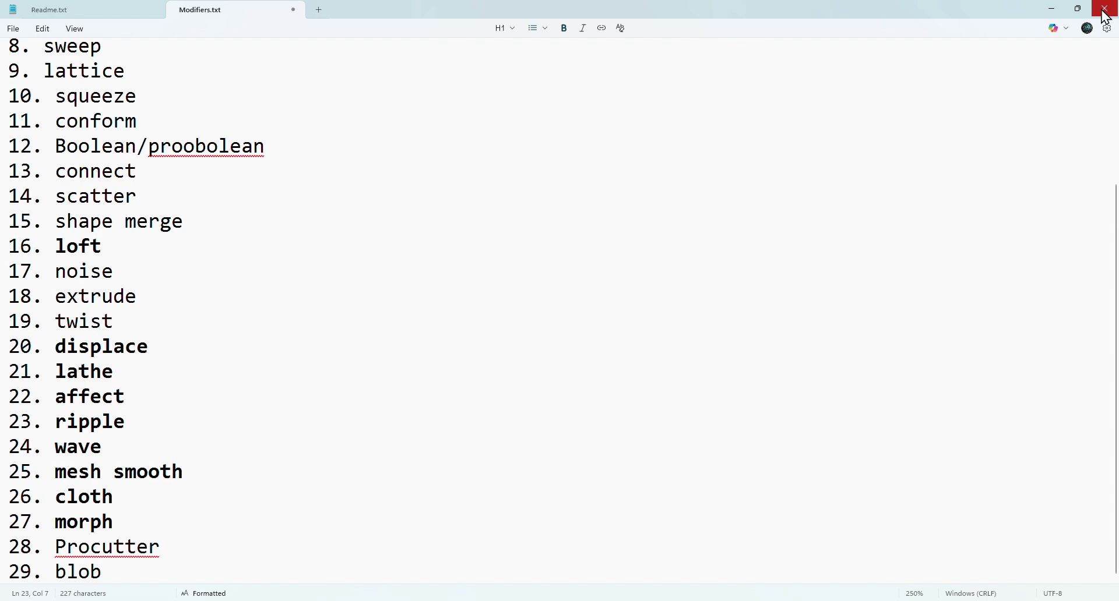
left_click(1053, 13)
Create a large rectangular plane in the empty space beside the Affect Region plane and keep it selected.
middle_click_drag(766, 295, 646, 336)
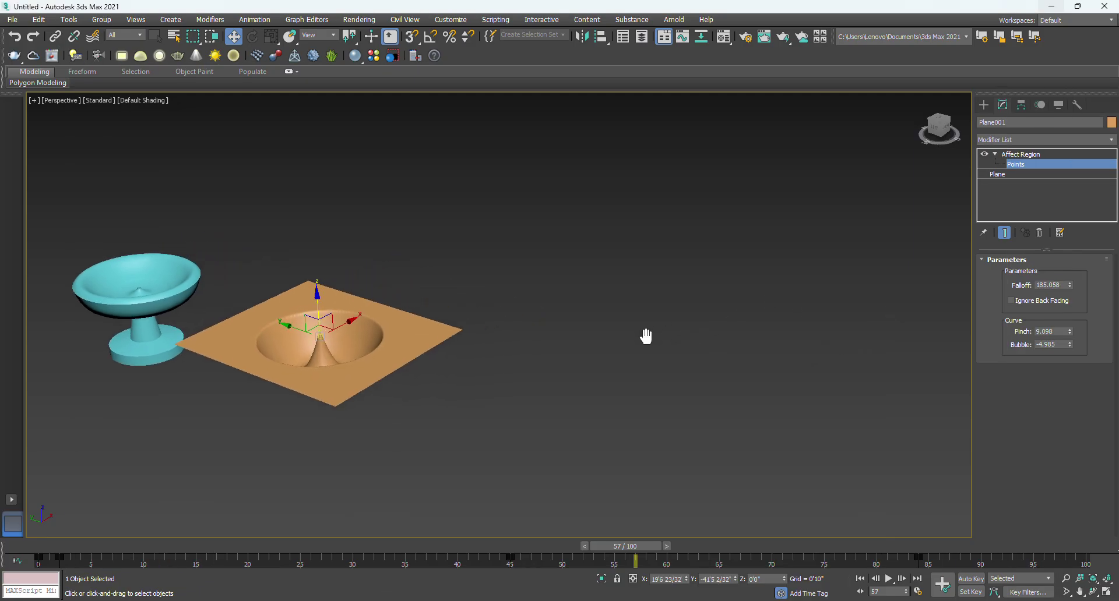
left_click(984, 105)
left_click(1067, 224)
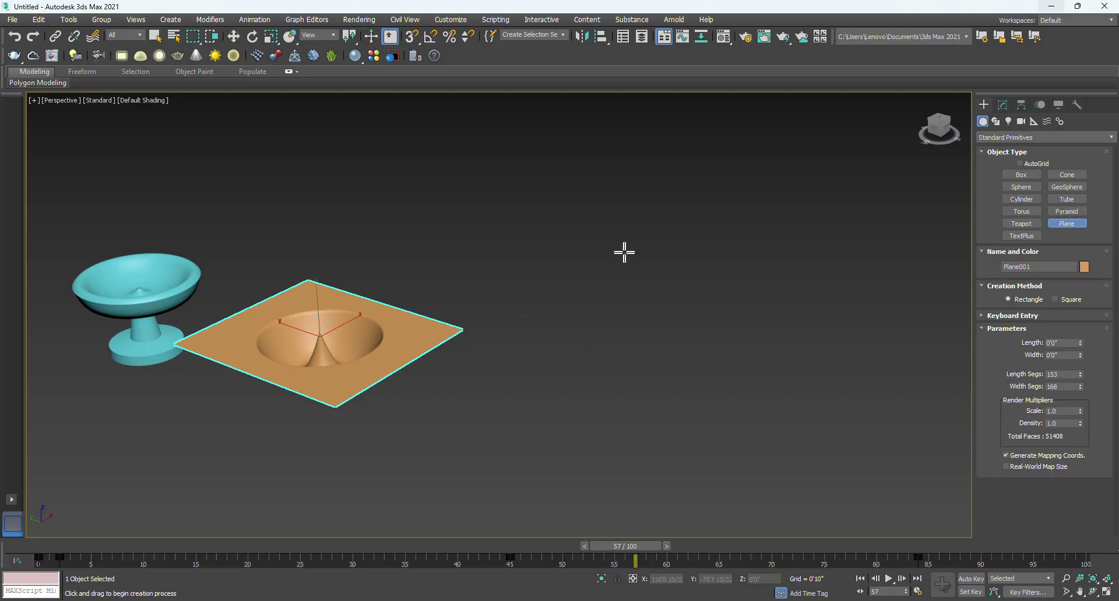
left_click_drag(639, 249, 694, 506)
key("w")
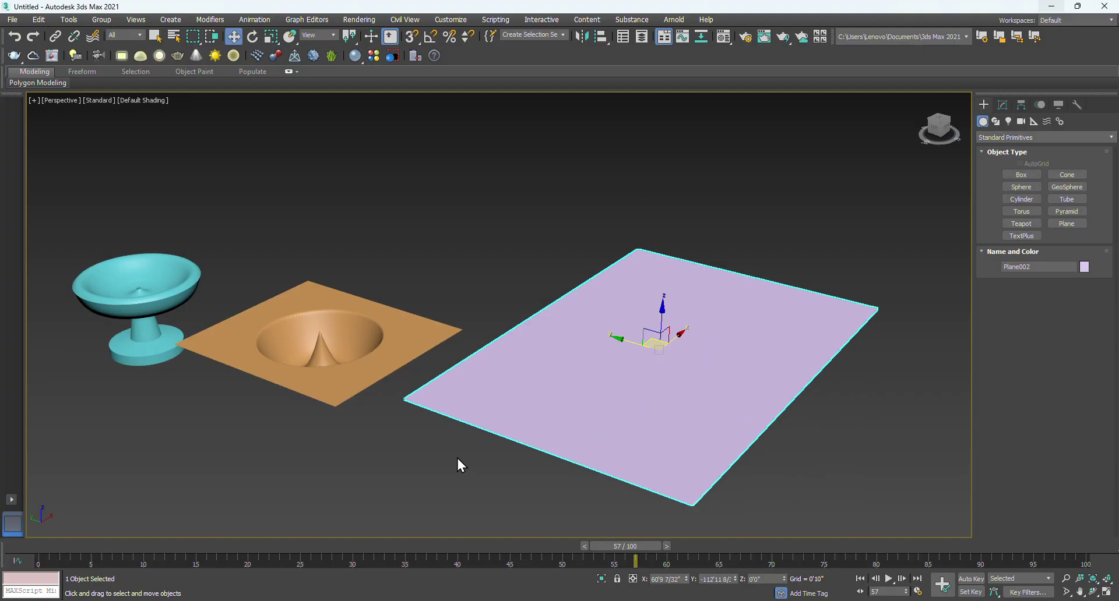
left_click(457, 456)
left_click(698, 377)
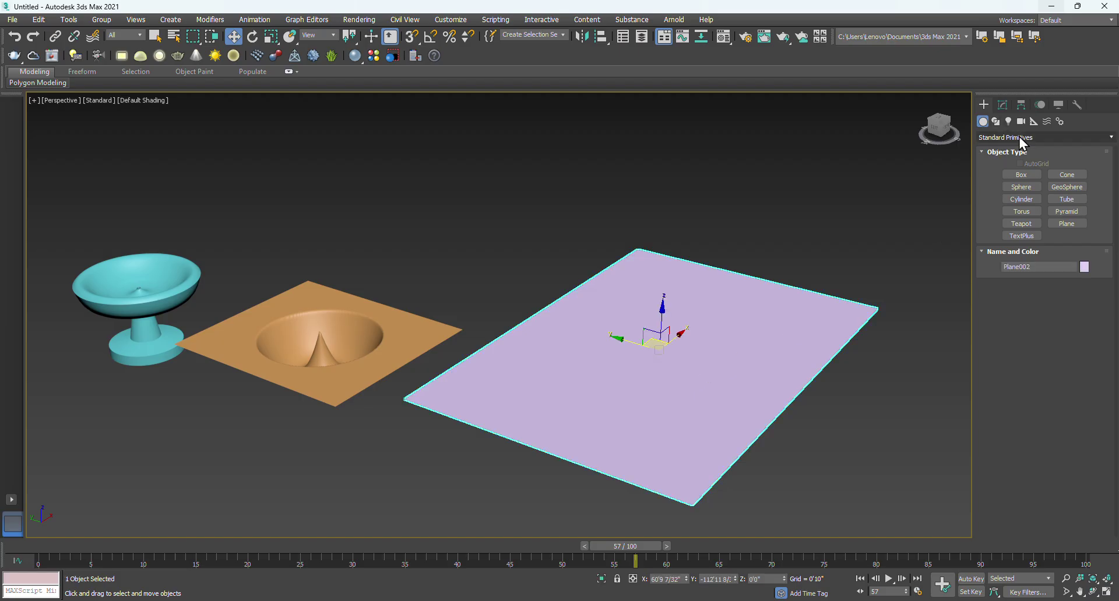
Apply the Ripple modifier to the new plane.
left_click(1003, 106)
left_click(1022, 140)
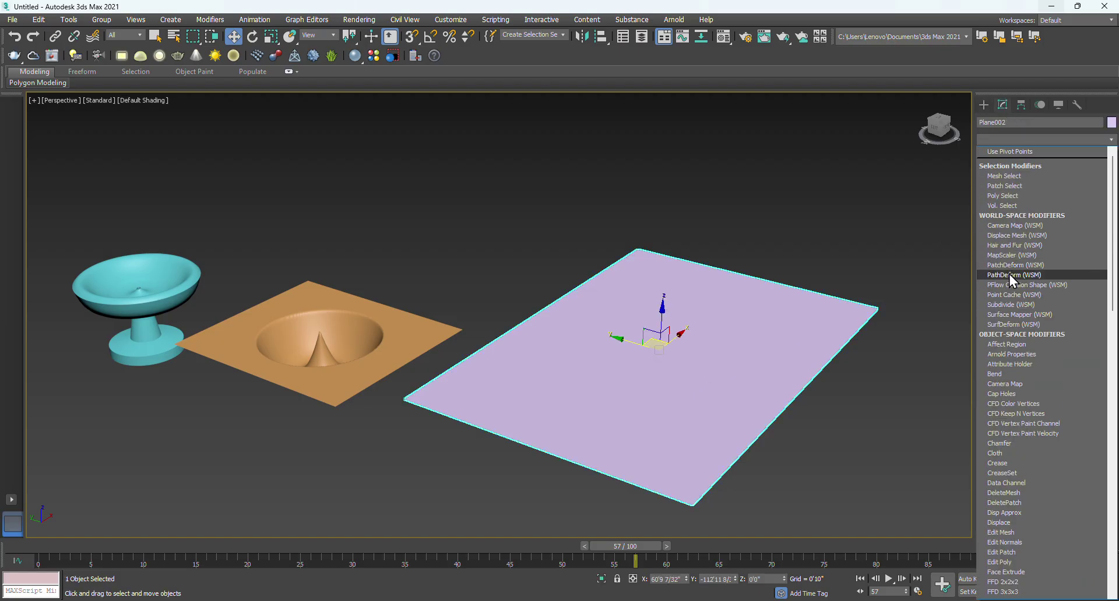
key("r")
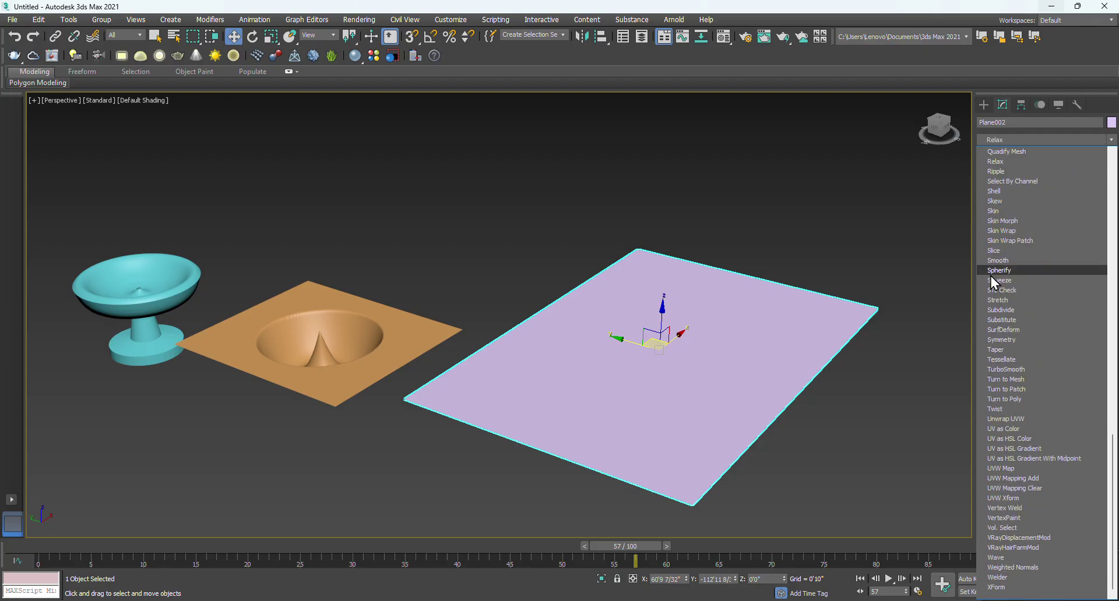
left_click(1004, 172)
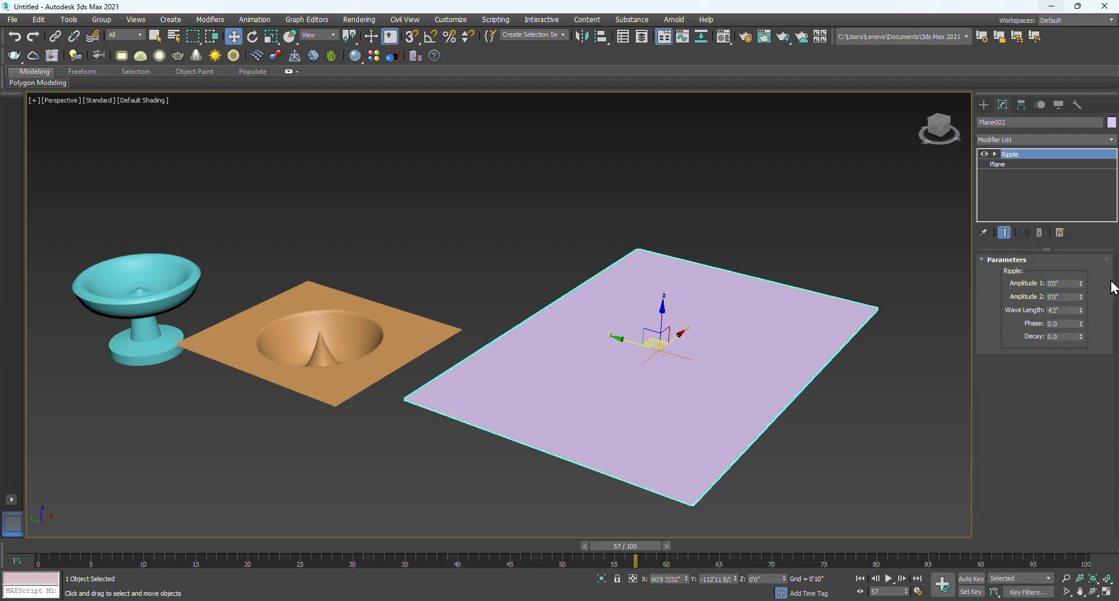
Set the Ripple's Amplitude 1 to 0'7 15/32", Amplitude 2 to 1'1 19/32" and Wave Length to 7'8 20/32".
left_click_drag(1079, 284, 17, 76)
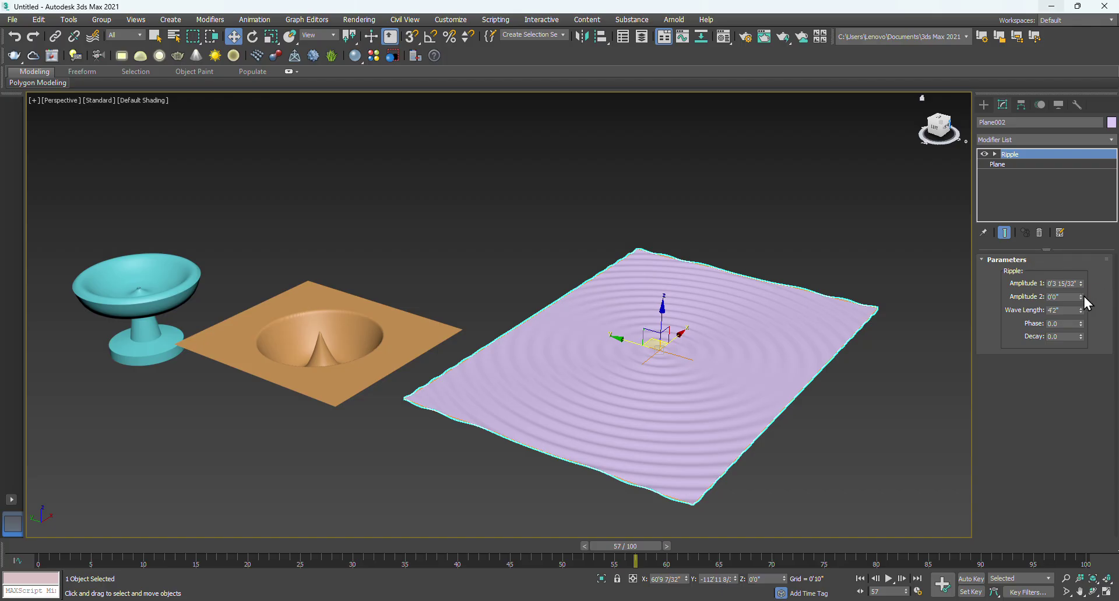
left_click_drag(1081, 297, 1081, 79)
left_click_drag(1080, 312, 1114, 259)
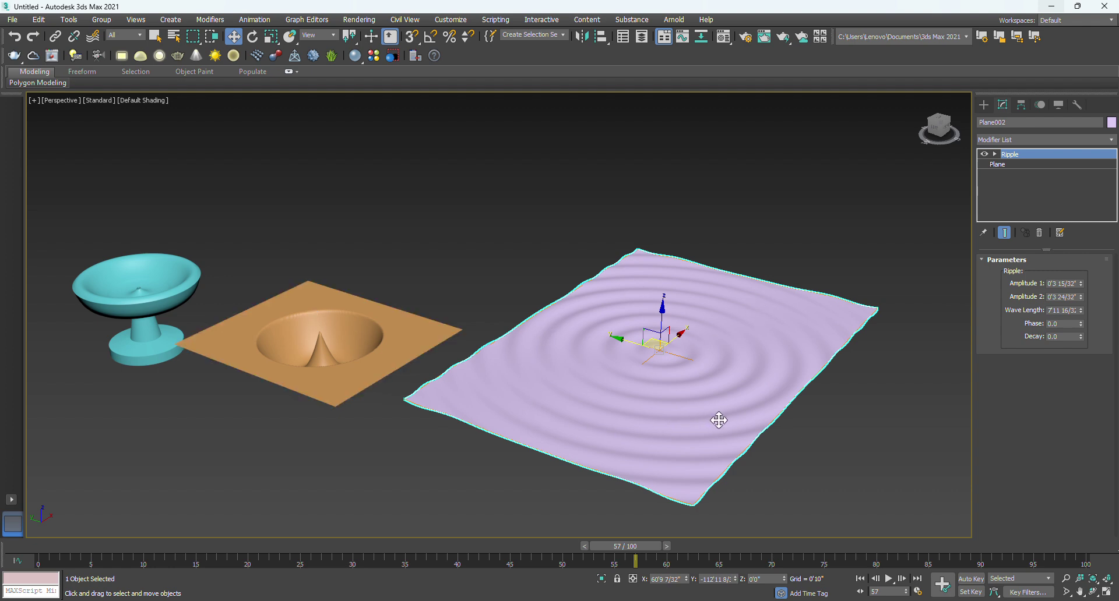
mouse_move(1082, 340)
left_mouse_down()
mouse_move(1082, 301)
mouse_move(1084, 344)
left_mouse_up()
left_click_drag(1082, 283, 1079, 215)
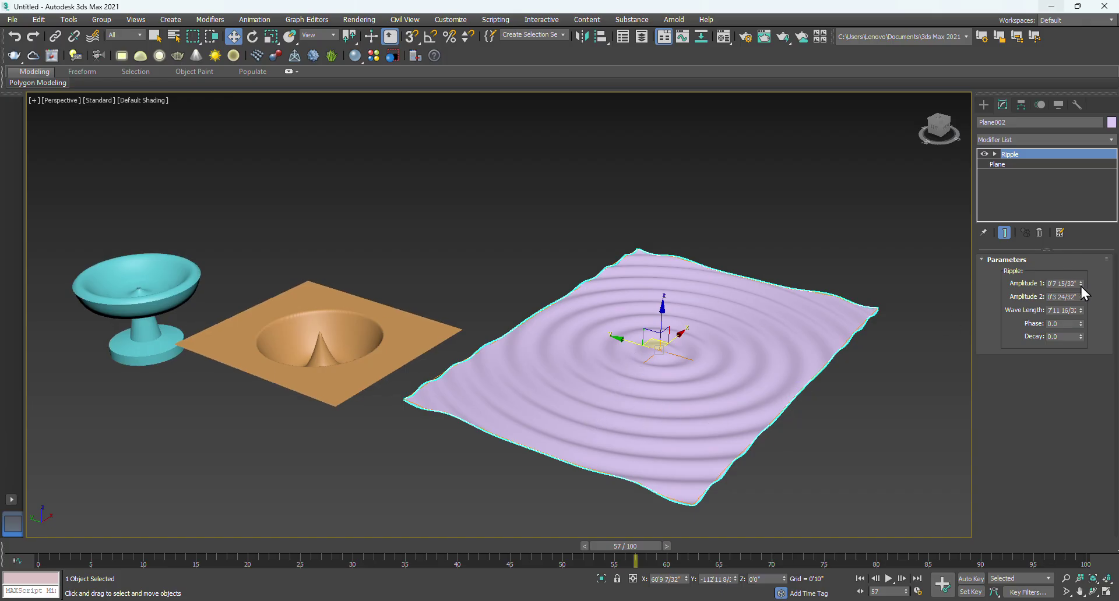
left_click_drag(1082, 299, 1078, 147)
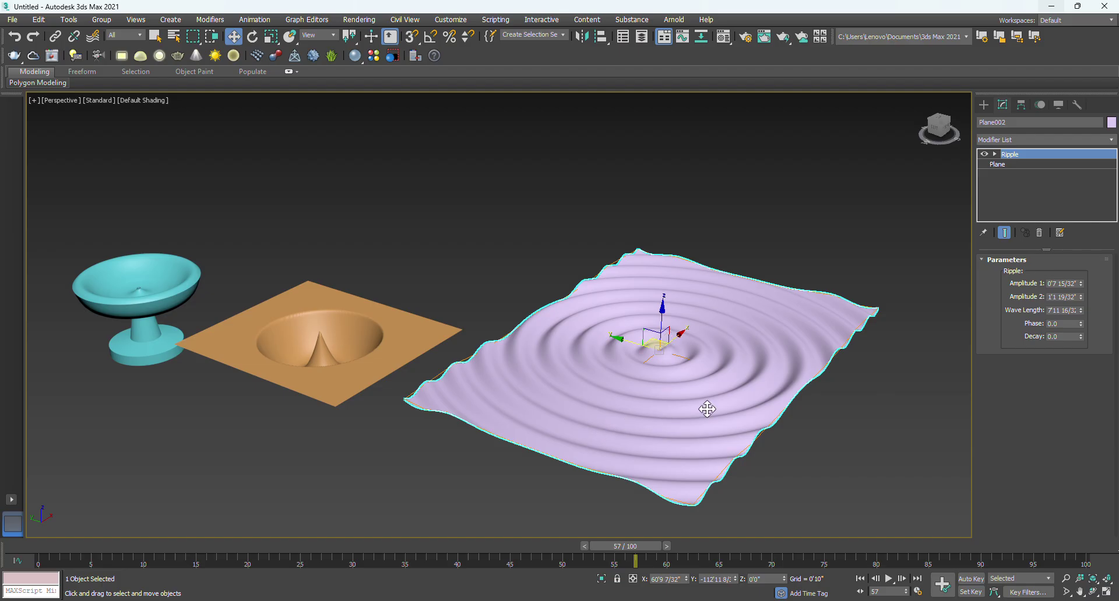
left_click_drag(1081, 309, 1079, 311)
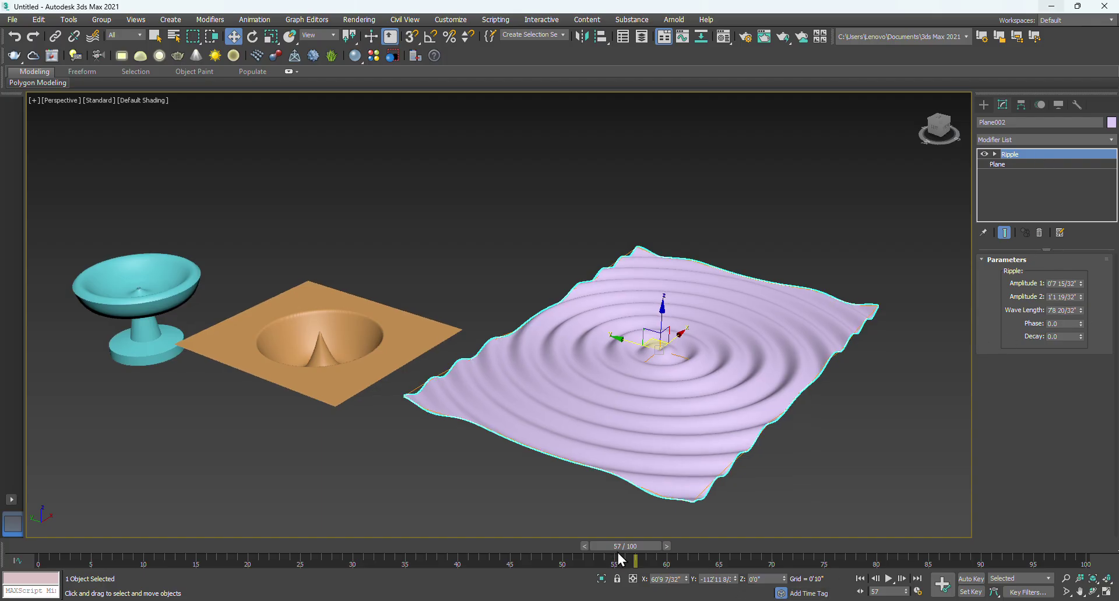
Turn on Auto Key at frame 0, and at frame 20 keyframe Ripple Amplitude 1 at 1'0 3/32", Amplitude 2 at 2'7 27/32" and Wave Length at 14'8 29/32".
left_click_drag(623, 547, 23, 546)
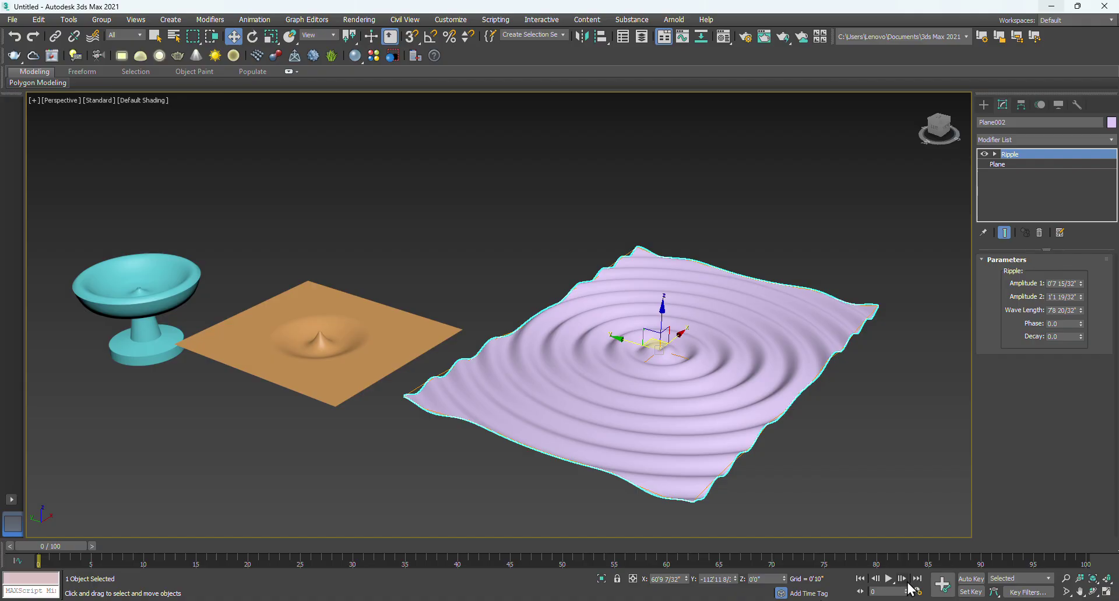
left_click(968, 579)
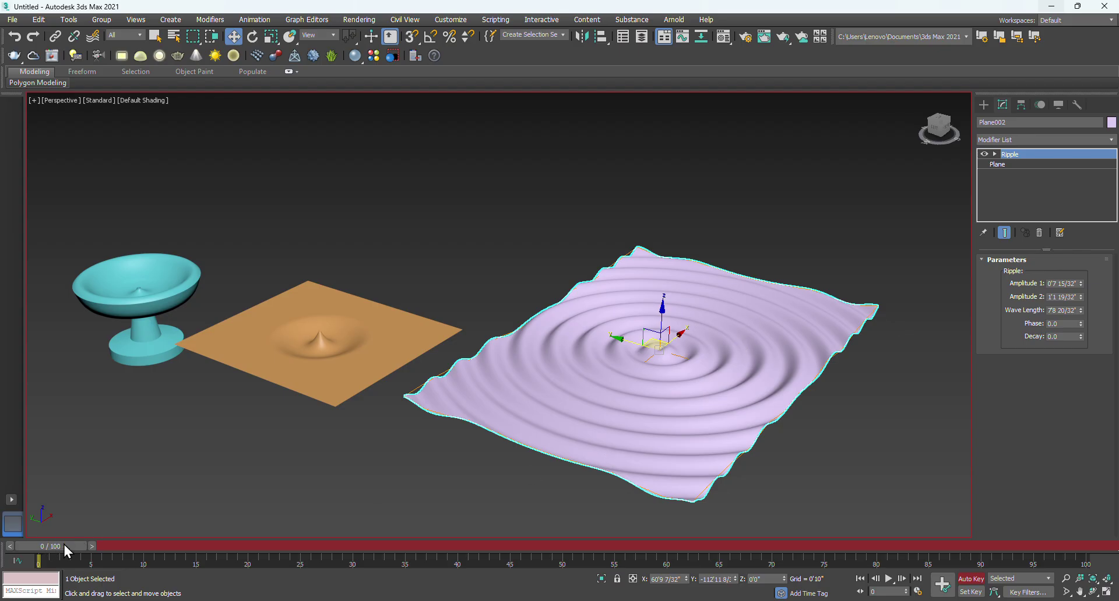
left_click_drag(65, 546, 272, 548)
key("w")
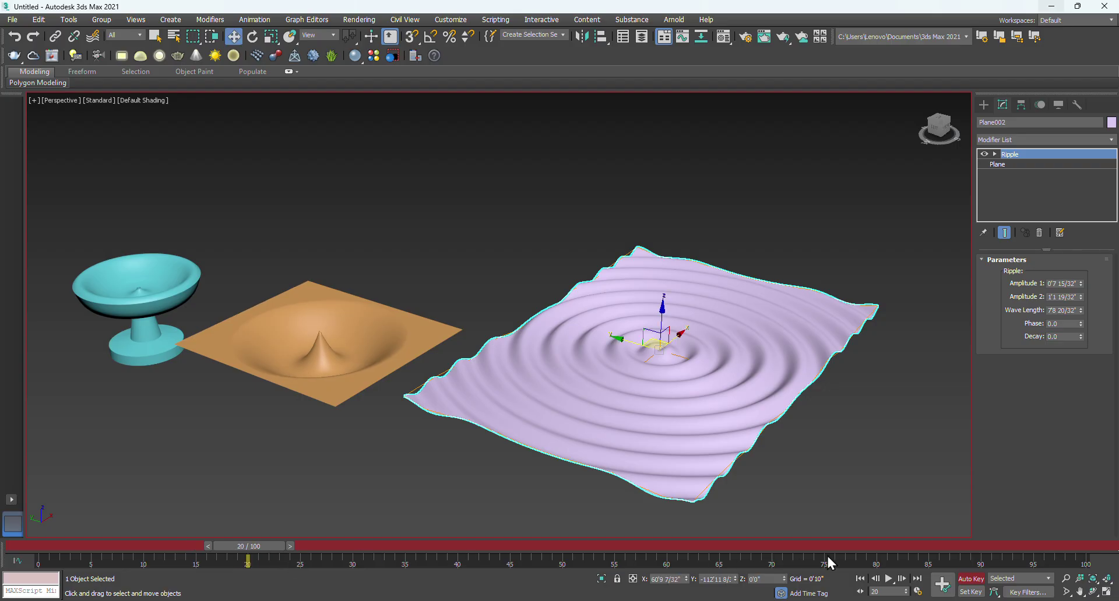
left_click_drag(1082, 283, 1079, 247)
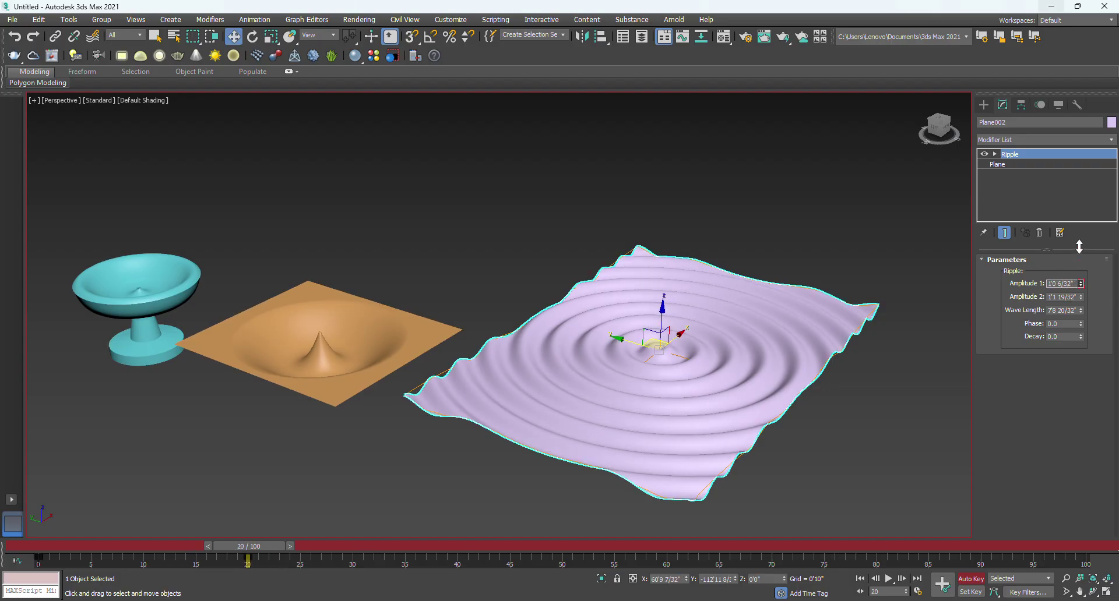
left_click_drag(1081, 298, 1083, 220)
left_click_drag(1082, 319, 1079, 257)
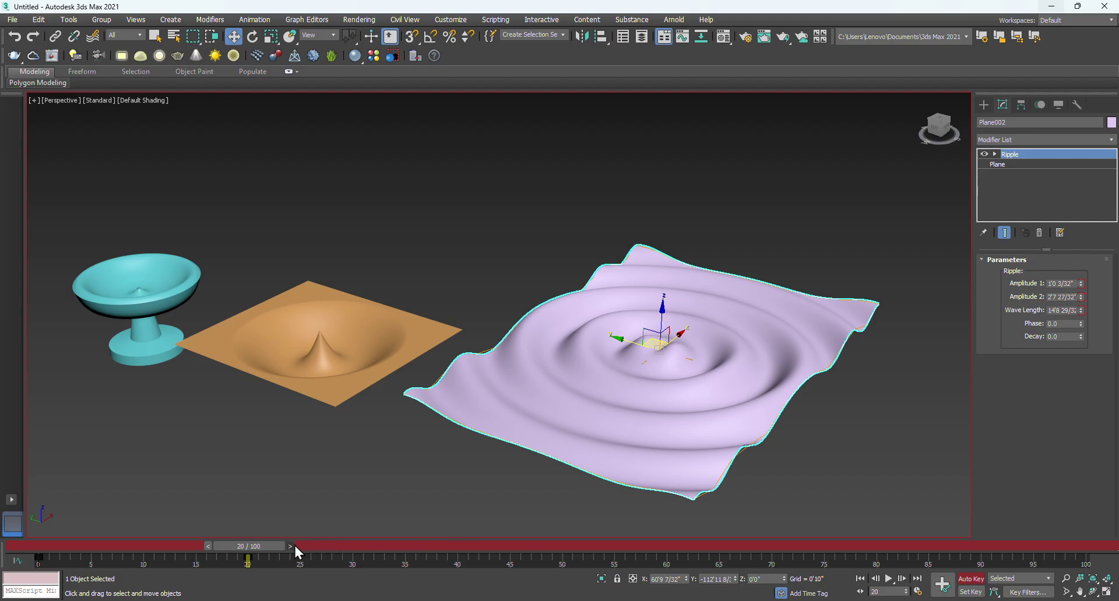
At frame 40, keyframe the Ripple's Amplitude 1 at 2'9 14/32" and Wave Length at 25'9 20/32".
left_click_drag(272, 548, 484, 547)
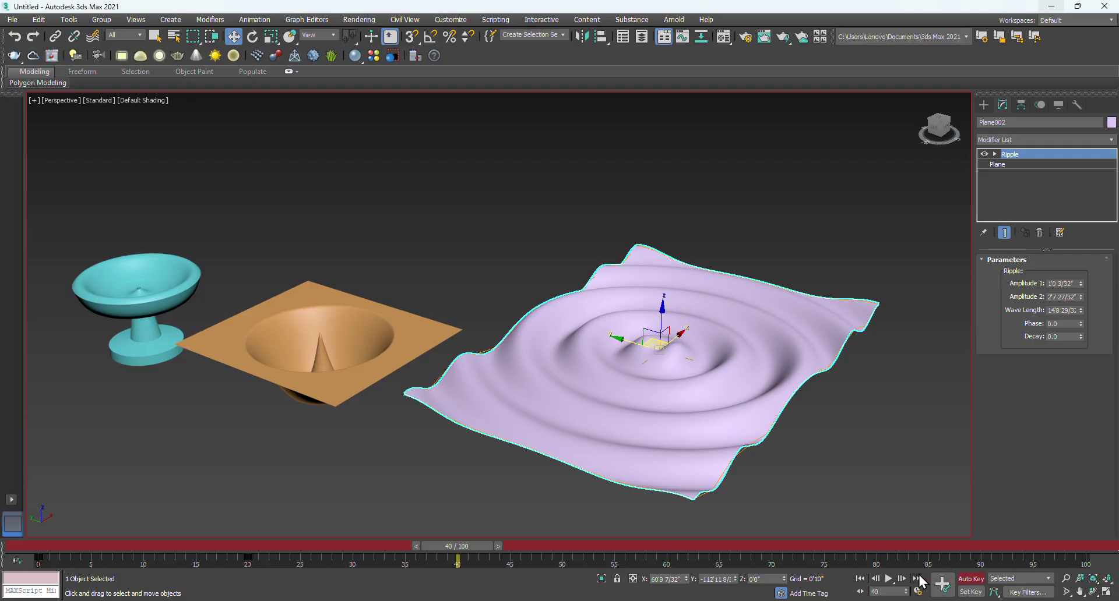
left_click_drag(1083, 284, 1080, 179)
left_click_drag(1081, 311, 1081, 198)
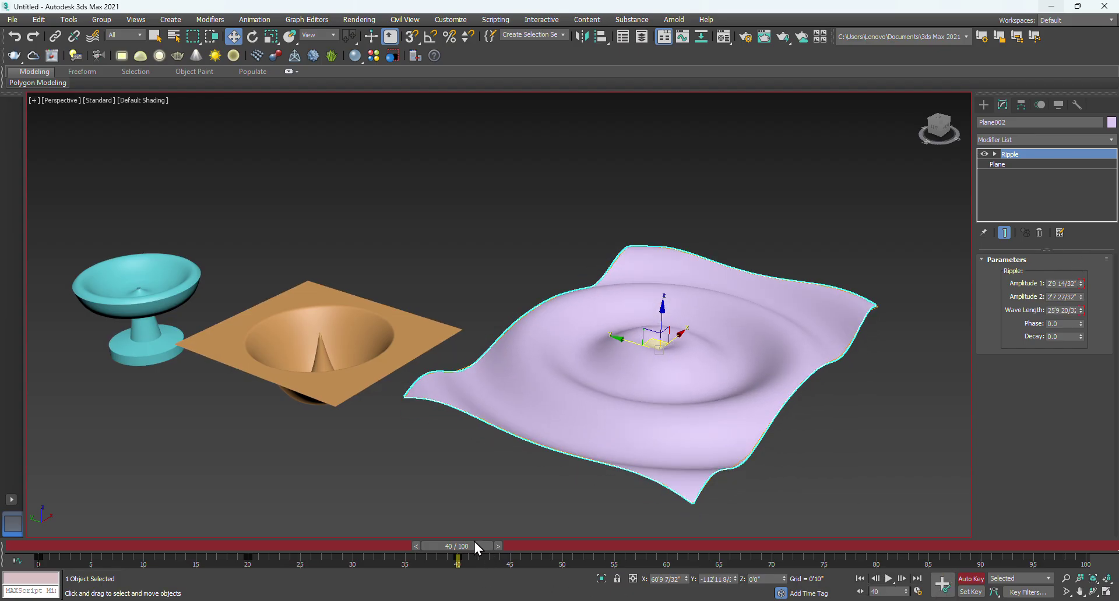
At frame 75, keyframe the Ripple's Wave Length at 40'9 7/32" and set a key.
left_click_drag(474, 545, 836, 535)
key("w")
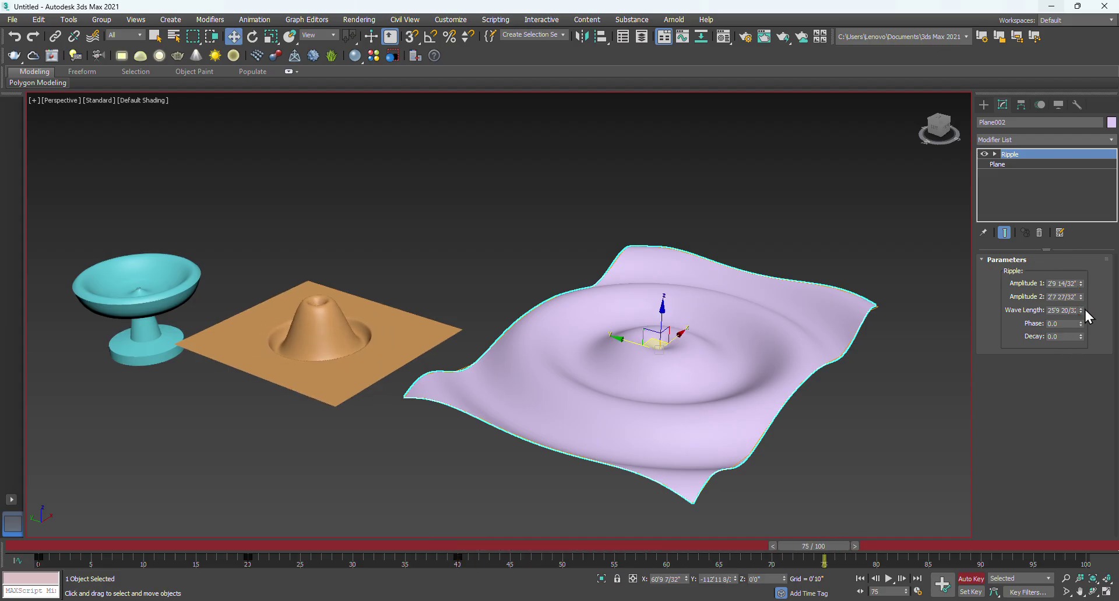
left_click_drag(1084, 311, 1086, 287)
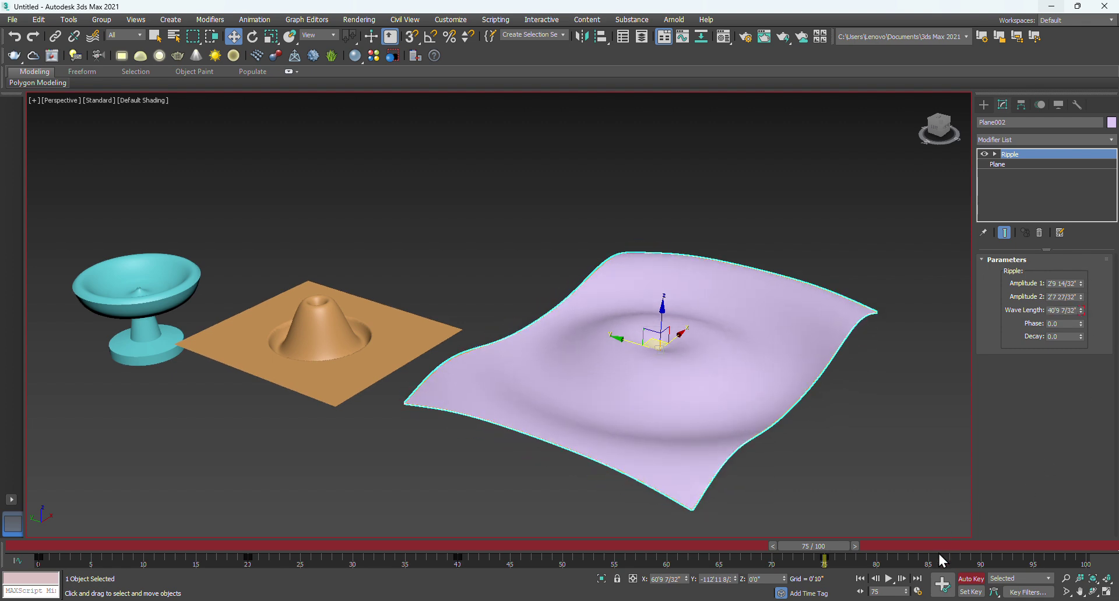
left_click(943, 588)
At frame 100, keyframe the Ripple's Amplitude 1 at 1'1 22/32" and Wave Length at 4'10 22/32", and turn off Auto Key.
left_click_drag(826, 551, 1072, 547)
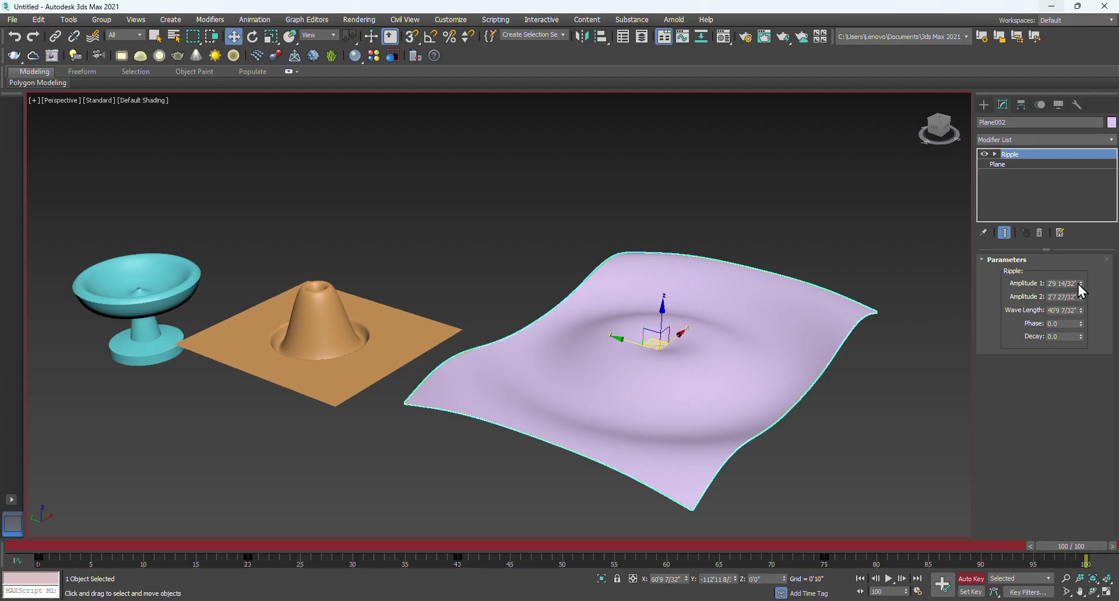
left_click_drag(1082, 282, 1078, 402)
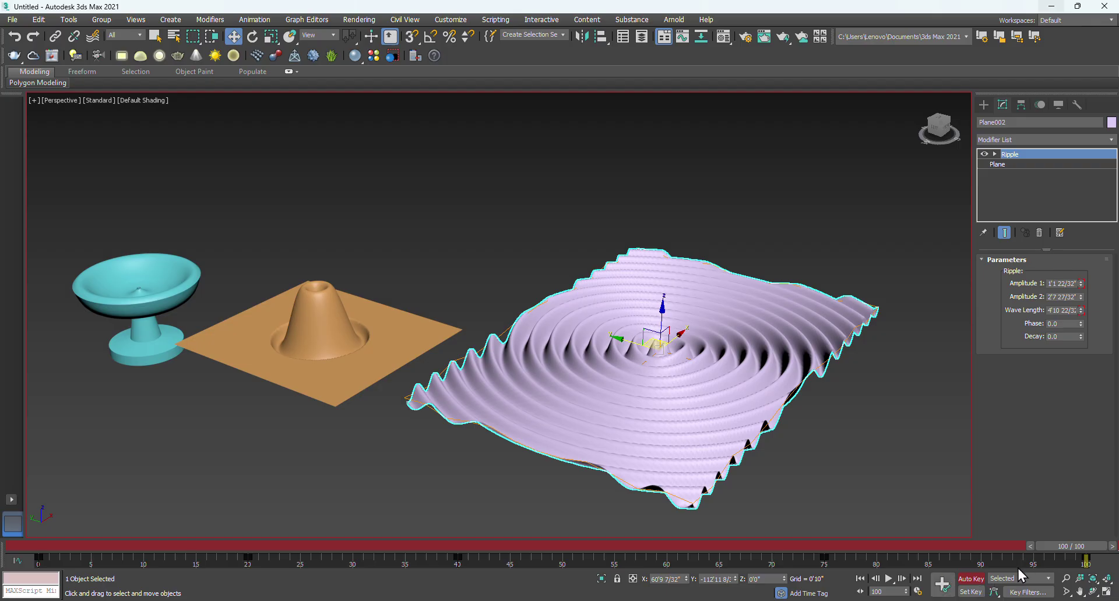
left_click(972, 579)
Return to frame 0, play the Ripple animation and stop it at frame 16.
left_click_drag(1063, 547, 15, 490)
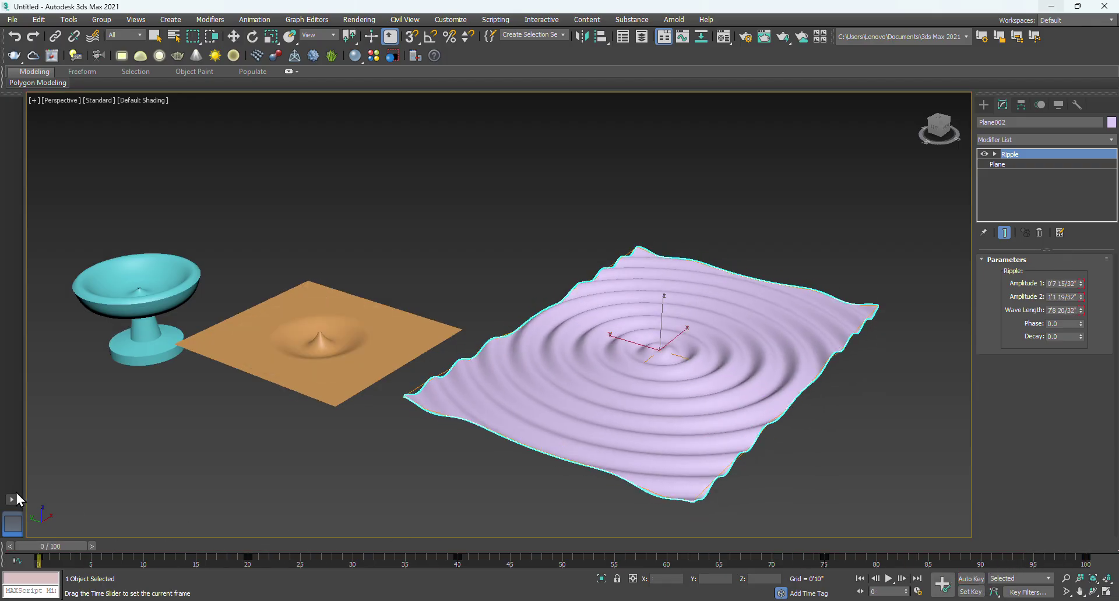
left_click(890, 578)
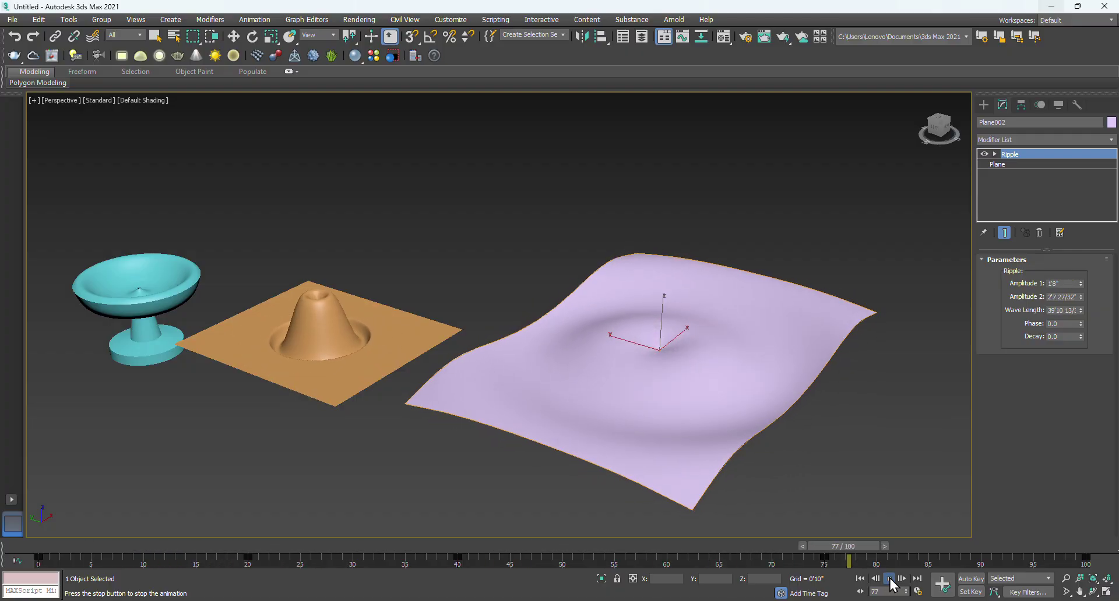
left_click(890, 579)
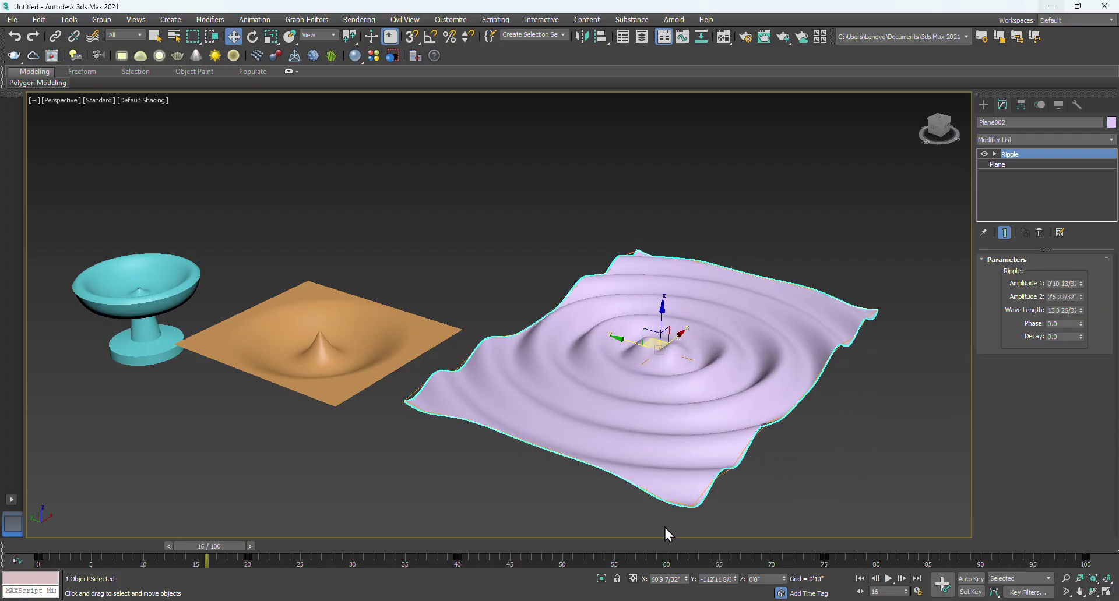
Move the orange Affect Region plane onto the centre of the rippled plane.
left_click(386, 364)
left_click_drag(296, 325, 616, 333)
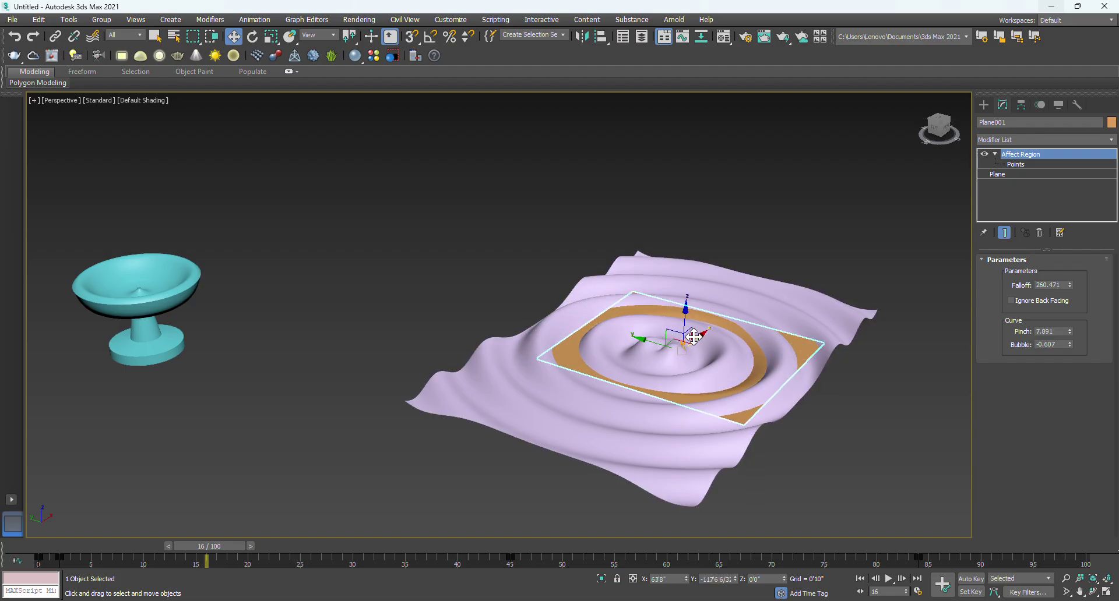
left_click_drag(694, 338, 627, 334)
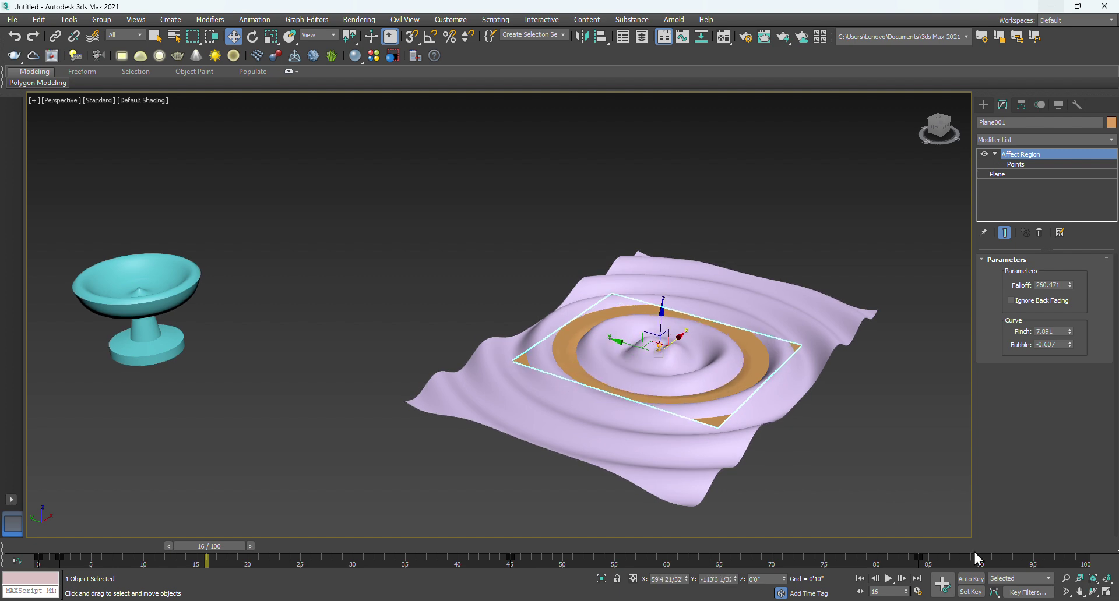
Play the combined Affect Region and Ripple animation, consult the Modifiers.txt list in Notepad, and return to 3ds Max.
left_click(889, 582)
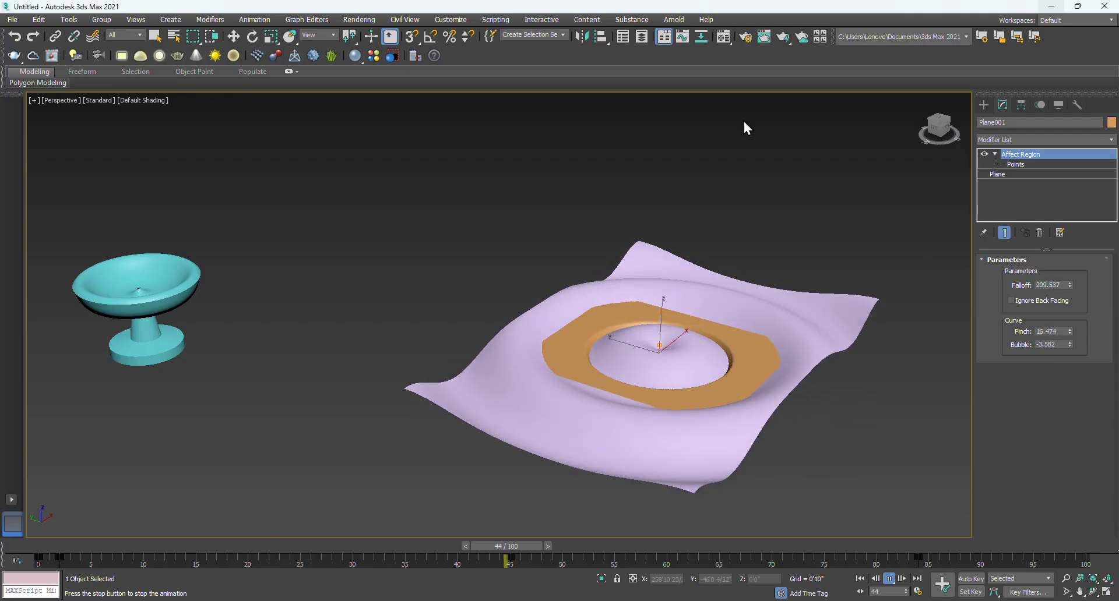
key("alt+Tab")
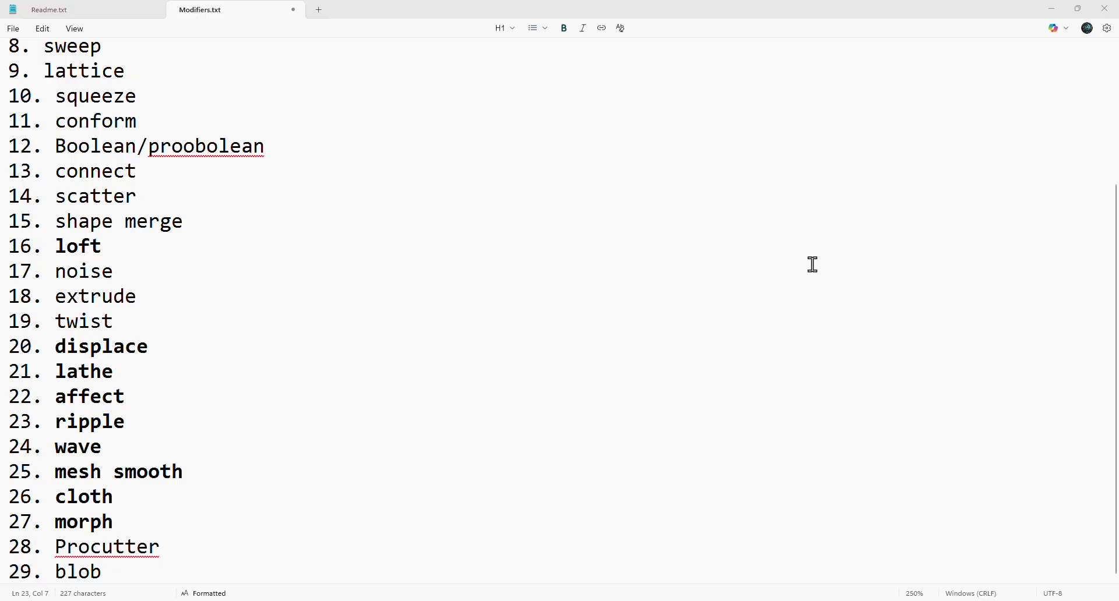
left_click(1056, 9)
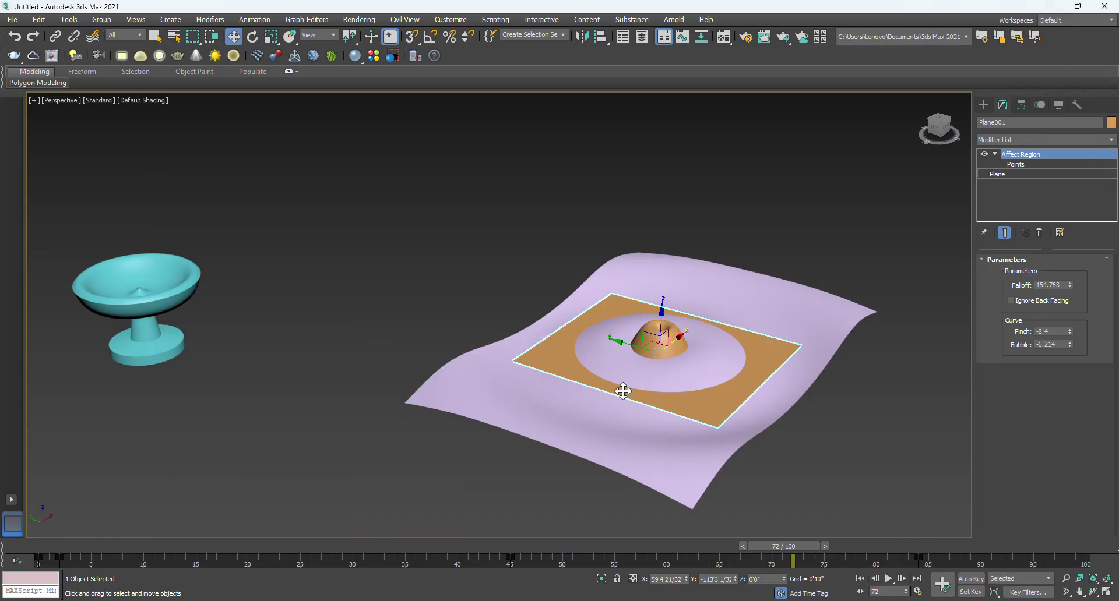
Create a tall box about 19'3" long, 27'10" wide and 93' high in the empty space beside the overlapping planes.
left_click(459, 331)
scroll(459, 331, "down", 4)
scroll(610, 371, "up", 4)
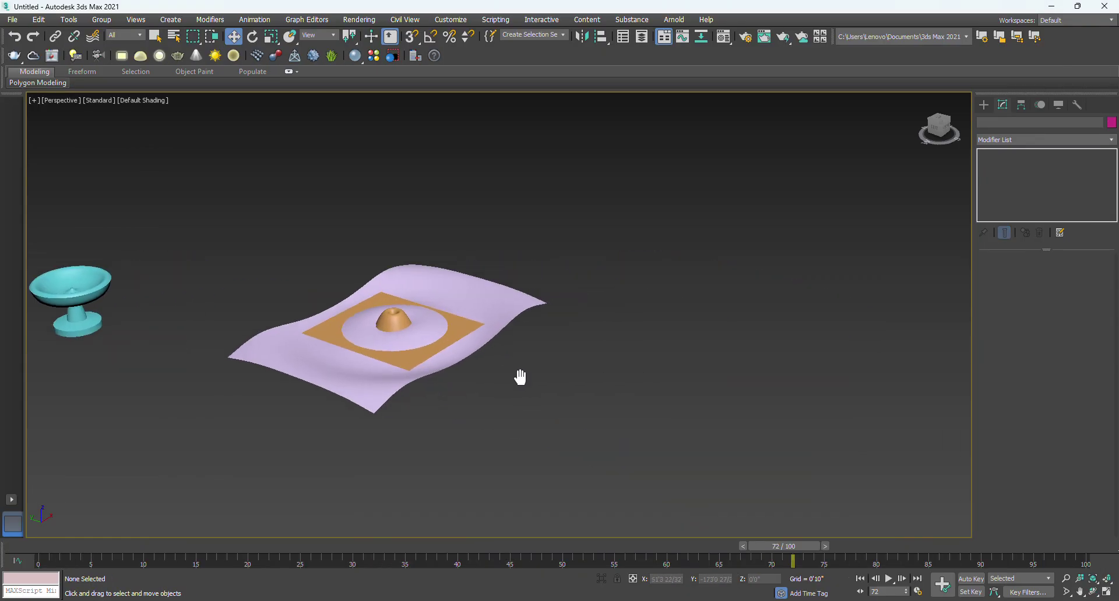
left_click(985, 105)
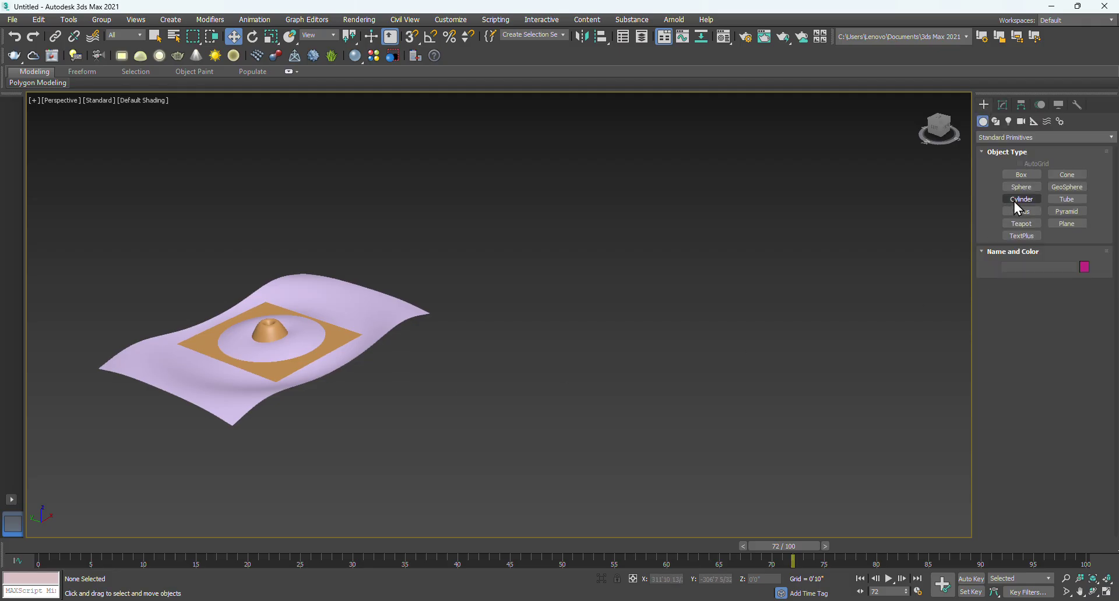
left_click(1022, 174)
left_click_drag(591, 358, 585, 407)
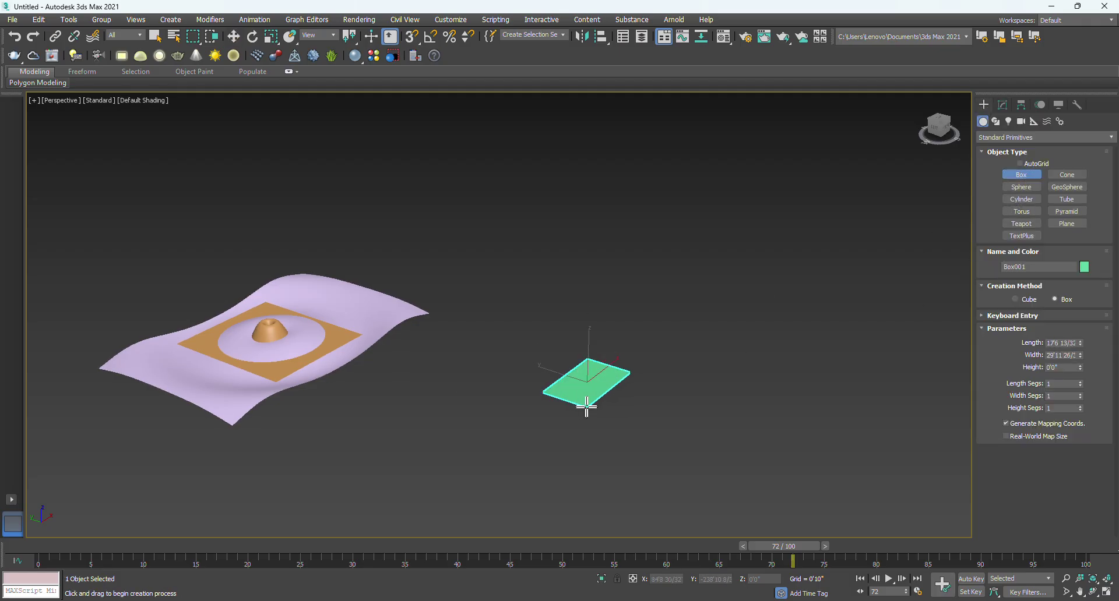
left_click(595, 379)
left_click(600, 154)
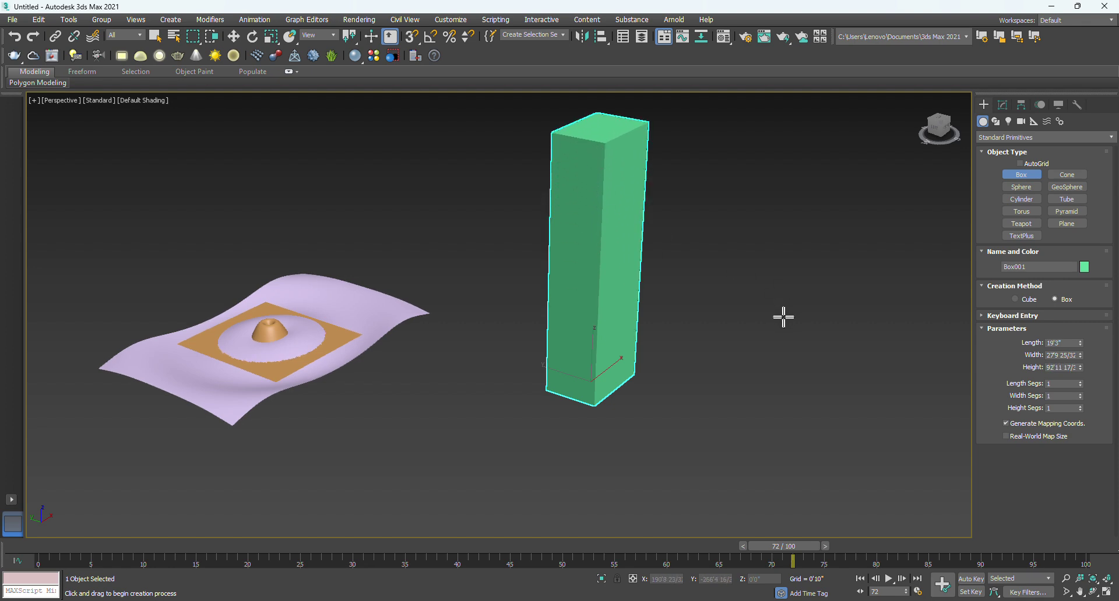
Show edged faces and give the tall box 83 length, 70 width and 86 height segments.
key("F4")
middle_click_drag(740, 340, 667, 368)
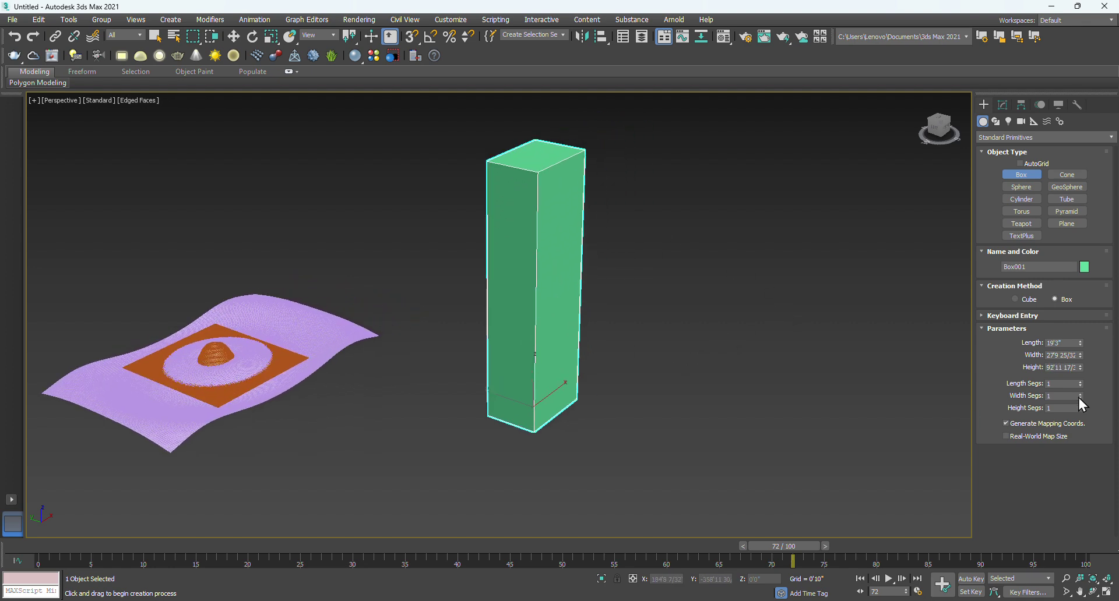
left_click_drag(1080, 384, 1076, 356)
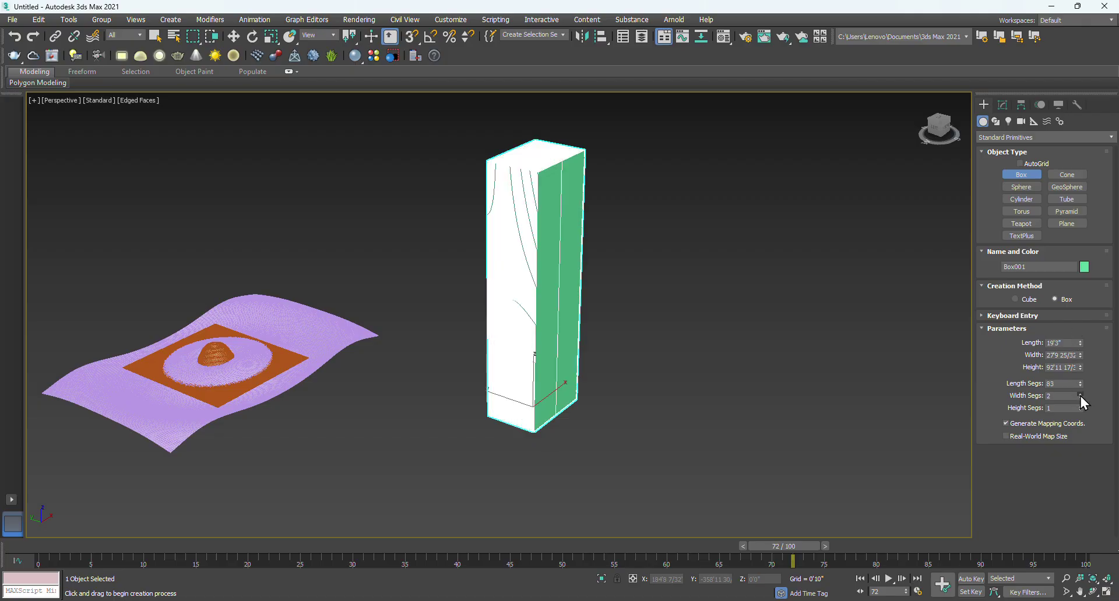
left_click_drag(1080, 396, 1080, 410)
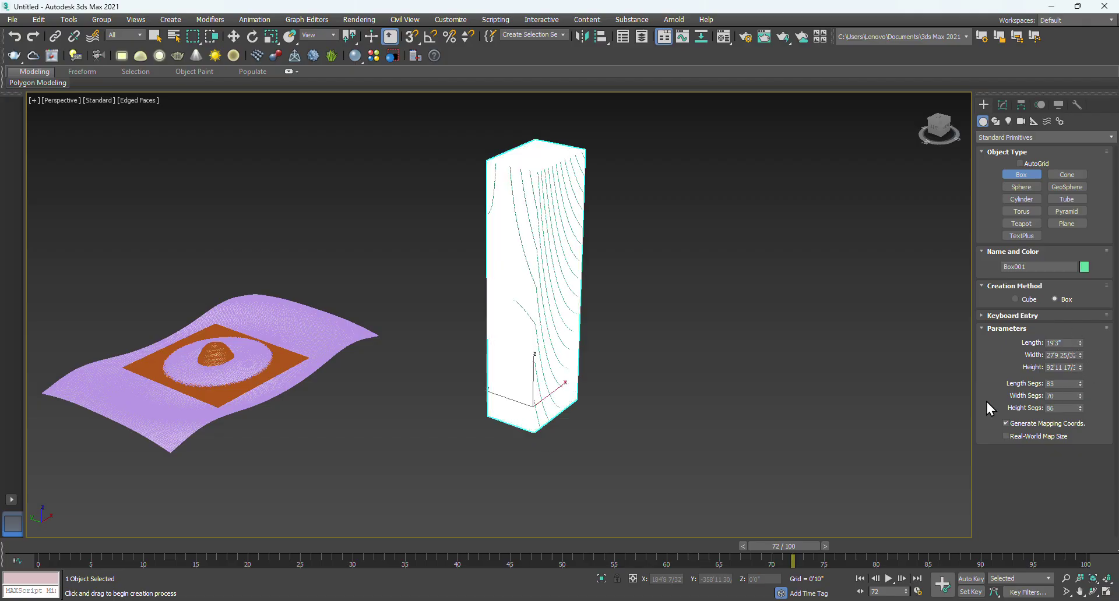
right_click(772, 333)
left_click(756, 348)
Clone the box along the Y axis as three copies spaced about 39' apart in a row.
middle_click_drag(754, 341, 654, 365)
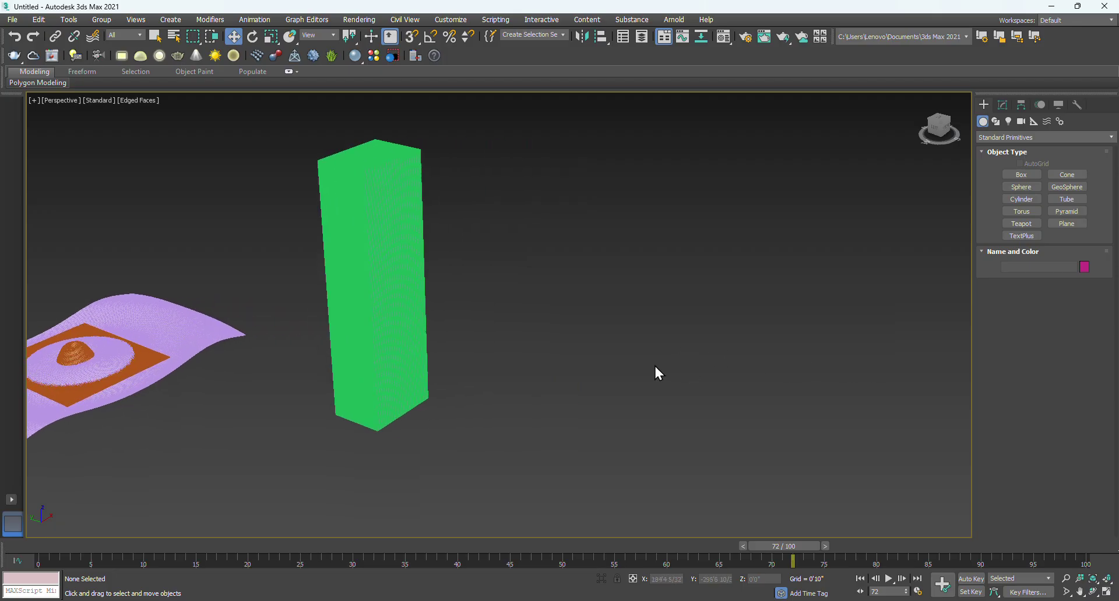
left_click(401, 309)
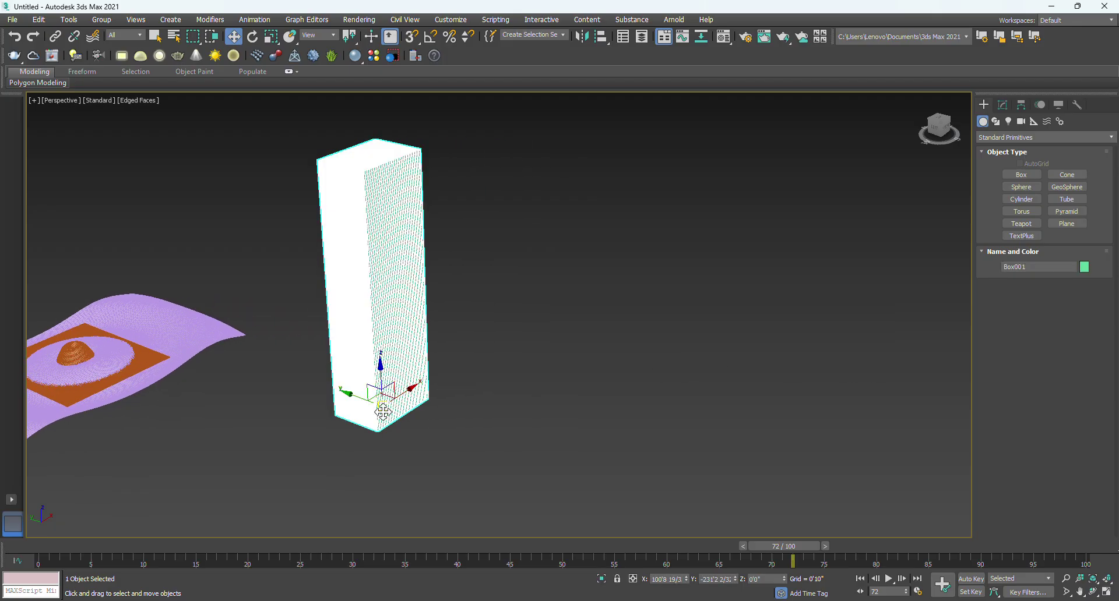
left_click_drag(348, 401, 445, 429, "shift")
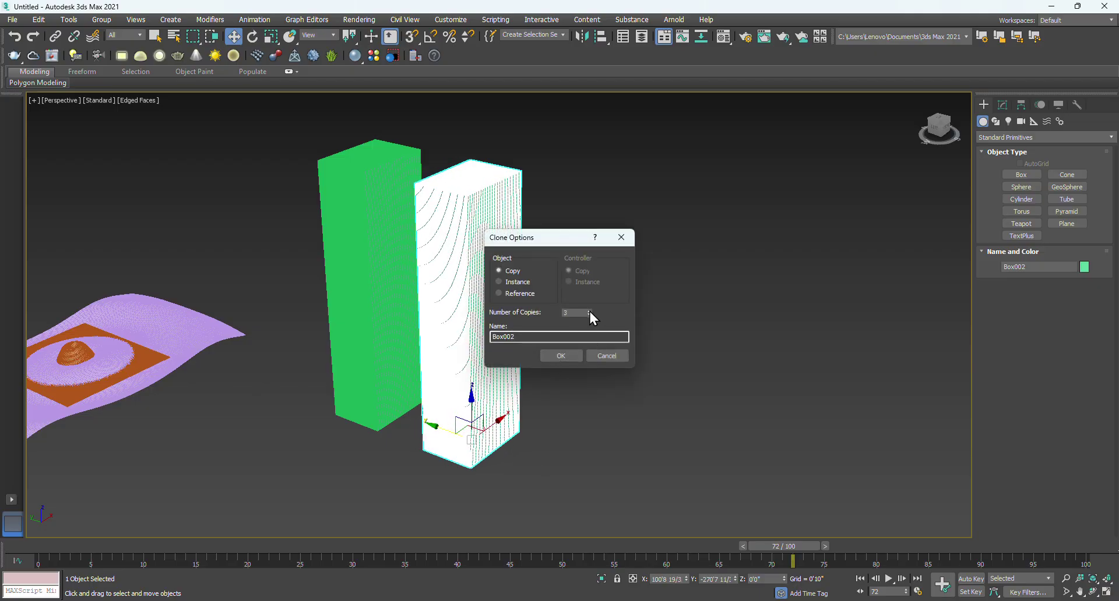
left_click(564, 357)
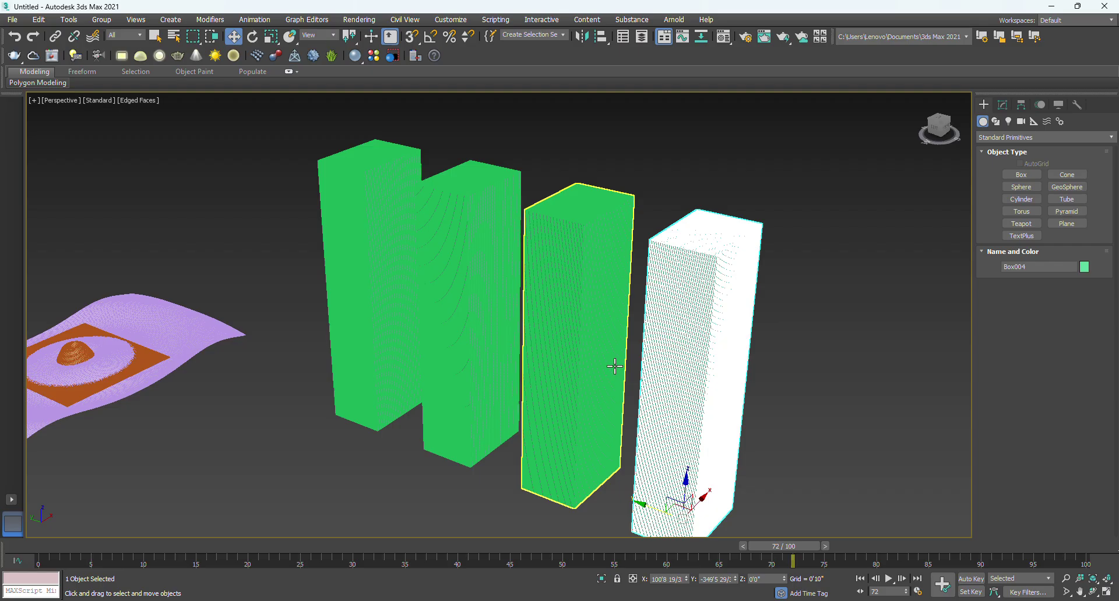
scroll(530, 397, "down", 5)
left_click(530, 412)
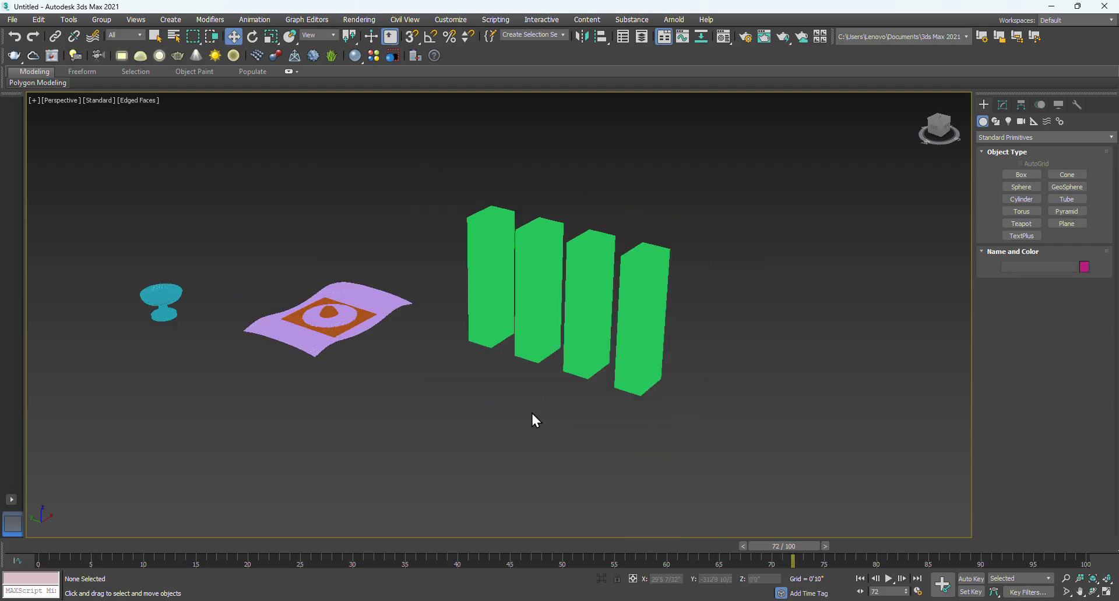
Add a Bend modifier to the second box with an angle of 194.
scroll(548, 373, "up", 6)
scroll(548, 382, "down", 5)
scroll(426, 397, "up", 4)
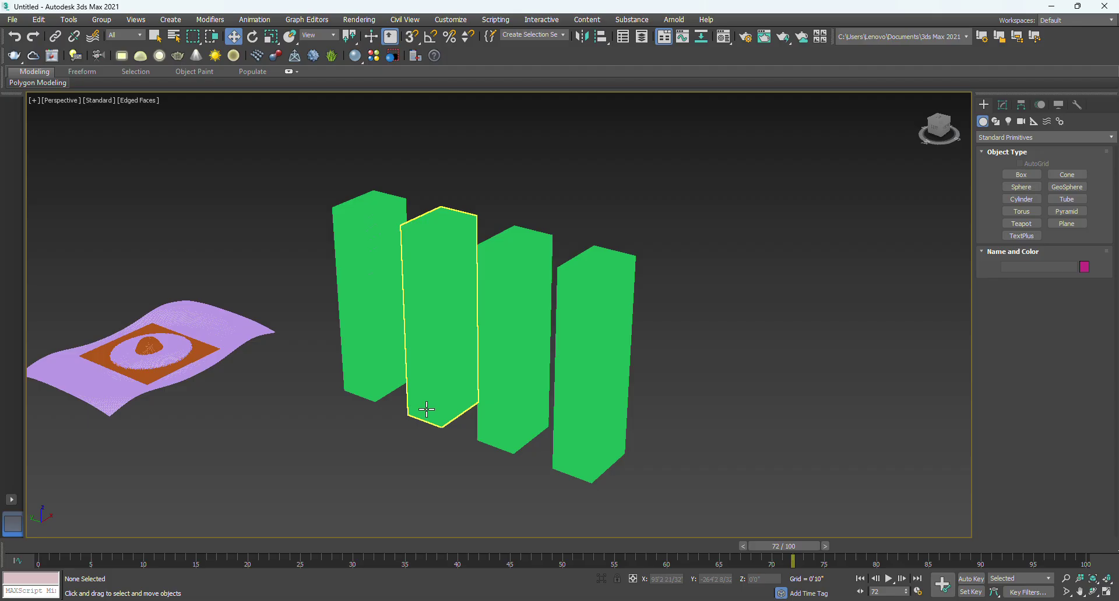
middle_click_drag(427, 407, 465, 364)
left_click(468, 290)
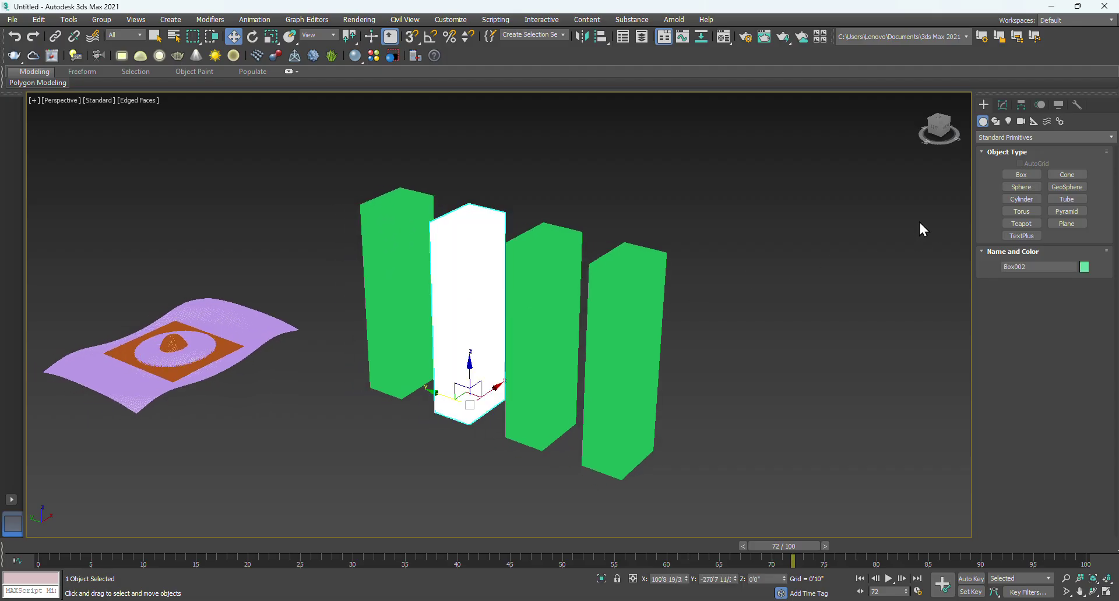
left_click(1002, 104)
left_click(1021, 140)
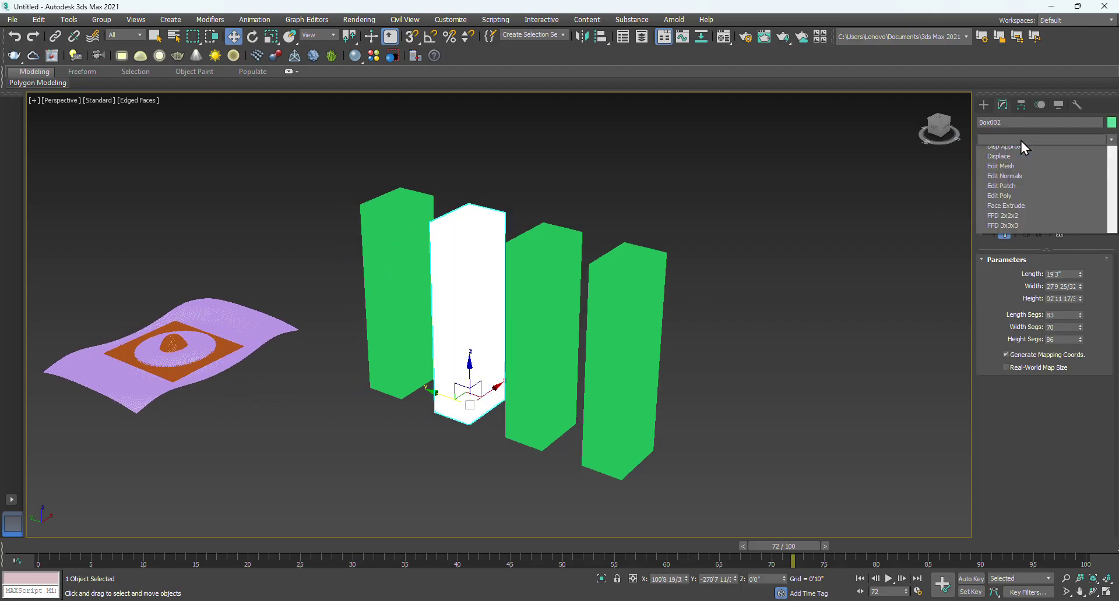
scroll(990, 208, "down", 10)
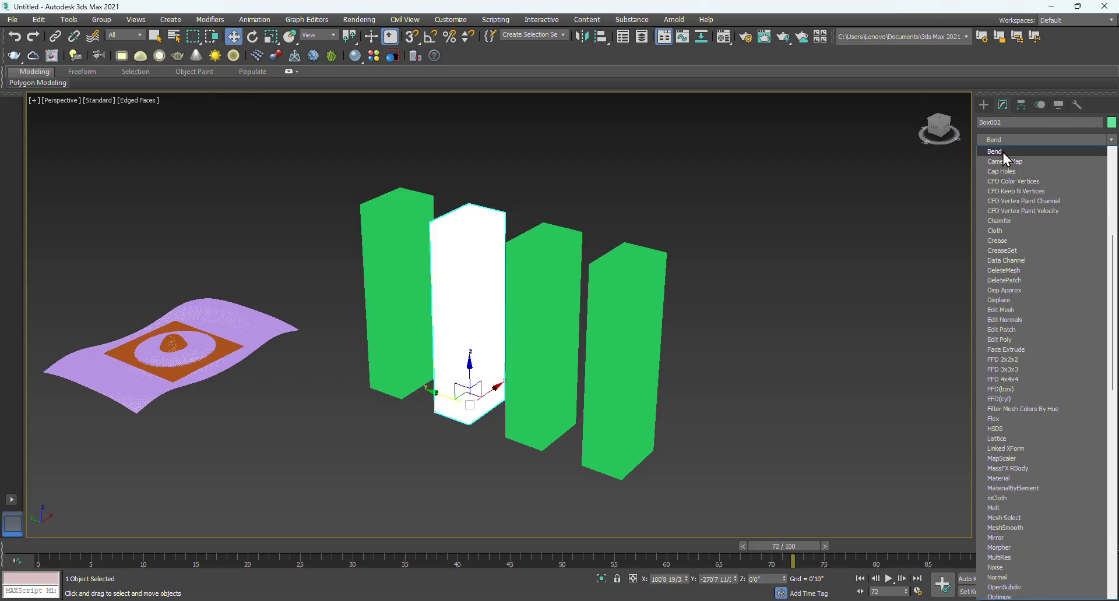
left_click(1004, 153)
left_click_drag(1076, 283, 999, 166)
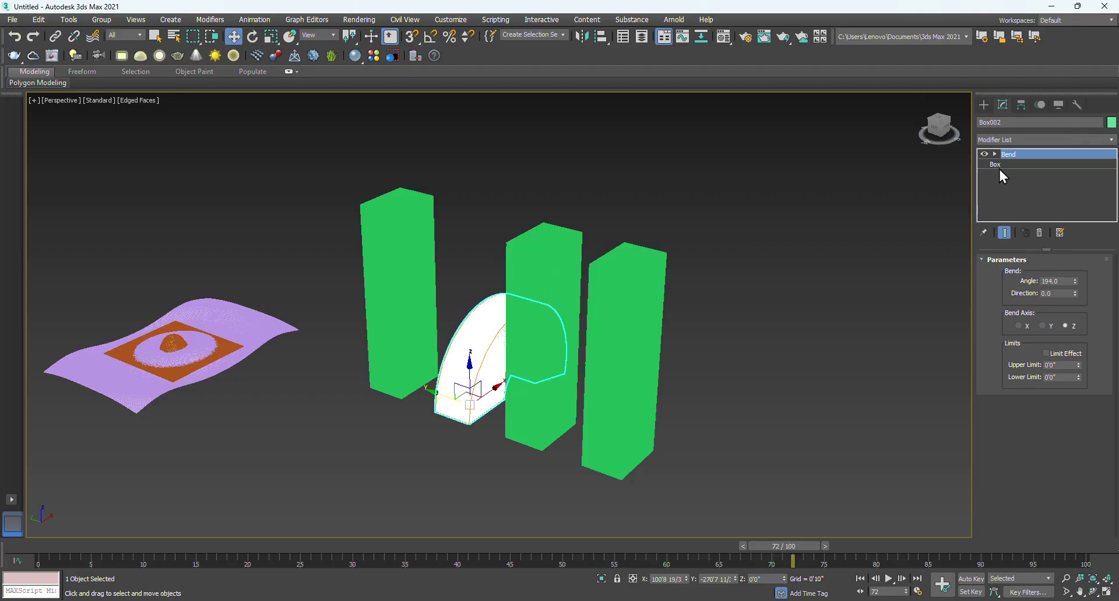
left_click(754, 364)
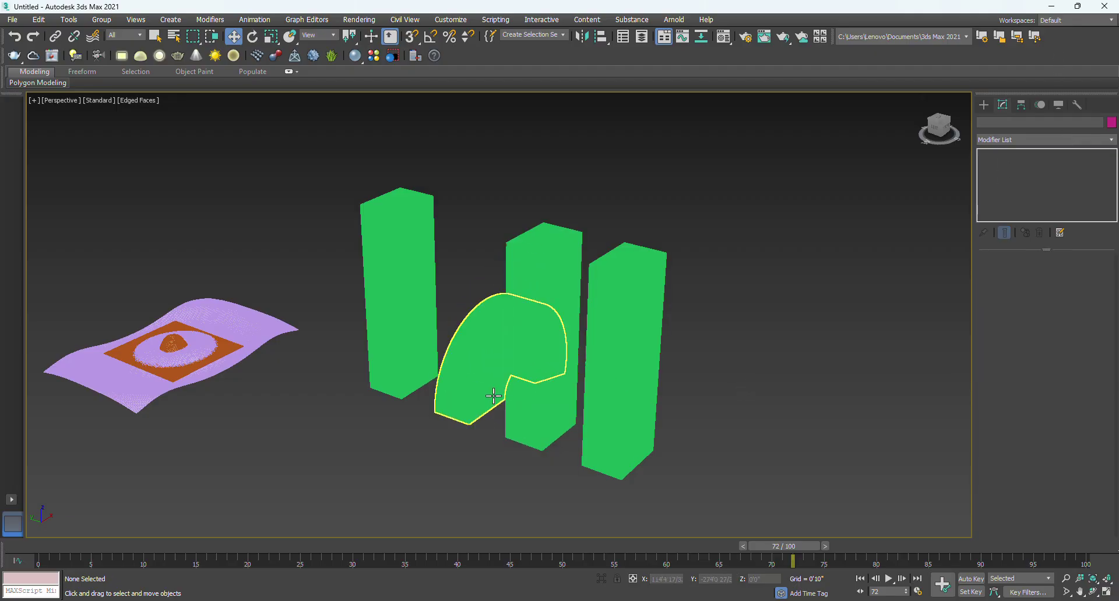
Turn off edged faces and apply a Twist modifier to the third box, raising its angle for a strong spiral around Z.
key("F4")
left_click(561, 311)
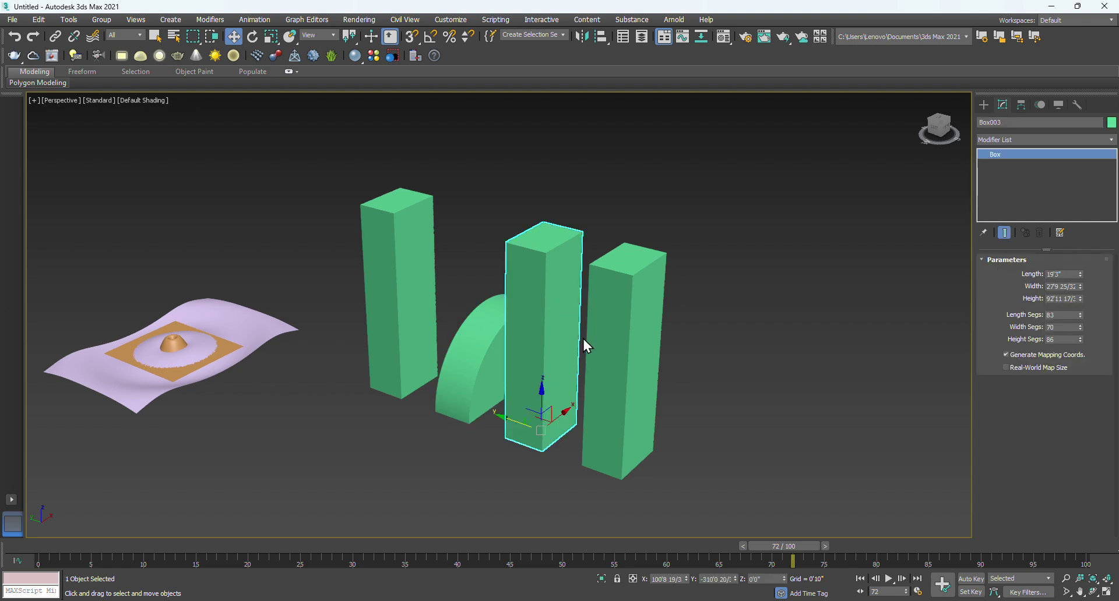
left_click(1020, 141)
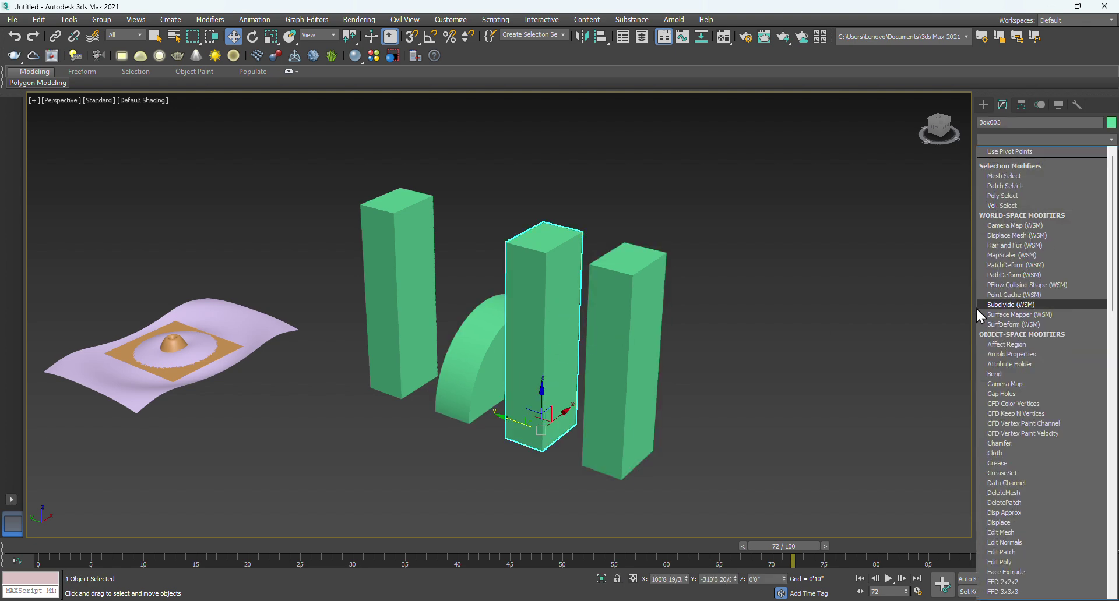
key("t")
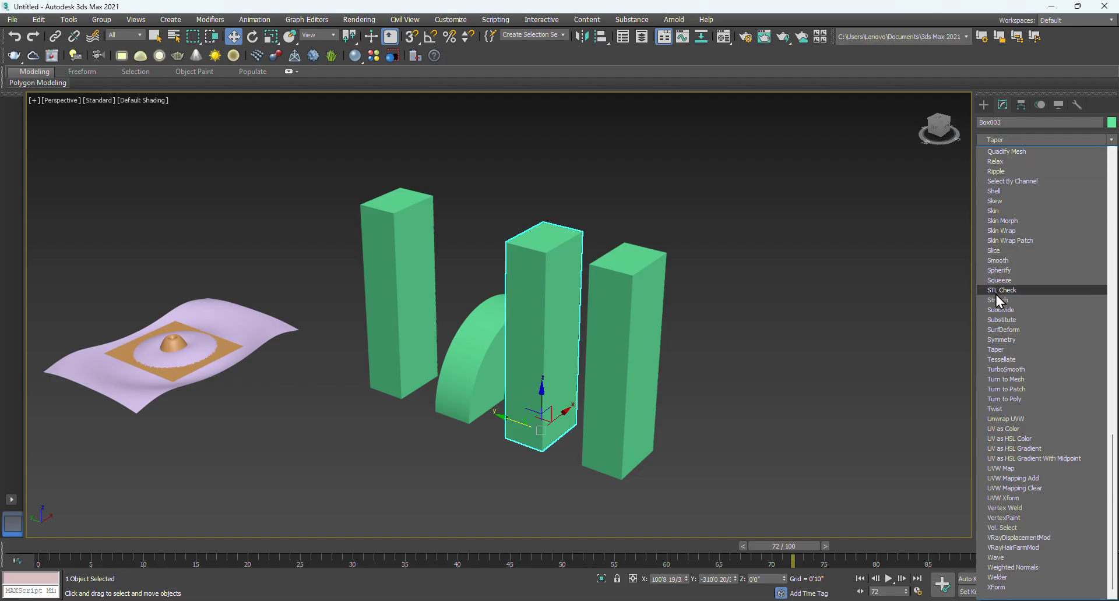
left_click(1002, 410)
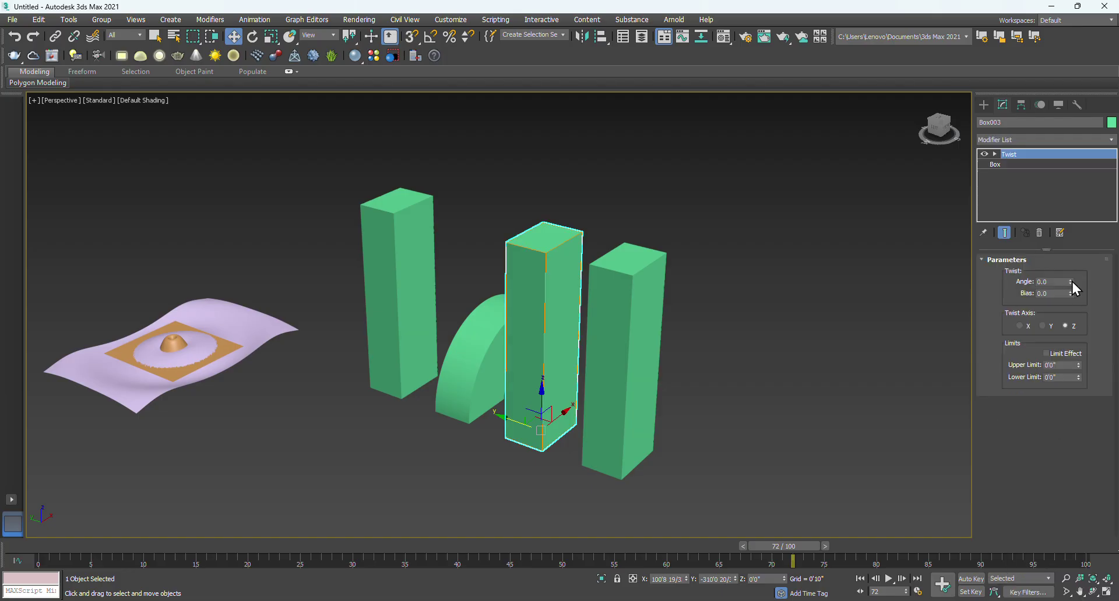
left_click_drag(1070, 282, 1062, 50)
left_click(841, 309)
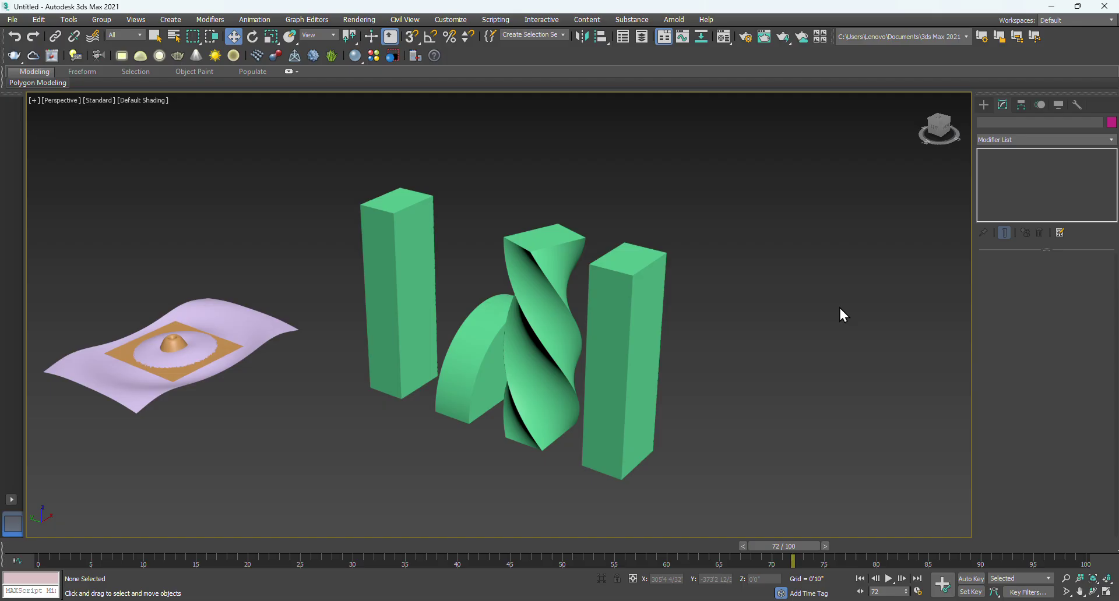
Apply a Taper modifier to the fourth box, increasing the amount so its top flares well beyond its base.
left_click(613, 328)
left_click(1021, 142)
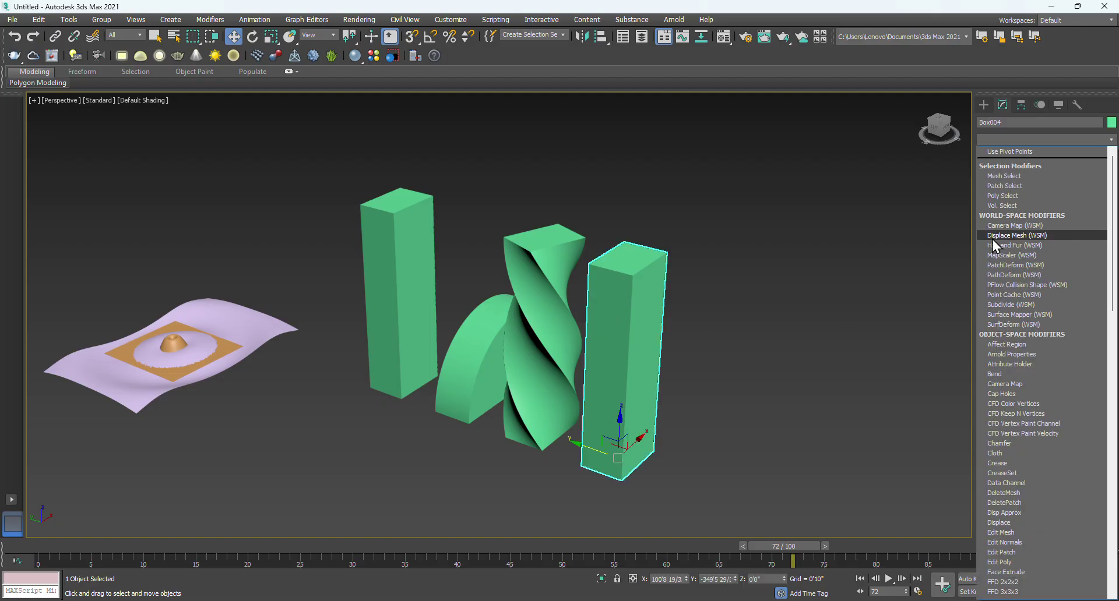
key("t")
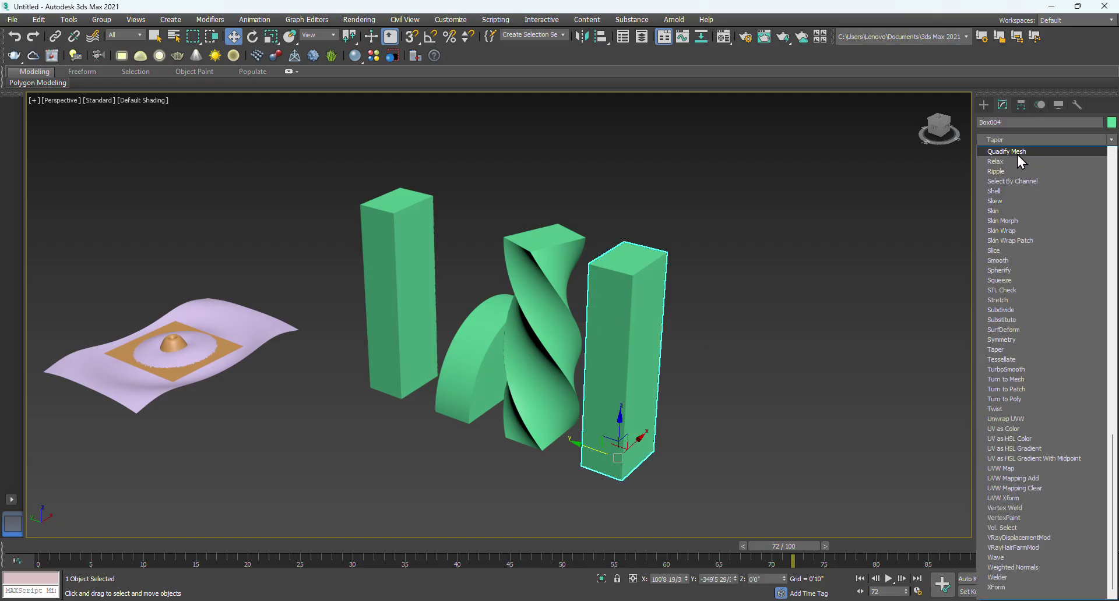
left_click(1007, 350)
left_click_drag(1072, 282, 1056, 172)
left_click(859, 355)
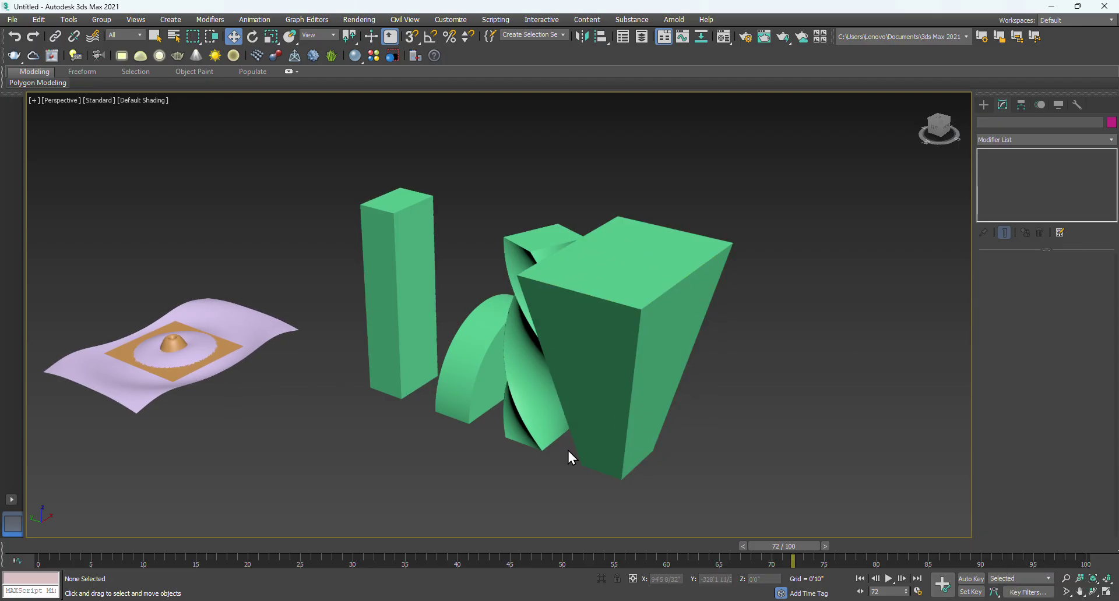
Select the unmodified first box in the row.
middle_click_drag(560, 464, 593, 463)
middle_click_drag(651, 439, 621, 438, "alt")
middle_click_drag(471, 369, 438, 325)
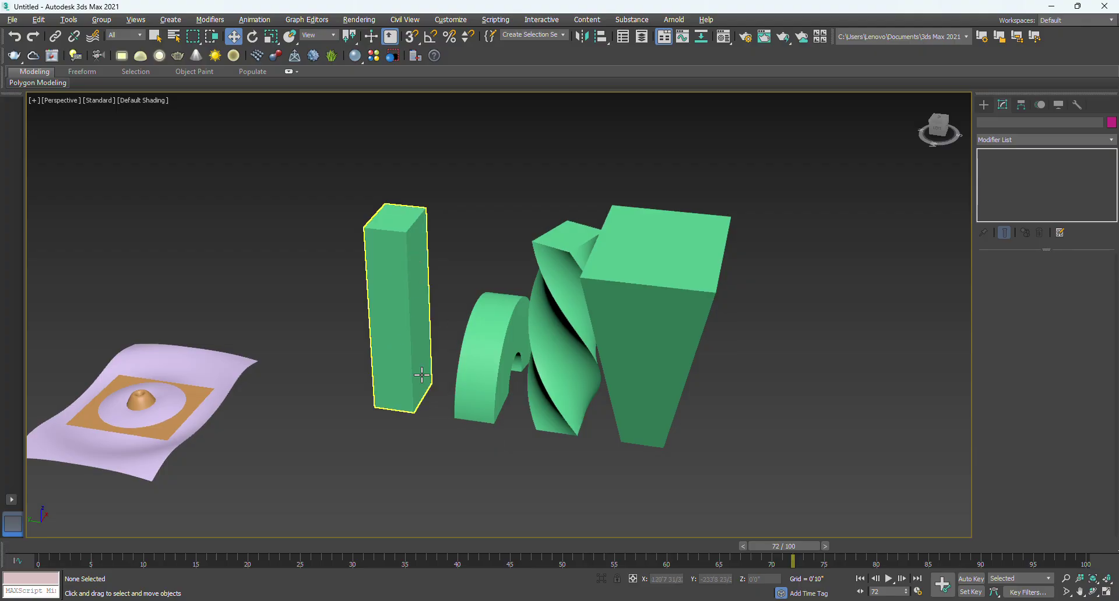
middle_click_drag(422, 375, 392, 465, "alt")
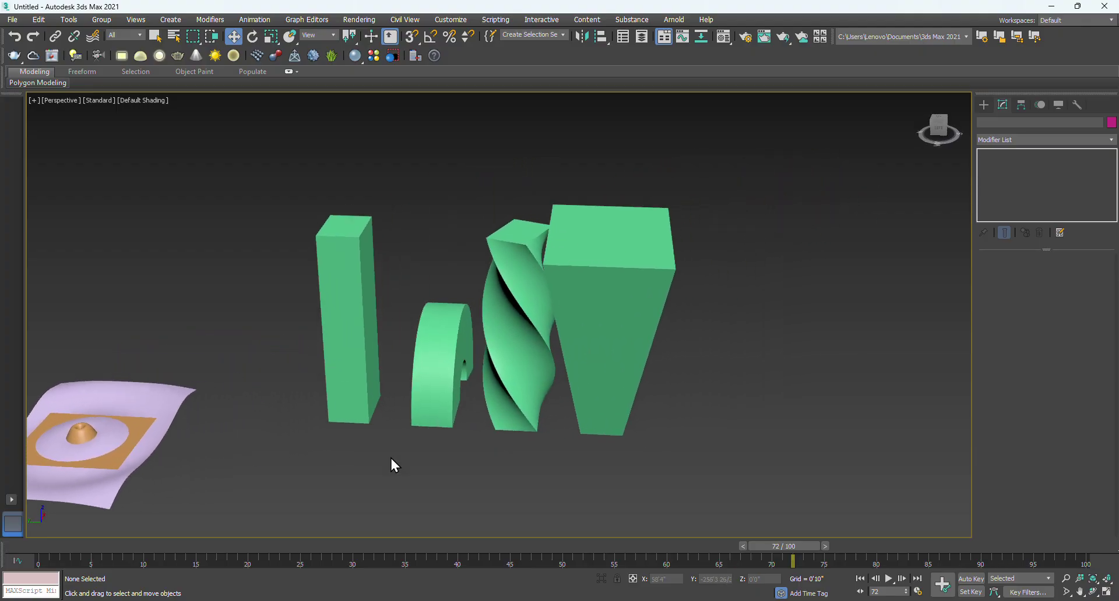
left_click(362, 330)
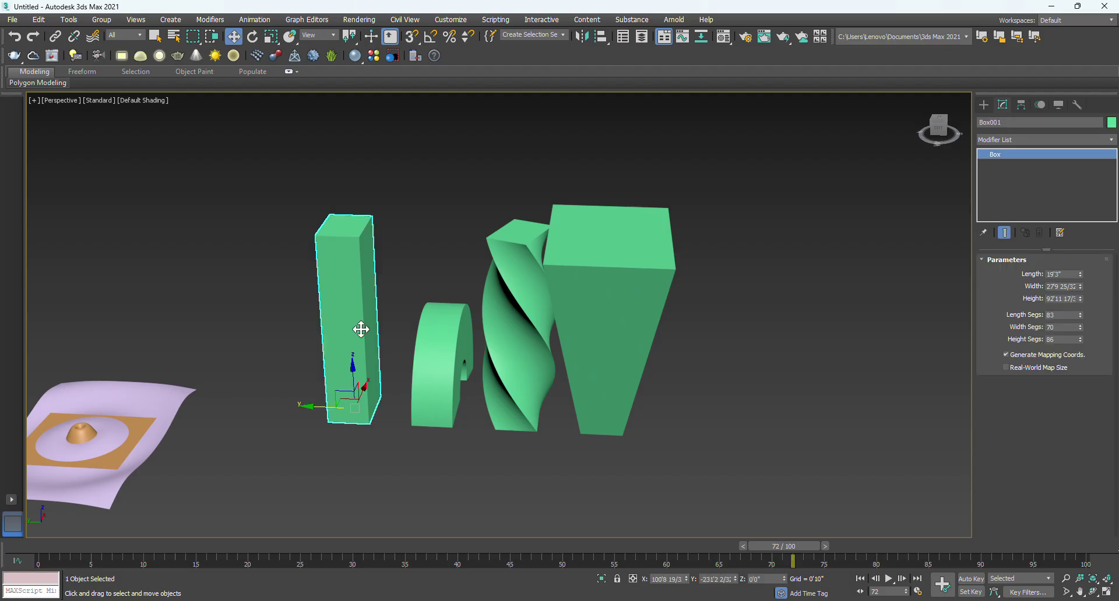
left_click(1022, 141)
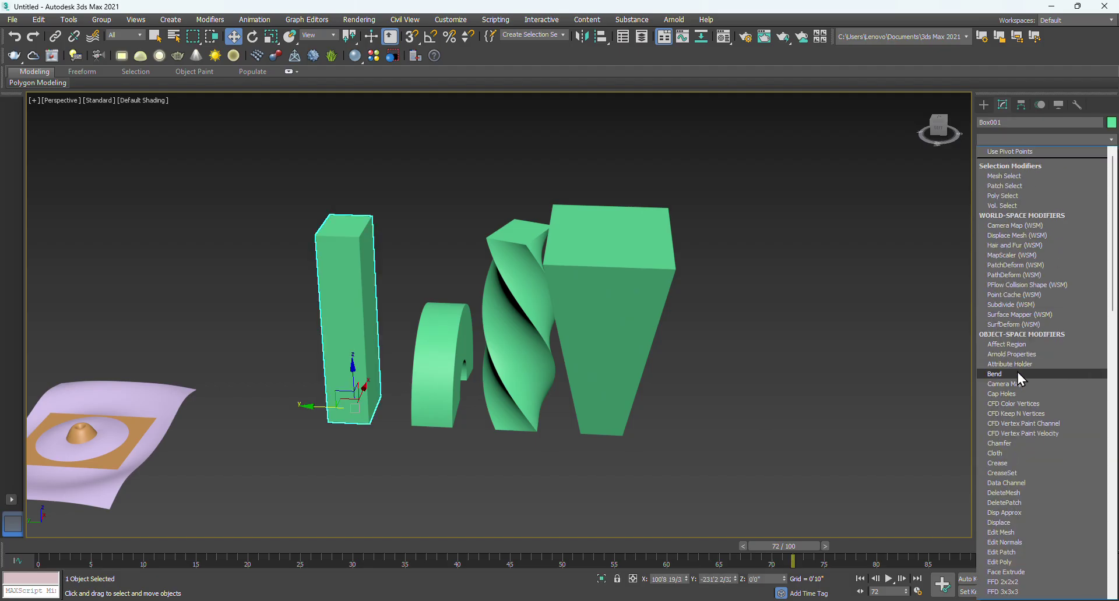
key("m")
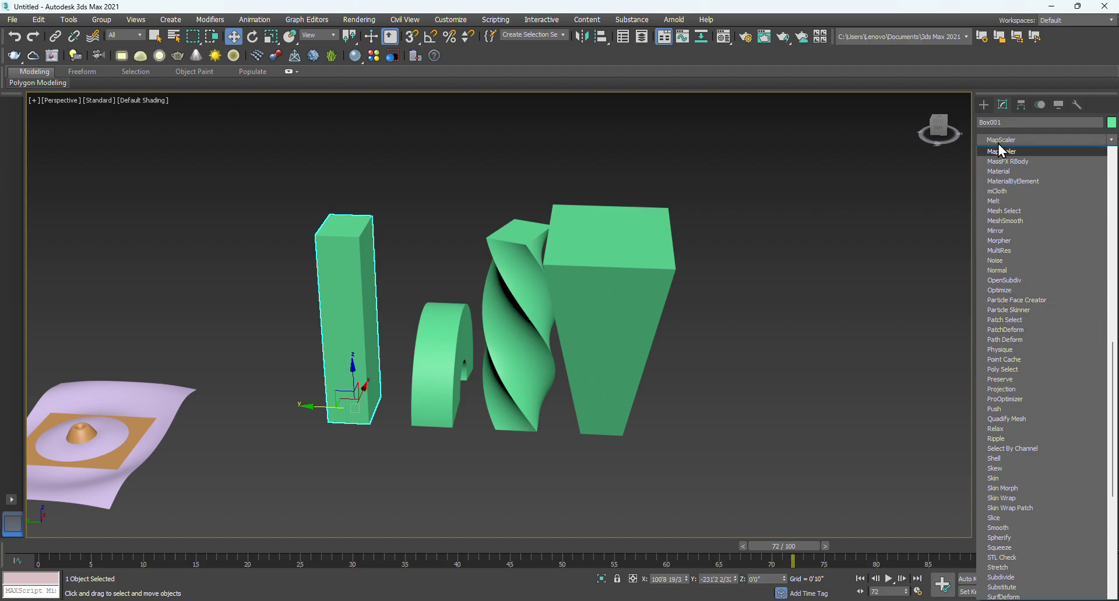
left_click(987, 102)
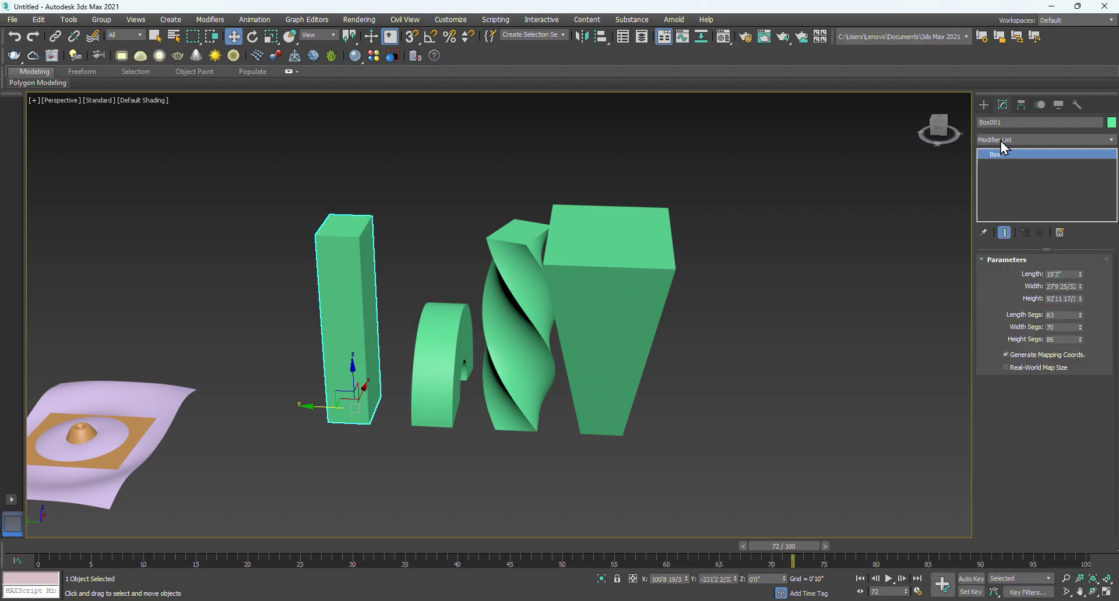
left_click(1002, 141)
left_click(991, 140)
Convert the selected box into a Morph compound object.
left_click(985, 105)
left_click(996, 138)
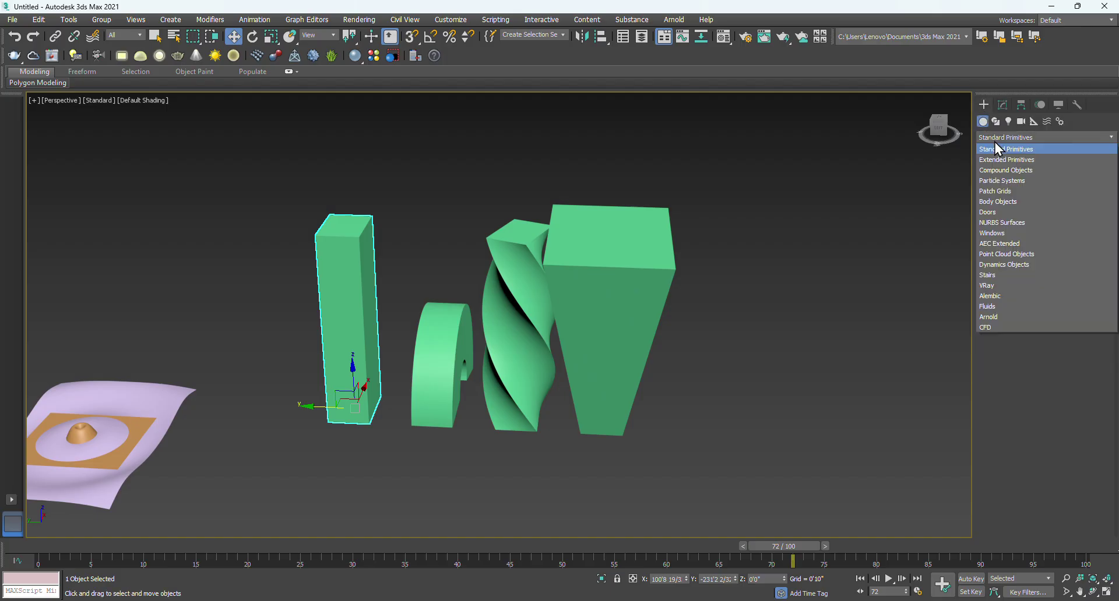
left_click(998, 171)
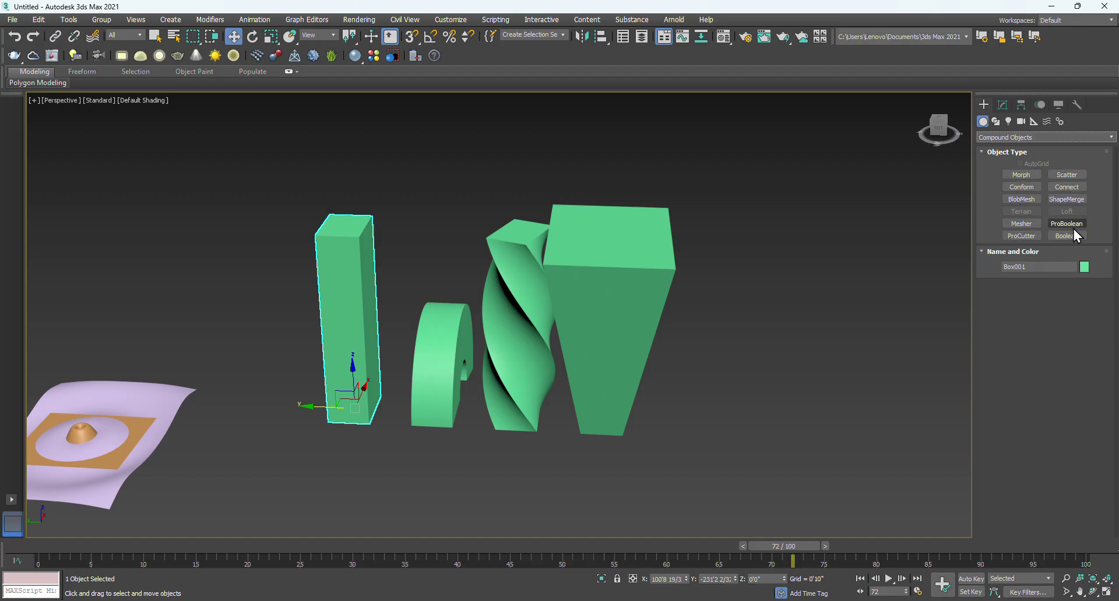
left_click(1021, 176)
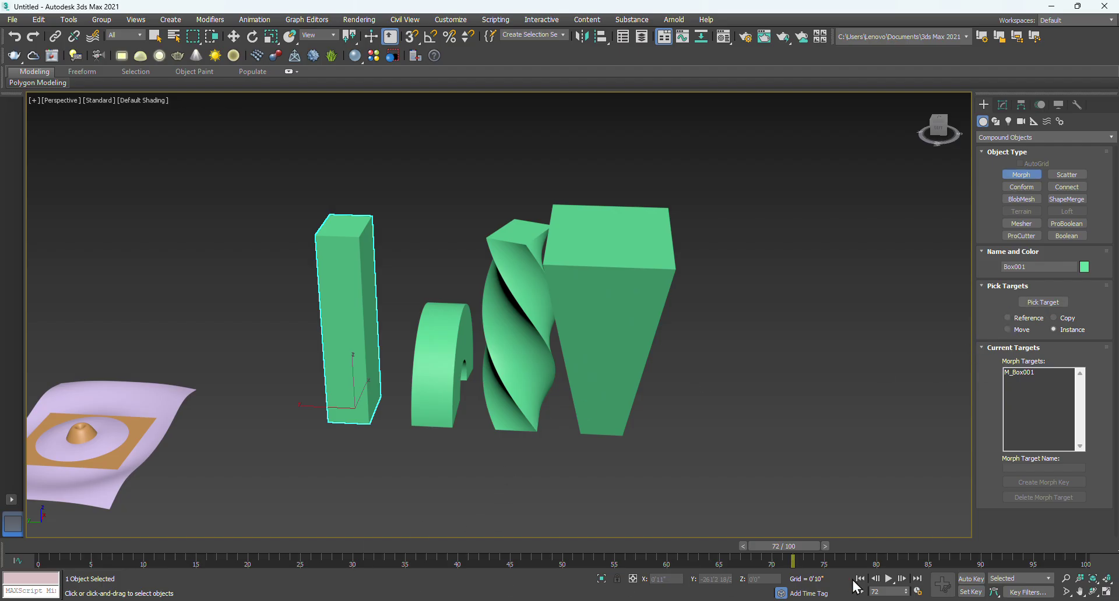
Play the scene animation briefly and stop it, and turn on Auto Key with the timeline at frame 0.
left_click(890, 579)
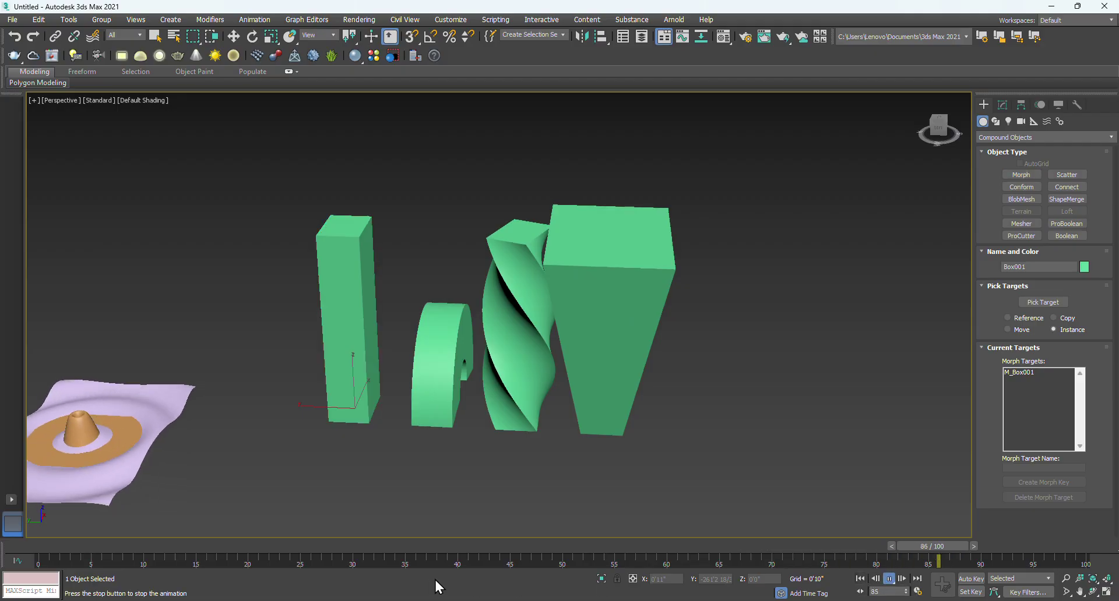
left_click(889, 580)
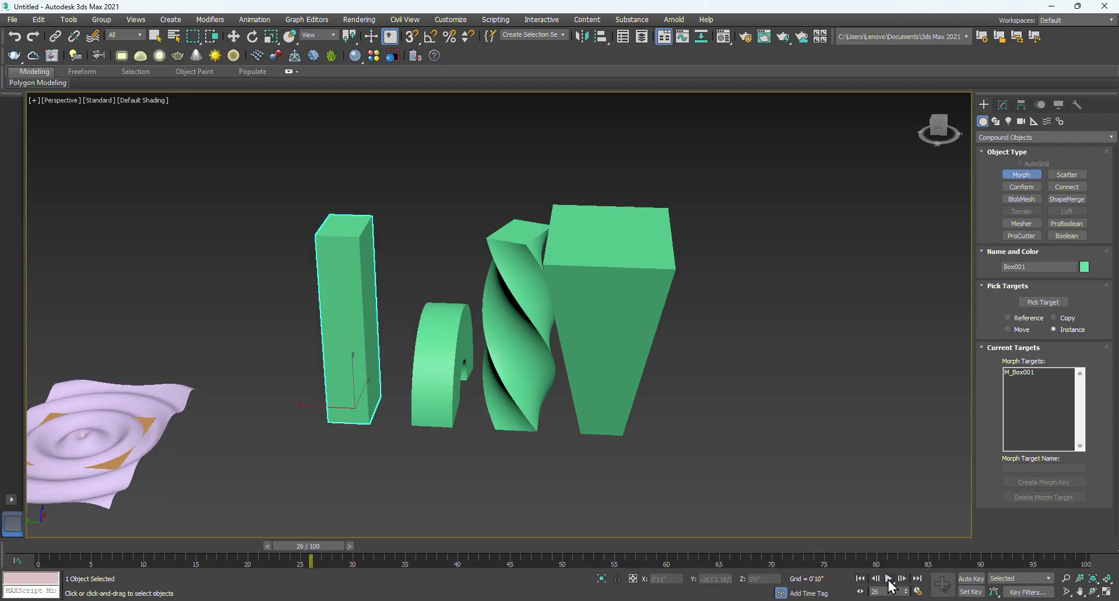
left_click(972, 580)
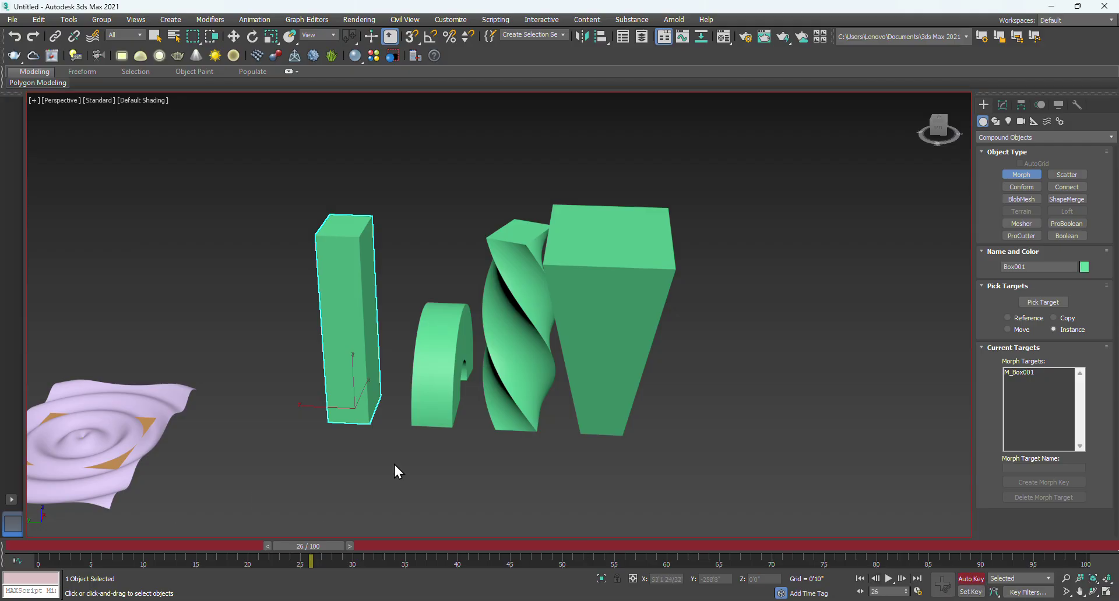
left_click_drag(337, 546, 55, 536)
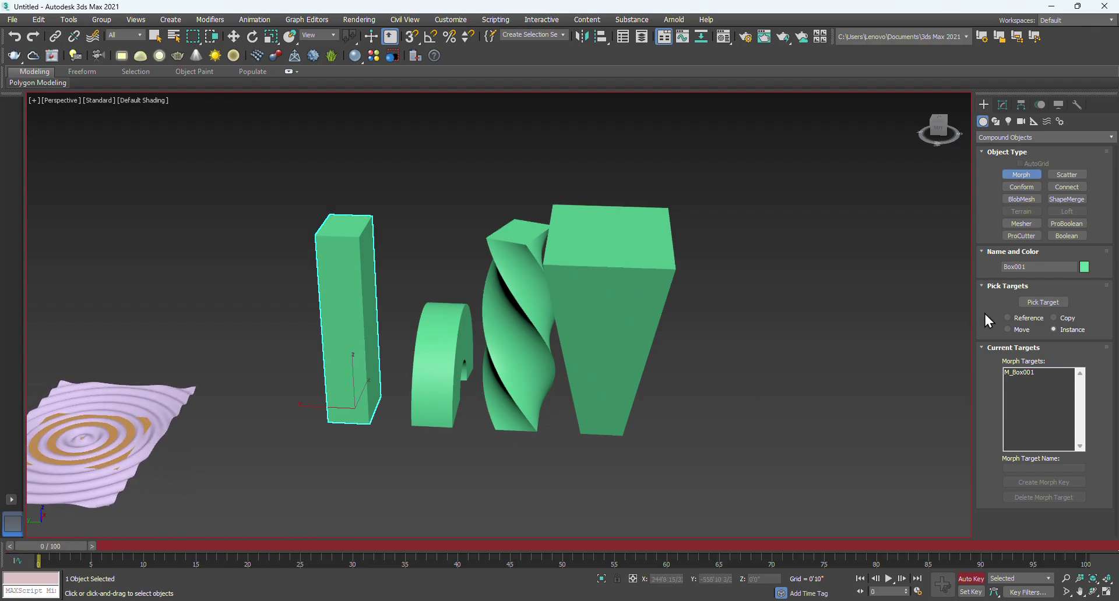
Pick the bent box as the morph target at frame 0 and the twisted box as the target at frame 25.
left_click(1038, 303)
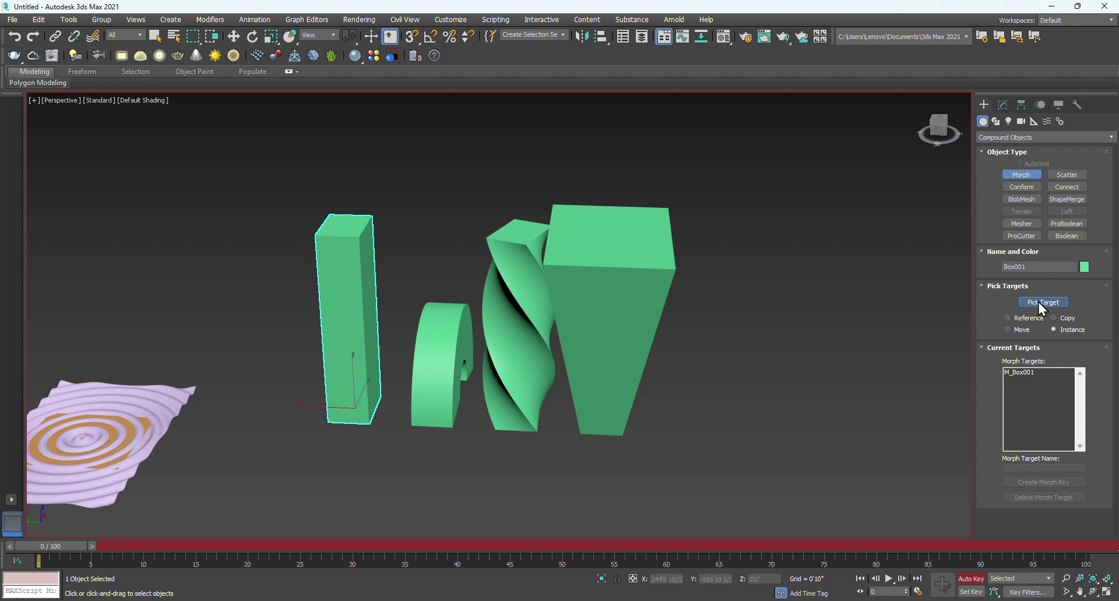
left_click(444, 361)
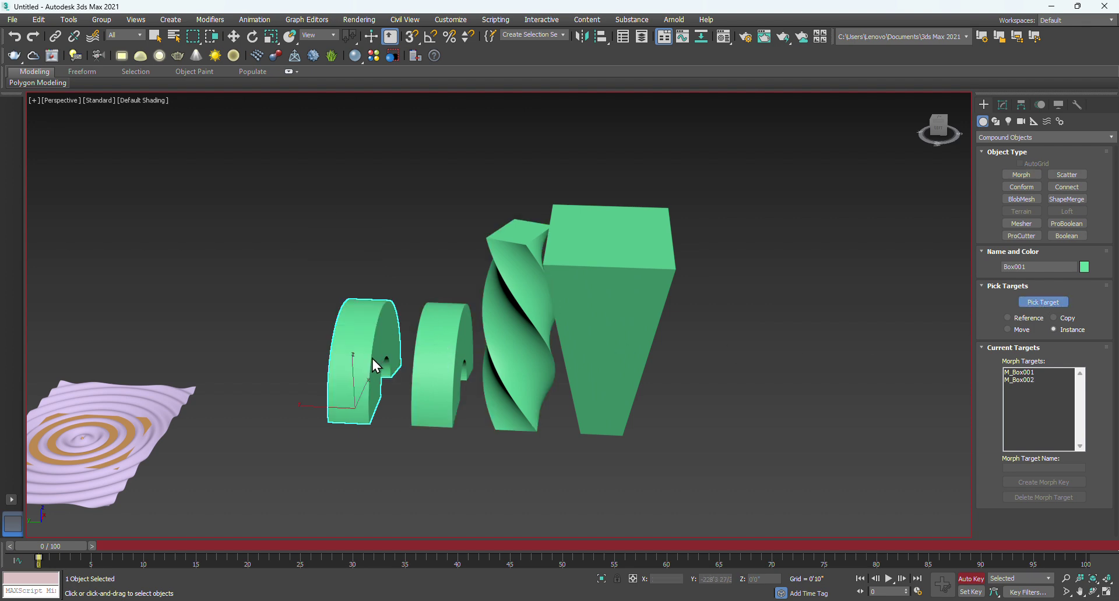
mouse_move(65, 545)
left_mouse_down()
mouse_move(341, 544)
mouse_move(322, 544)
left_mouse_up()
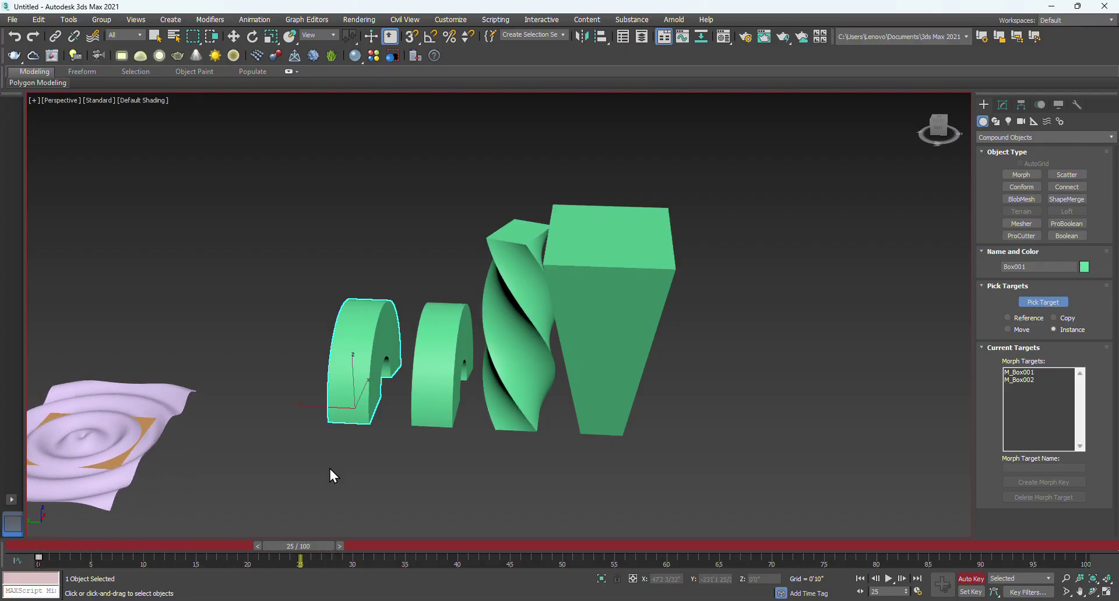
left_click(1043, 303)
left_click(1043, 302)
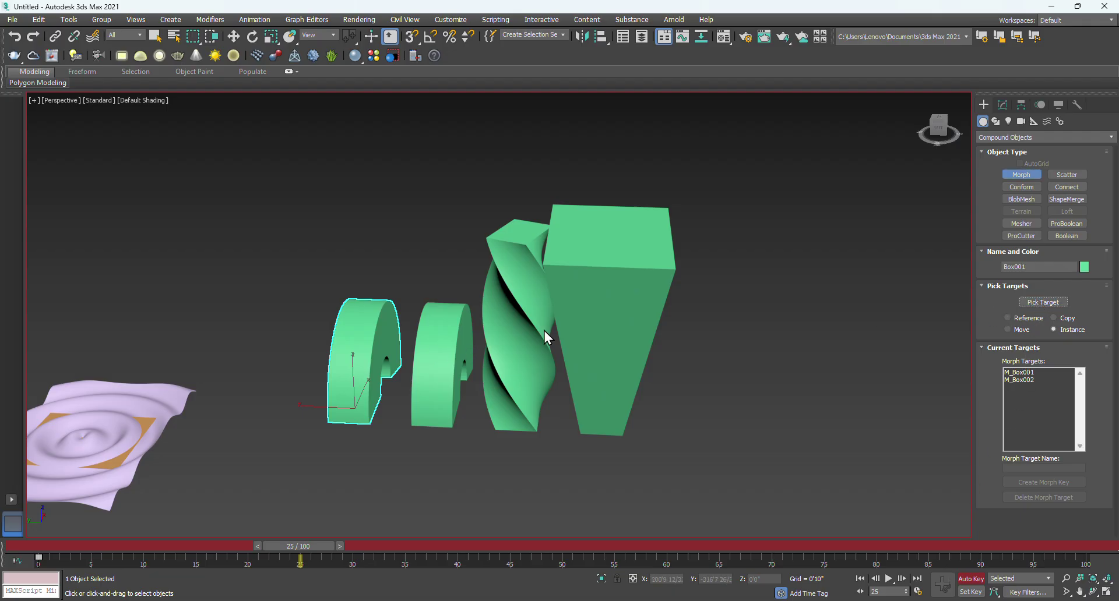
left_click(1044, 303)
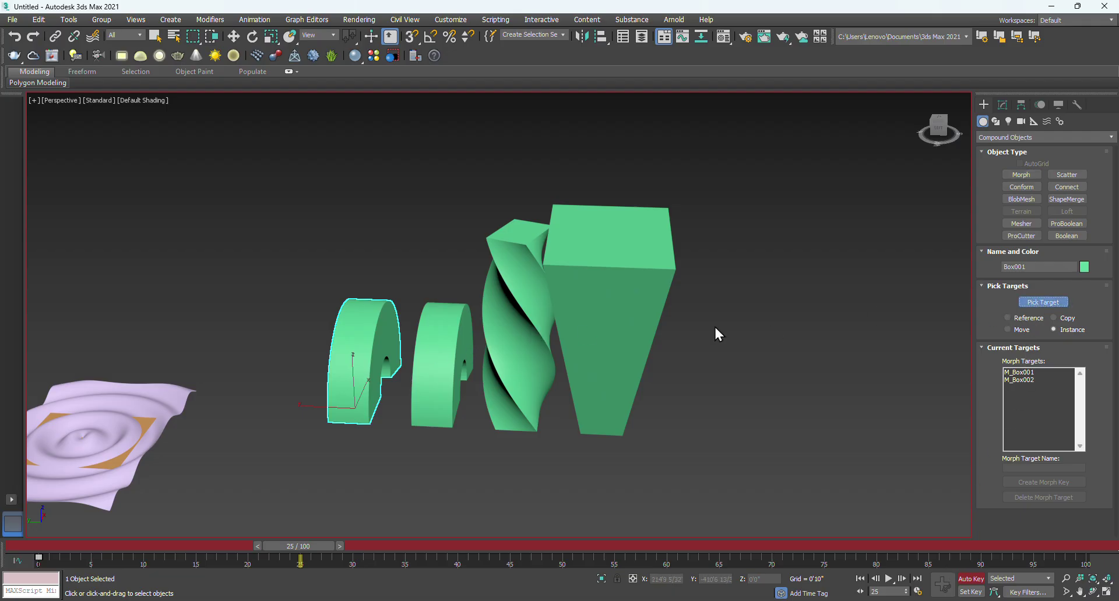
left_click(510, 304)
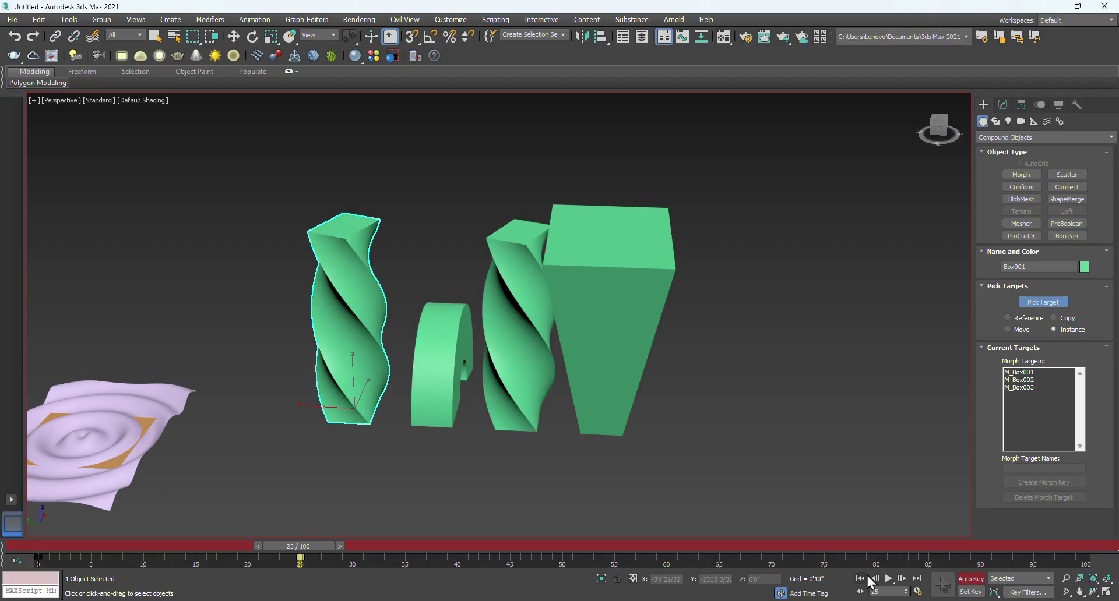
Pick the tapered box as the morph target at frame 50 and the twisted box as the target at frame 75.
left_click_drag(330, 547, 597, 547)
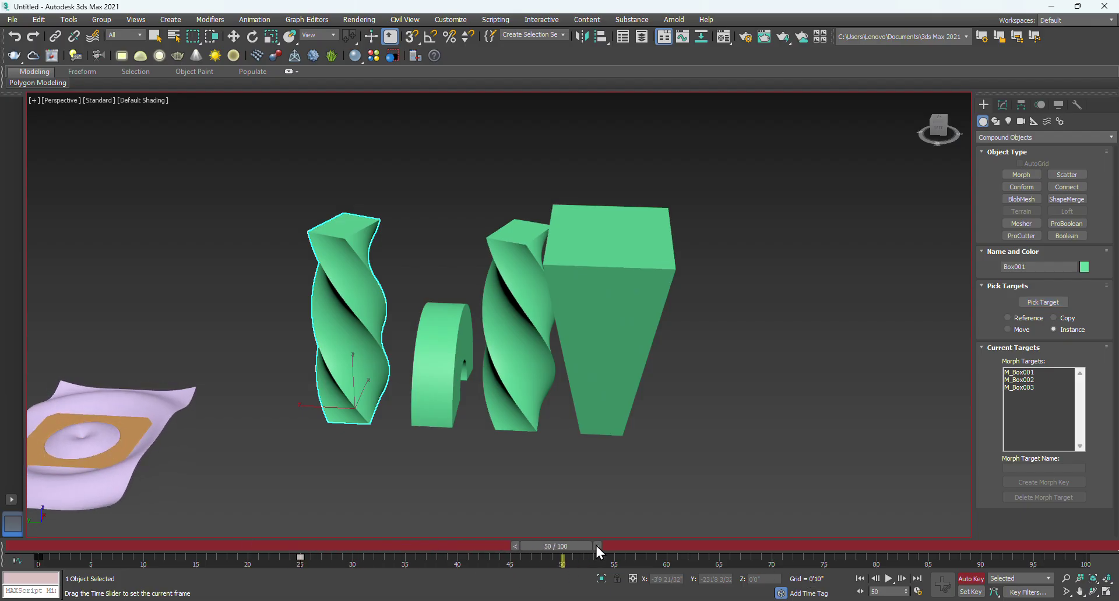
left_click(1037, 304)
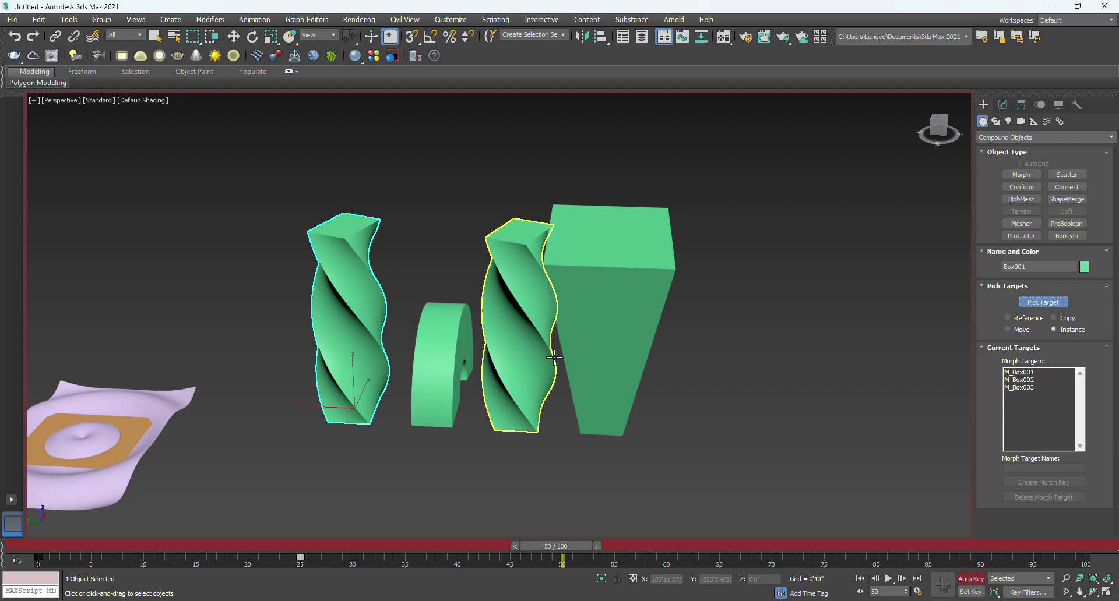
left_click(607, 327)
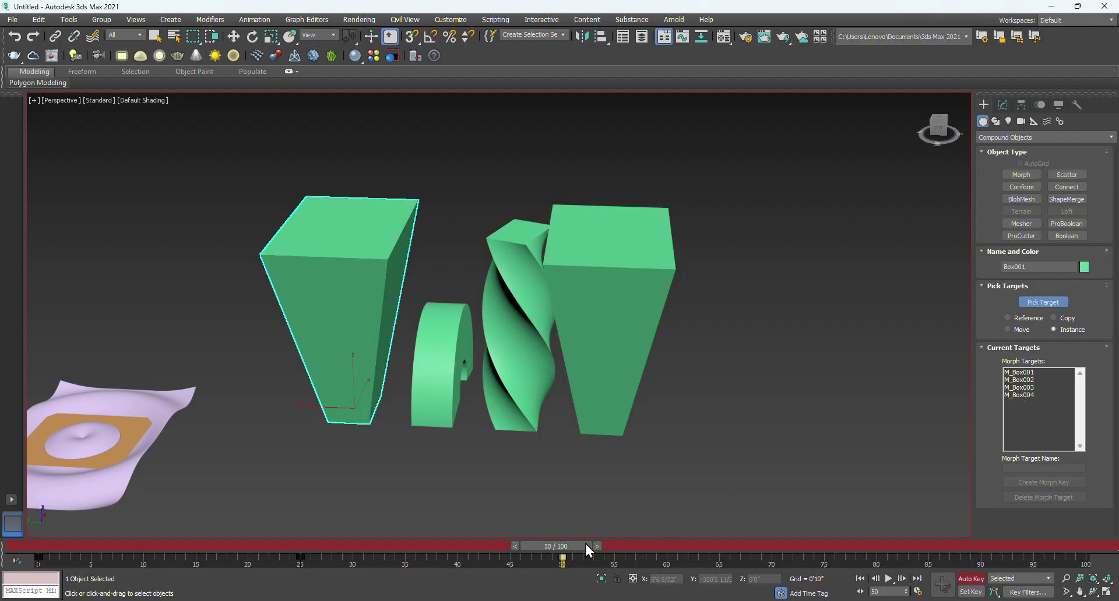
left_click_drag(586, 544, 845, 546)
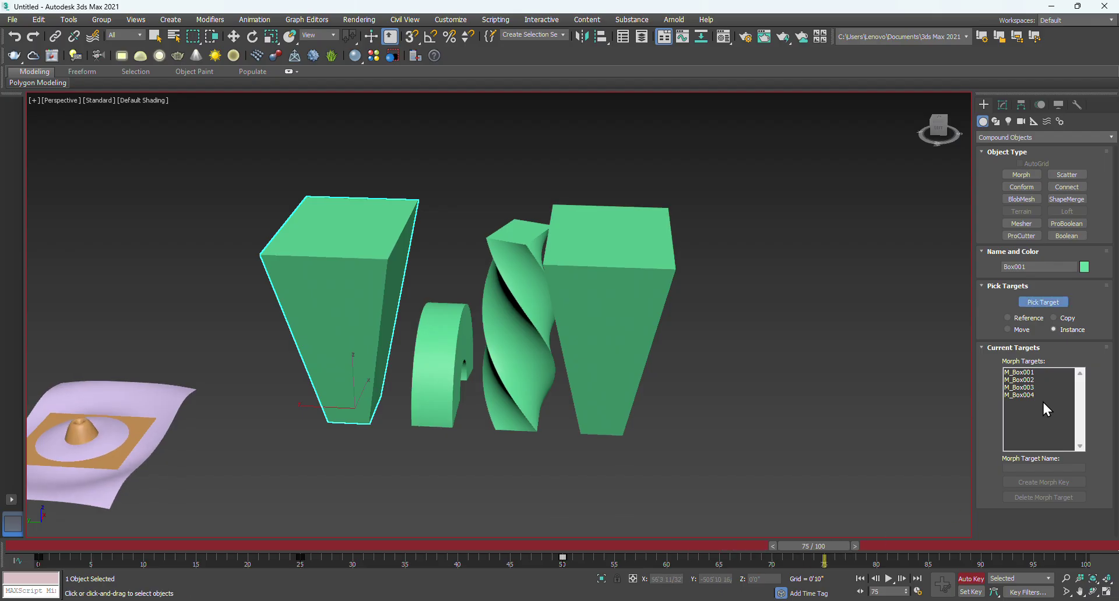
left_click(1048, 302)
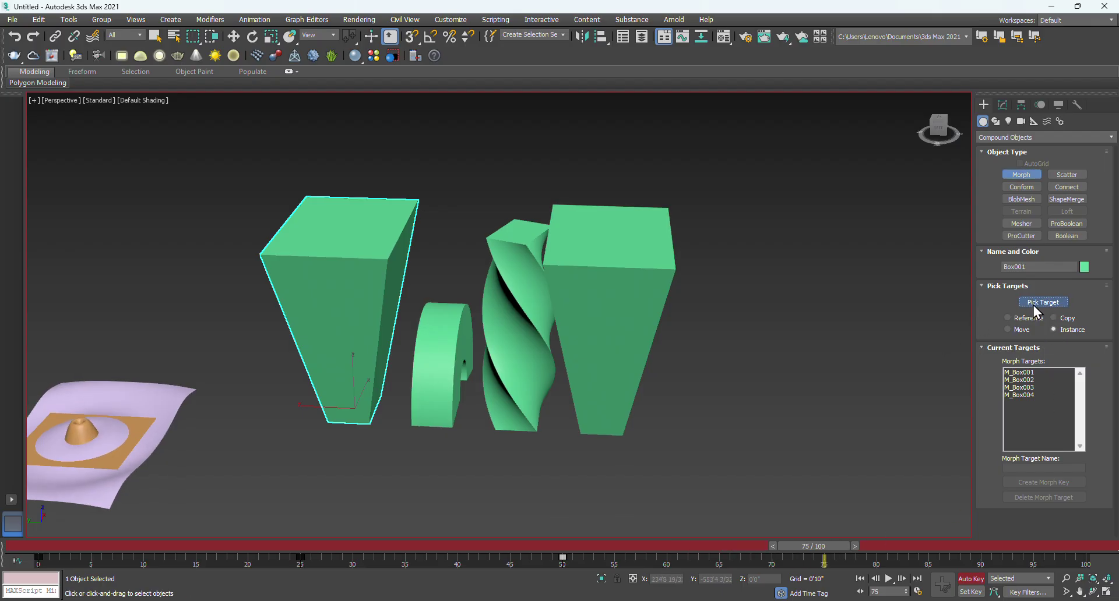
left_click(1027, 304)
left_click(511, 373)
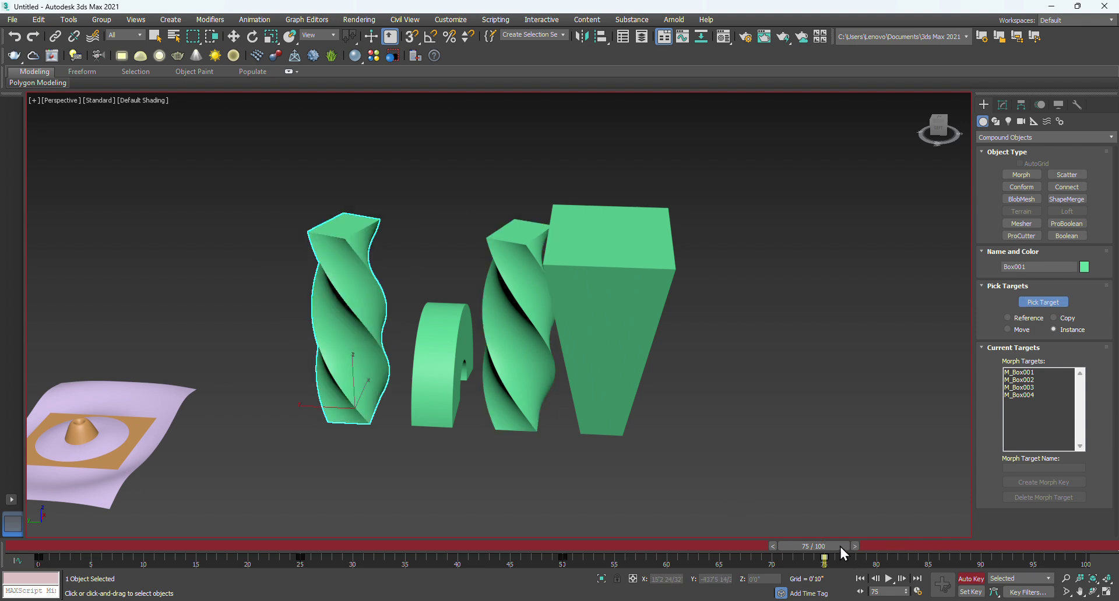
At frame 100, pick the bent box and then the tapered box as morph target, turning off Auto Key in between.
left_click_drag(843, 554, 1083, 546)
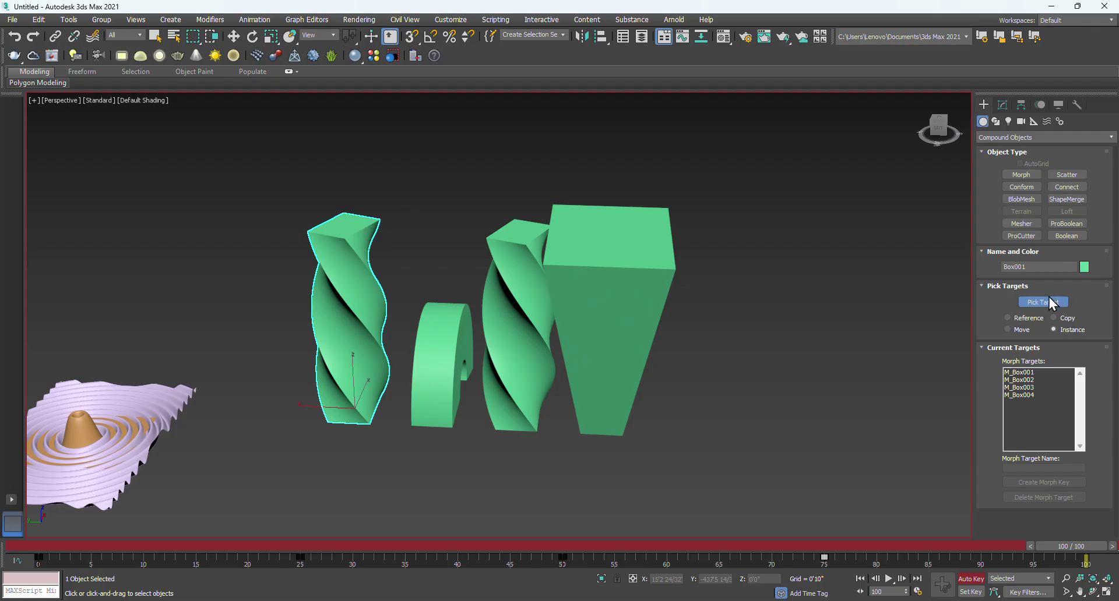
left_click(1051, 303)
left_click(1043, 303)
left_click(450, 358)
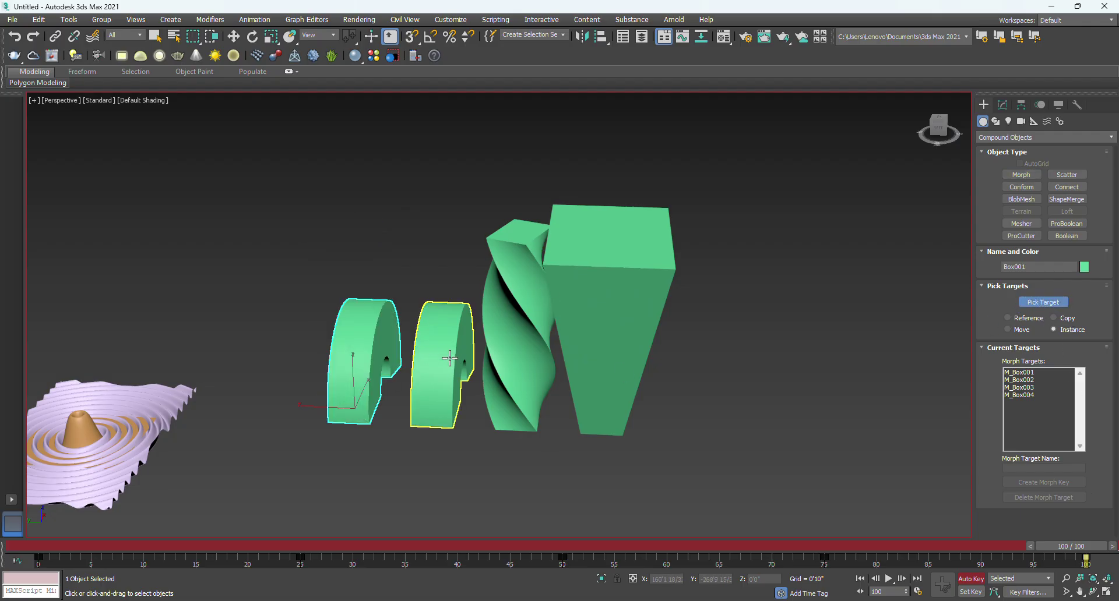
left_click(970, 580)
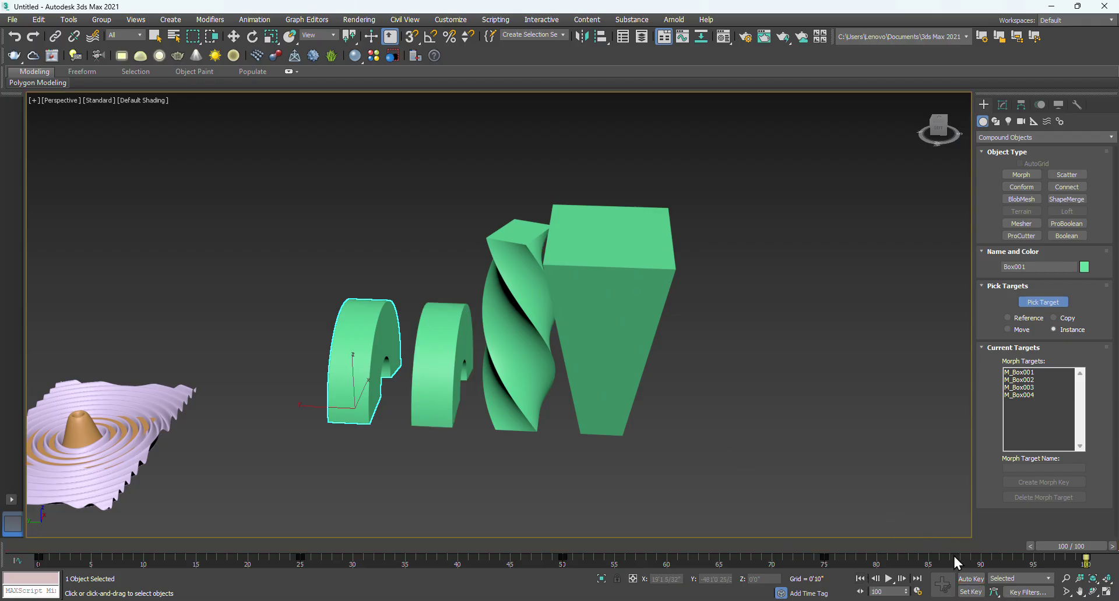
left_click(611, 328)
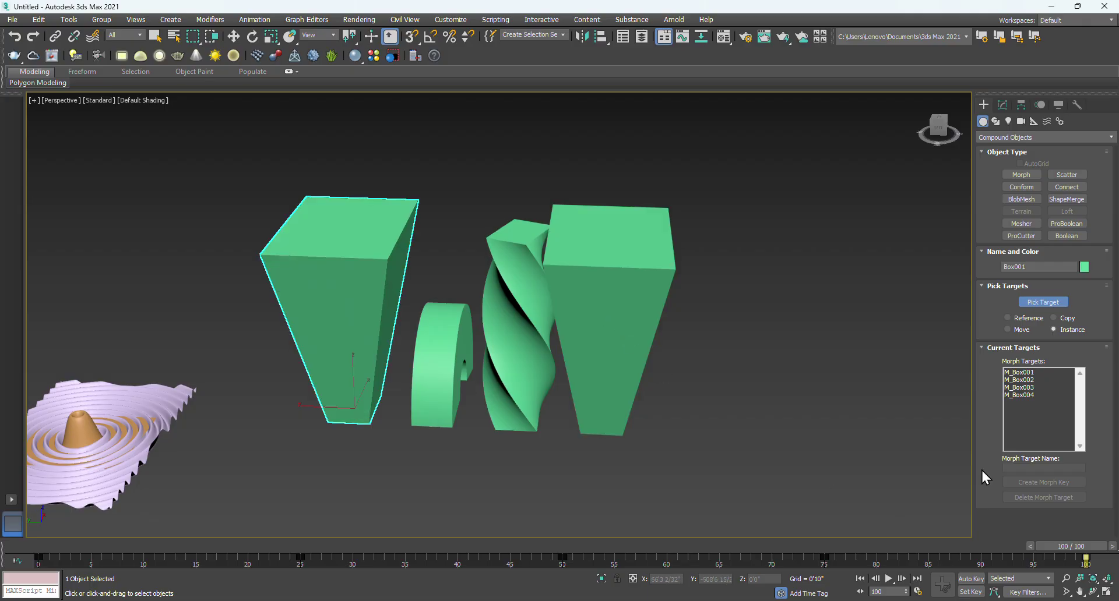
key("w")
left_click(798, 370)
left_click(639, 299)
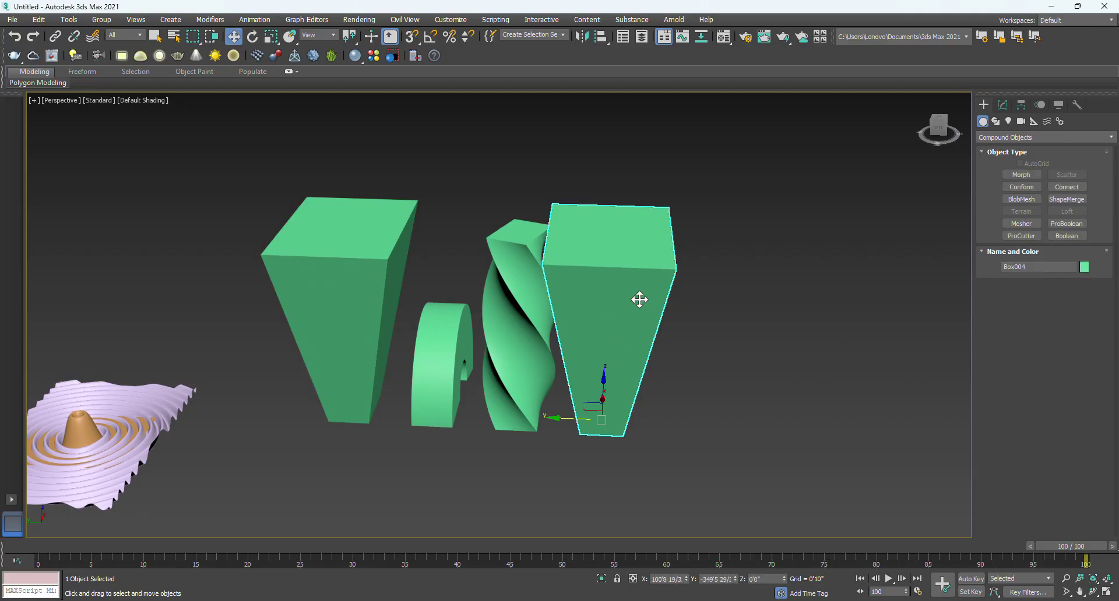
right_click(639, 300)
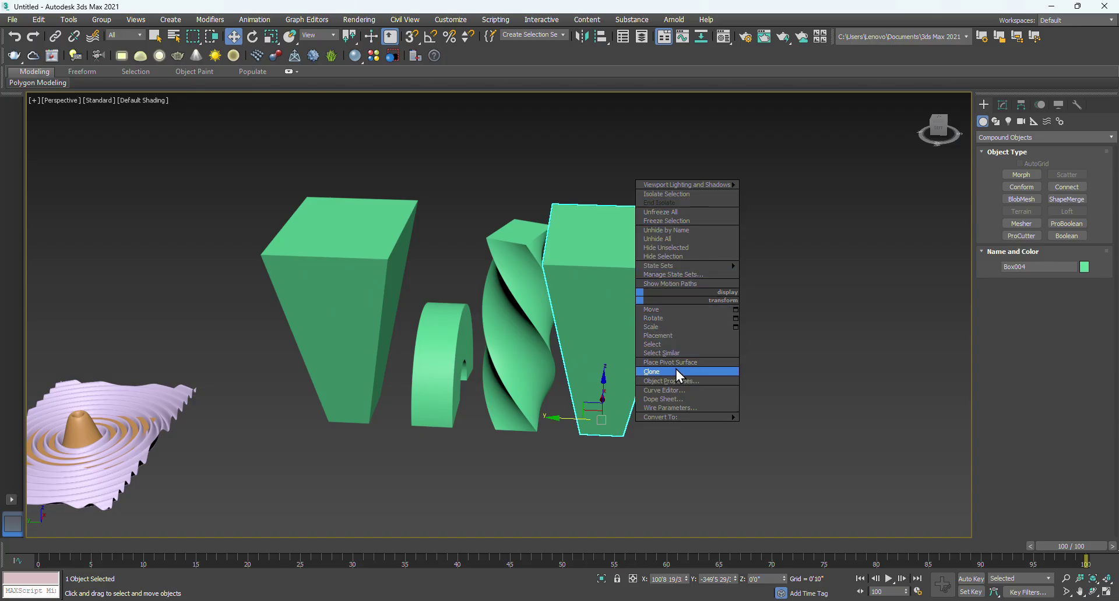
left_click(592, 305)
right_click(592, 300)
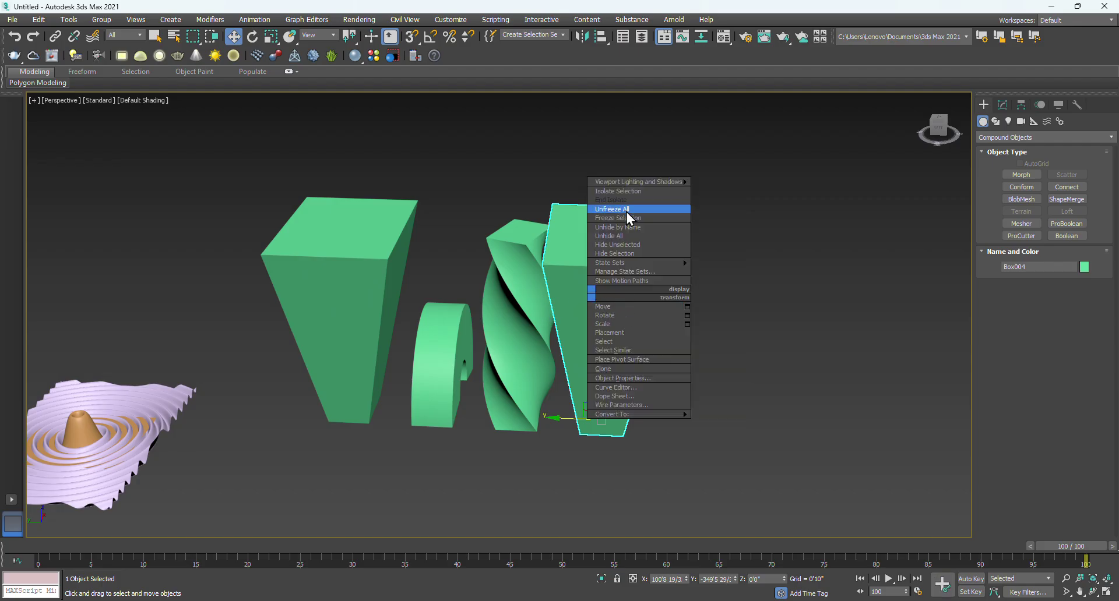
left_click(780, 287)
Hide the twisted, tapered and bent target boxes, leaving the morph object and the rippled planes displayed.
left_click_drag(685, 277, 457, 468)
right_click(517, 349)
left_click(750, 185)
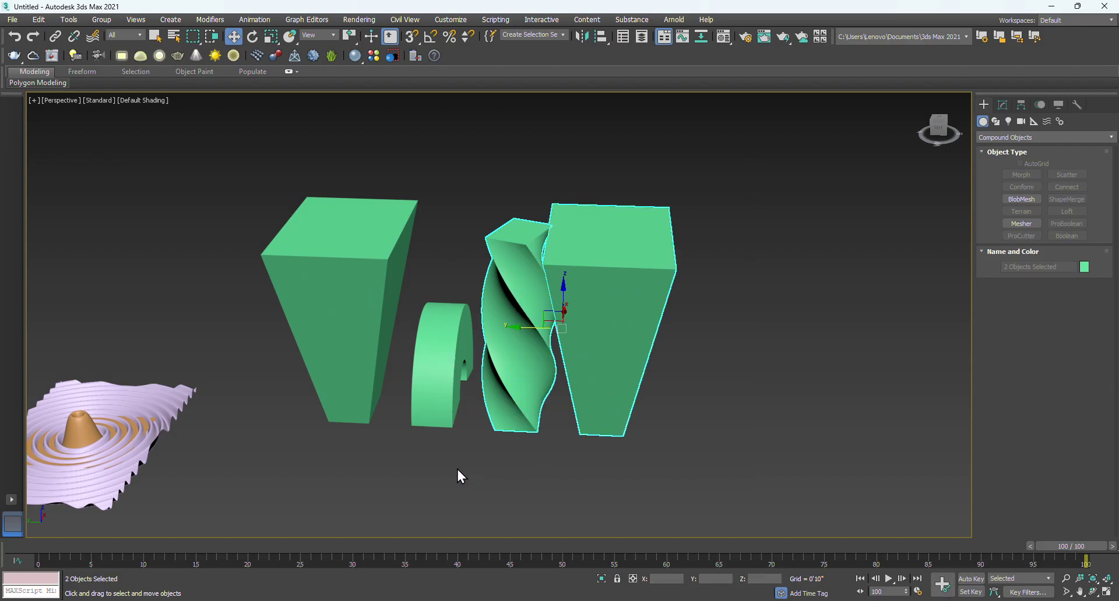
right_click(517, 345)
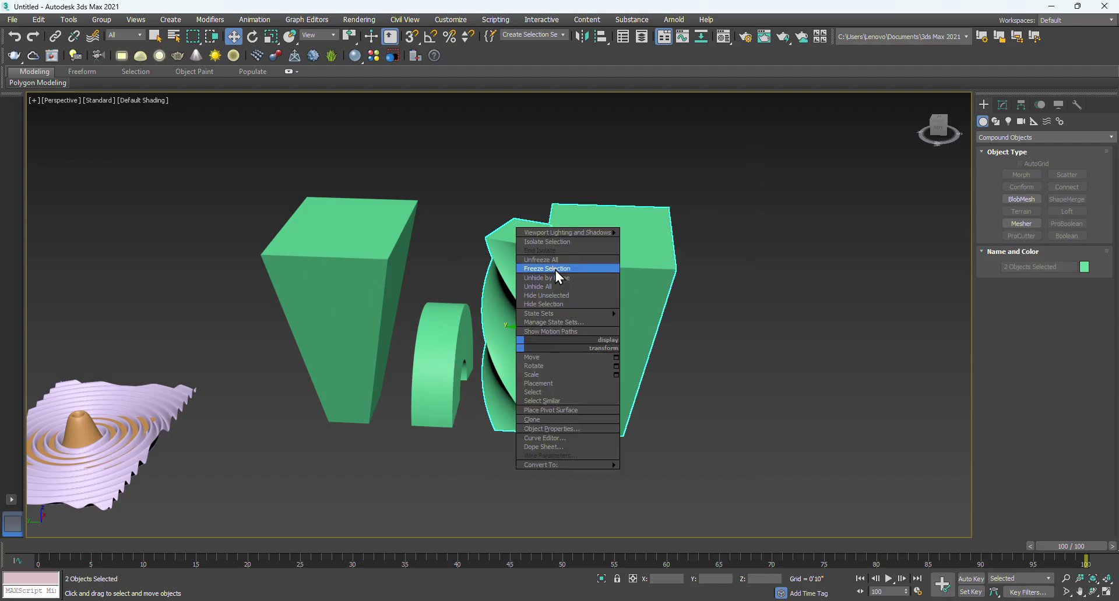
left_click(562, 305)
left_click(461, 343)
right_click(445, 341)
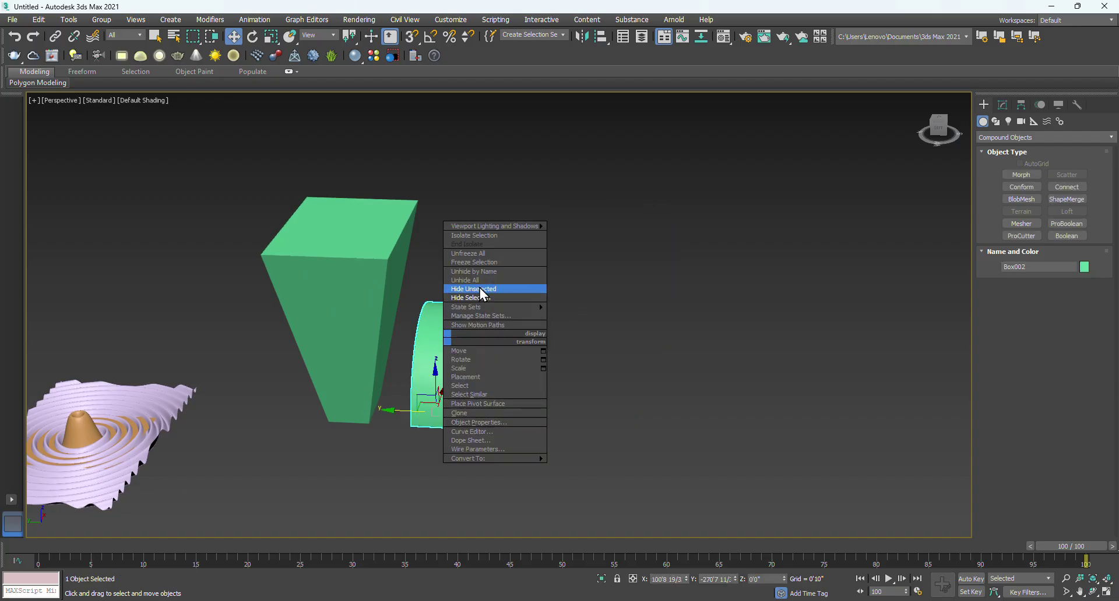
left_click(478, 300)
Play the morph animation in the perspective view and stop it after watching the shape changes.
middle_click_drag(499, 370, 641, 408)
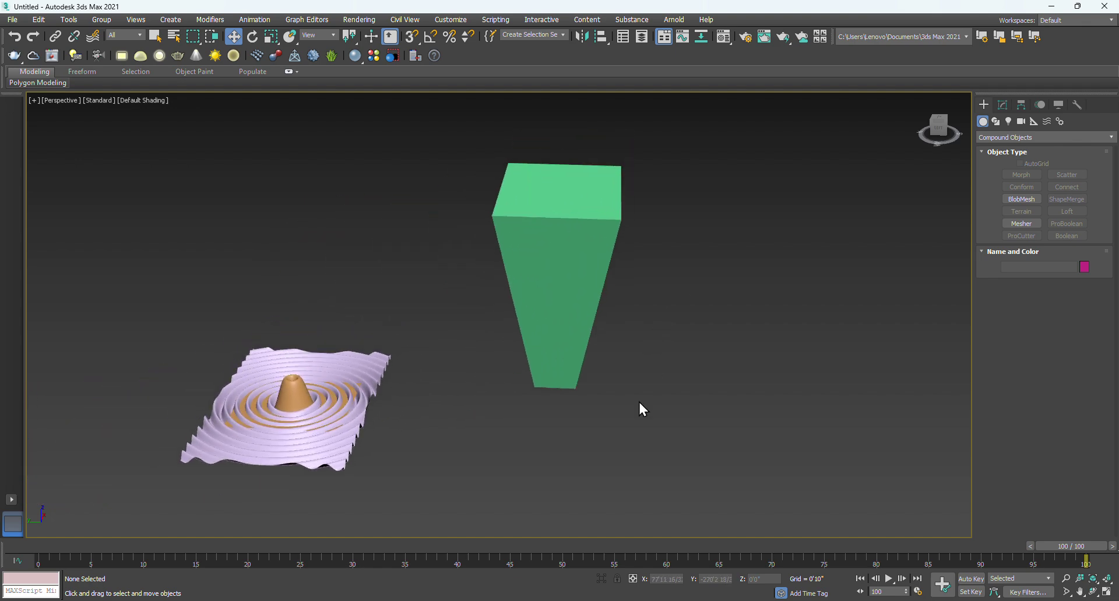
left_click(889, 579)
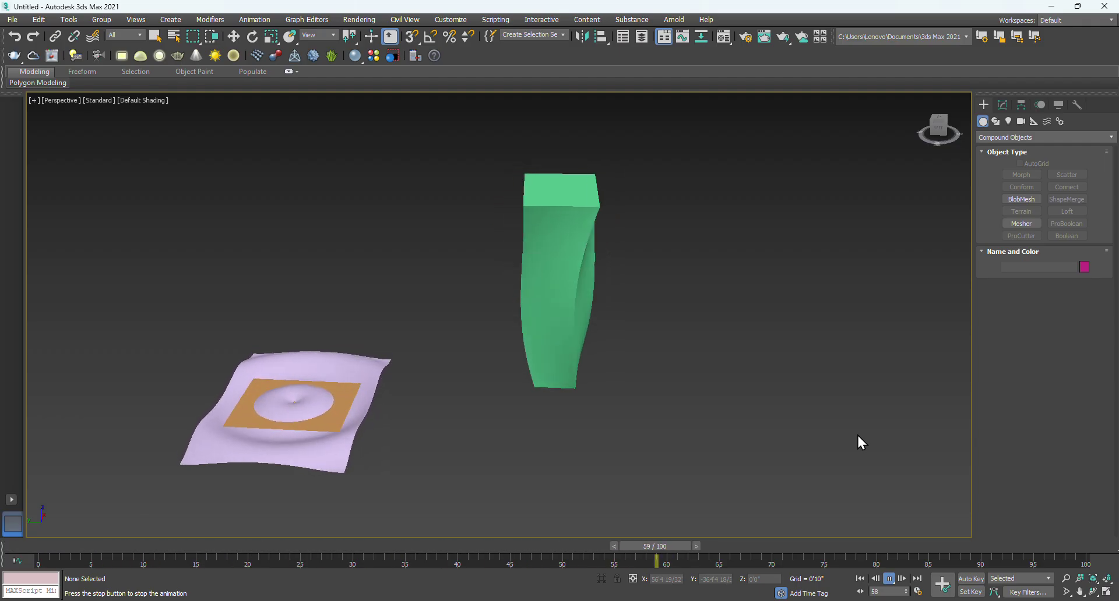
left_click(888, 578)
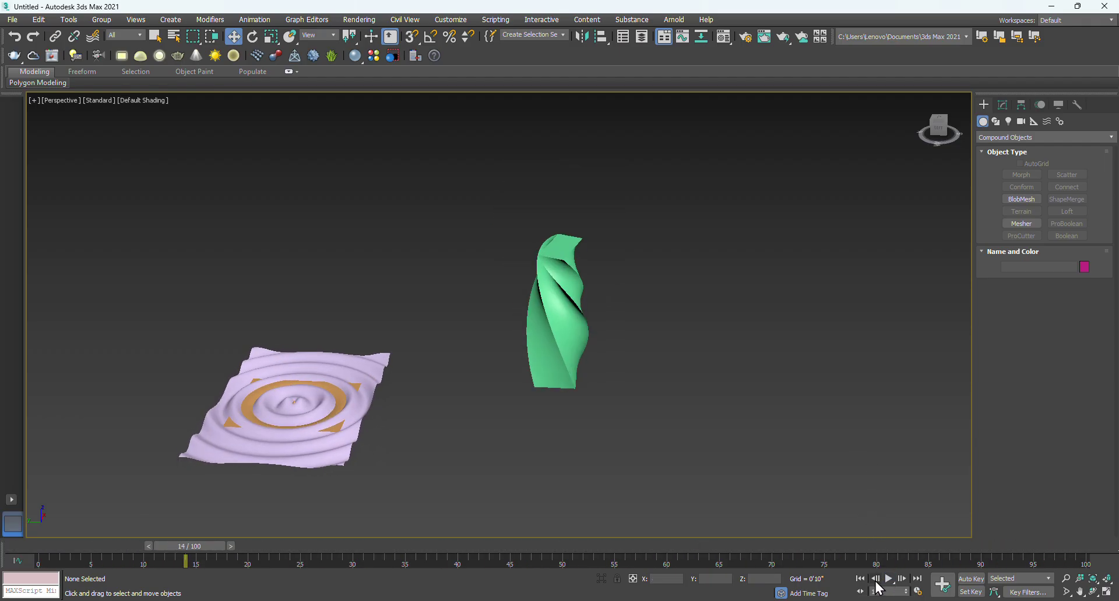
Move the morph object onto the centre of the rippled plane and play the combined animation.
key("w")
left_click(555, 351)
left_click_drag(506, 373, 273, 390)
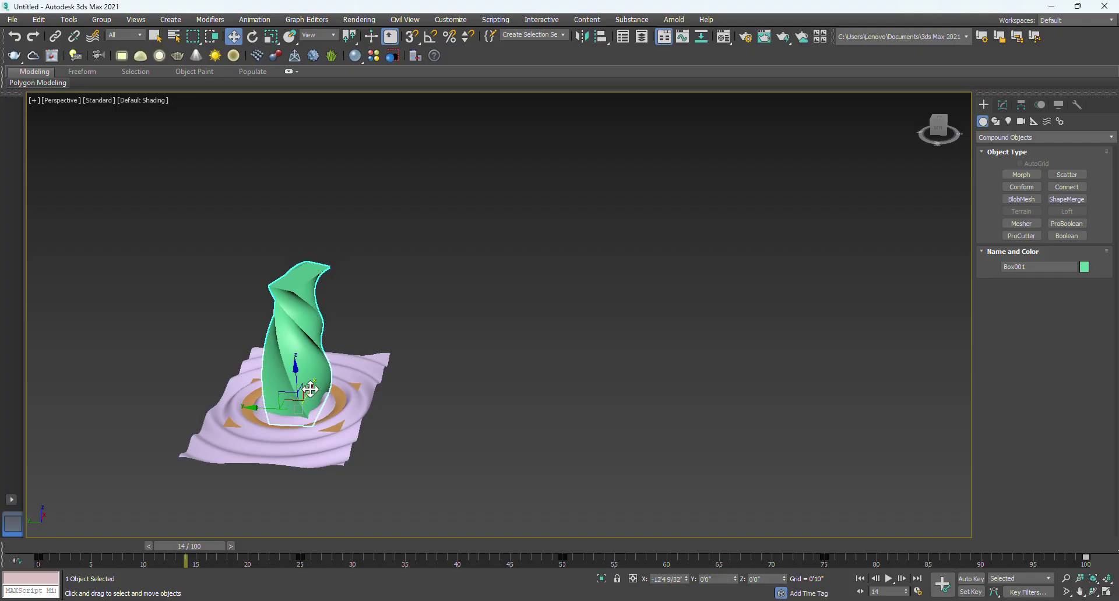
left_click(889, 580)
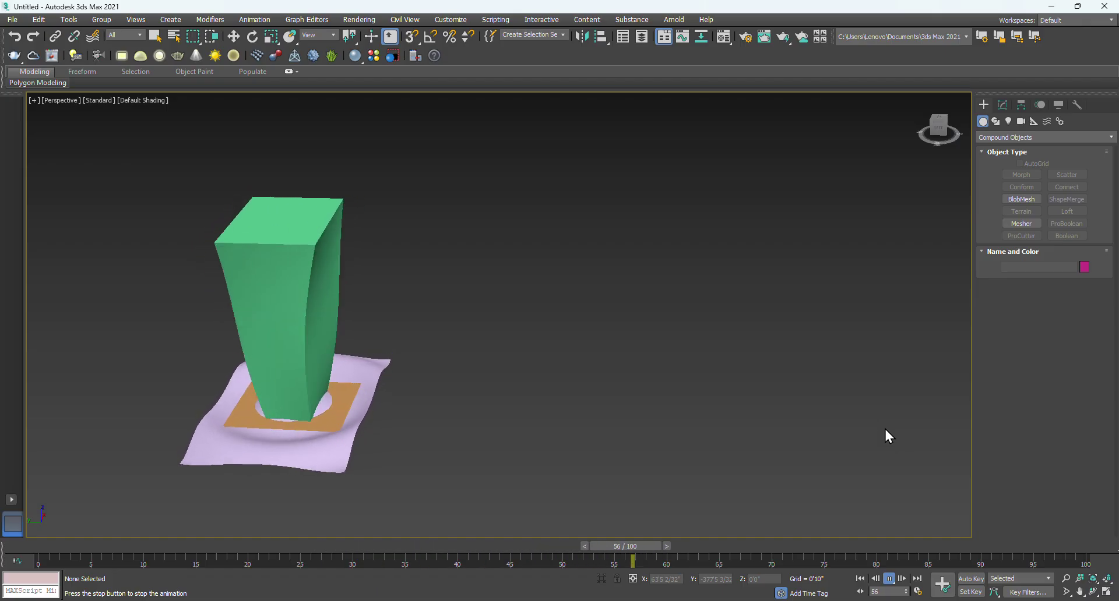
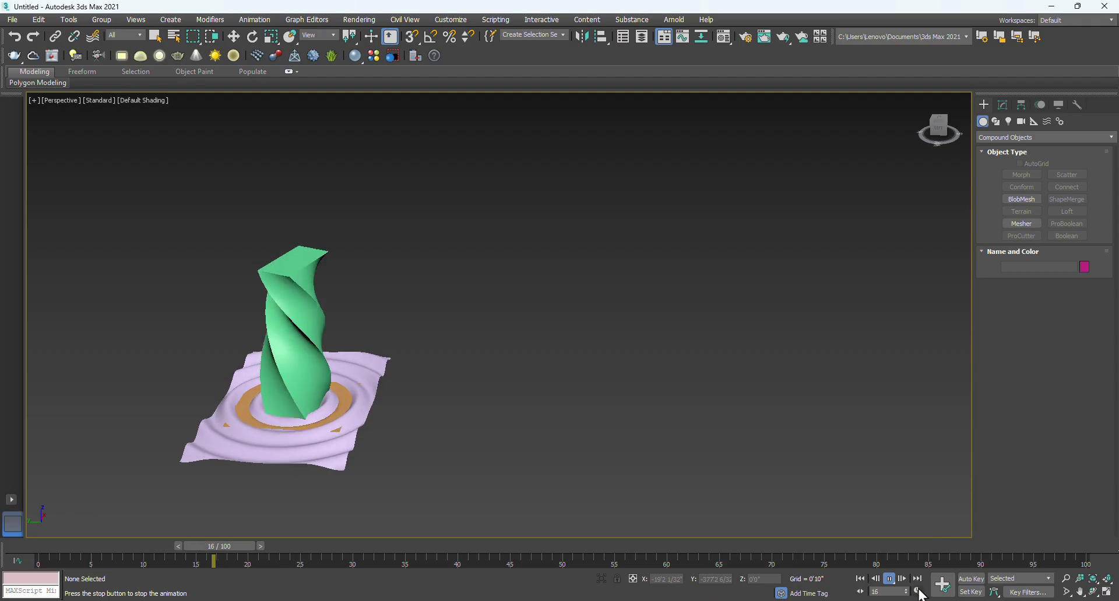
left_click(889, 579)
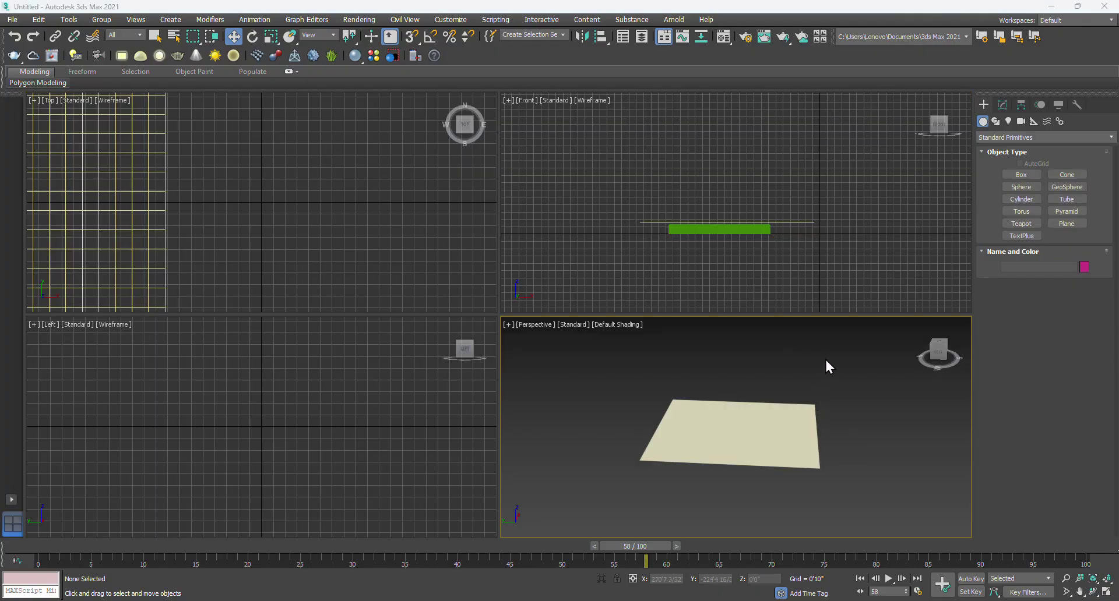
Shift the plane above the green object slightly along its Y axis.
scroll(833, 402, "up", 5)
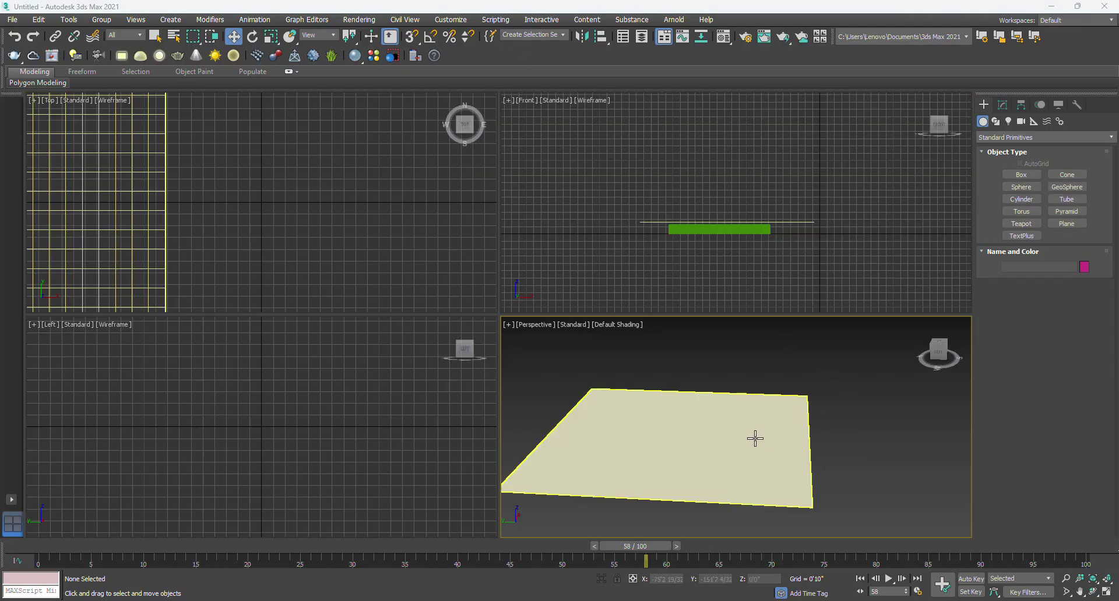
middle_click_drag(752, 440, 728, 437)
middle_click_drag(717, 454, 723, 425, "alt")
scroll(705, 229, "up", 4)
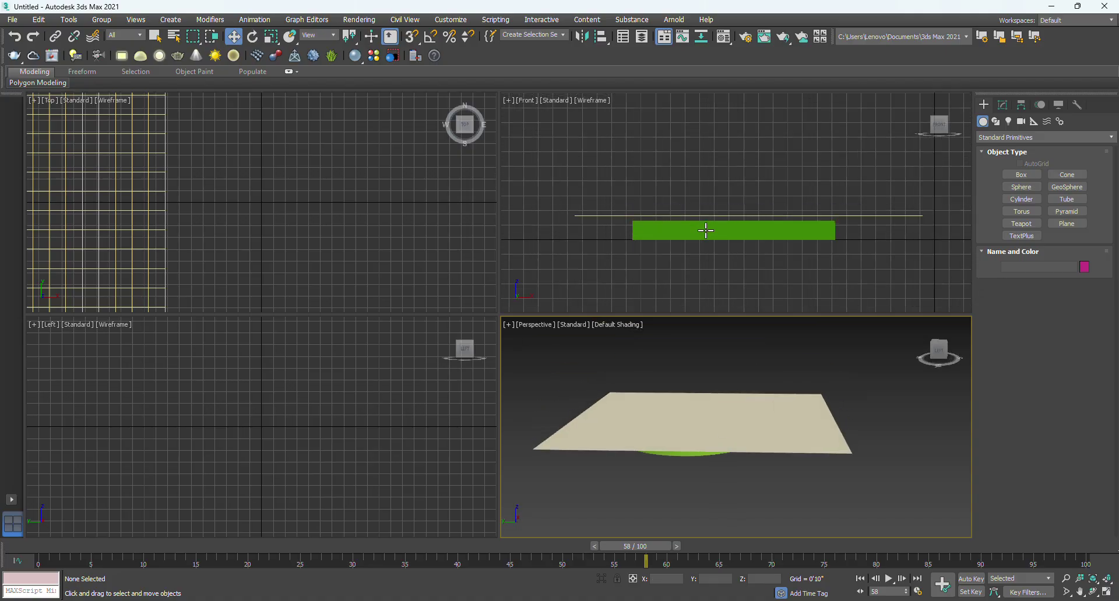
left_click(717, 412)
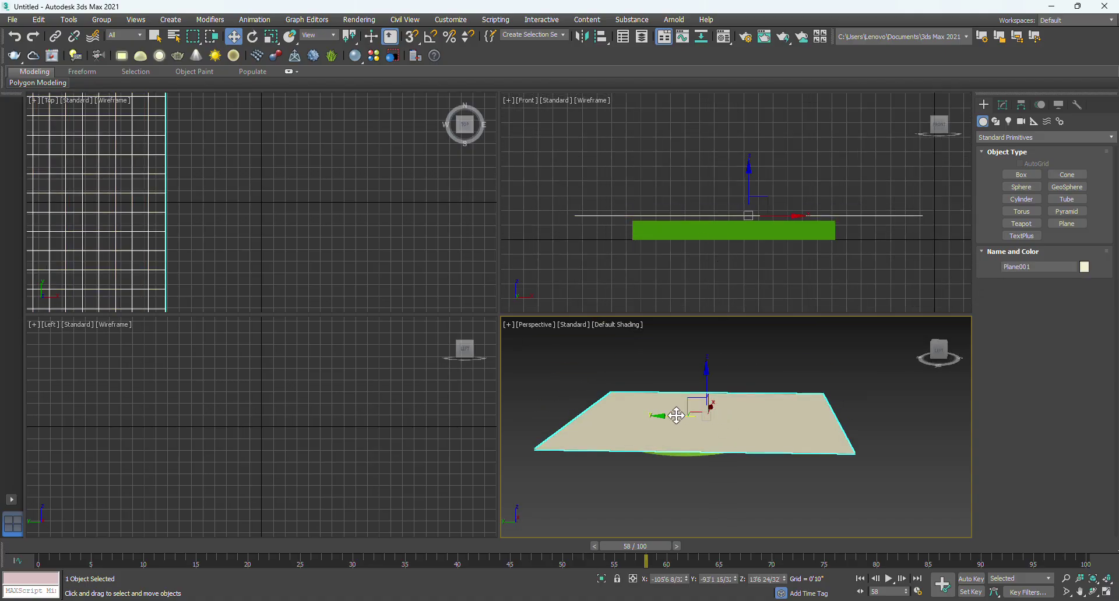
mouse_move(670, 416)
left_mouse_down()
mouse_move(895, 410)
mouse_move(661, 410)
left_mouse_up()
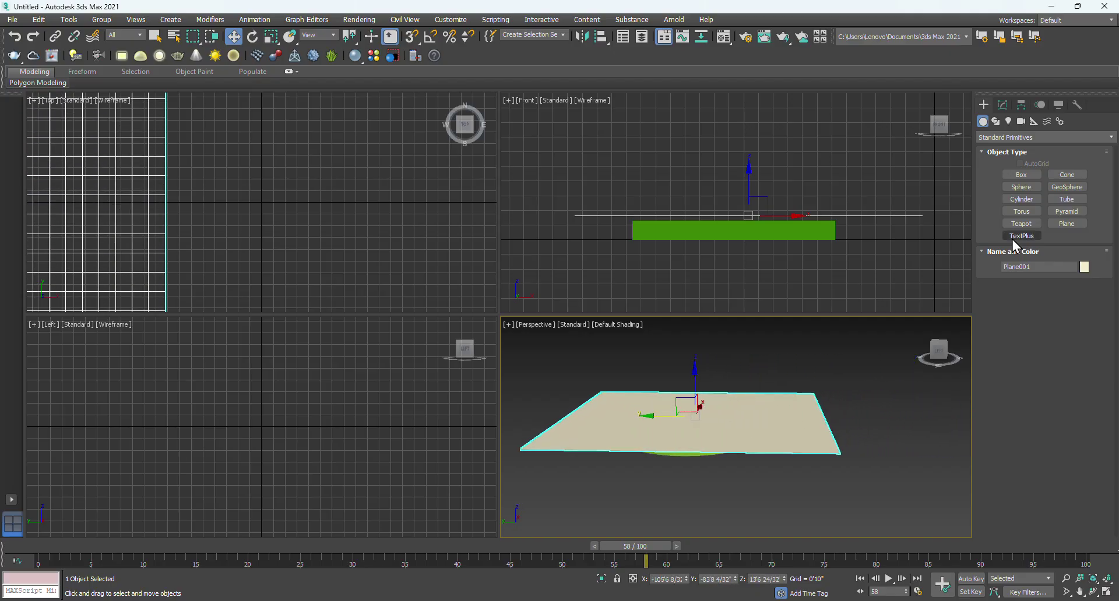
Raise the plane's length segments to 187 and its width segments to 270.
left_click(1003, 105)
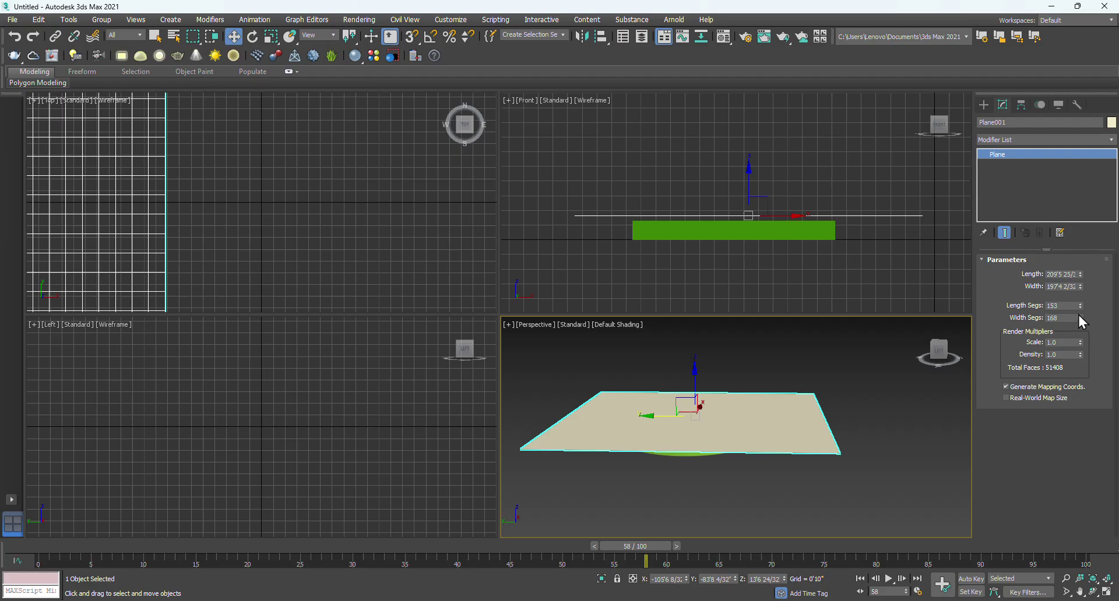
left_click_drag(1081, 306, 1080, 284)
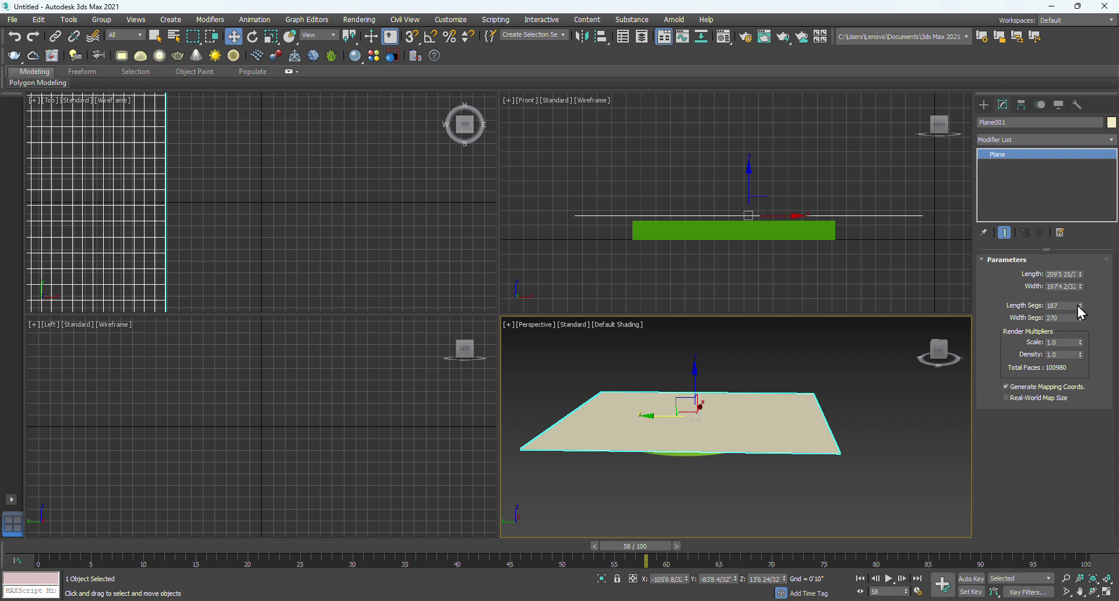
Maximize the perspective view and raise the plane about 23'3" along Z, further above the green cylinder.
left_click(888, 441)
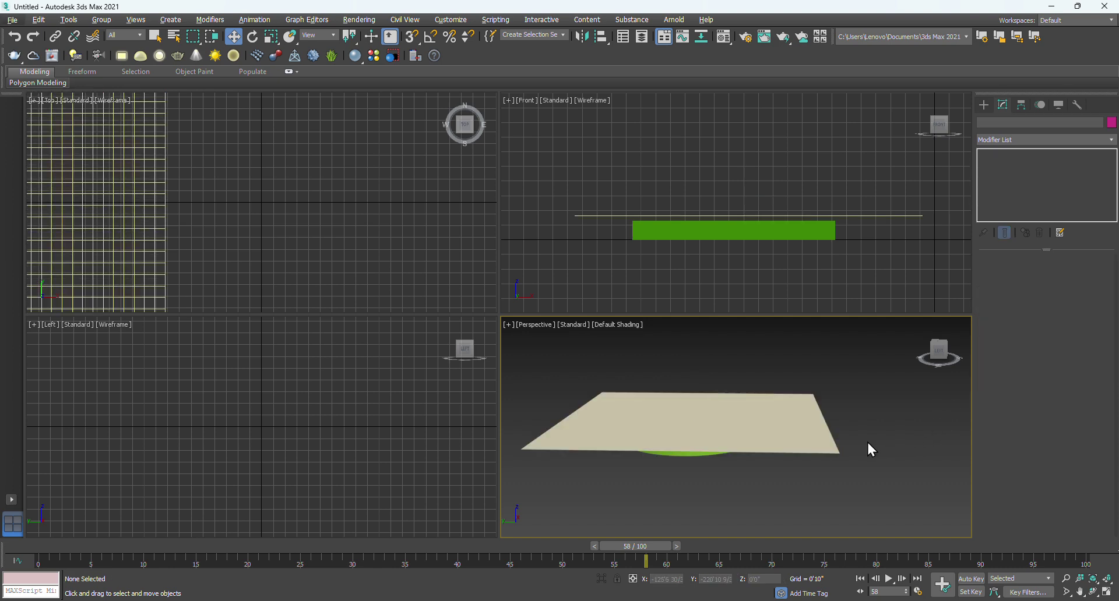
left_click(1107, 592)
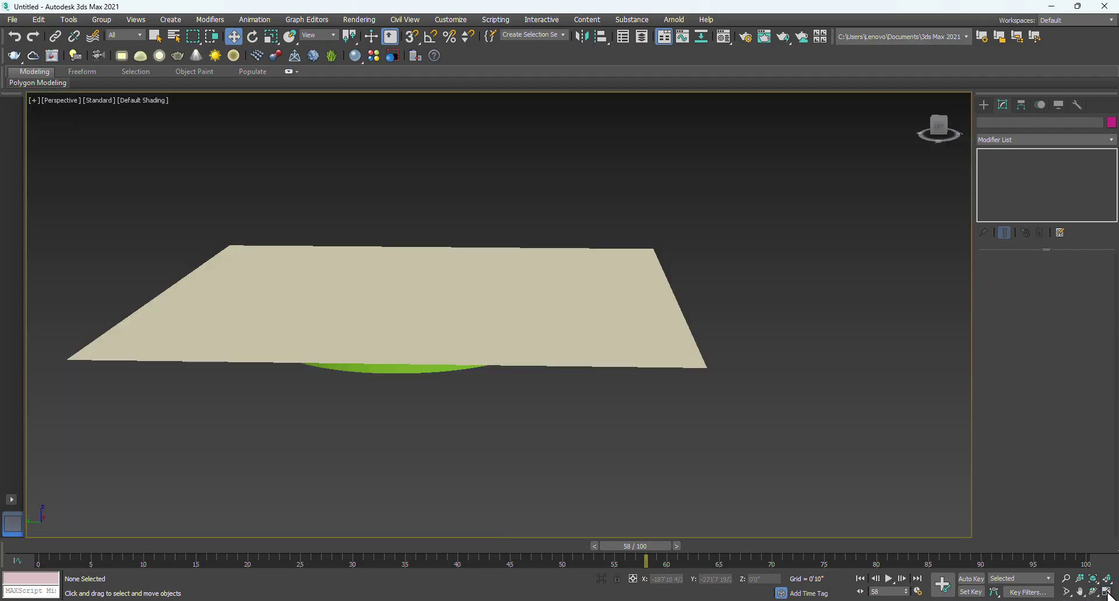
middle_click_drag(557, 272, 549, 294, "alt")
middle_click_drag(402, 350, 503, 153)
left_click(441, 304)
left_click_drag(414, 291, 424, 274)
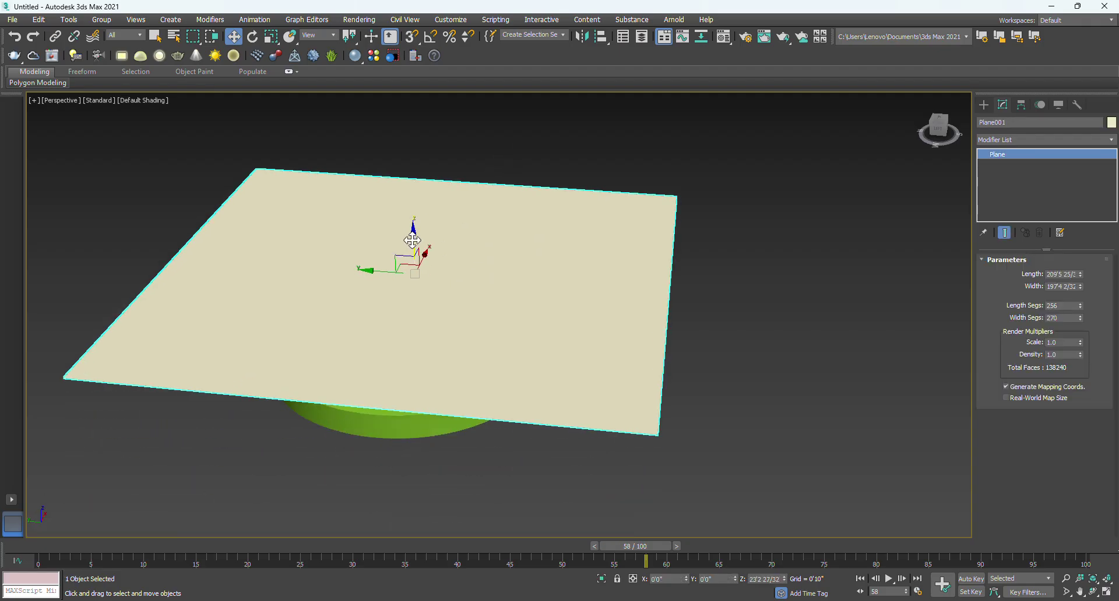
mouse_move(512, 407)
middle_mouse_down("alt")
mouse_move(509, 337)
mouse_move(510, 408)
middle_mouse_up("alt")
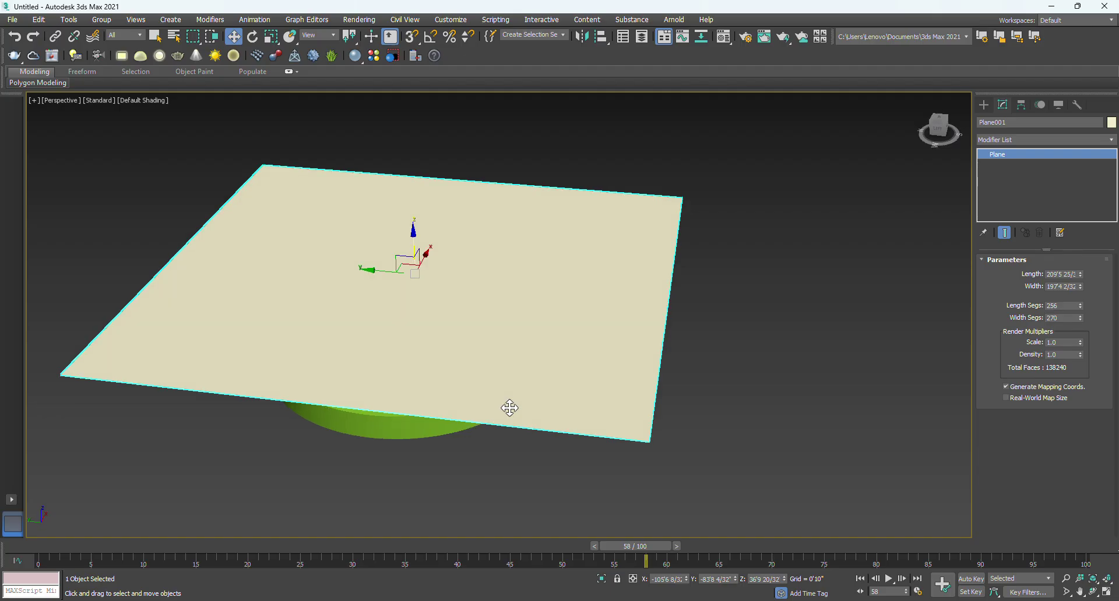
Apply the Cloth modifier to the plane above the green cylinder.
left_click(1012, 141)
scroll(979, 298, "down", 8)
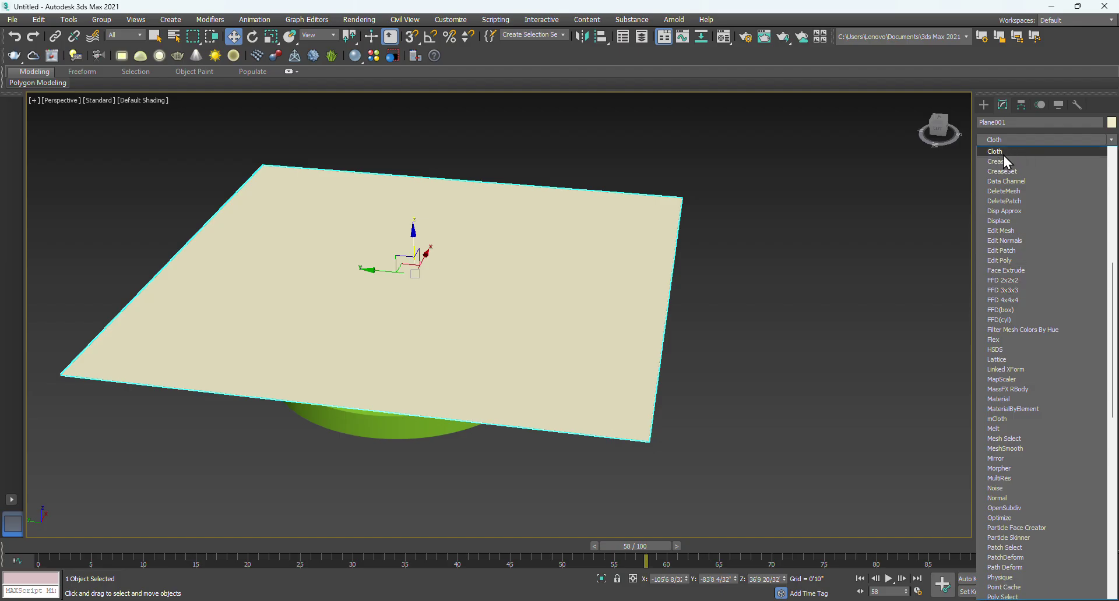
left_click(1003, 152)
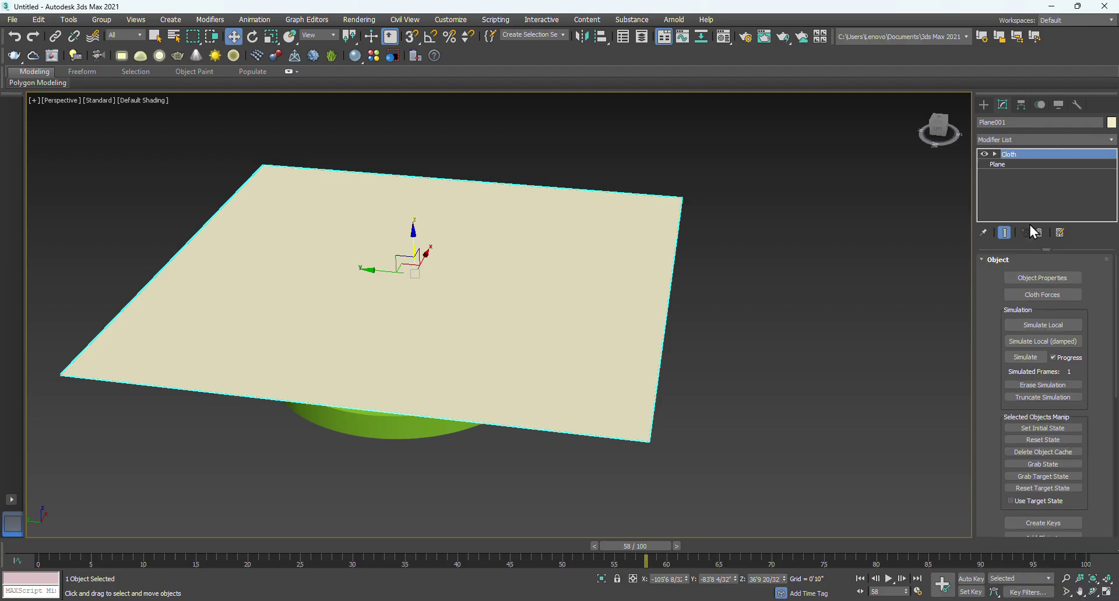
In the cloth object properties, define Plane001 as Cloth with the Silk preset.
left_click(1036, 282)
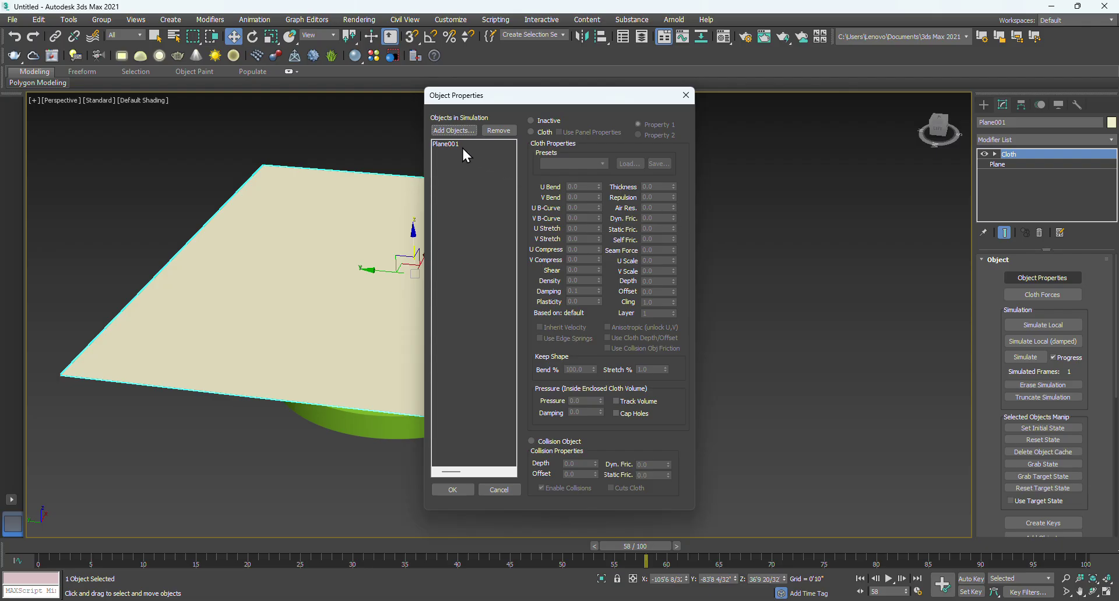
left_click(440, 145)
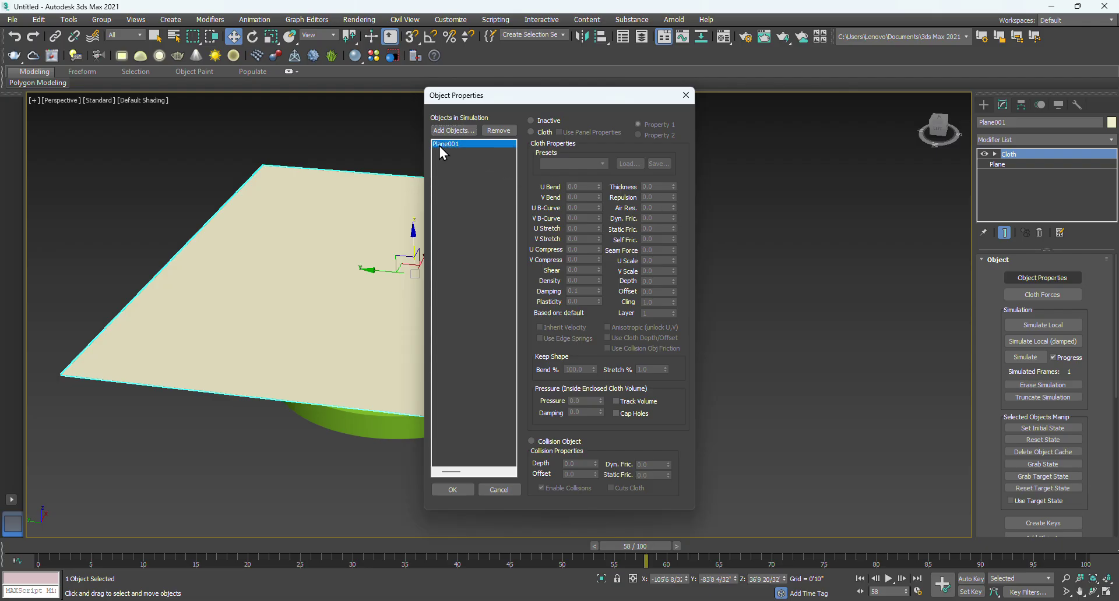
left_click(534, 133)
left_click(573, 164)
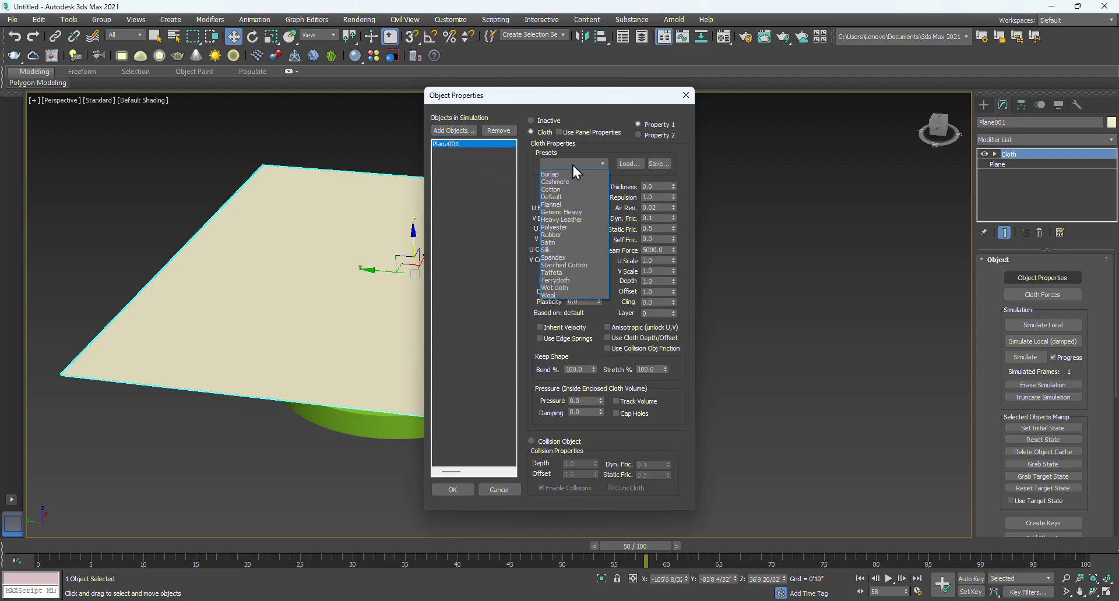
left_click(552, 249)
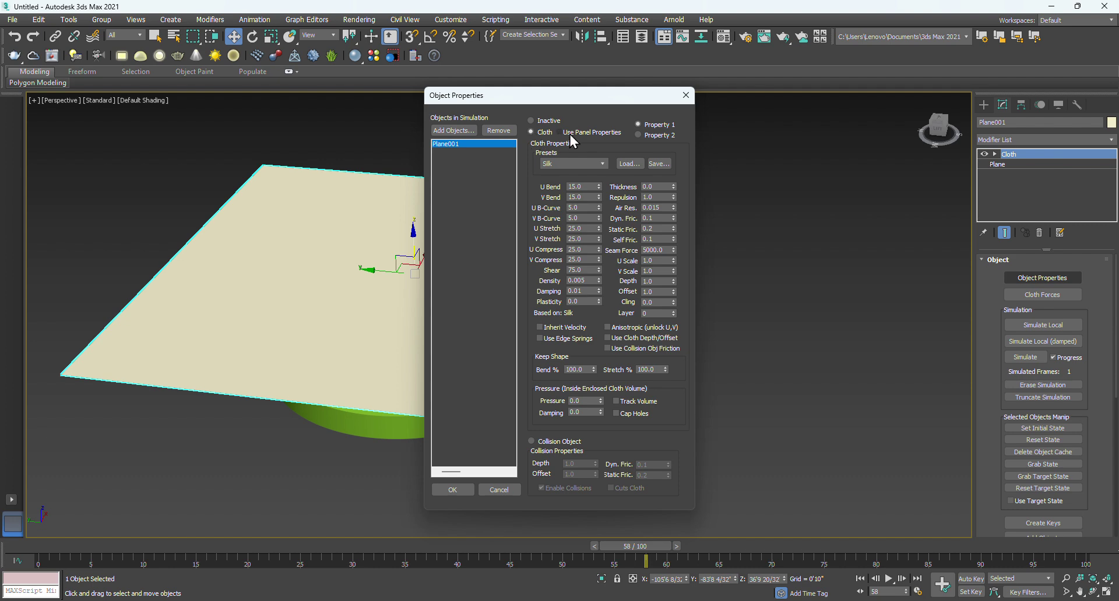
left_click(562, 165)
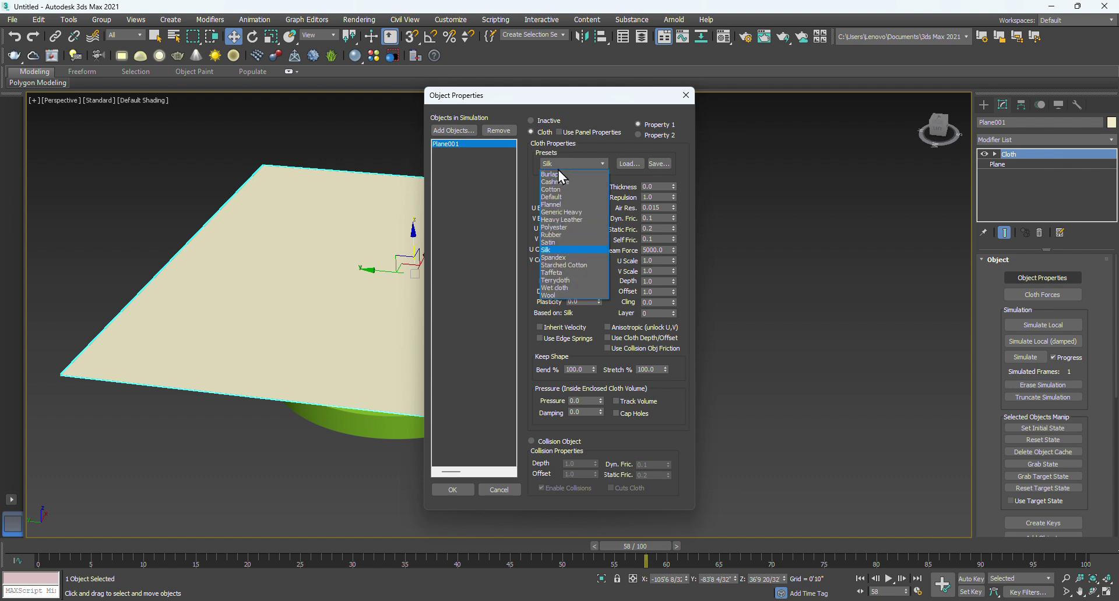
left_click(552, 251)
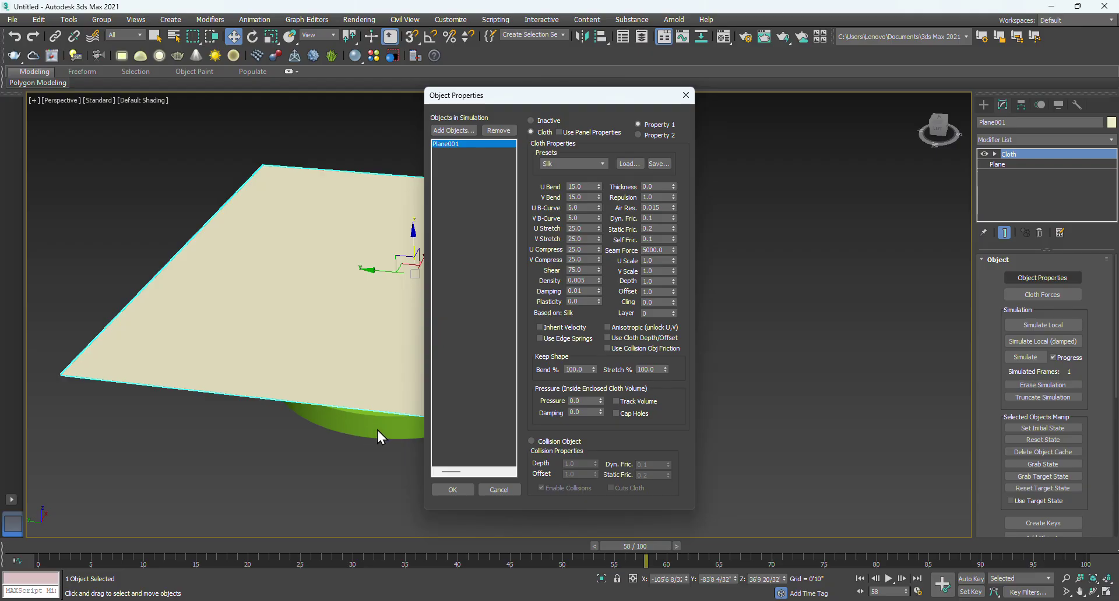
Add Cylinder001 to the cloth simulation as a collision object, check both objects' roles and accept the properties.
left_click(452, 131)
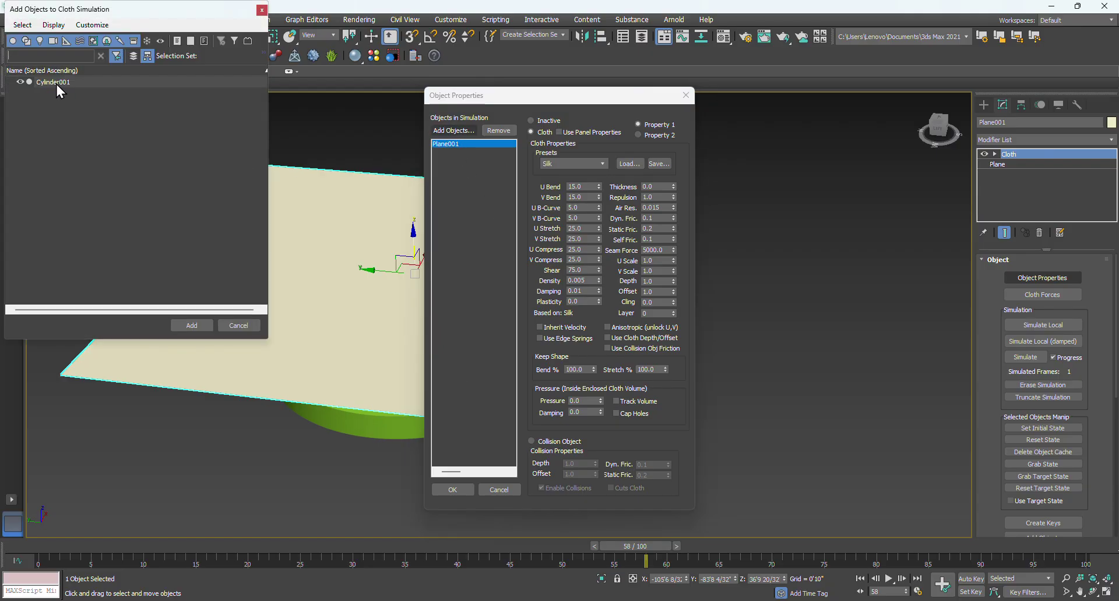
left_click(58, 83)
left_click(193, 326)
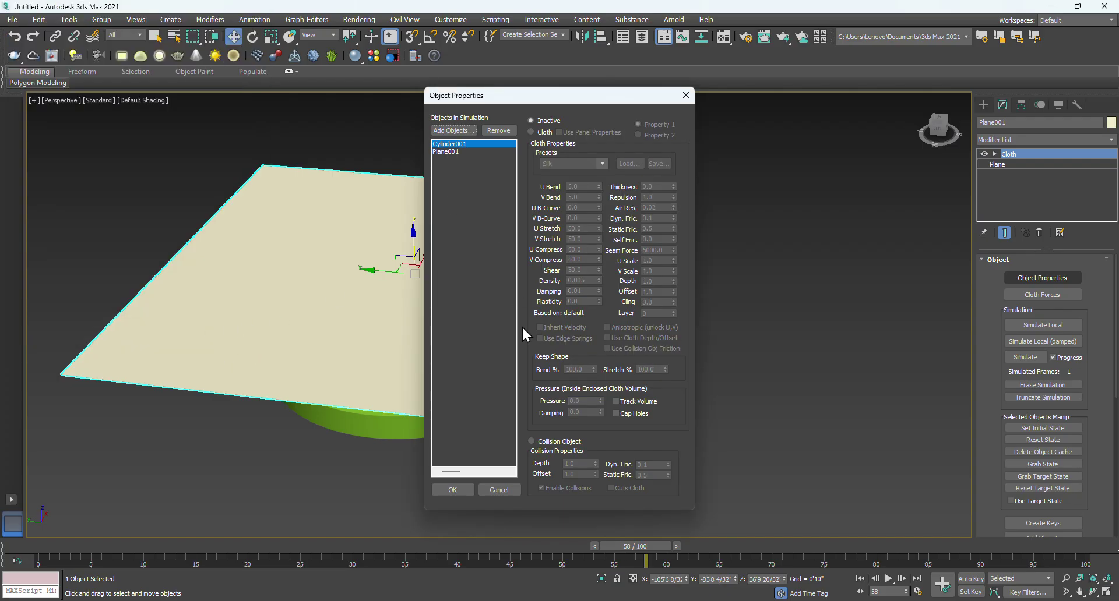
left_click(534, 443)
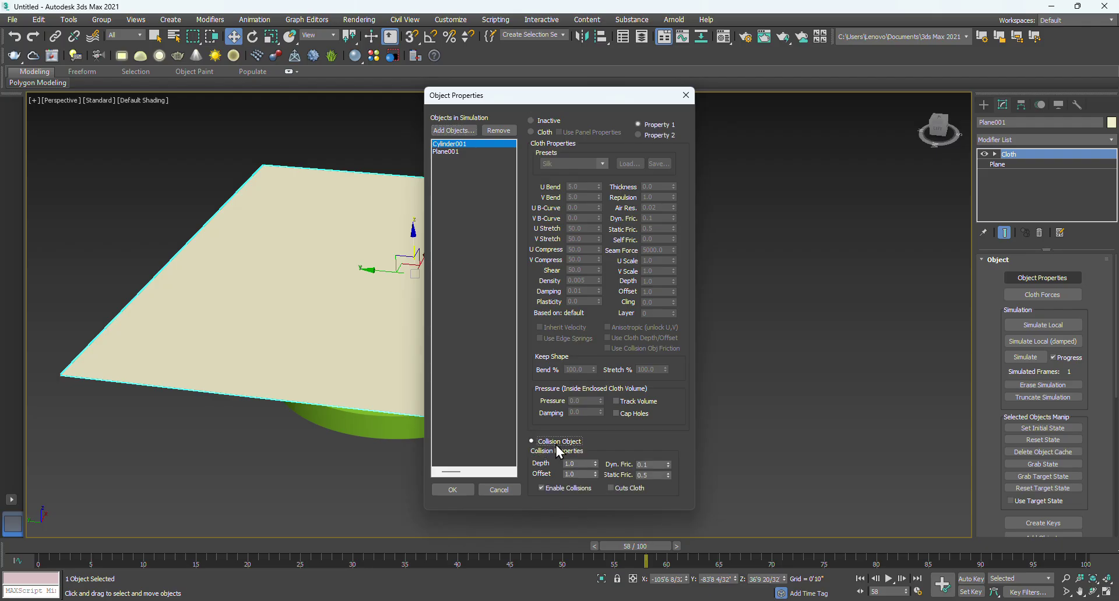
left_click(449, 152)
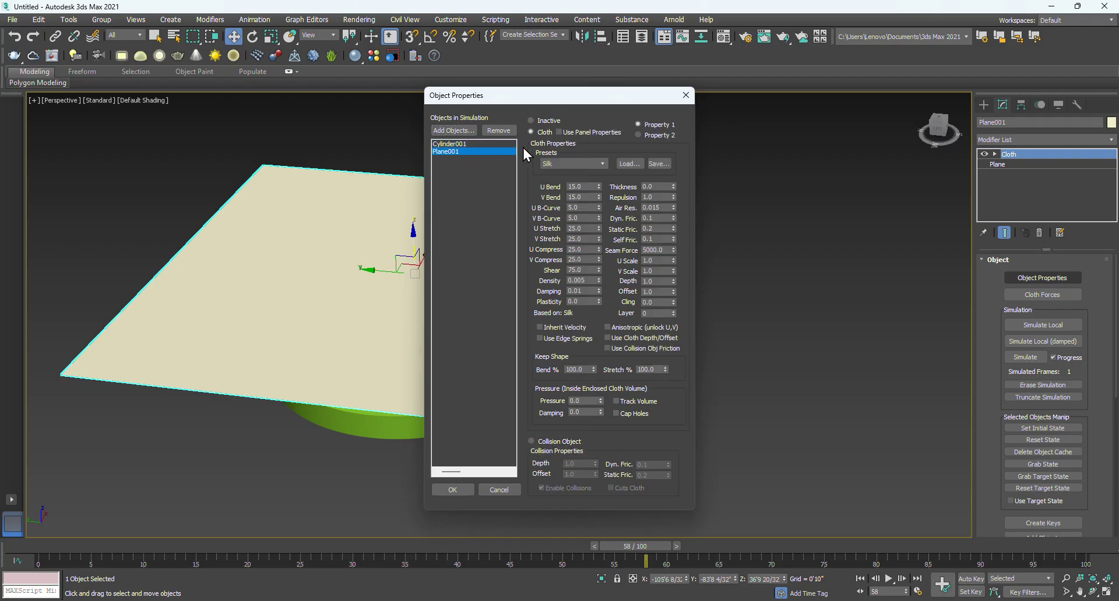
left_click(452, 145)
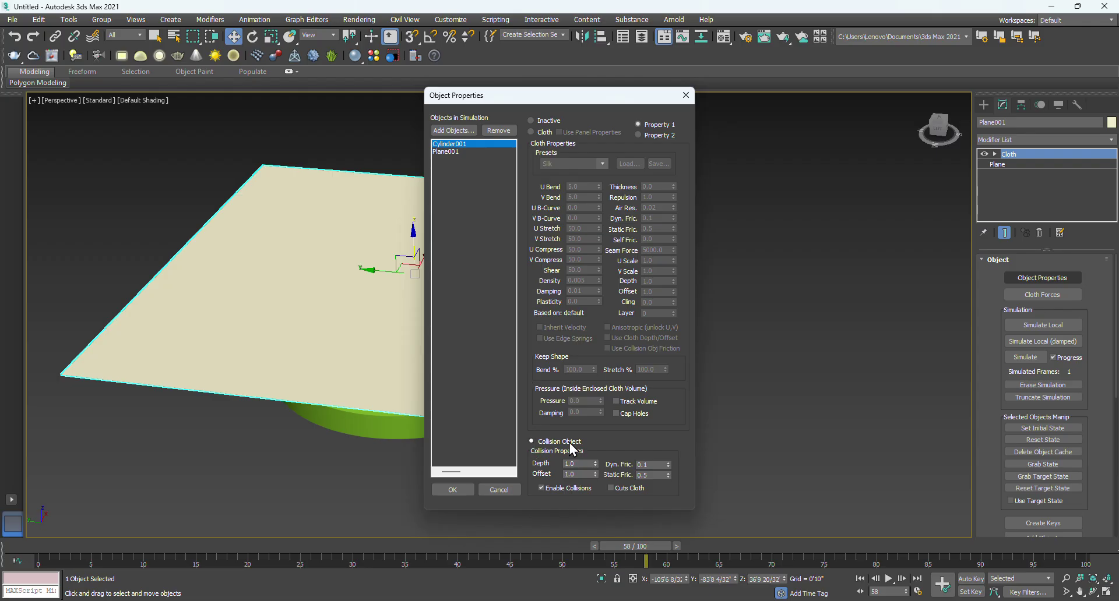
left_click(445, 153)
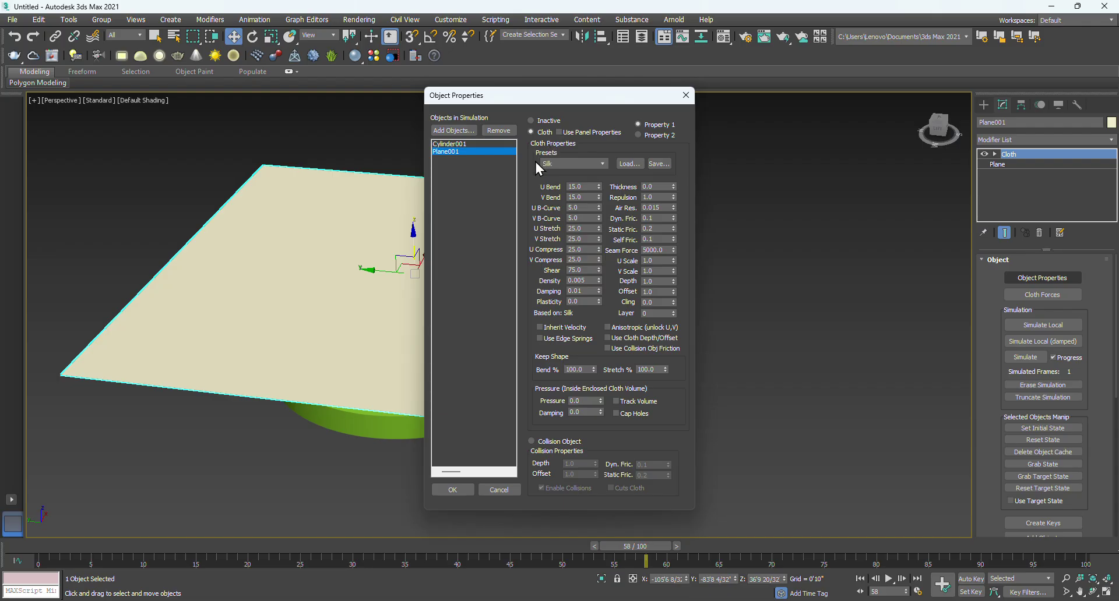
left_click(452, 490)
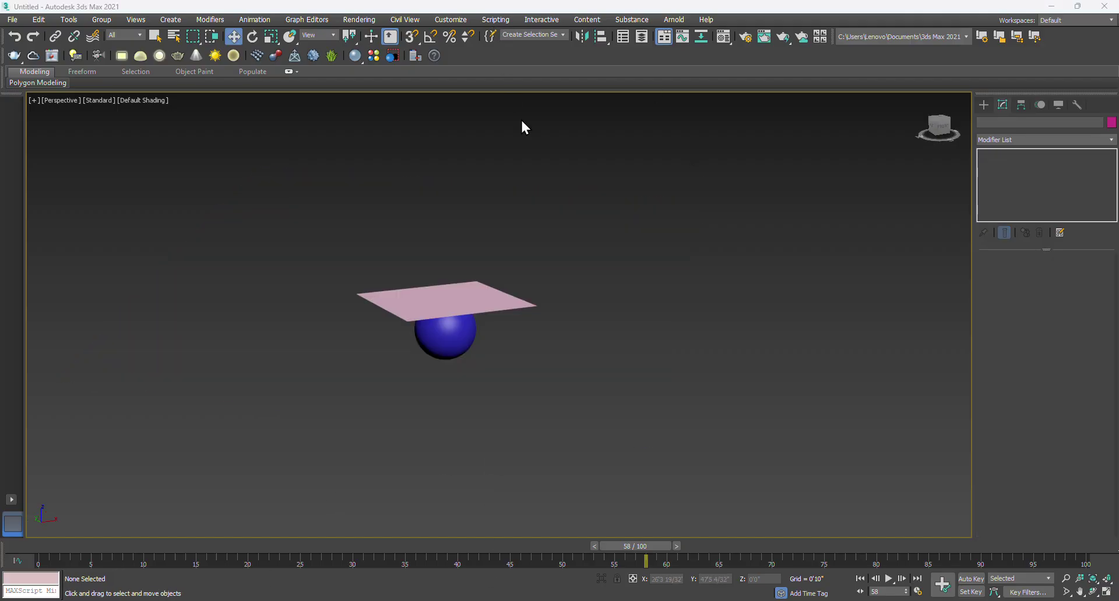
Apply the Cloth modifier to the pink plane above the blue sphere.
scroll(412, 302, "up", 5)
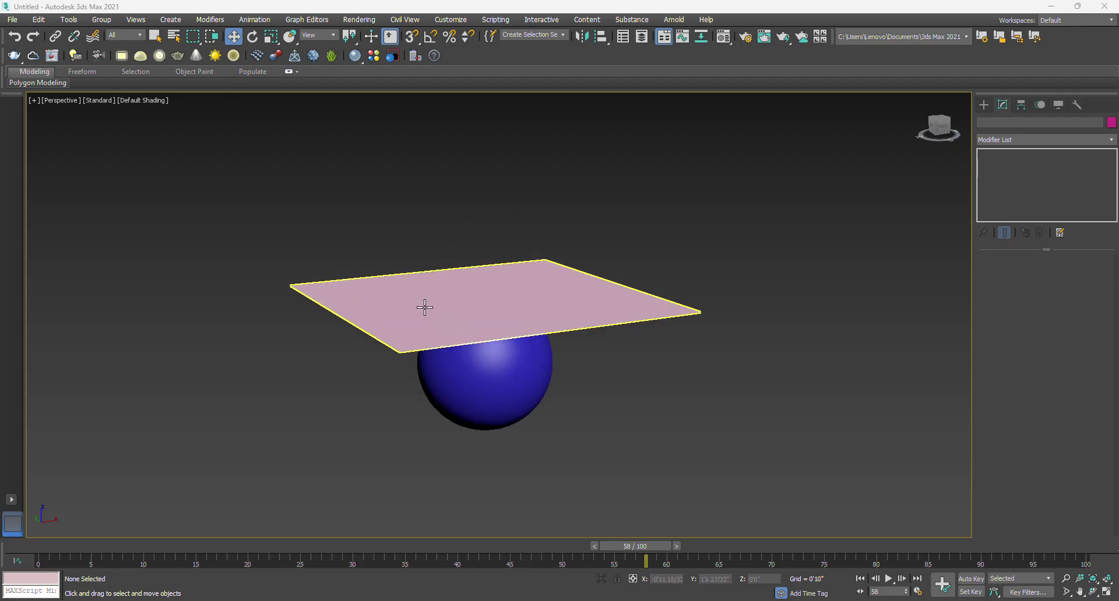
middle_click_drag(564, 375, 548, 348, "alt")
left_click(551, 293)
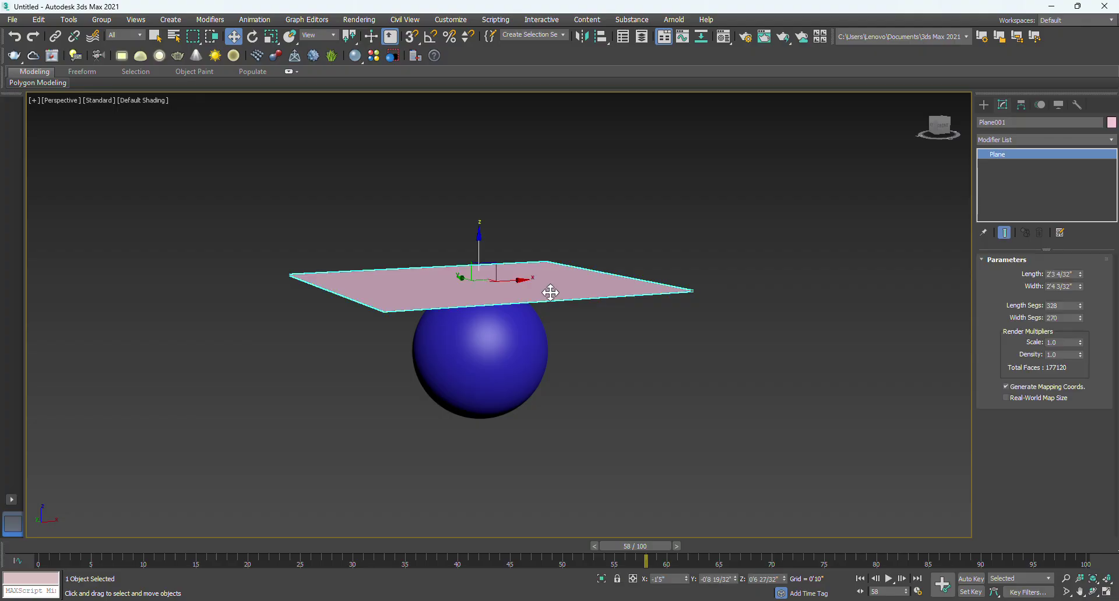
left_click(1020, 138)
key("c")
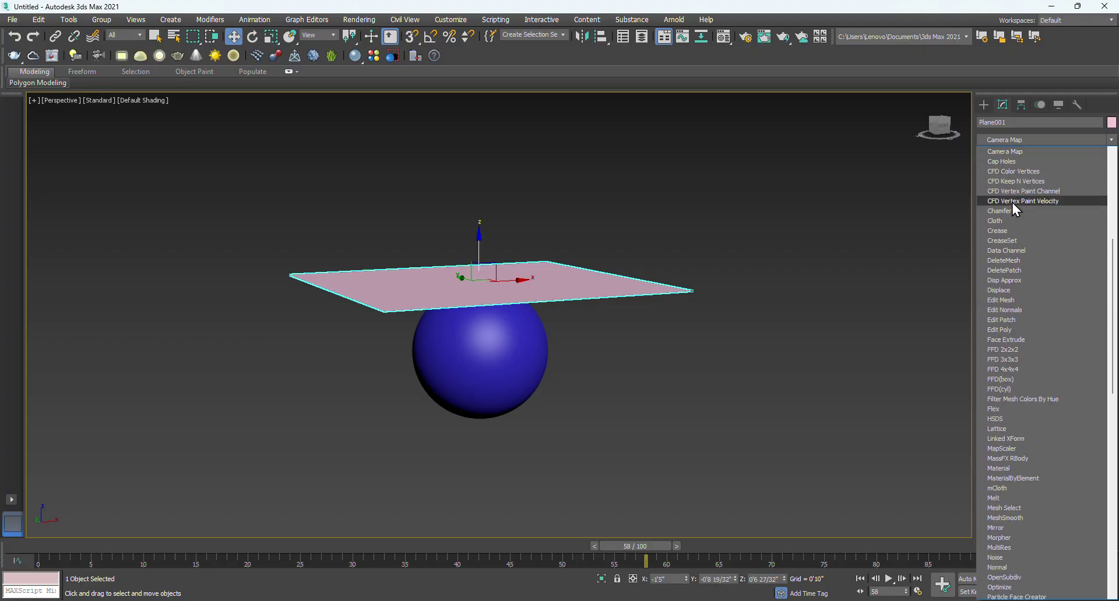
left_click(998, 221)
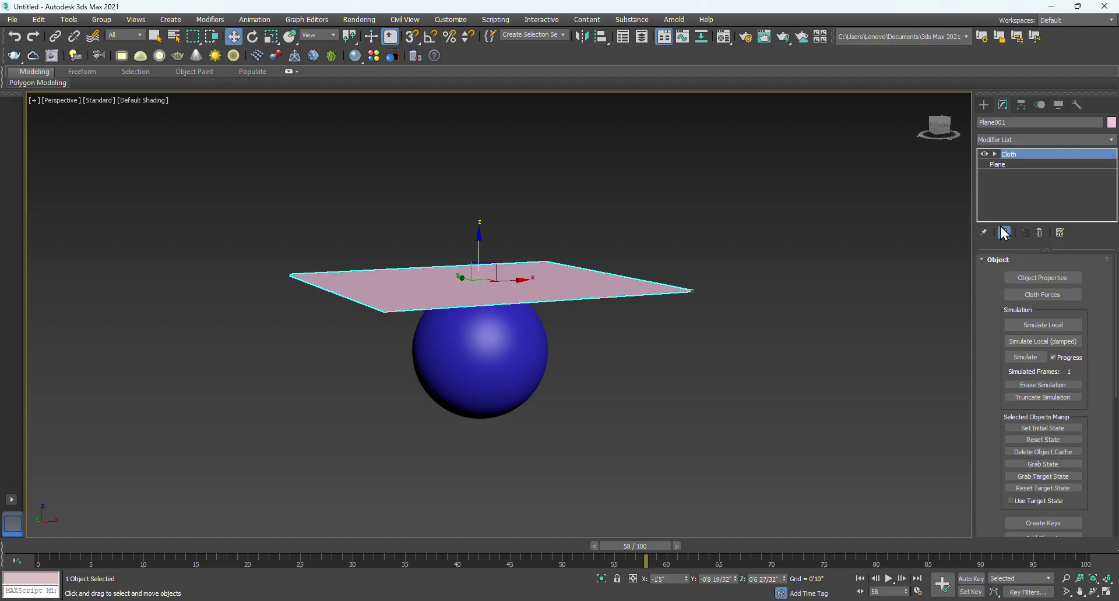
Define the pink plane, Plane001, as Cloth with the Silk preset in the simulation's object properties.
left_click(1038, 279)
left_click(444, 144)
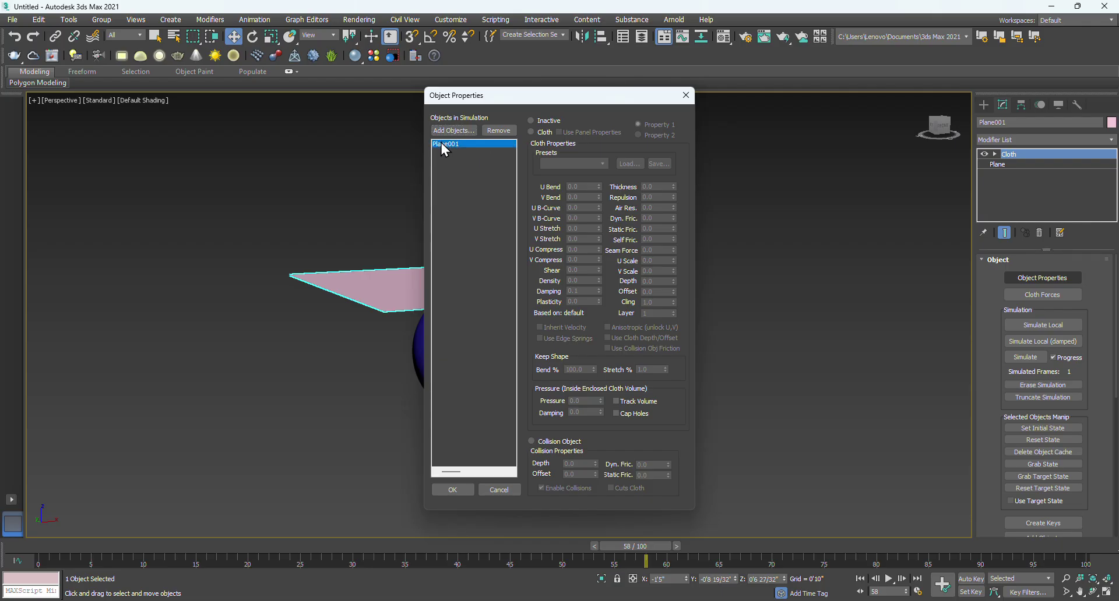
left_click(532, 131)
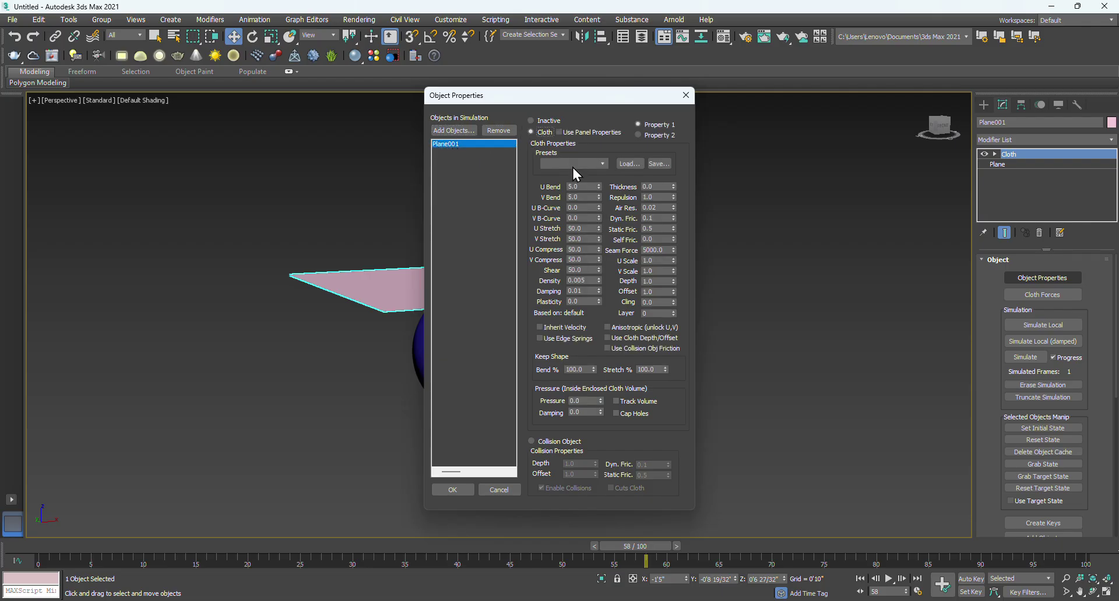
left_click(574, 164)
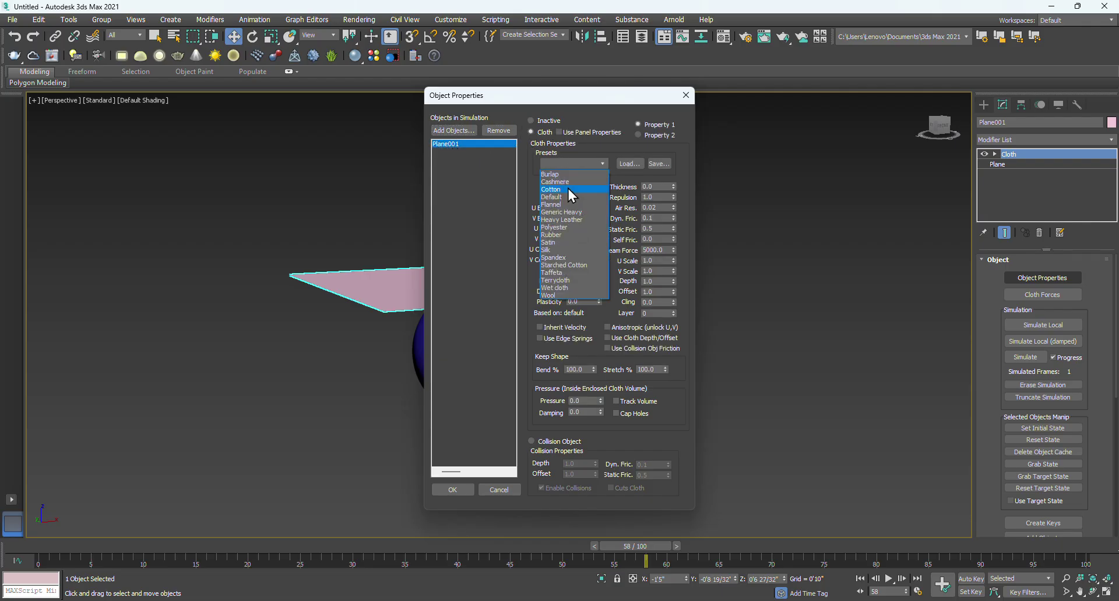
left_click(554, 250)
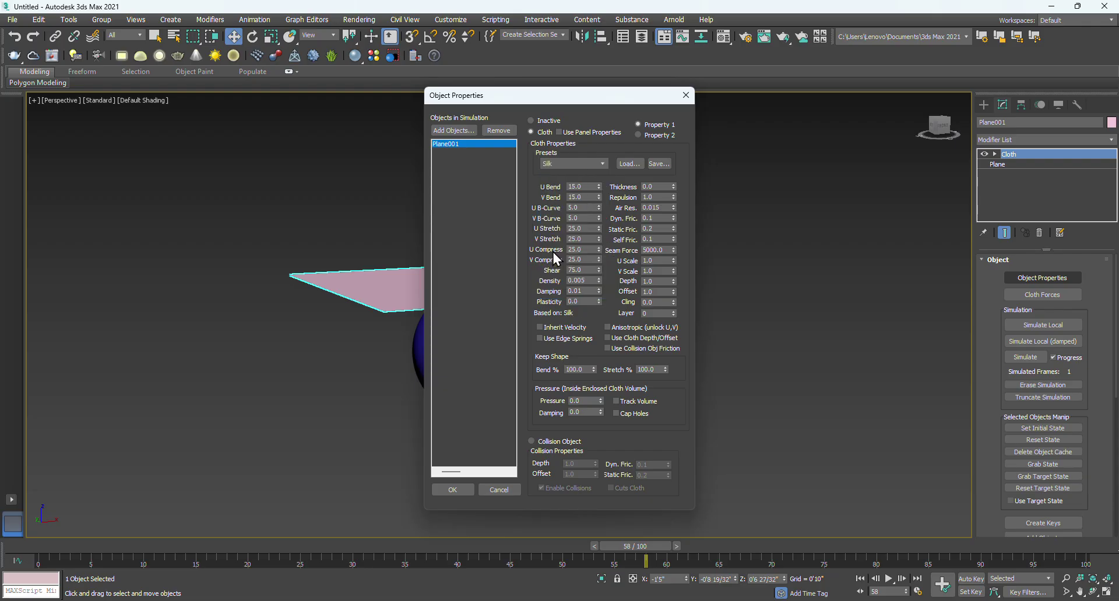
Add Sphere001 to the cloth simulation and define it as a collision object.
left_click(453, 133)
left_click(49, 85)
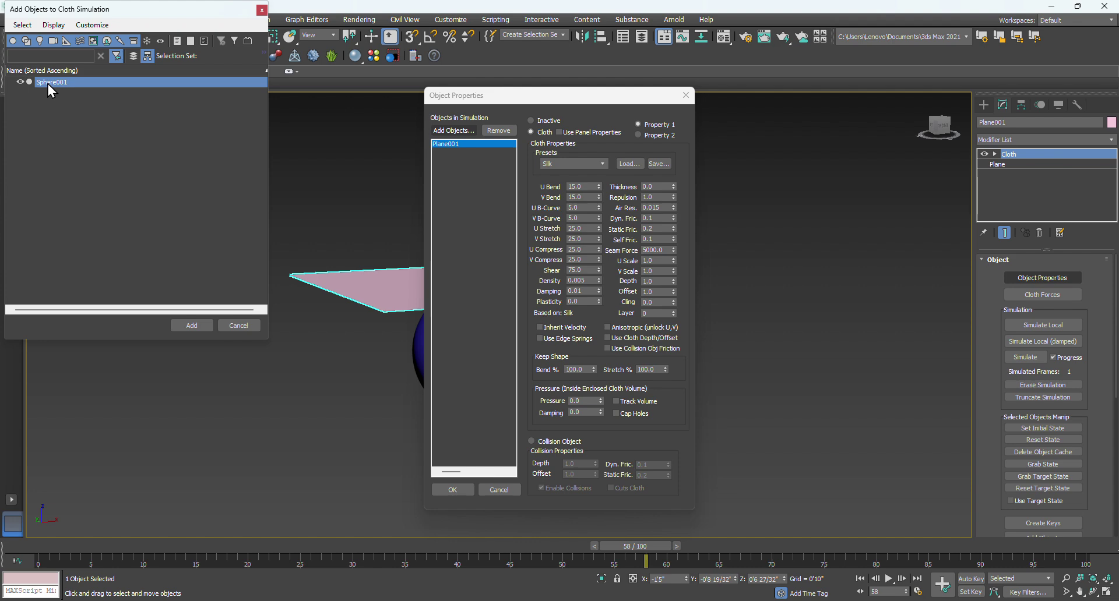
left_click(190, 325)
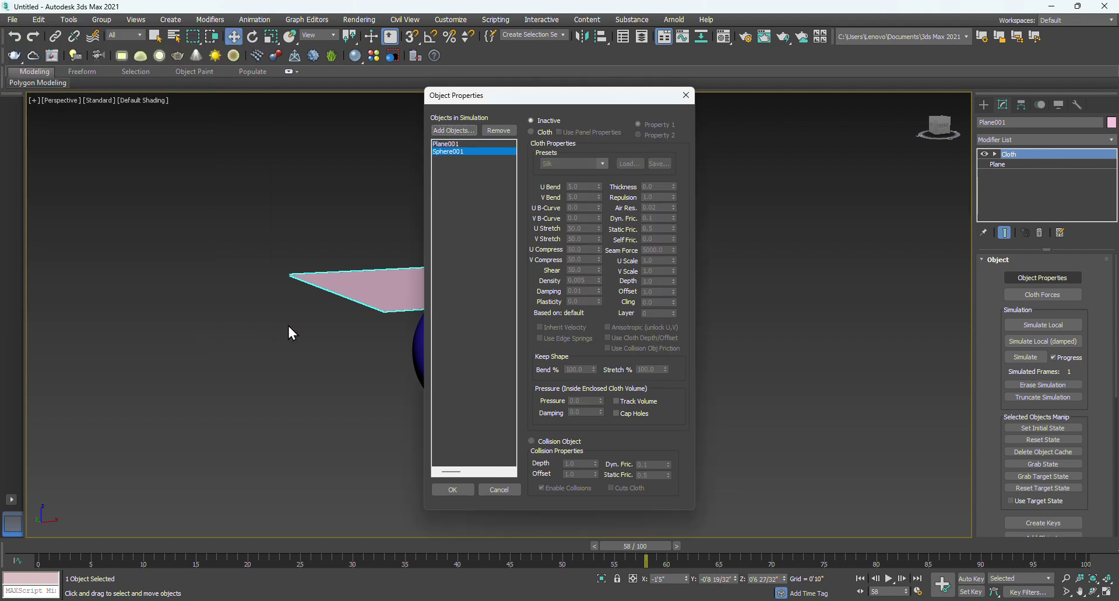
left_click(533, 444)
Make sure Plane001 is set to Cloth with Silk and Sphere001 to collision object, and accept the object properties.
left_click(445, 144)
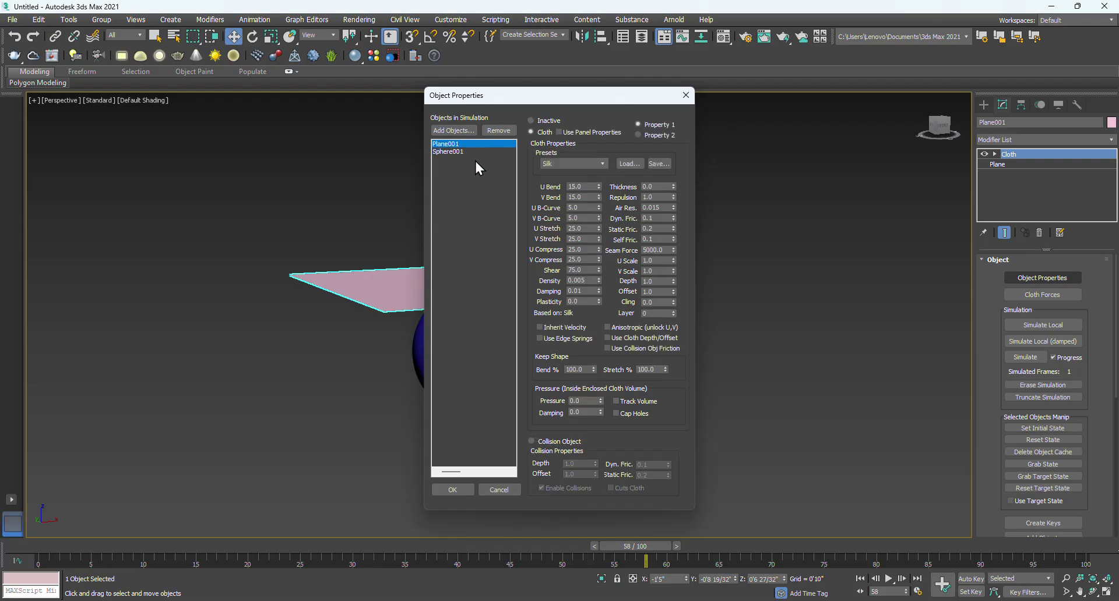
left_click(532, 442)
left_click(446, 150)
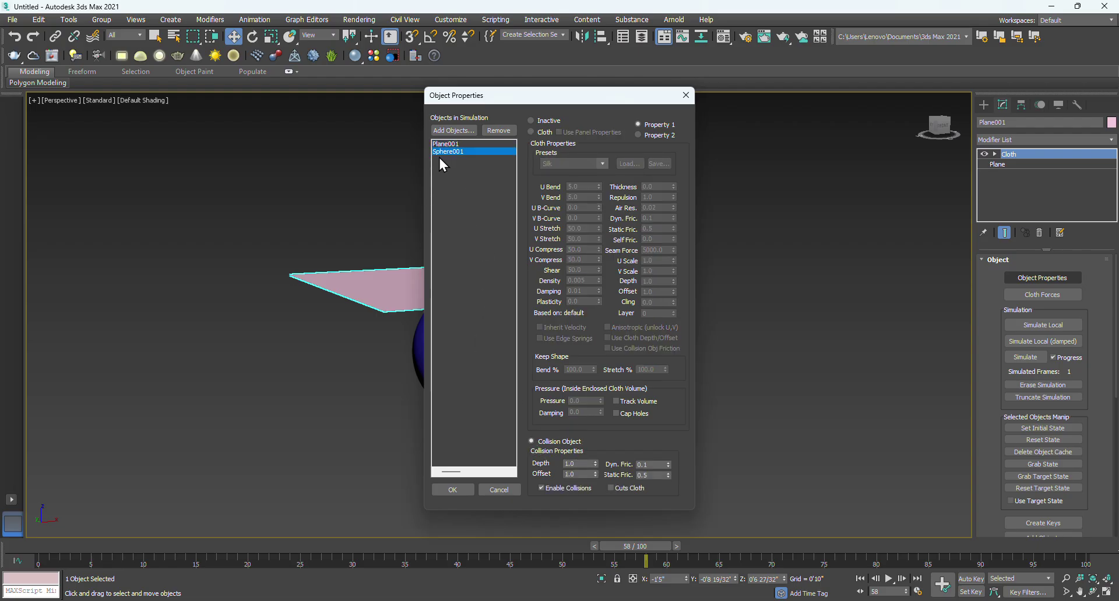
left_click(445, 144)
left_click(531, 132)
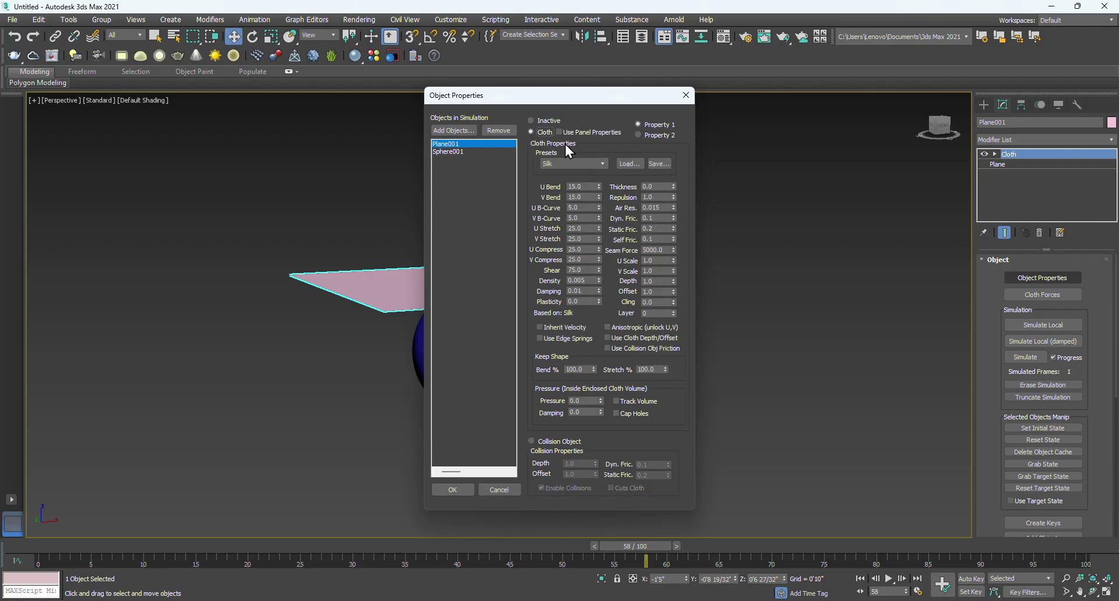
left_click(449, 153)
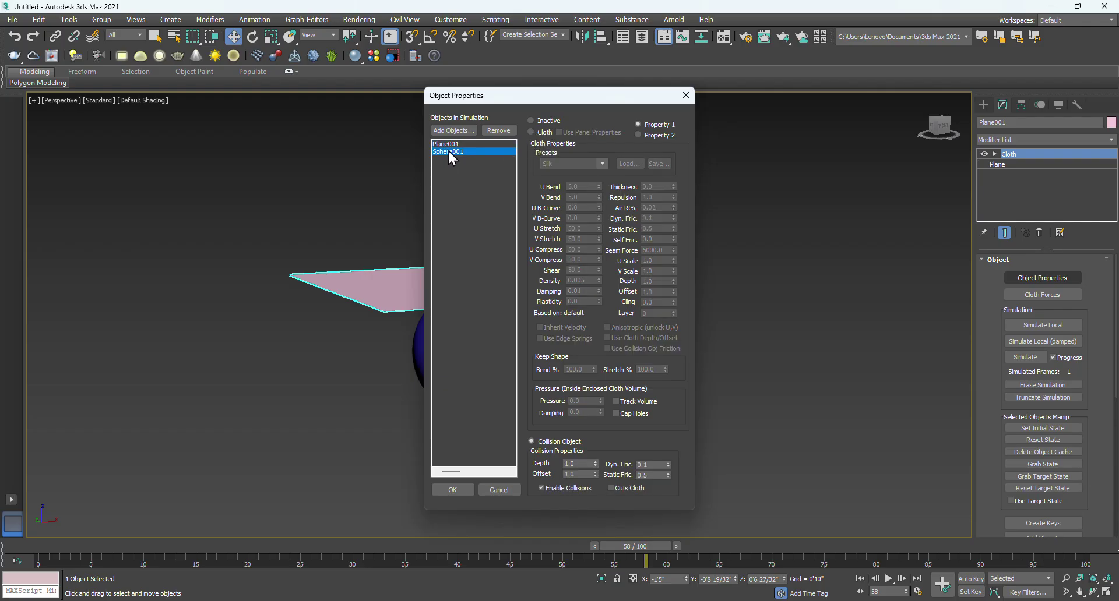
left_click(445, 144)
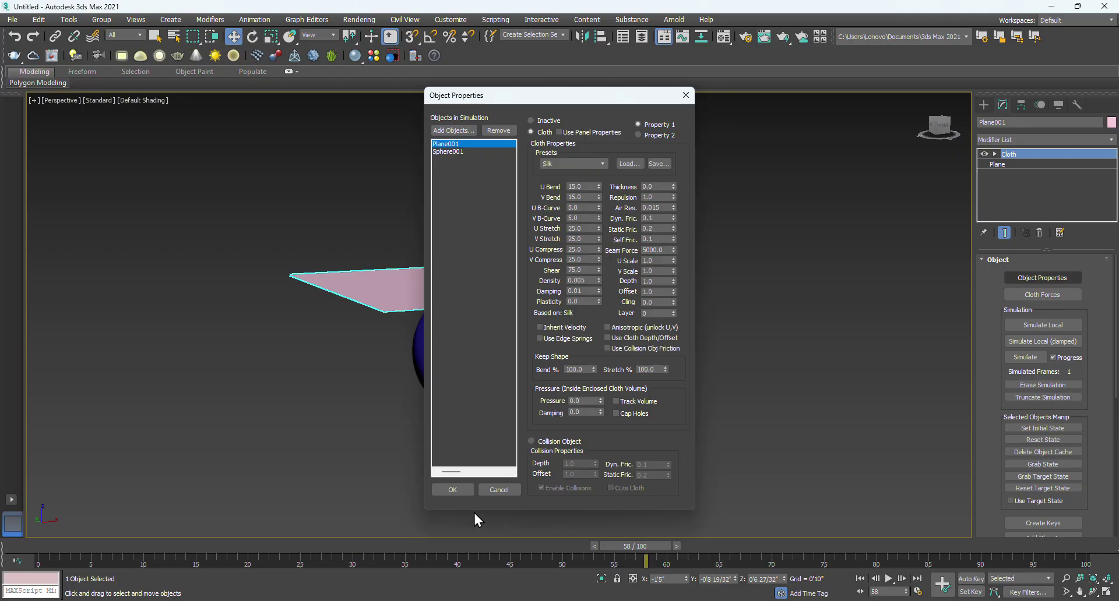
left_click(454, 491)
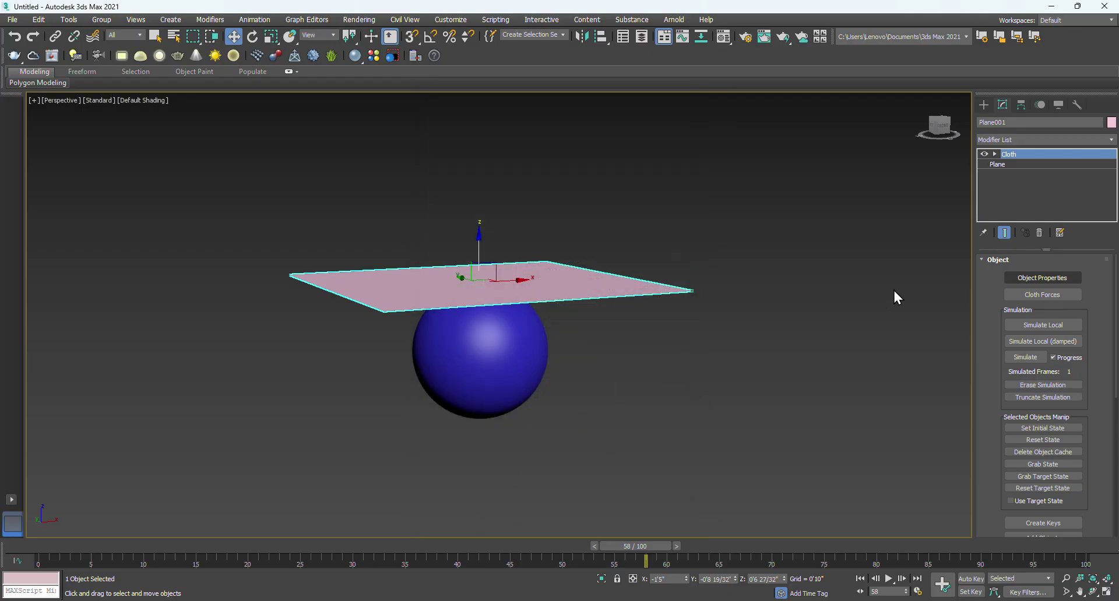
Run the local cloth simulation so the silk plane drapes over the sphere.
left_click(1038, 327)
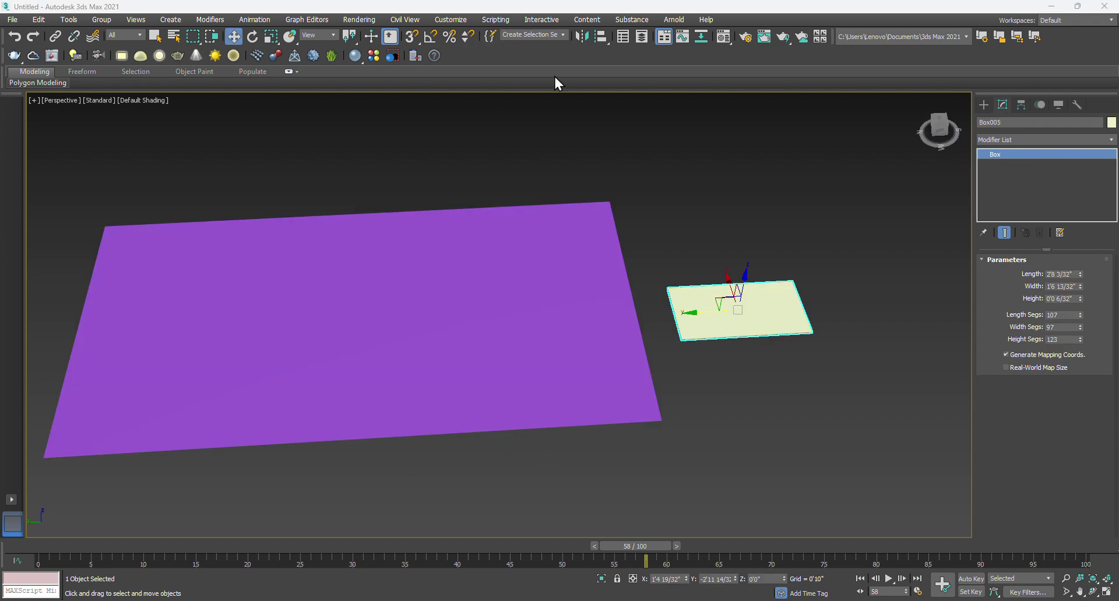
Move the thin cream box, Box005, along Y onto the middle of the large purple plane.
left_click(512, 390)
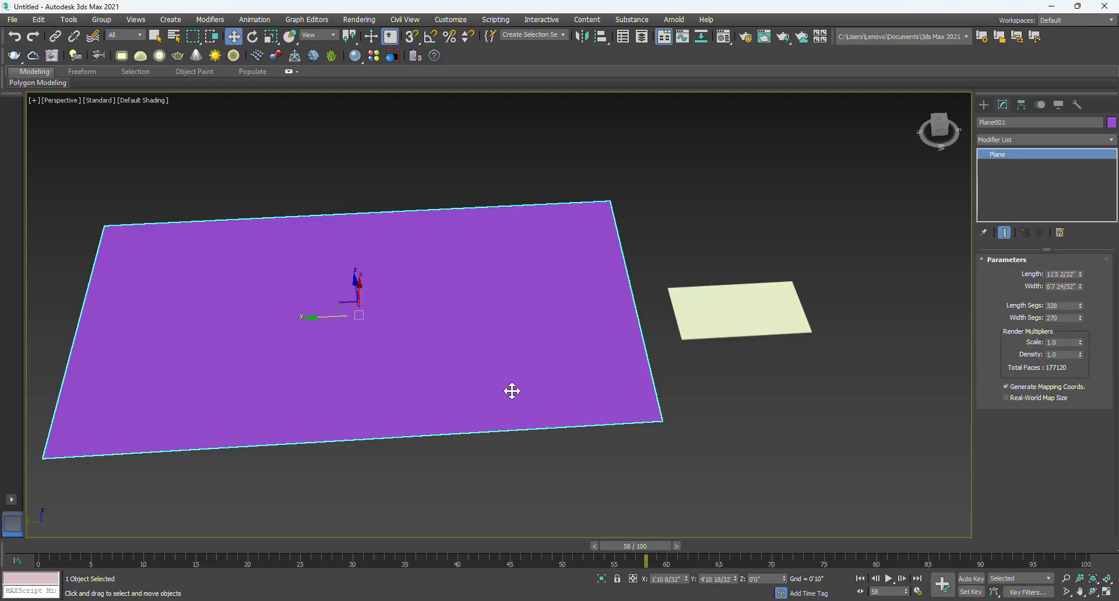
left_click(706, 327)
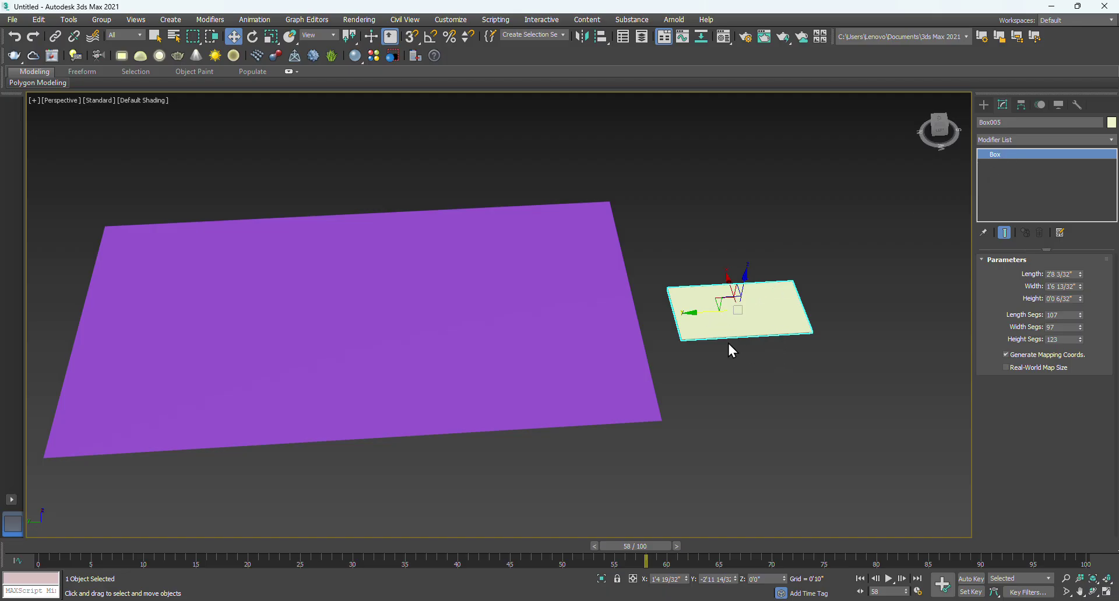
left_click_drag(723, 317, 407, 316)
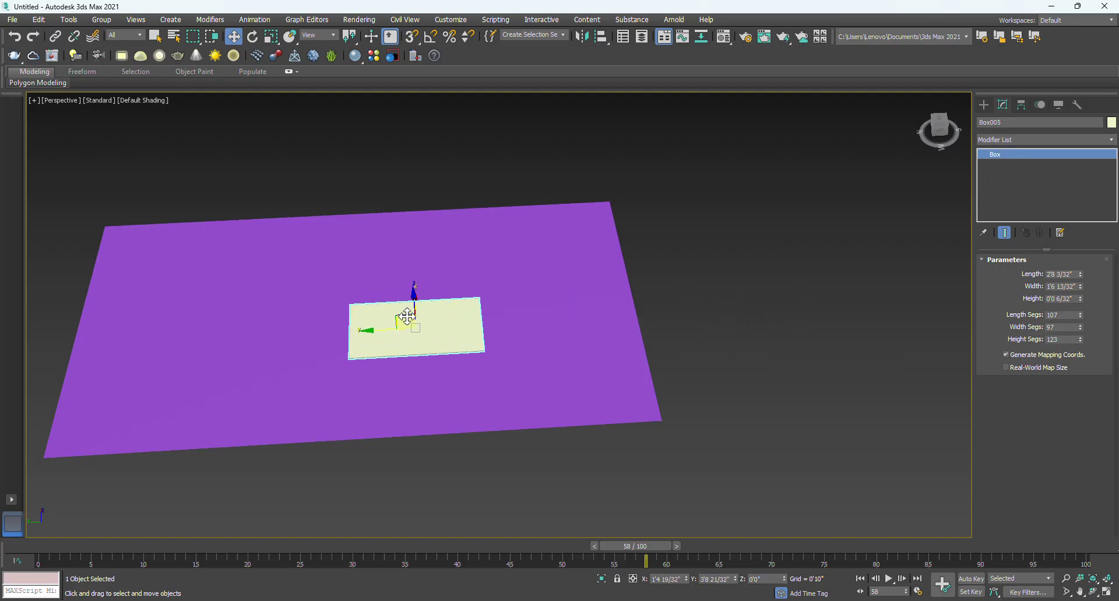
middle_click_drag(384, 375, 411, 372, "alt")
middle_click_drag(504, 329, 416, 364, "alt")
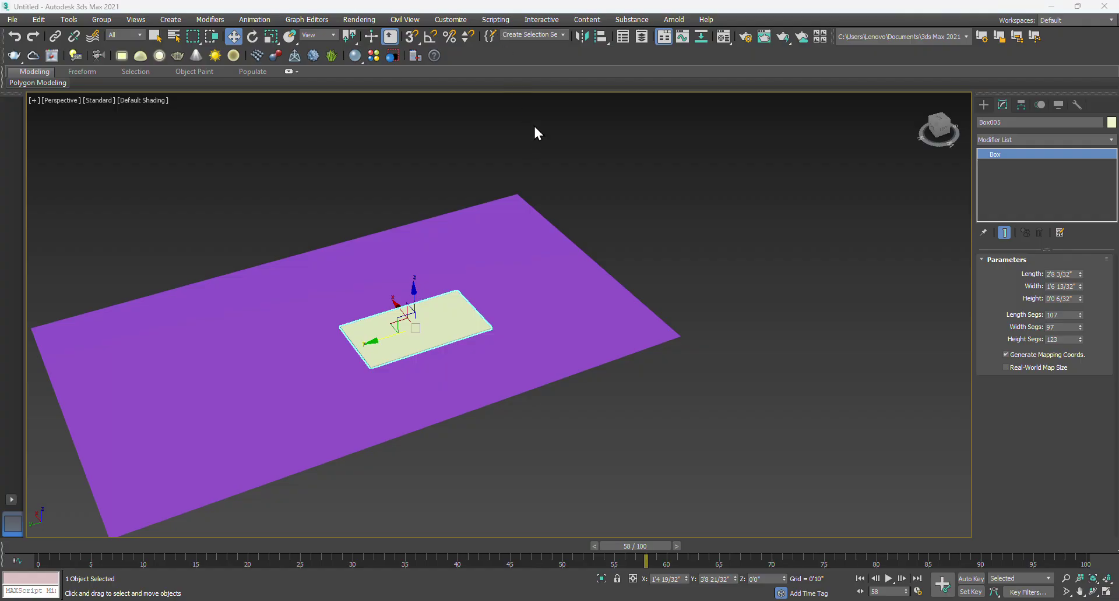
scroll(419, 344, "up", 2)
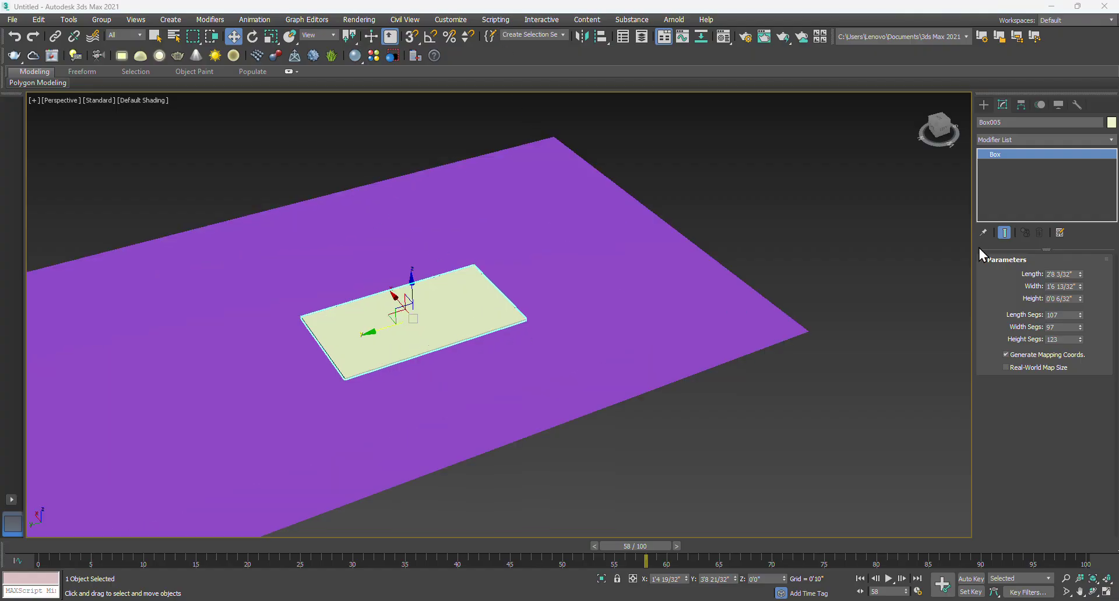
Apply the Cloth modifier to the cream box.
left_click(1025, 141)
scroll(1017, 147, "down", 1)
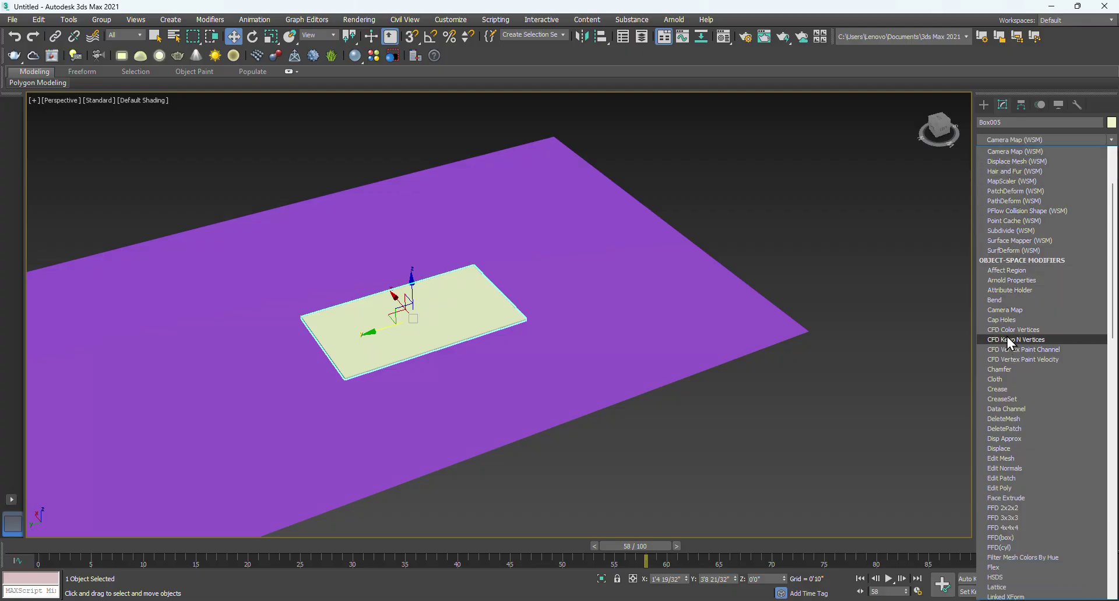
left_click(1005, 379)
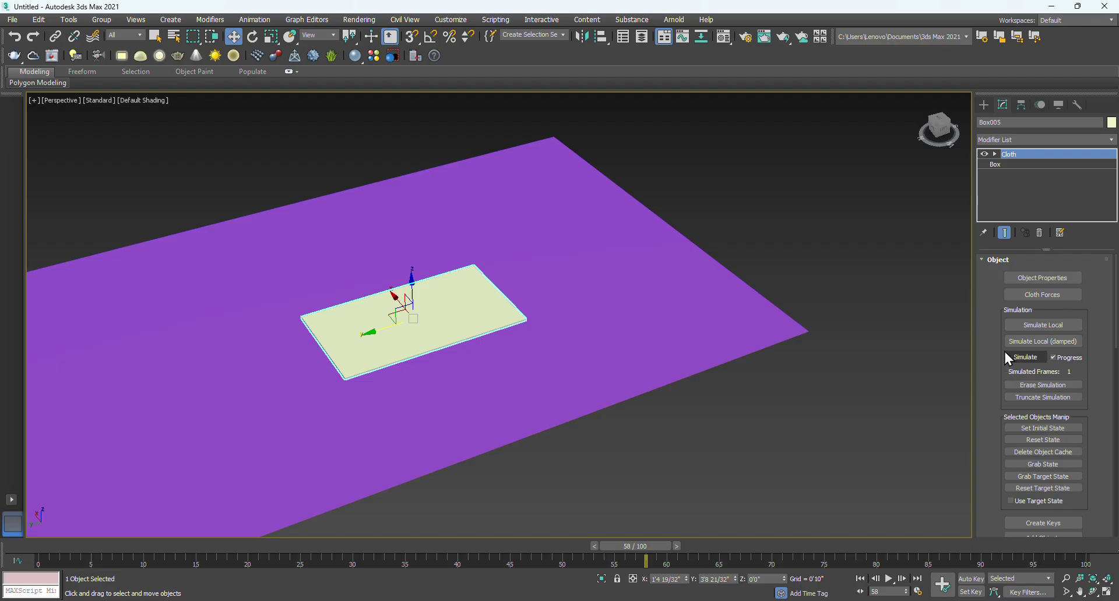
Define Box005 as Cloth with the Cotton preset in the simulation's object properties.
left_click(1043, 279)
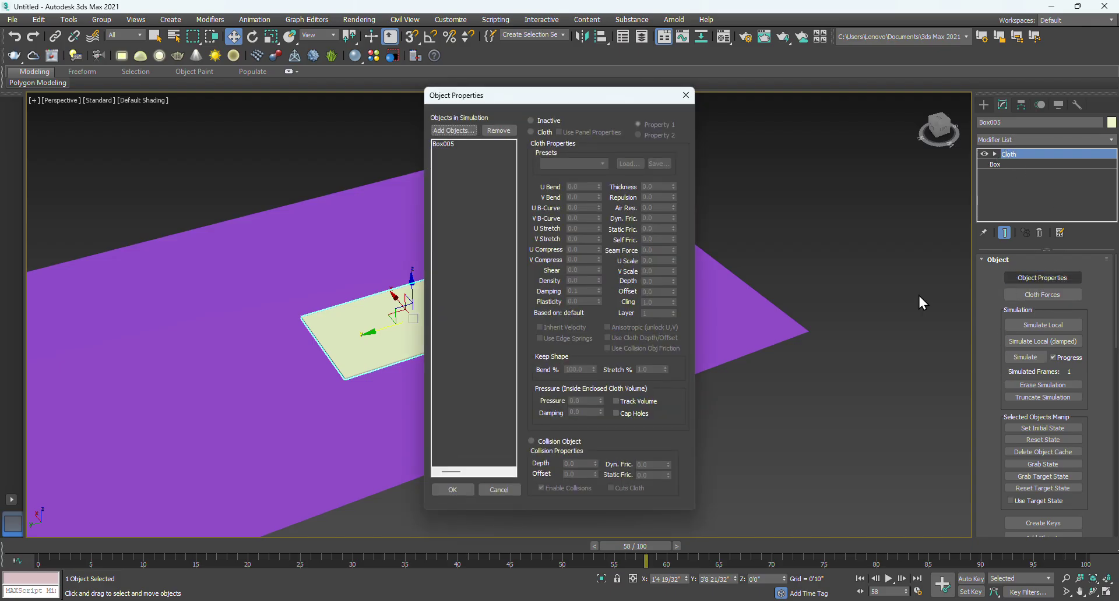
left_click(444, 144)
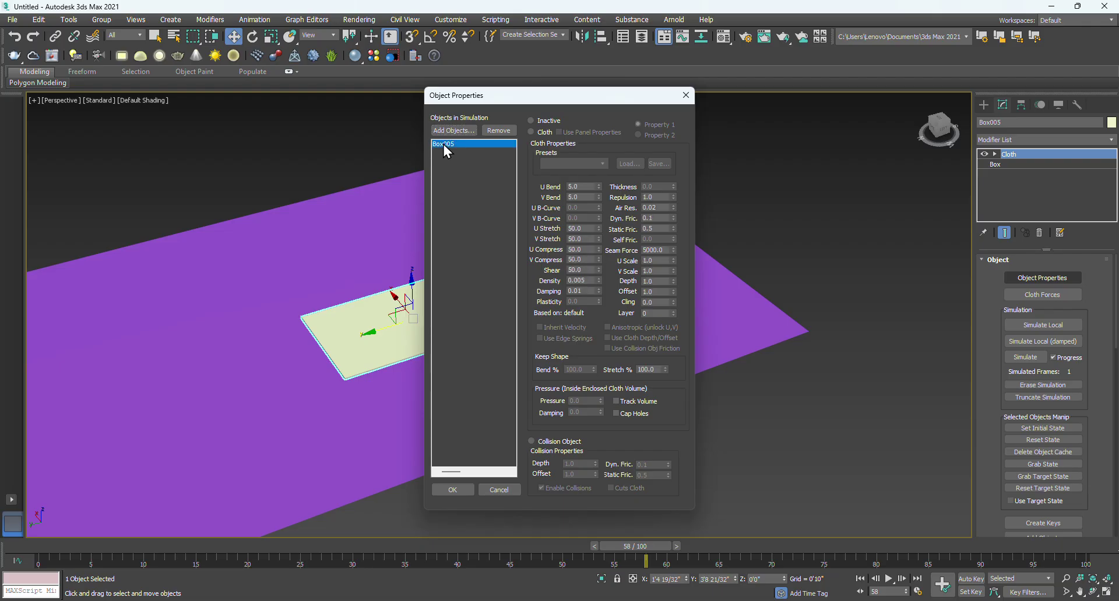
left_click(532, 132)
left_click(571, 163)
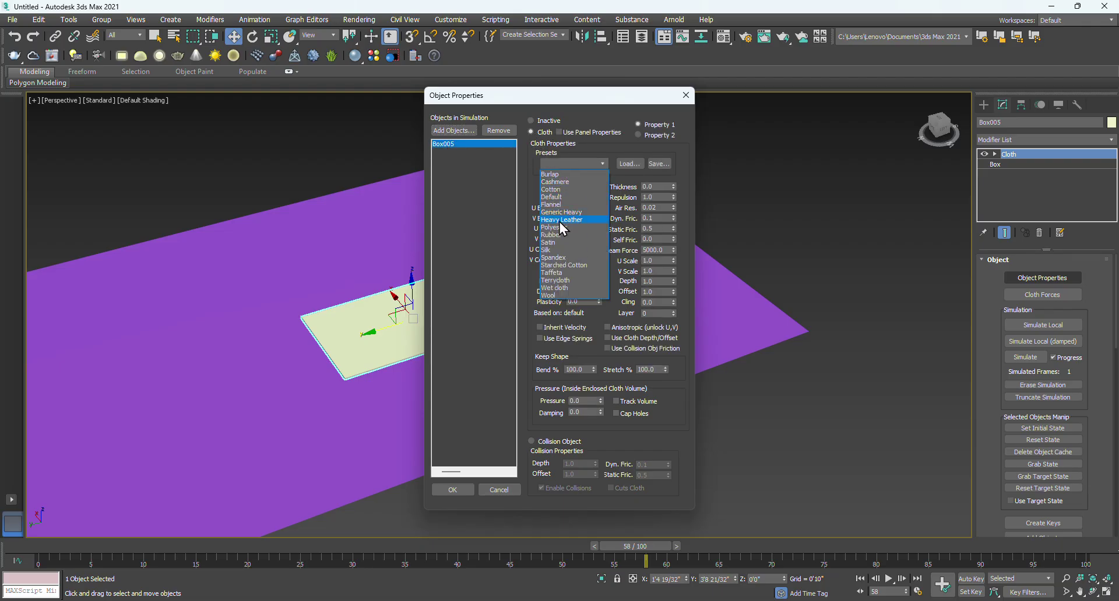
left_click(557, 189)
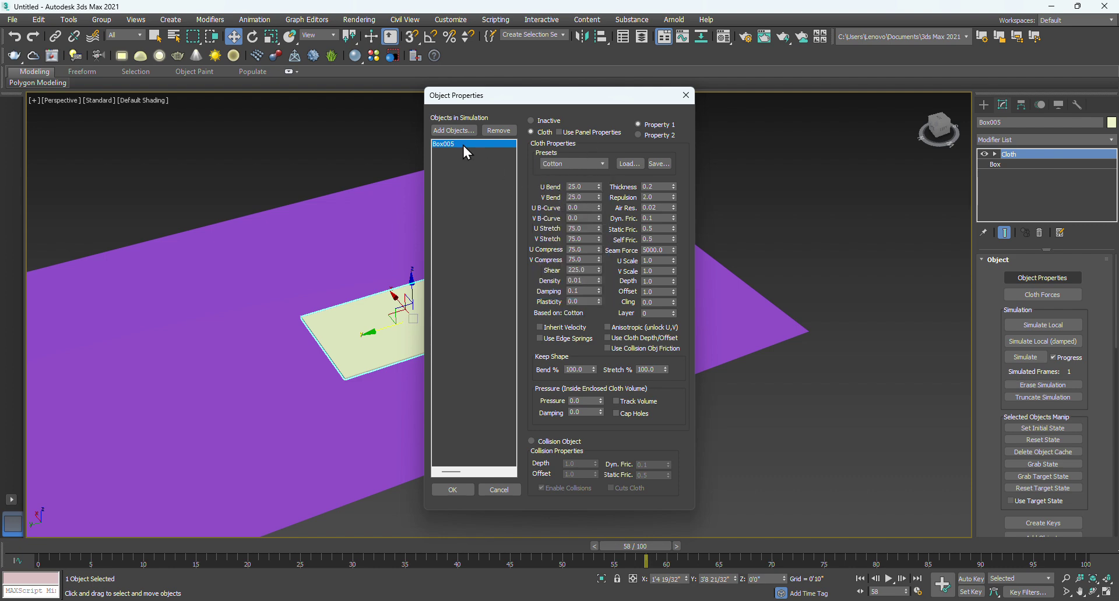
Add Plane001 to the cloth simulation and define it as a collision object.
left_click(454, 131)
left_click(48, 82)
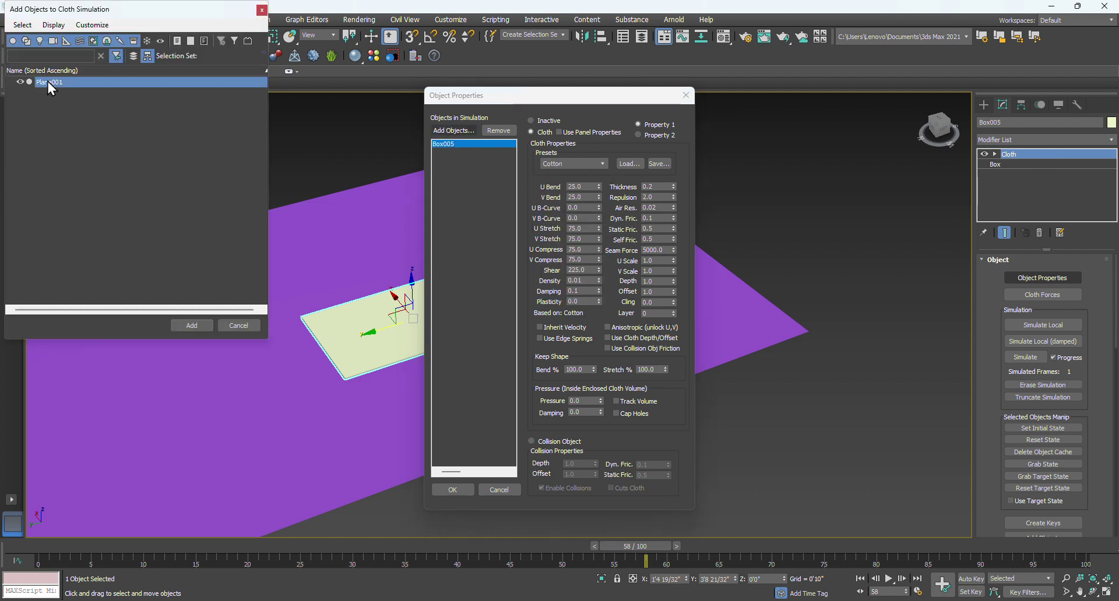
left_click(197, 324)
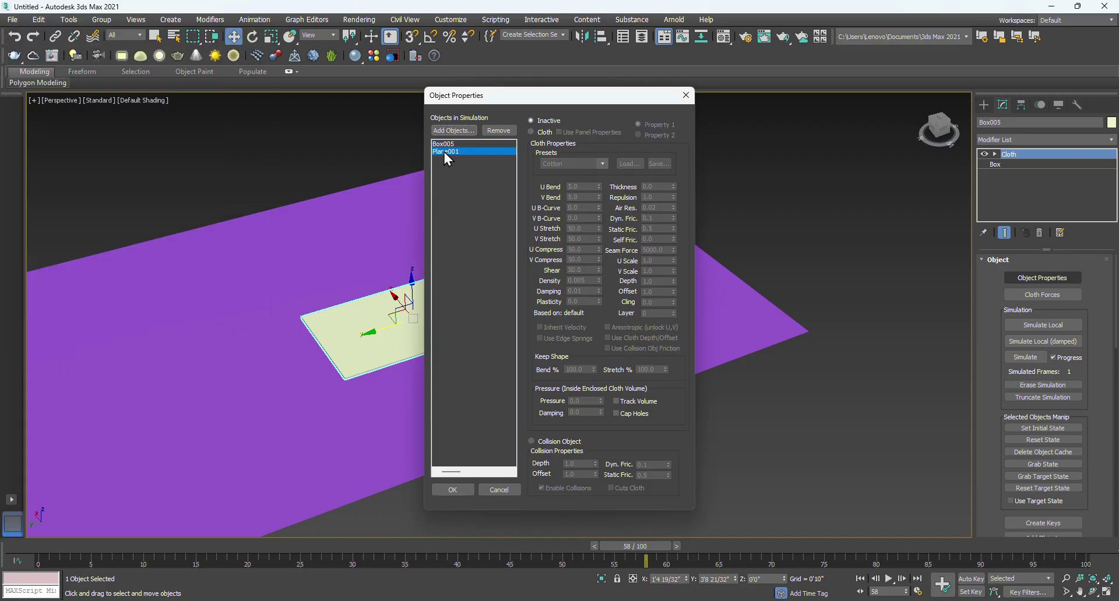
left_click(532, 442)
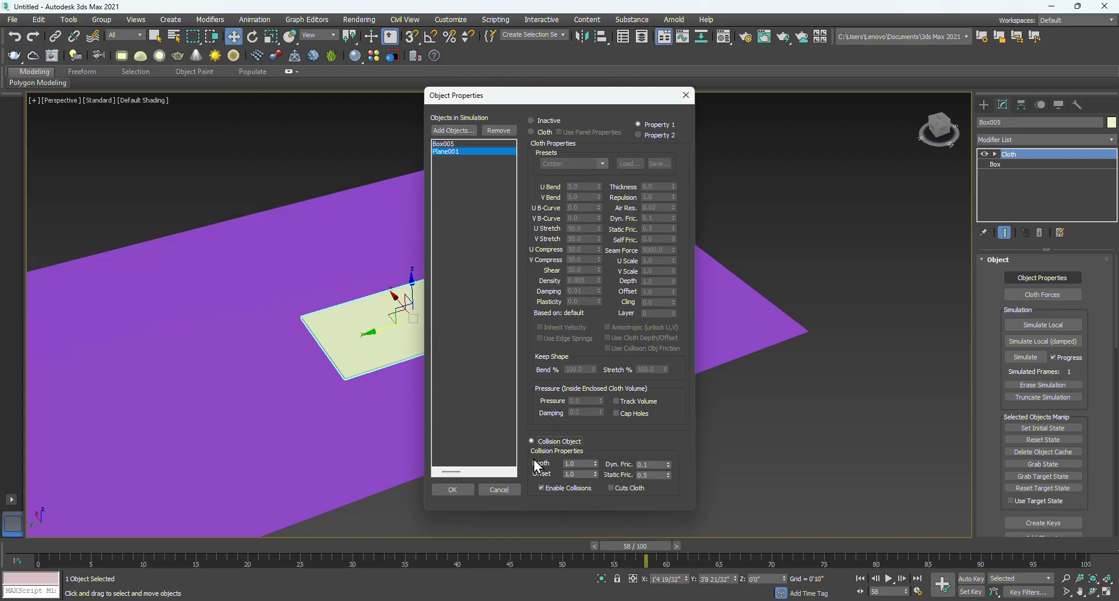
Set Box005's cloth pressure to 20, check the settings of both simulation objects, and accept the object properties.
left_click(444, 144)
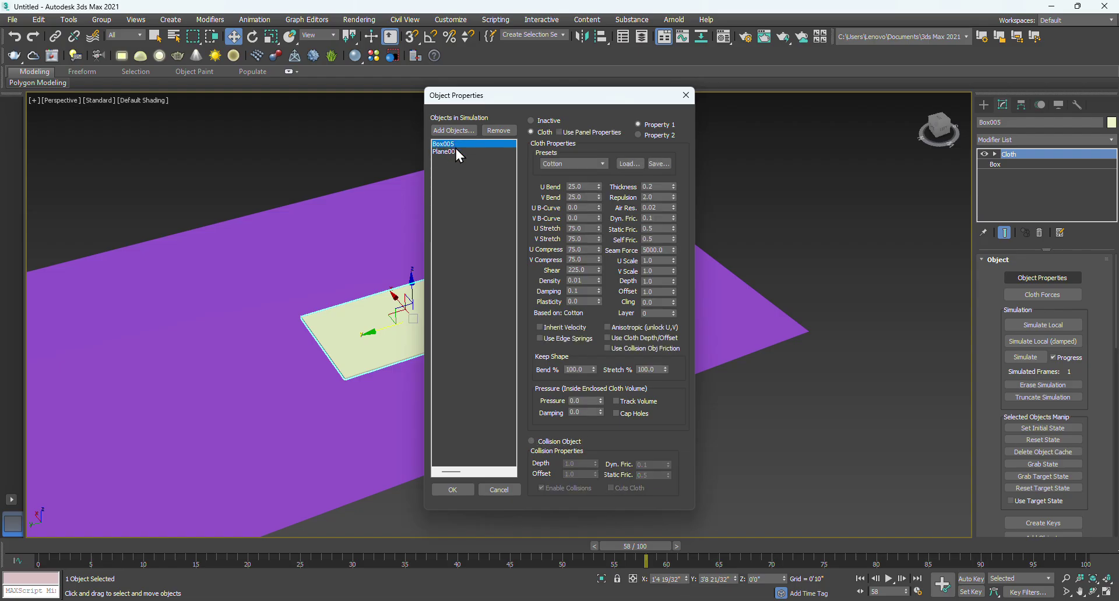
left_click(450, 151)
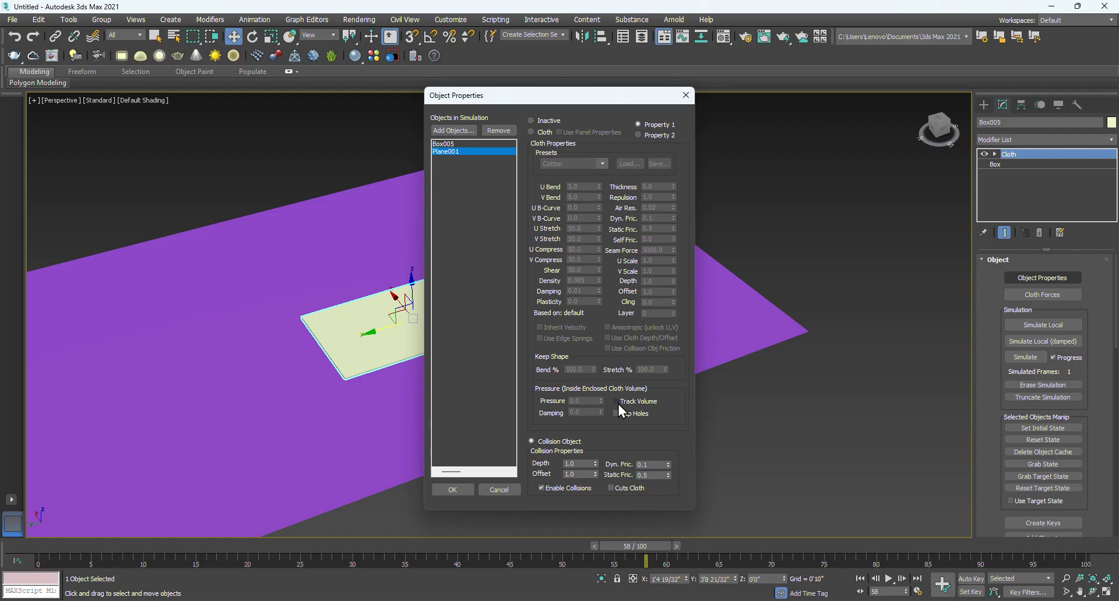
left_click(443, 144)
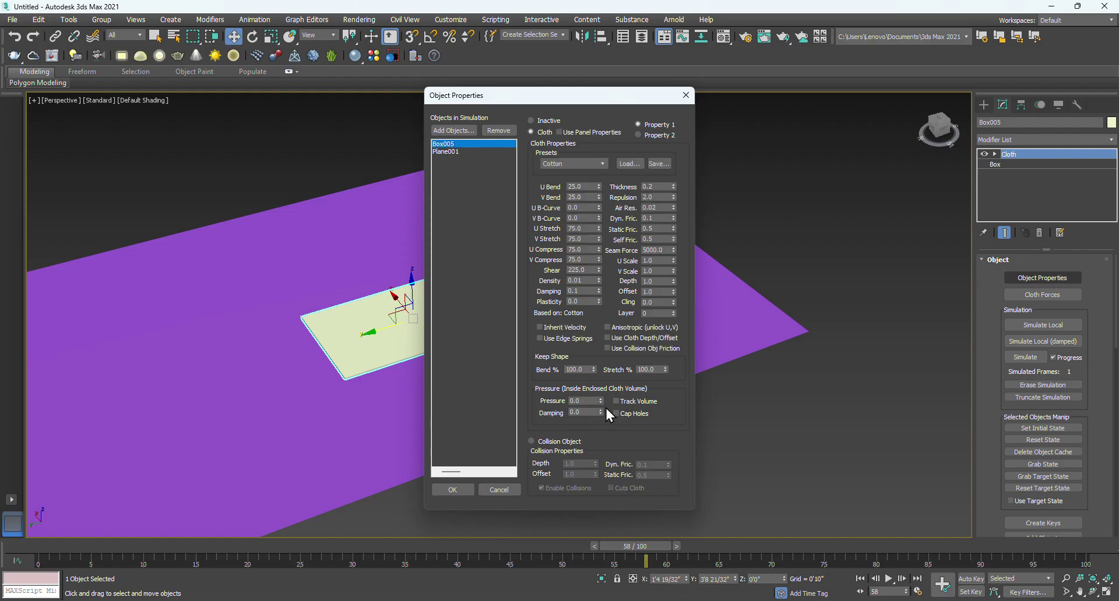
left_click_drag(589, 401, 548, 400)
type("20")
left_click(444, 152)
left_click(443, 144)
left_click(451, 152)
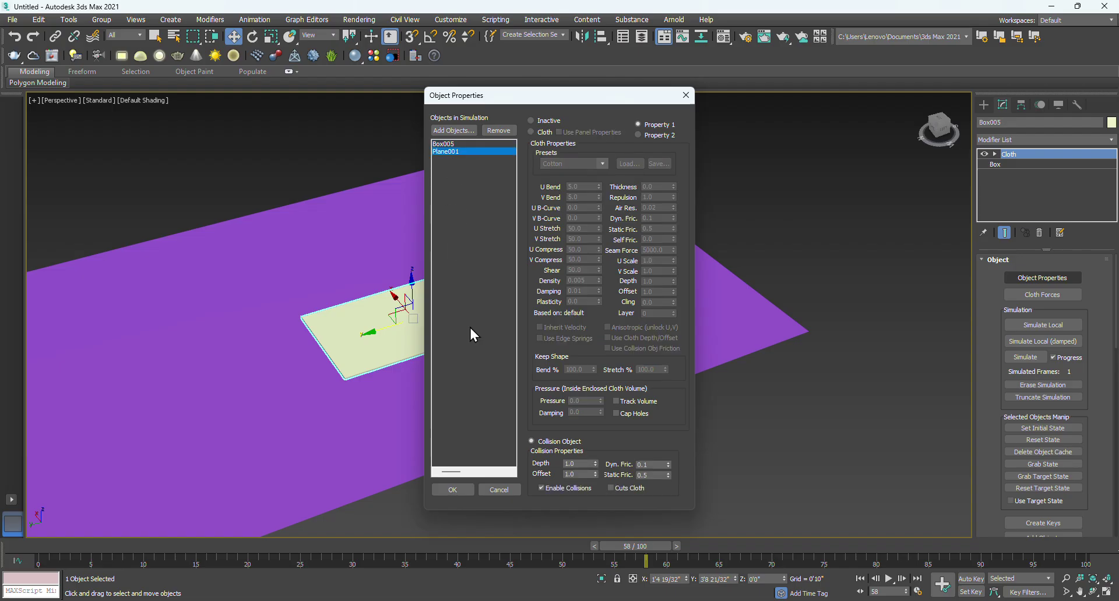
left_click(464, 490)
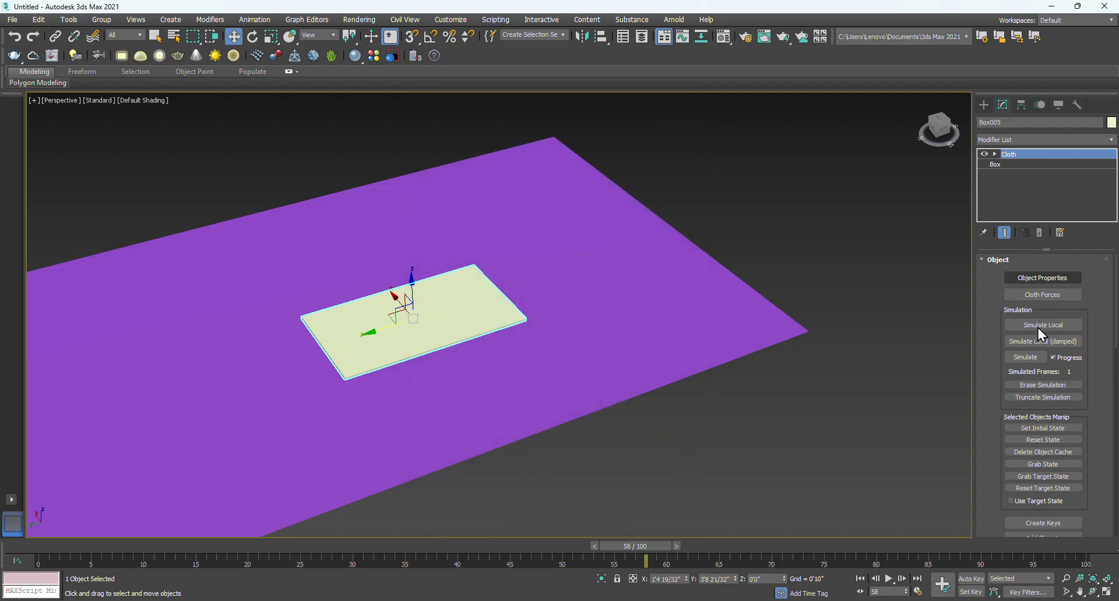